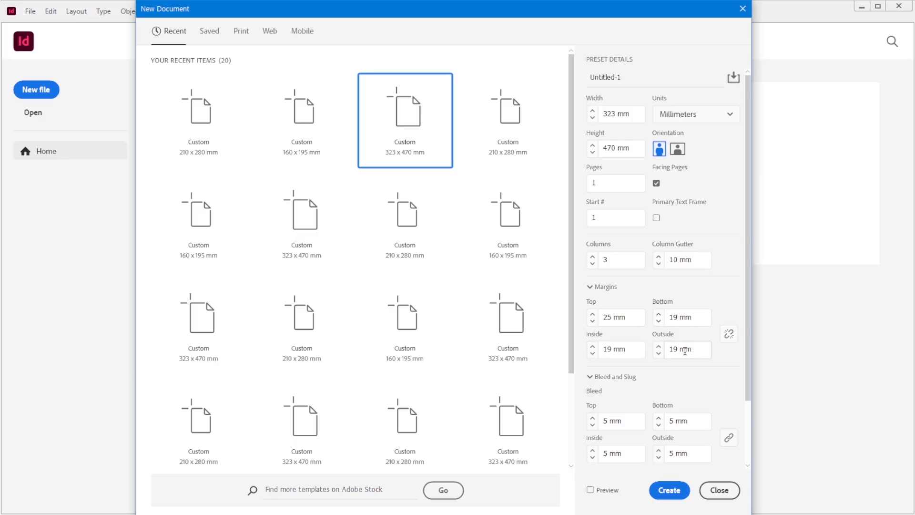
Step: Create a 323 × 470 mm three-column document with 5 mm bleed and save it in the GTQ folder as 수험번호-성명-1
{"action": "left_click", "coordinate": [670, 491]}
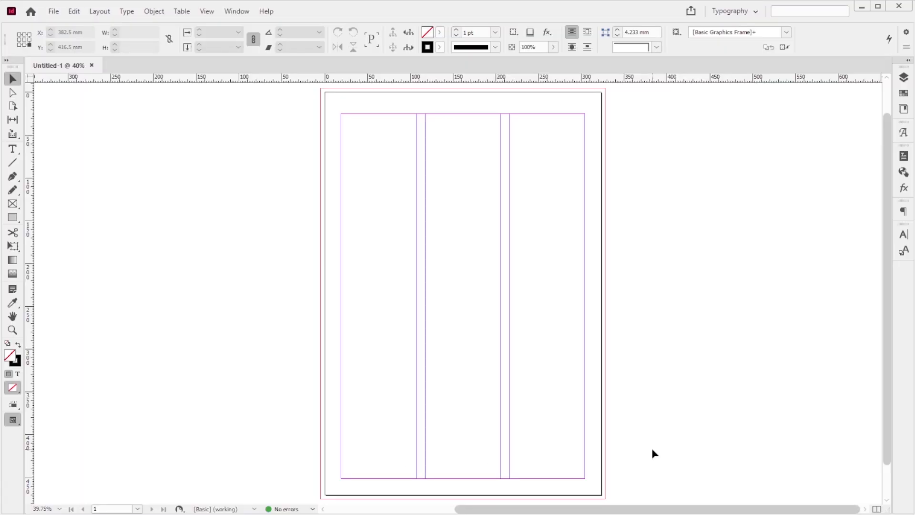
{"action": "key", "text": "ctrl+s"}
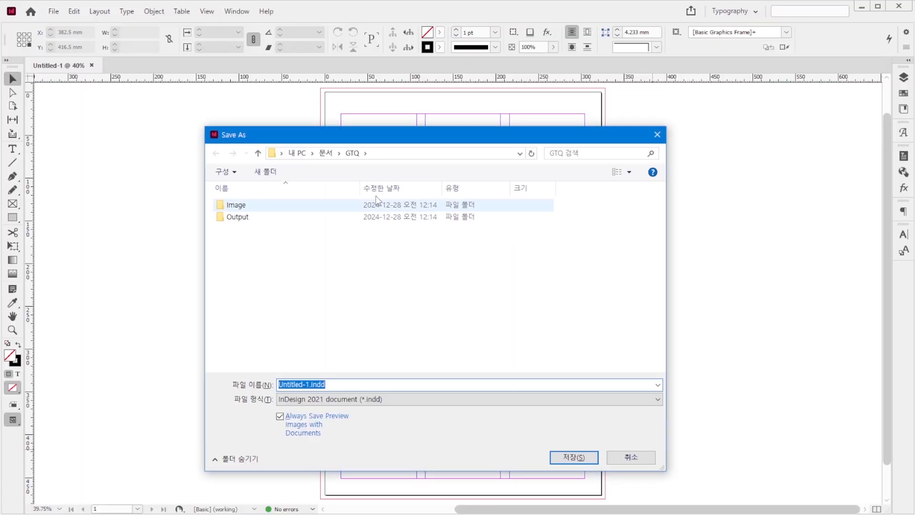
{"action": "type", "text": "수험번호-성명-1"}
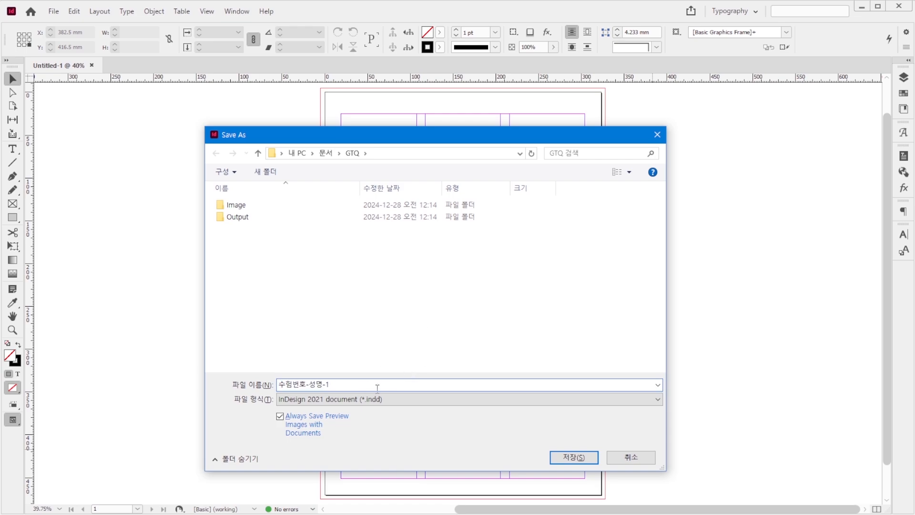
{"action": "key", "text": "Tab"}
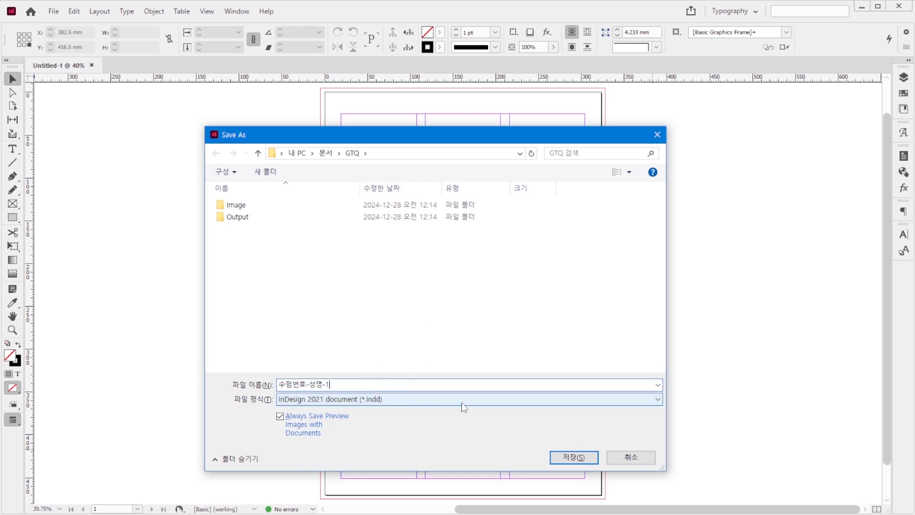
{"action": "left_click", "coordinate": [581, 459]}
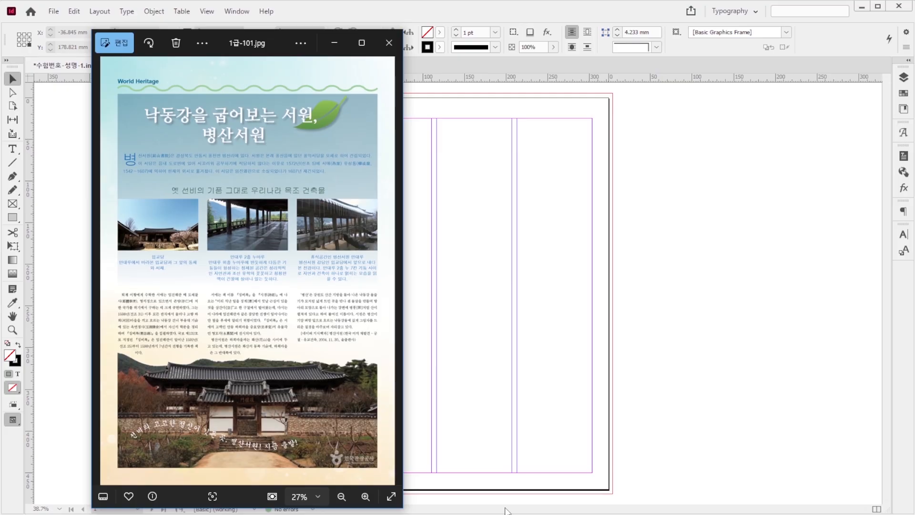
Step: Place the background image 1급-1.jpg over the whole page out to the bleed, about 333 × 480 mm
{"action": "left_click", "coordinate": [686, 336]}
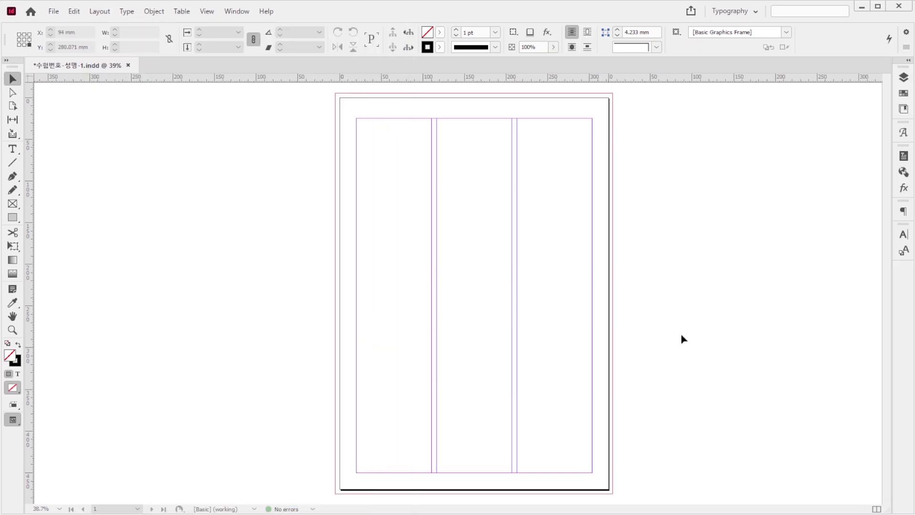
{"action": "key", "text": "ctrl+d"}
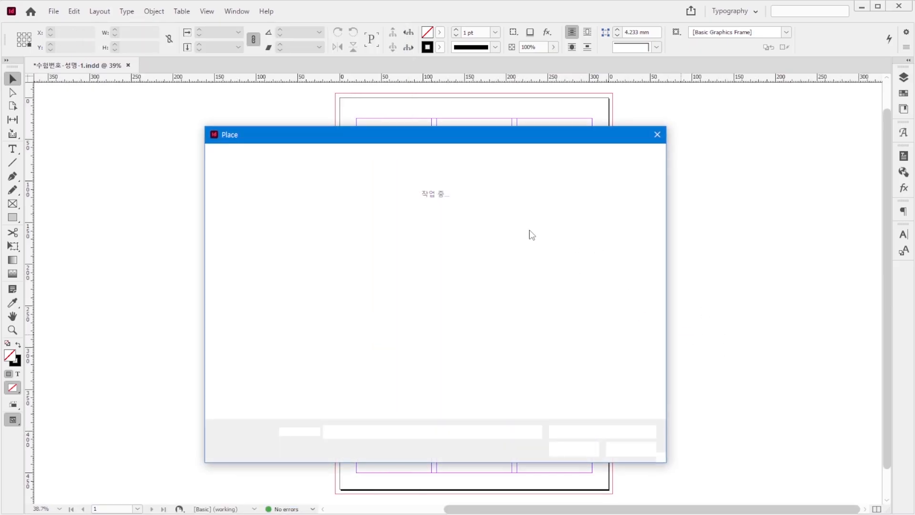
{"action": "left_click", "coordinate": [247, 218]}
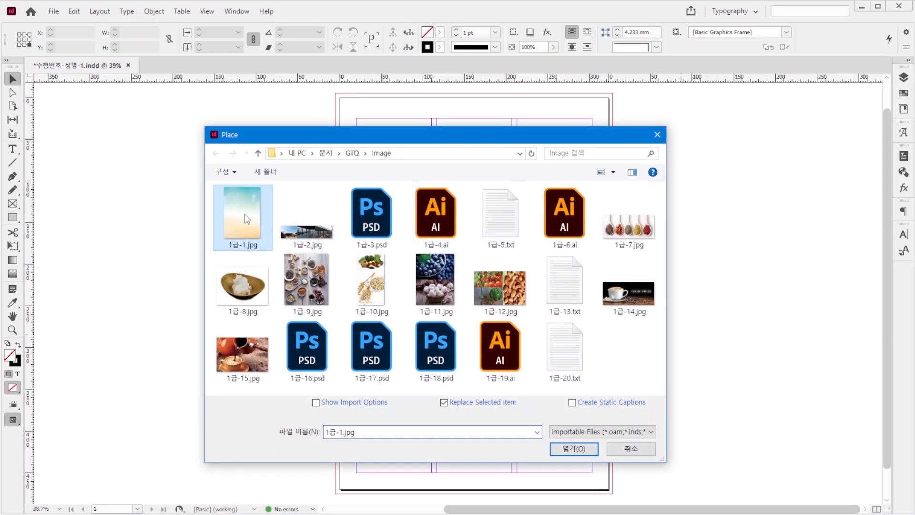
{"action": "left_click", "coordinate": [574, 448]}
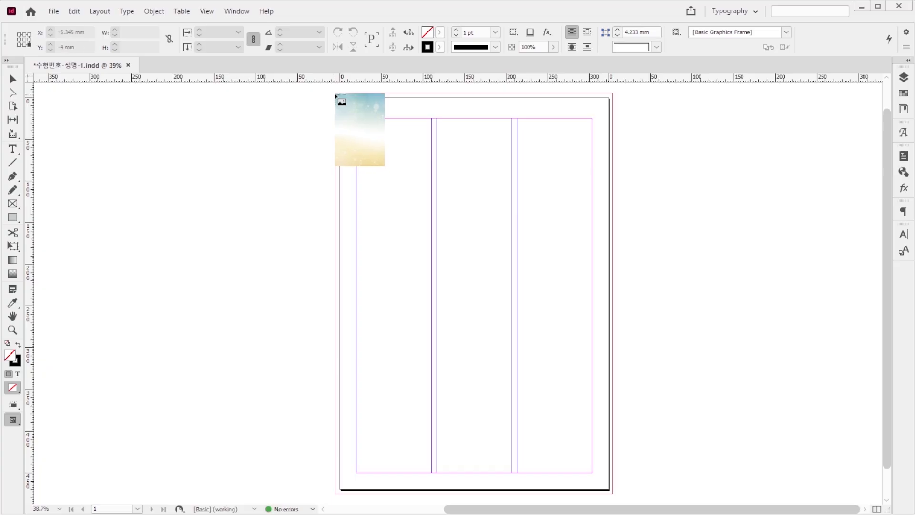
{"action": "left_click_drag", "start_coordinate": [336, 95], "coordinate": [613, 493]}
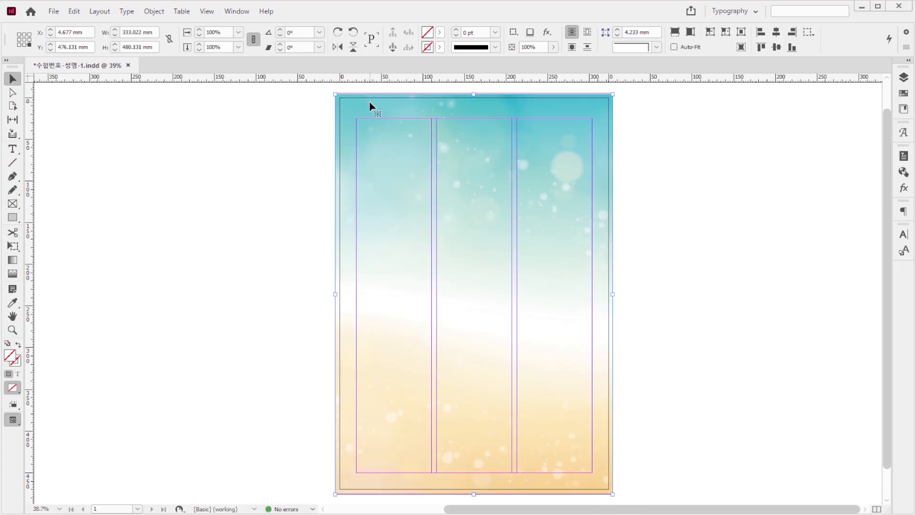
Step: Apply a linear Gradient Feather effect at a 30° angle to the background image
{"action": "right_click", "coordinate": [369, 102]}
{"action": "mouse_move", "coordinate": [499, 291]}
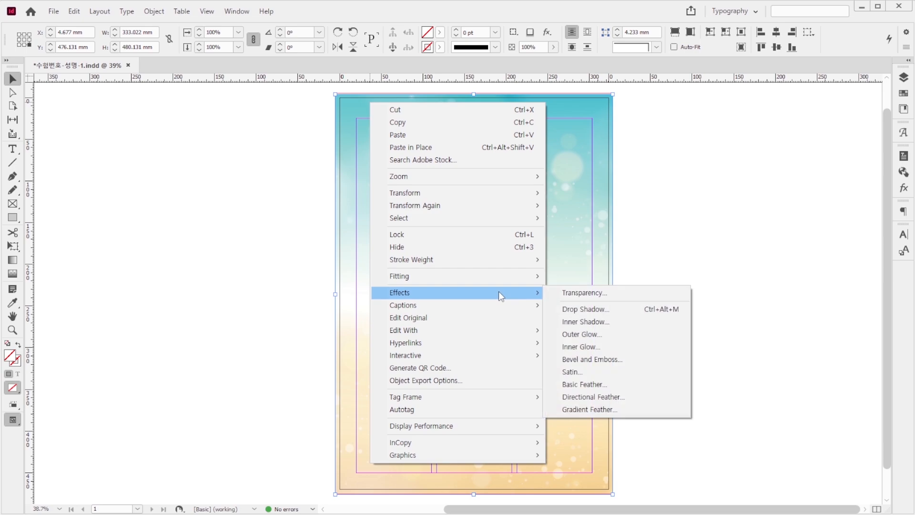
{"action": "left_click", "coordinate": [590, 409]}
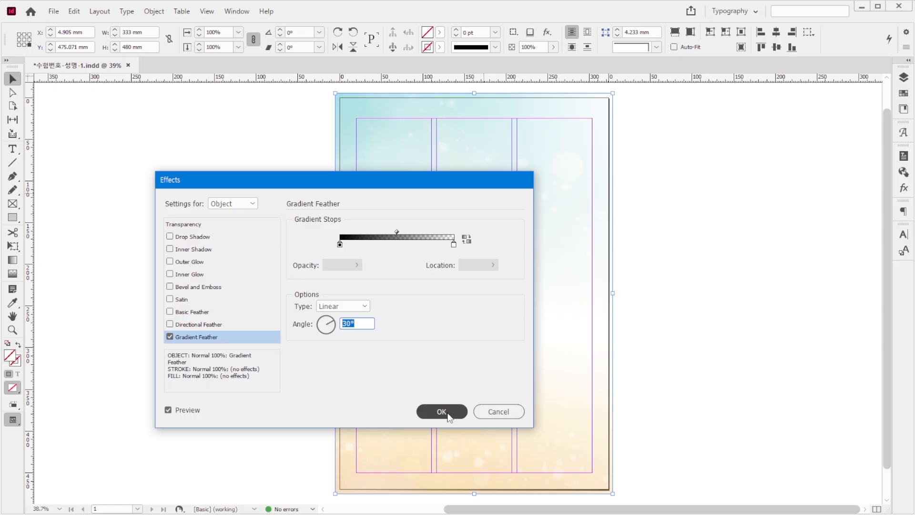
{"action": "left_click", "coordinate": [442, 411]}
{"action": "left_click", "coordinate": [670, 292]}
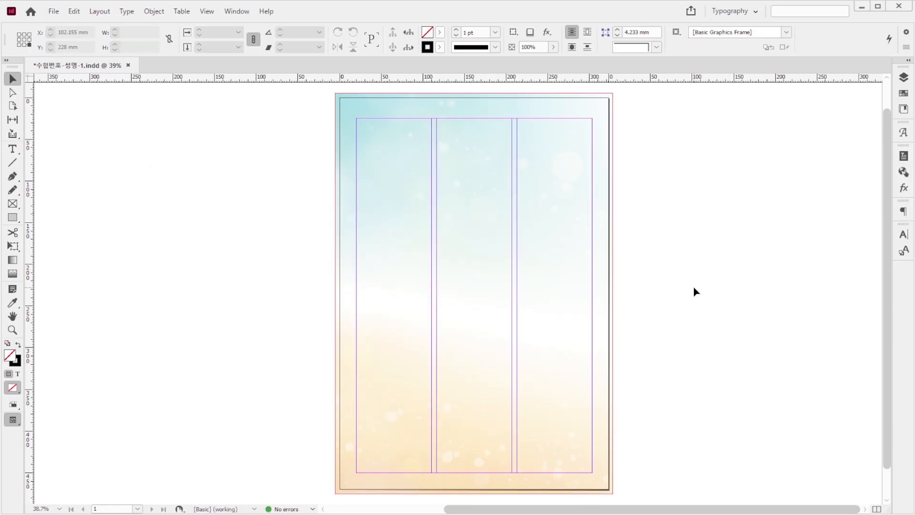
Step: Place 1급-2.jpg as a strip about 276.5 × 56.5 mm across the three columns in the upper middle of the page
{"action": "key", "text": "ctrl+d"}
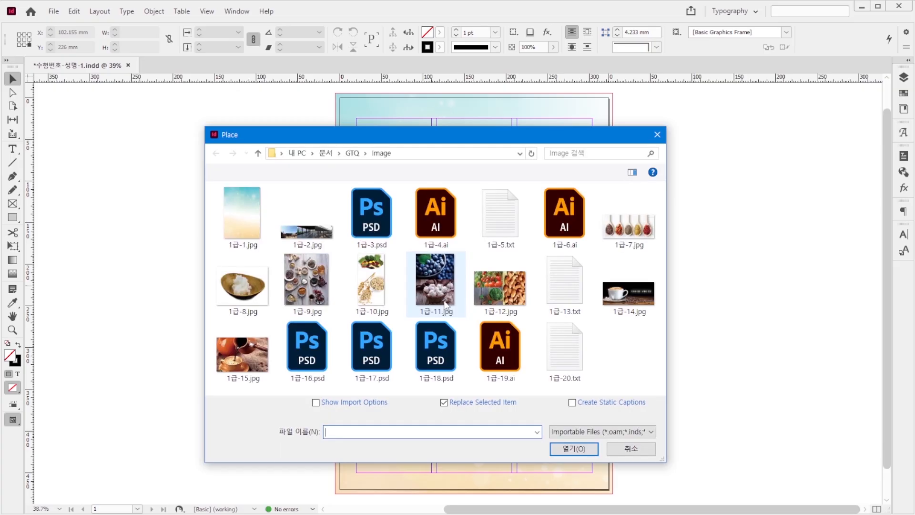
{"action": "left_click", "coordinate": [306, 228]}
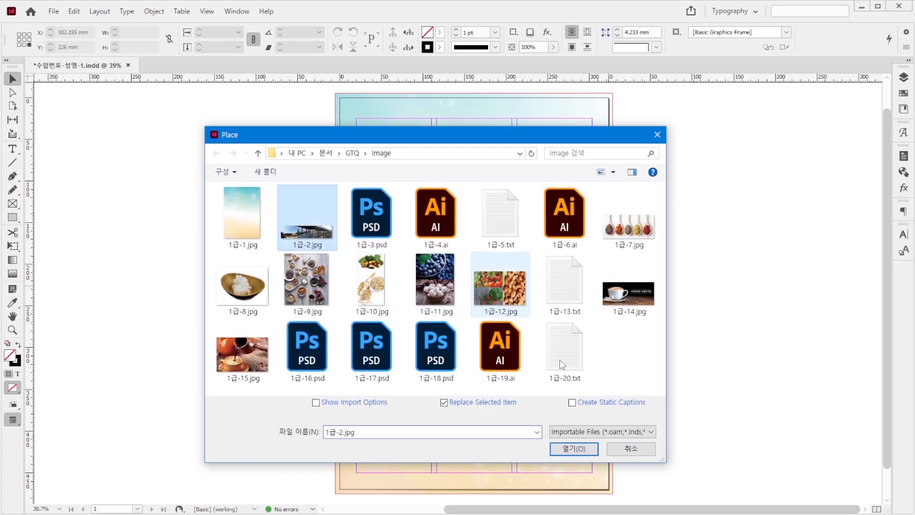
{"action": "left_click", "coordinate": [589, 449]}
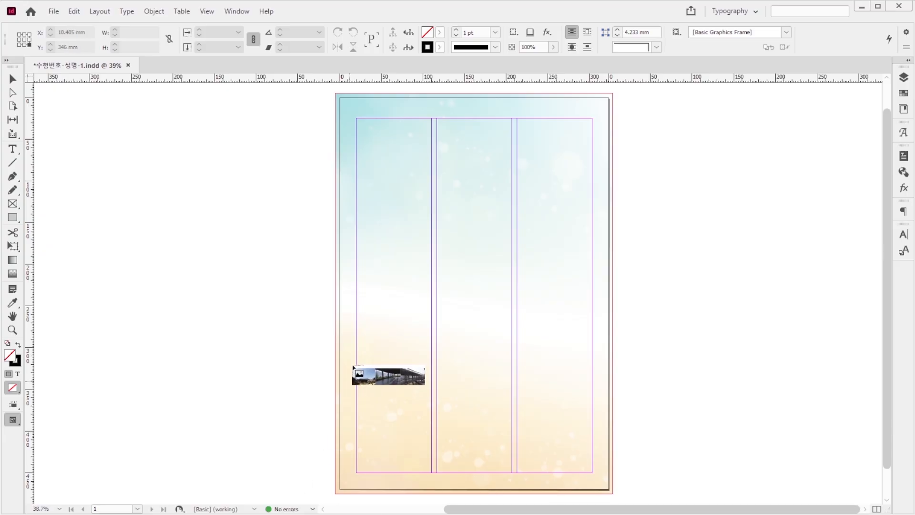
{"action": "left_click_drag", "start_coordinate": [358, 227], "coordinate": [589, 275]}
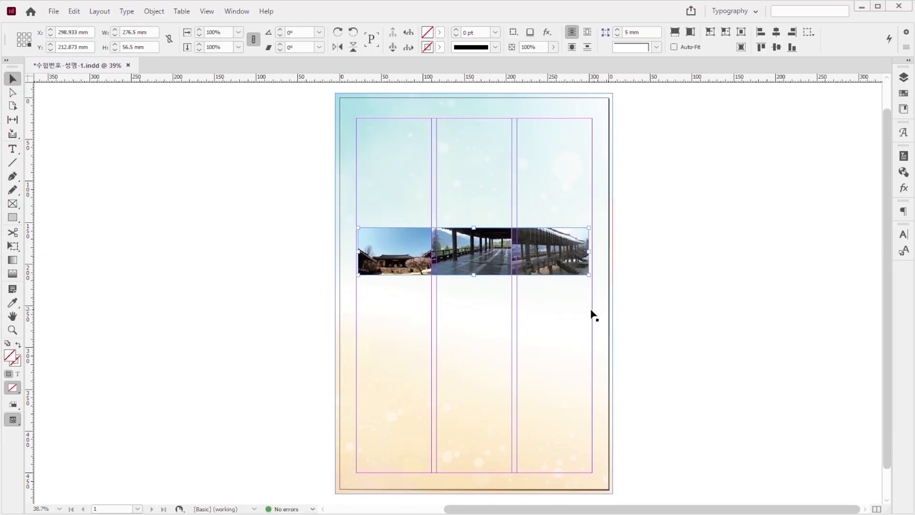
Step: Crop the photo strip to its first picture, about 87.5 mm wide, and align it in the first column
{"action": "key", "text": "shift+Left"}
{"action": "left_click_drag", "start_coordinate": [585, 252], "coordinate": [429, 252]}
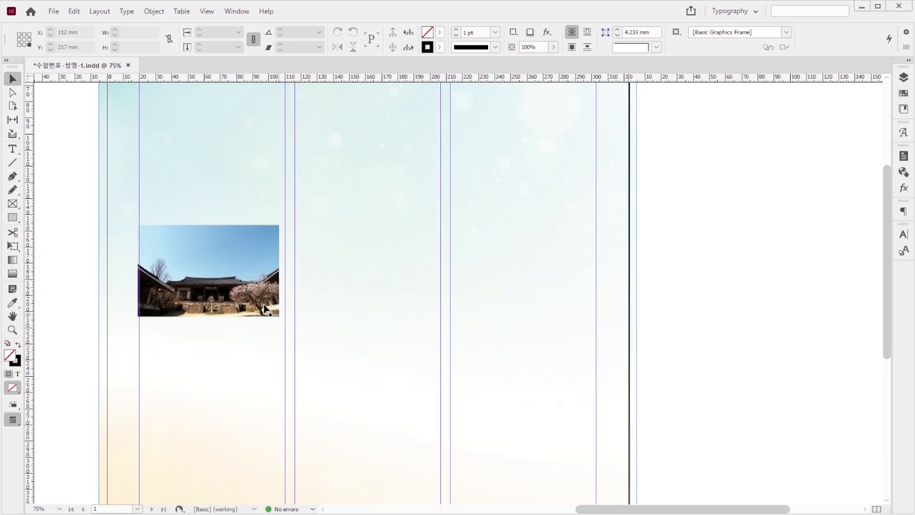
{"action": "left_click", "coordinate": [265, 309]}
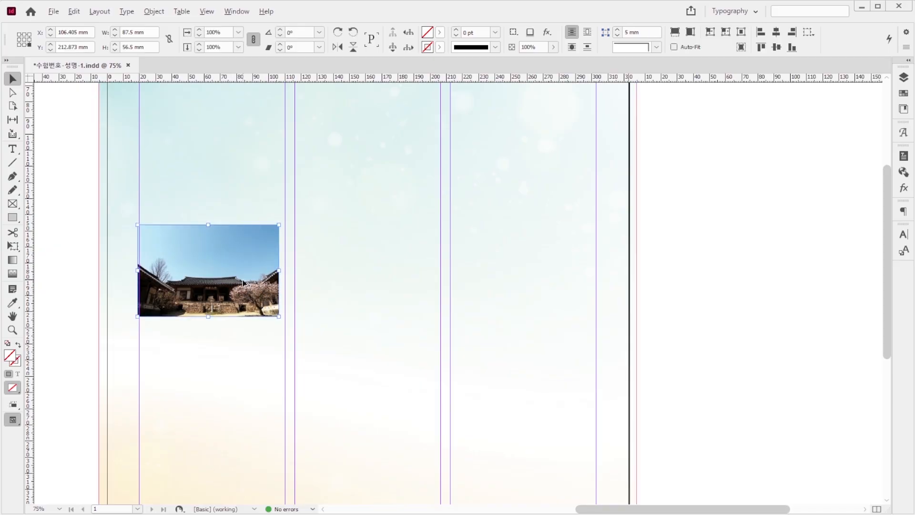
{"action": "mouse_move", "coordinate": [245, 284]}
{"action": "left_mouse_down"}
{"action": "mouse_move", "coordinate": [405, 286]}
{"action": "mouse_move", "coordinate": [248, 271]}
{"action": "left_mouse_up"}
Step: Add the strip's second and third pictures as separate frames about 88 mm wide in the second and third columns
{"action": "left_click", "coordinate": [398, 275]}
{"action": "left_click", "coordinate": [373, 273]}
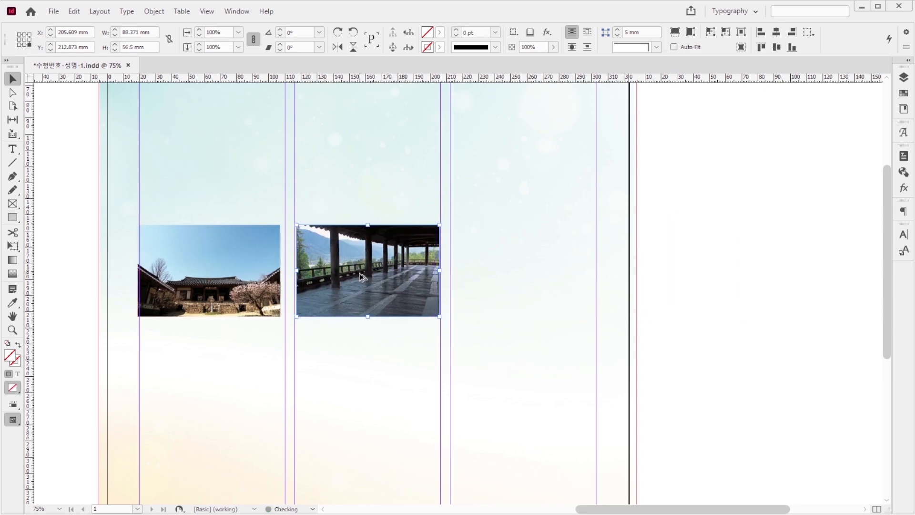
{"action": "left_click_drag", "start_coordinate": [391, 293], "coordinate": [415, 304]}
{"action": "double_click", "coordinate": [542, 301]}
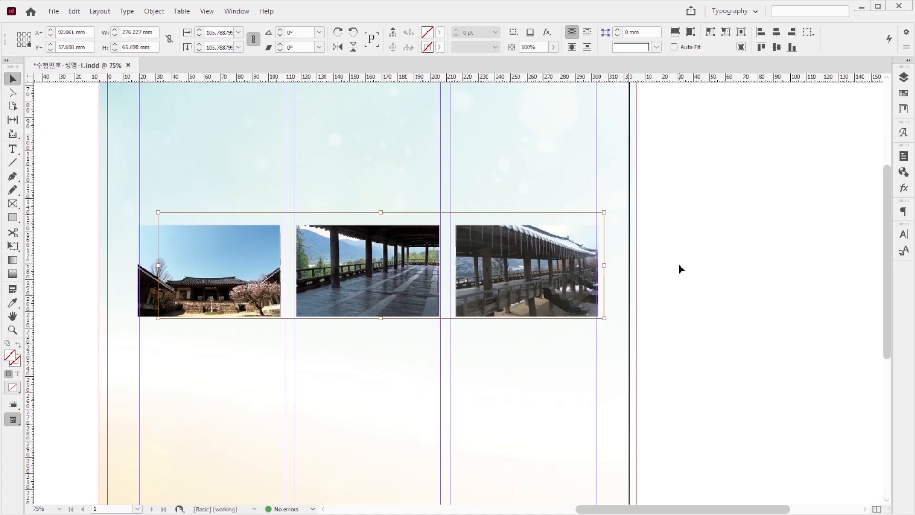
Step: Place 1급-3.psd across all three columns against the page's bottom margin, about 285 × 133 mm
{"action": "scroll", "coordinate": [529, 291], "scroll_direction": "down", "scroll_amount": 3}
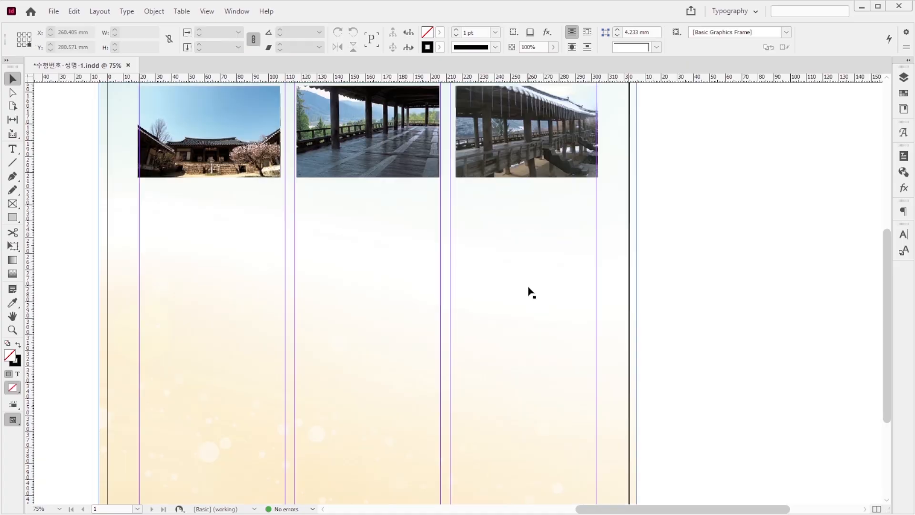
{"action": "scroll", "coordinate": [636, 318], "scroll_direction": "down", "scroll_amount": 5}
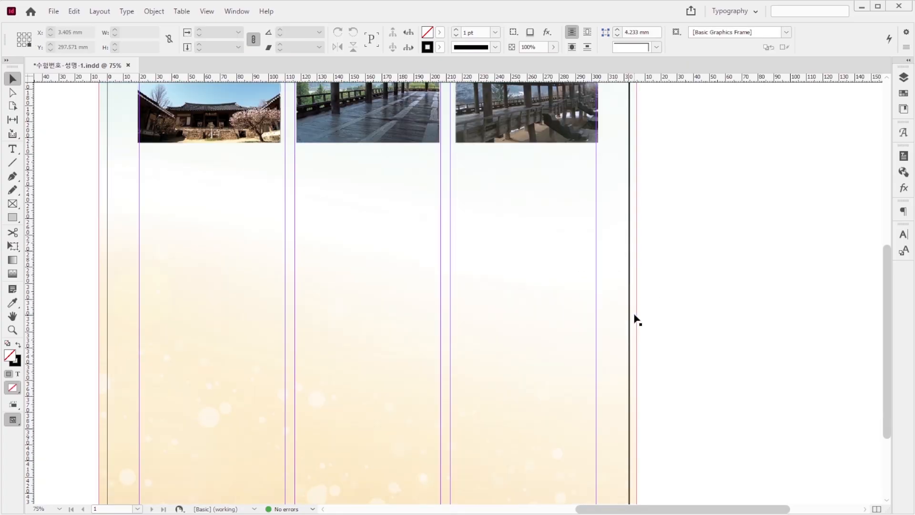
{"action": "key", "text": "ctrl+d"}
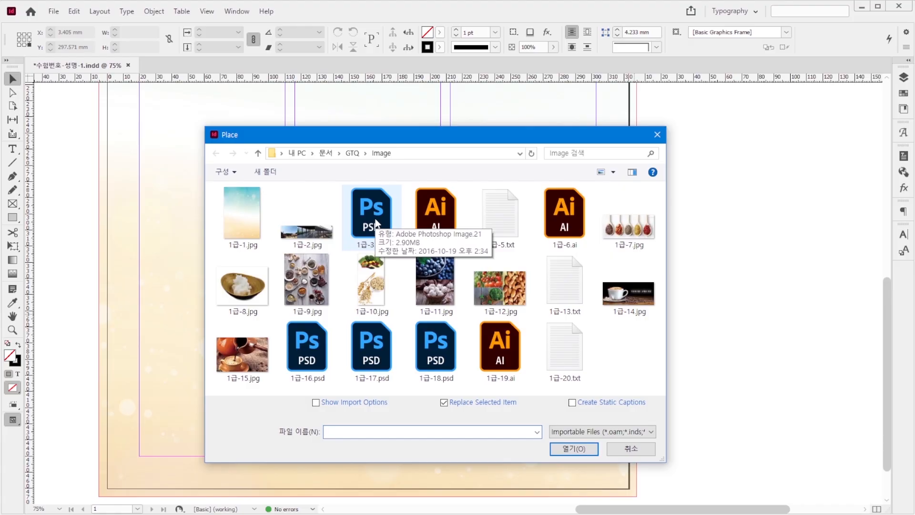
{"action": "left_click", "coordinate": [376, 223]}
{"action": "left_click", "coordinate": [573, 450]}
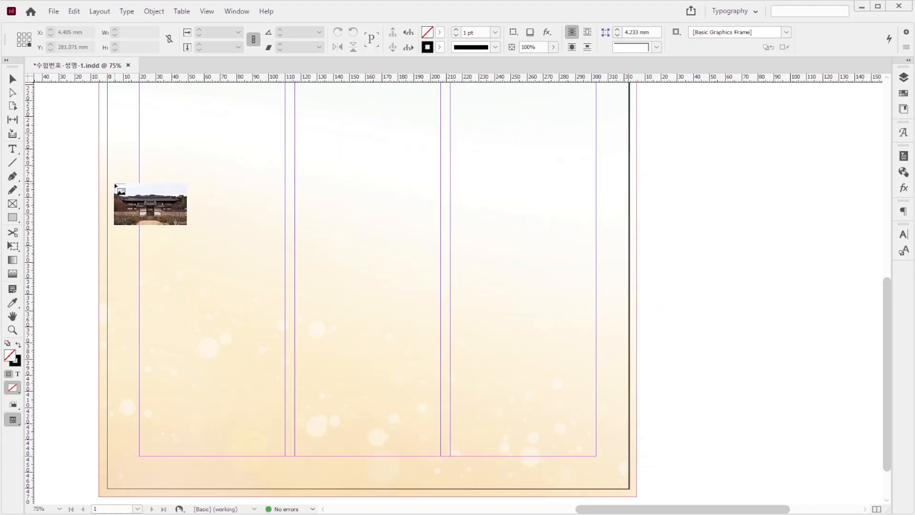
{"action": "left_click_drag", "start_coordinate": [115, 185], "coordinate": [621, 448]}
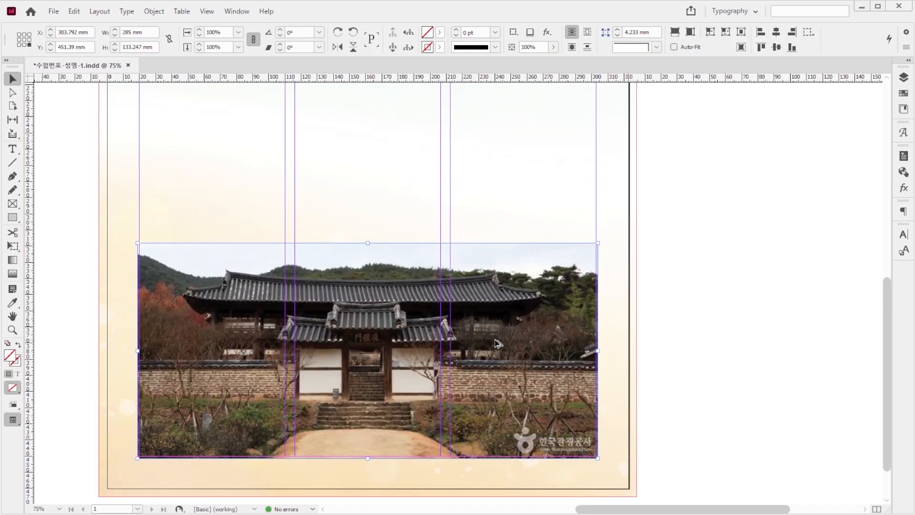
Step: Clip the sky out of the large gate photo with a Photoshop Path clipping path using Path 1
{"action": "key", "text": "ctrl+alt+shift+k"}
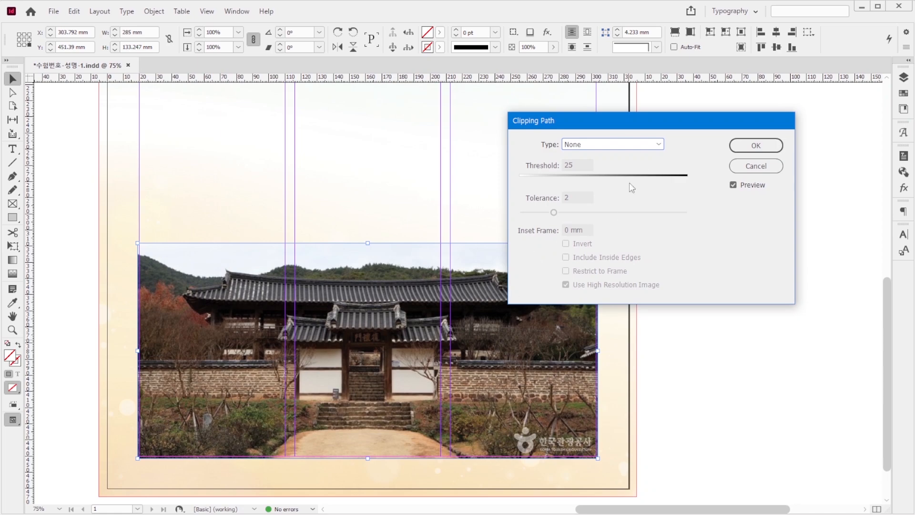
{"action": "left_click", "coordinate": [638, 146]}
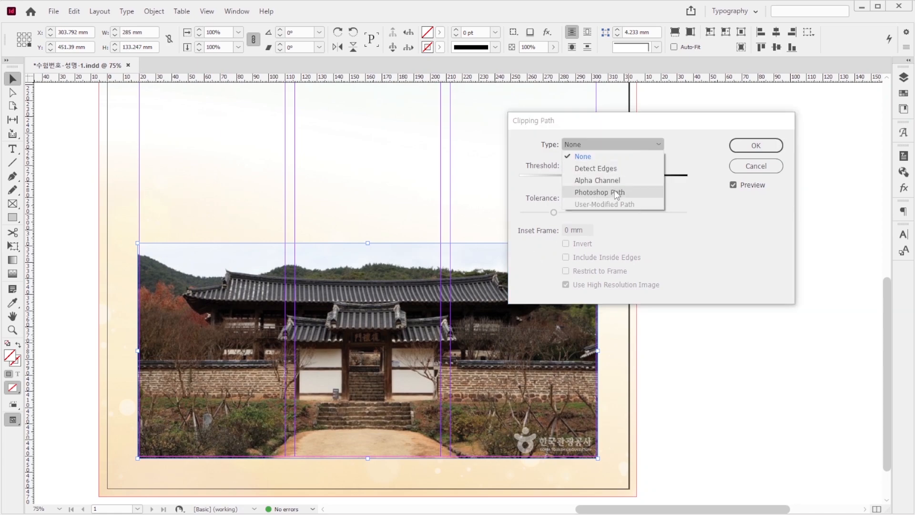
{"action": "left_click", "coordinate": [614, 189]}
{"action": "left_click", "coordinate": [757, 146]}
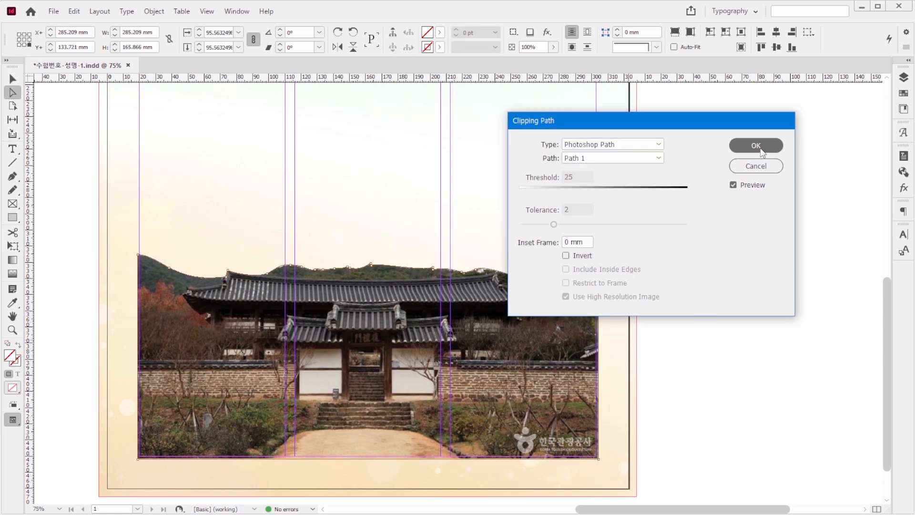
{"action": "left_click", "coordinate": [11, 78]}
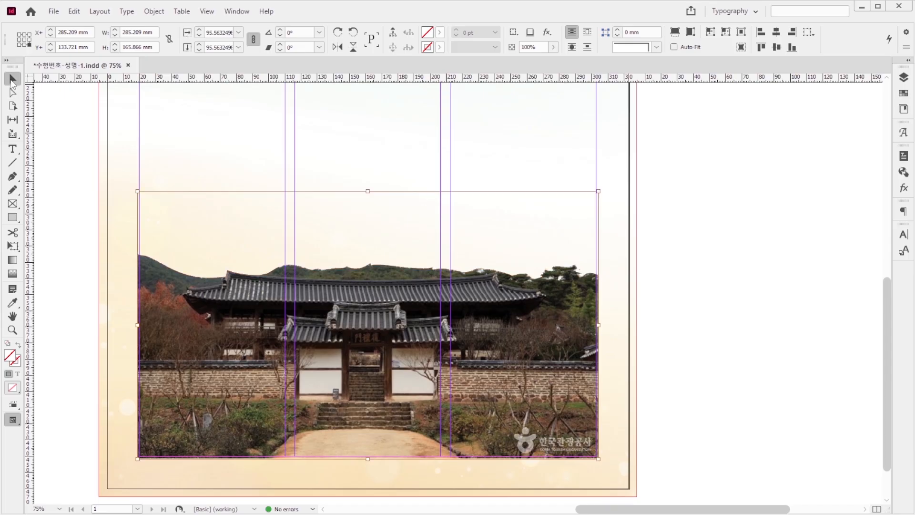
{"action": "key", "text": "ctrl+alt+c"}
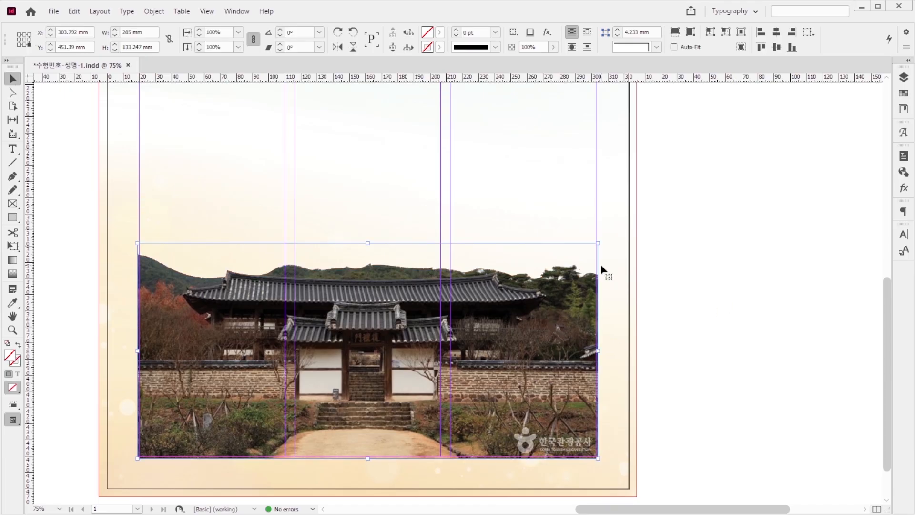
Step: Wrap text around the gate photo's object shape with a 6 mm offset, using Photoshop Path 1 as the contour
{"action": "key", "text": "ctrl+alt+w"}
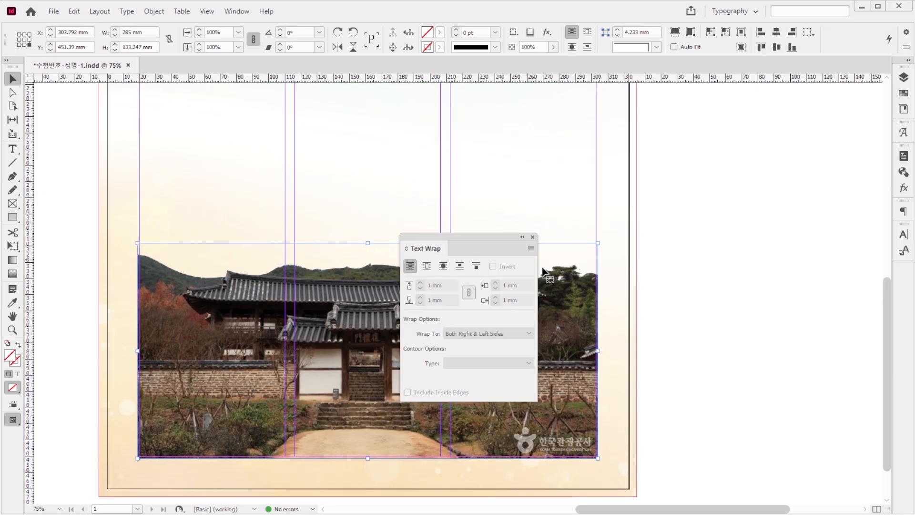
{"action": "left_click", "coordinate": [442, 265]}
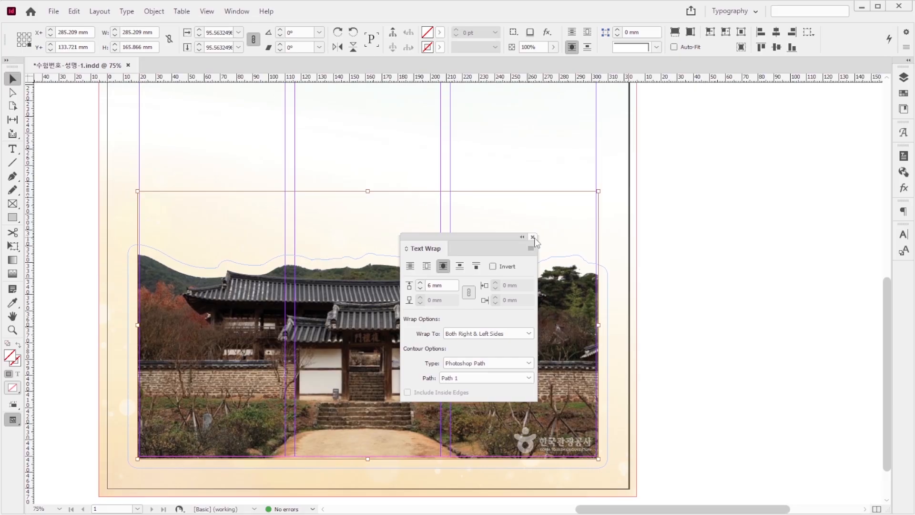
{"action": "left_click", "coordinate": [533, 237]}
{"action": "left_click", "coordinate": [696, 245]}
Step: Place the title artwork 1급-4.ai across the columns above the three photos
{"action": "scroll", "coordinate": [729, 237], "scroll_direction": "up", "scroll_amount": 6}
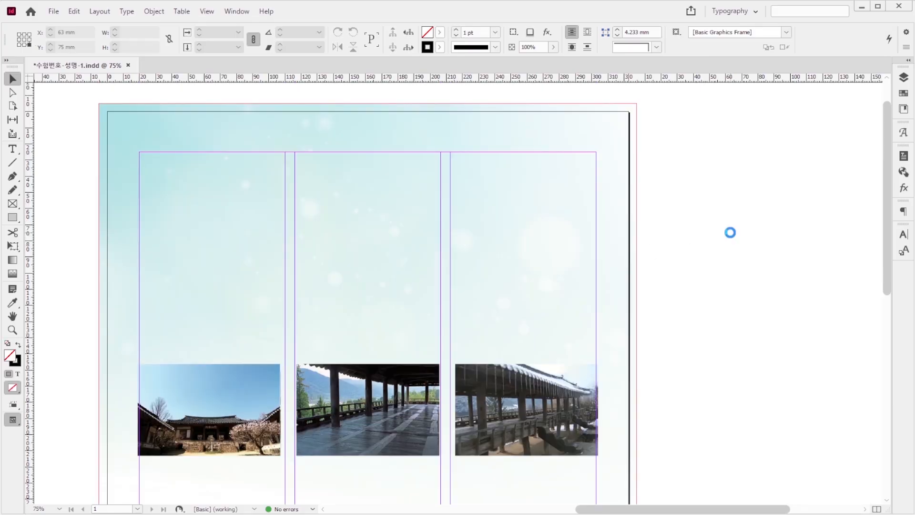
{"action": "key", "text": "ctrl+d"}
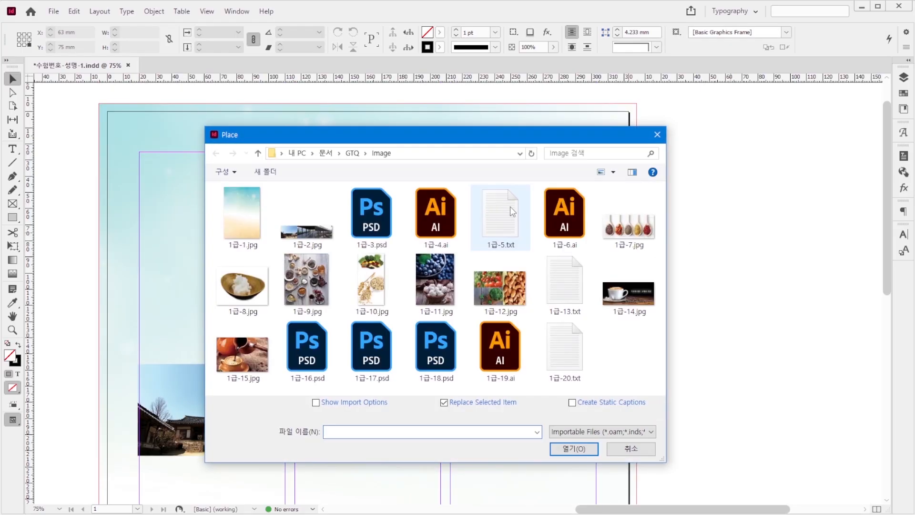
{"action": "left_click", "coordinate": [435, 215]}
{"action": "left_click", "coordinate": [574, 448]}
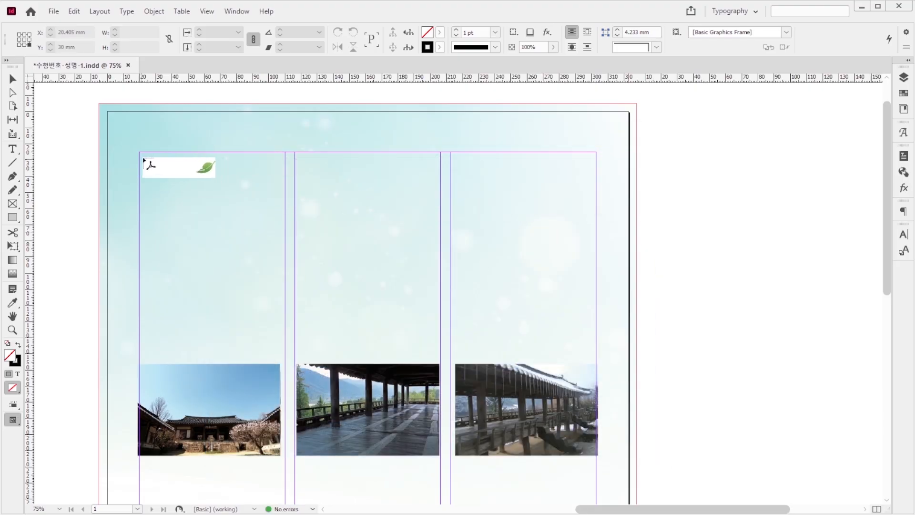
{"action": "left_click_drag", "start_coordinate": [138, 155], "coordinate": [597, 322]}
{"action": "left_click", "coordinate": [735, 269]}
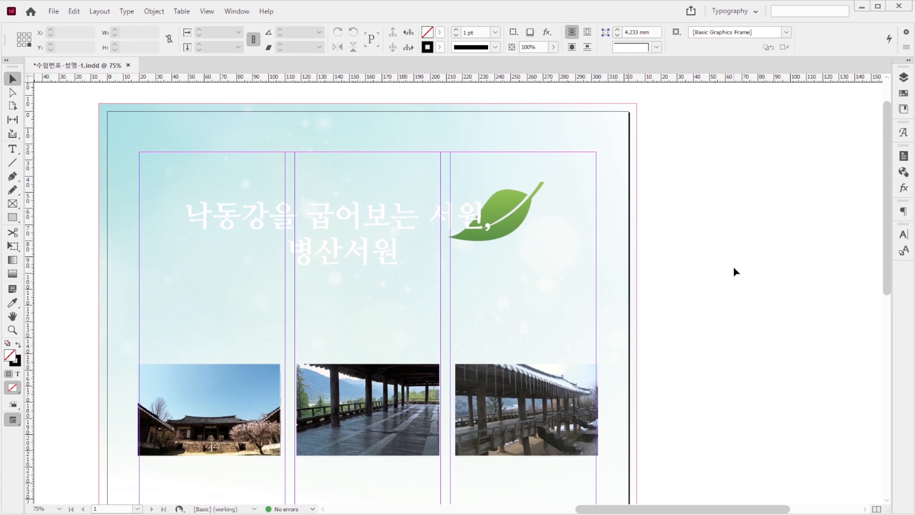
Step: Apply a Drop Shadow to the title artwork with 30% opacity and 2 mm X and Y offsets
{"action": "left_click", "coordinate": [452, 225]}
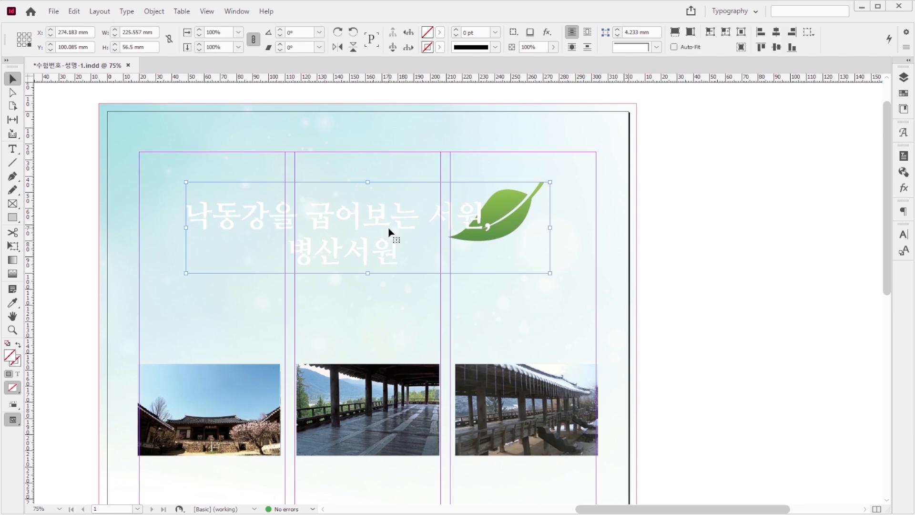
{"action": "key", "text": "ctrl+alt+m"}
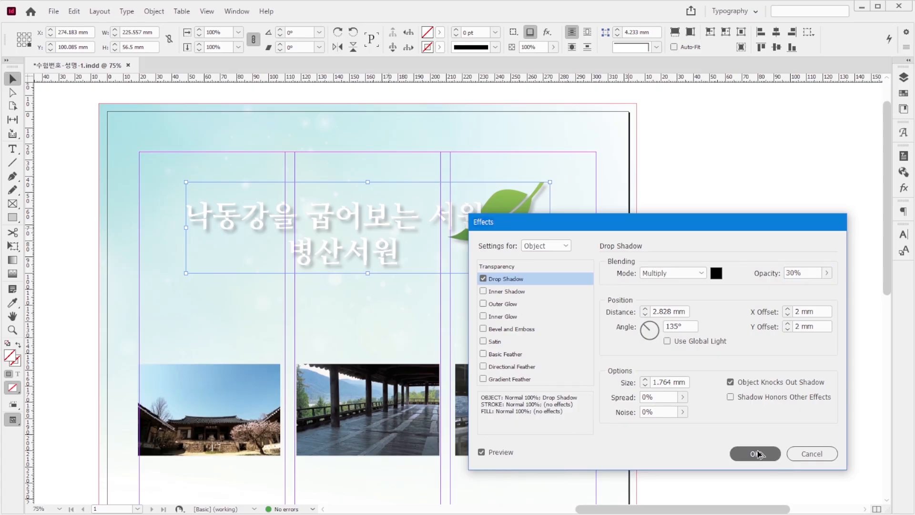
{"action": "left_click", "coordinate": [754, 453]}
{"action": "left_click", "coordinate": [711, 333]}
Step: Draw a horizontal line across the three columns above the title and set its length to 285 mm
{"action": "left_click", "coordinate": [14, 163]}
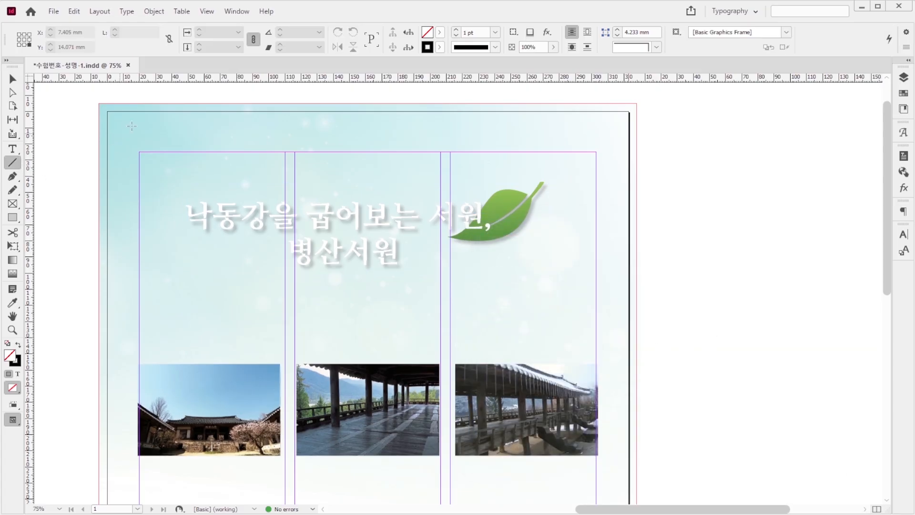
{"action": "left_click_drag", "start_coordinate": [134, 136], "coordinate": [596, 135]}
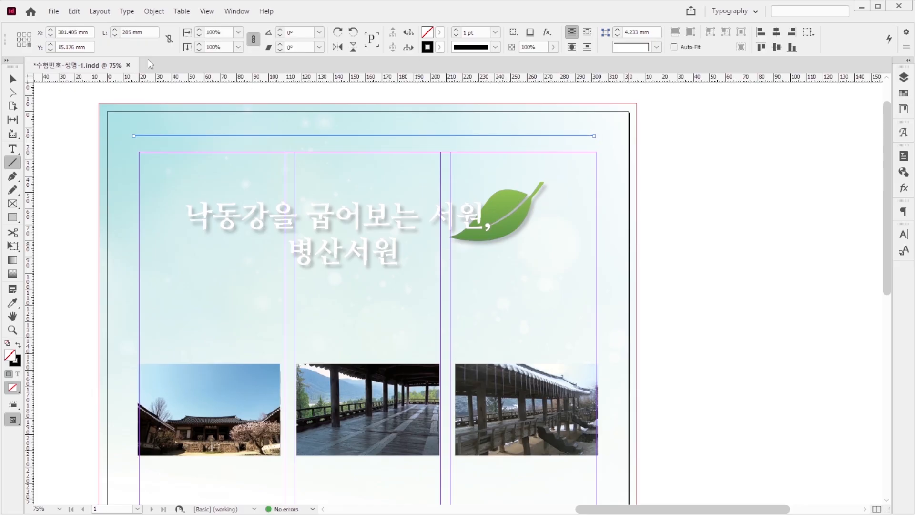
{"action": "left_click", "coordinate": [152, 32]}
{"action": "type", "text": "28"}
{"action": "key", "text": "Return"}
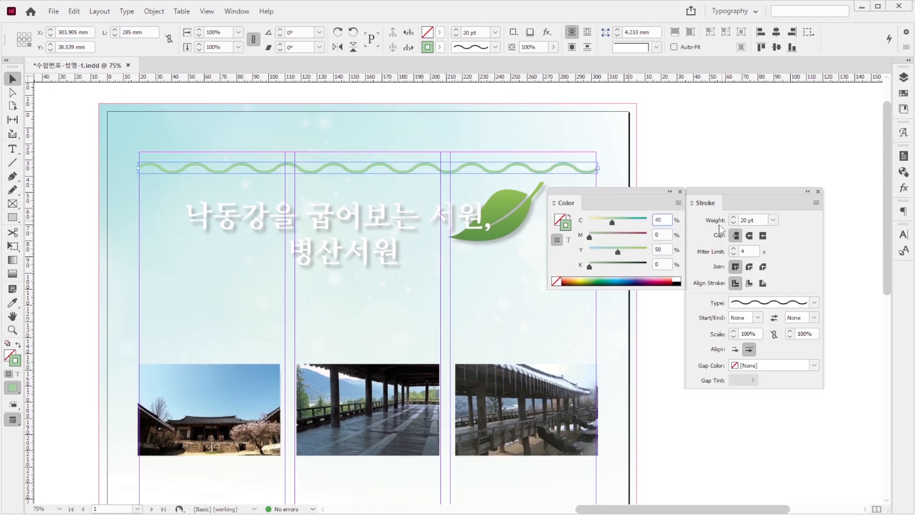
Step: Style the line with a 20 pt Wavy stroke in C=40, M=0, Y=50, K=0
{"action": "left_click", "coordinate": [773, 220]}
{"action": "left_click", "coordinate": [774, 221]}
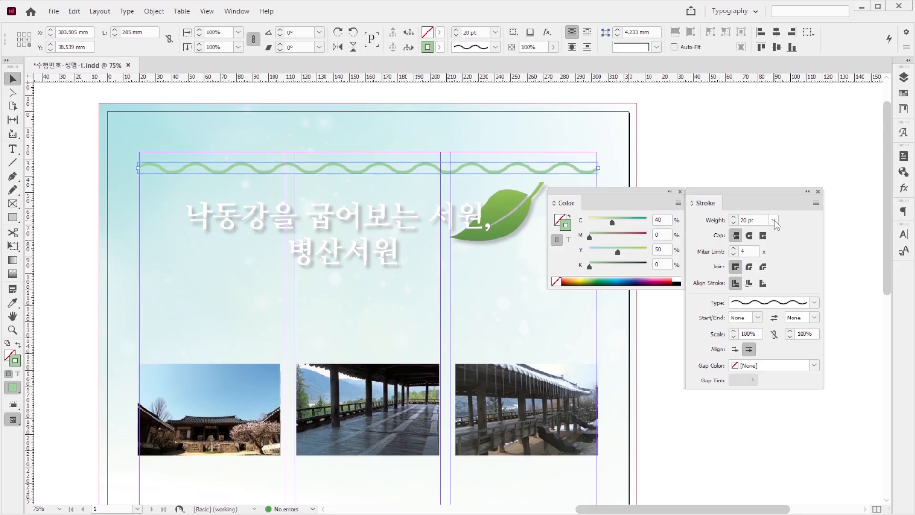
{"action": "left_click", "coordinate": [815, 303]}
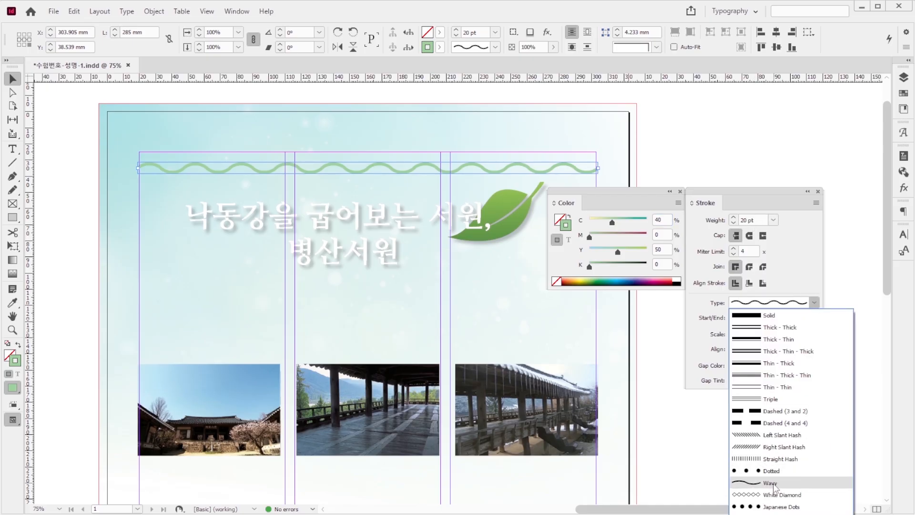
{"action": "left_click", "coordinate": [774, 483]}
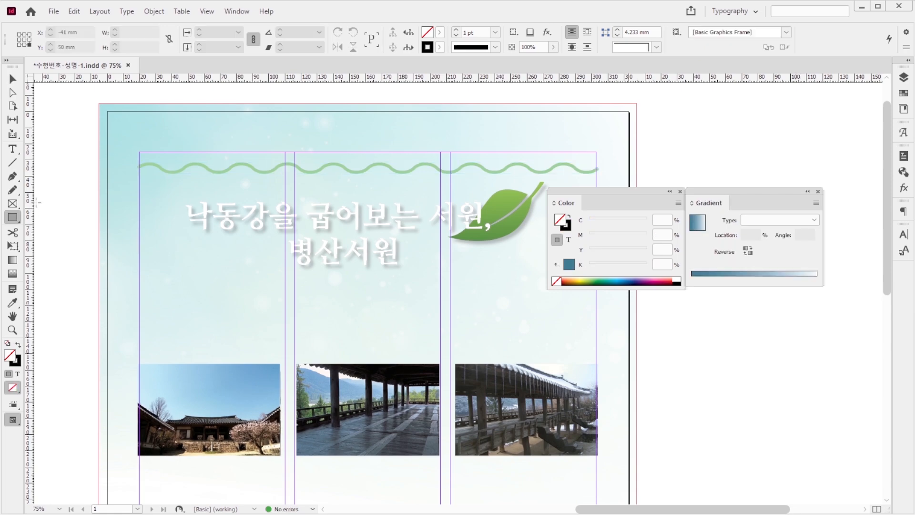
Step: Create a 285 × 210 mm rectangle below the wavy line, filled with a -90° linear gradient from C=50, K=50 to white
{"action": "left_click", "coordinate": [90, 196]}
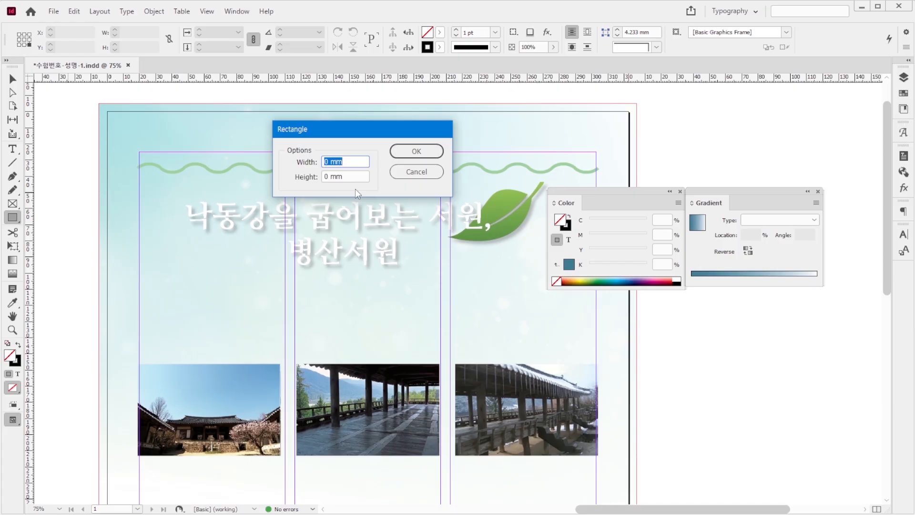
{"action": "type", "text": "285"}
{"action": "key", "text": "Tab"}
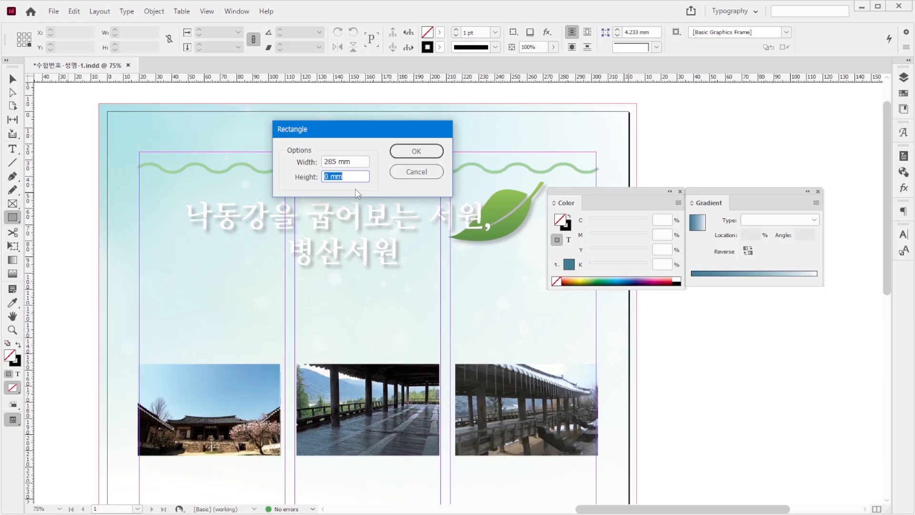
{"action": "type", "text": "210"}
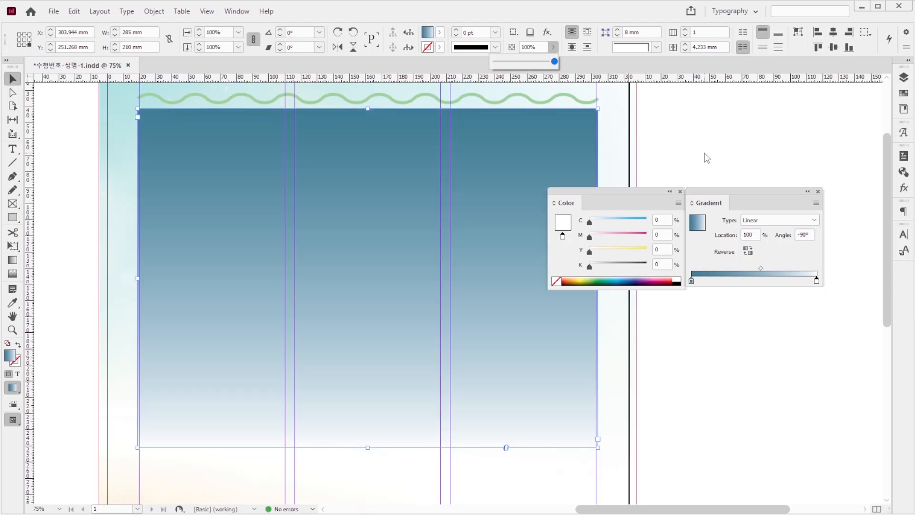
{"action": "left_click", "coordinate": [417, 204]}
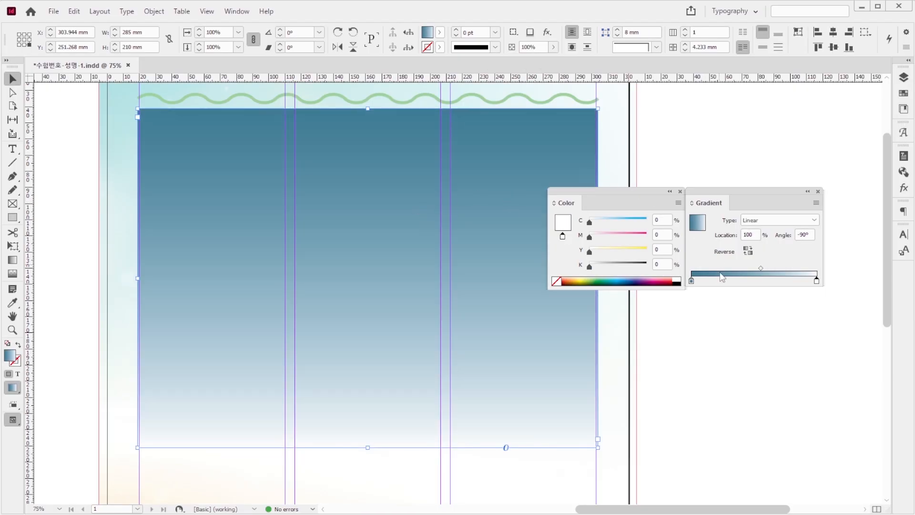
{"action": "left_click", "coordinate": [692, 281]}
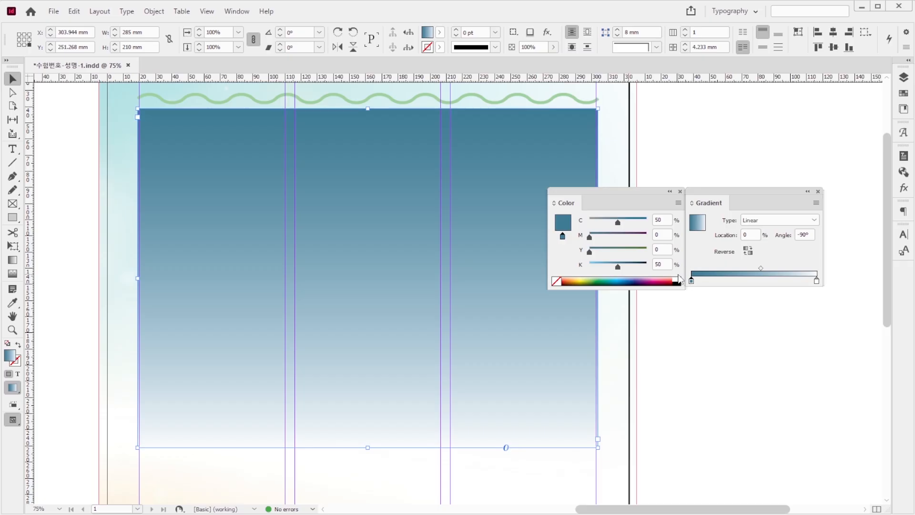
{"action": "left_click", "coordinate": [816, 282]}
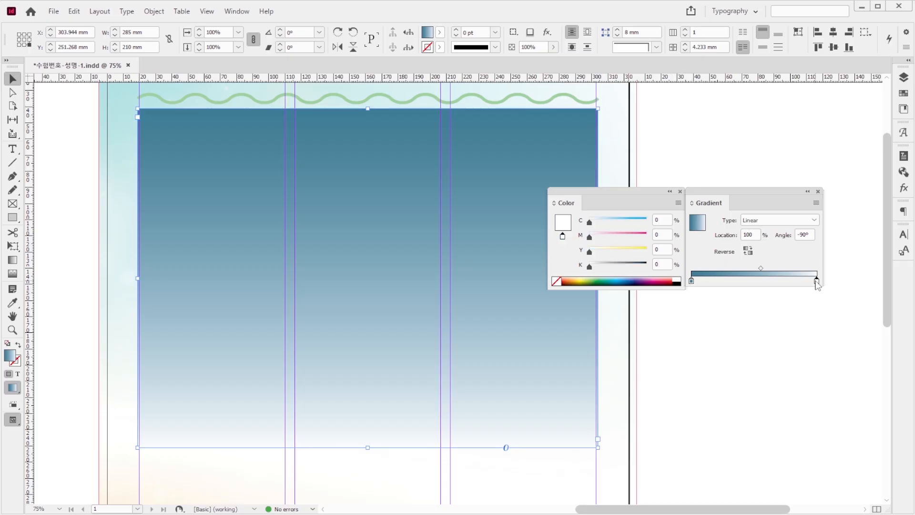
Step: Set the gradient rectangle's opacity to 50% and arrange it behind the title artwork and photos
{"action": "left_click", "coordinate": [553, 47]}
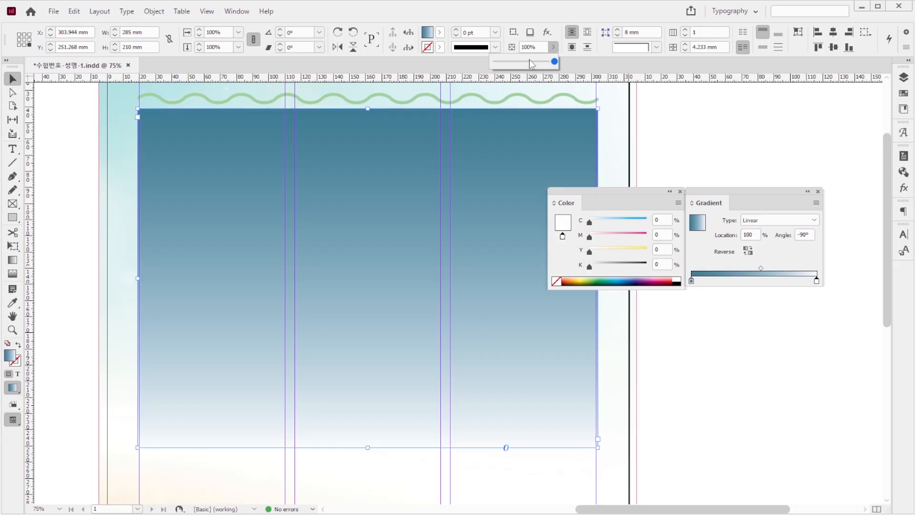
{"action": "left_click", "coordinate": [542, 47]}
{"action": "left_click_drag", "start_coordinate": [542, 47], "coordinate": [522, 45]}
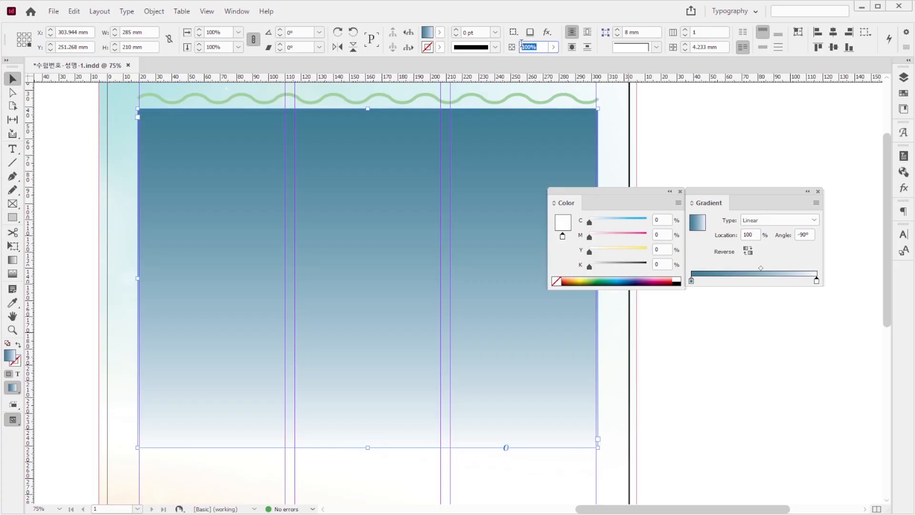
{"action": "type", "text": "50"}
{"action": "key", "text": "Return"}
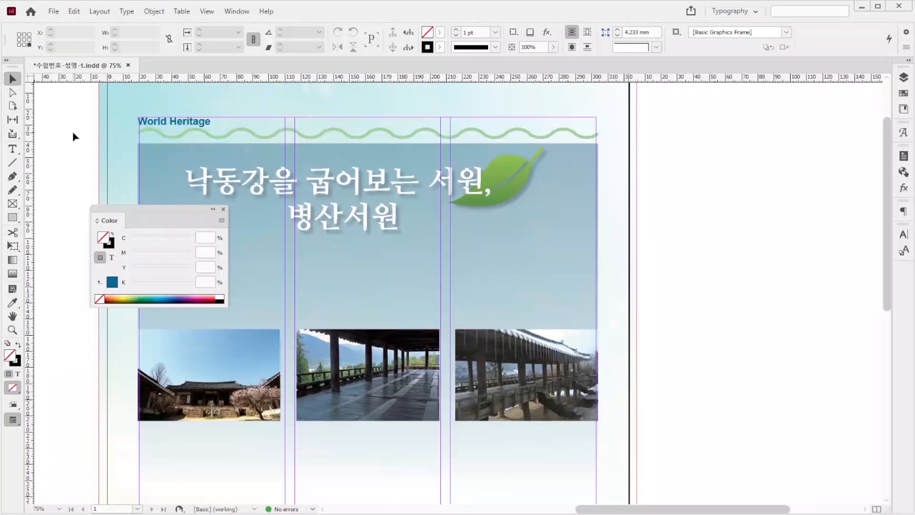
Step: Add the heading "World Heritage" above the wavy line in Arial Bold 18 pt, coloured C=100, M=0, Y=0, K=50
{"action": "left_click", "coordinate": [168, 123]}
{"action": "left_click", "coordinate": [167, 123]}
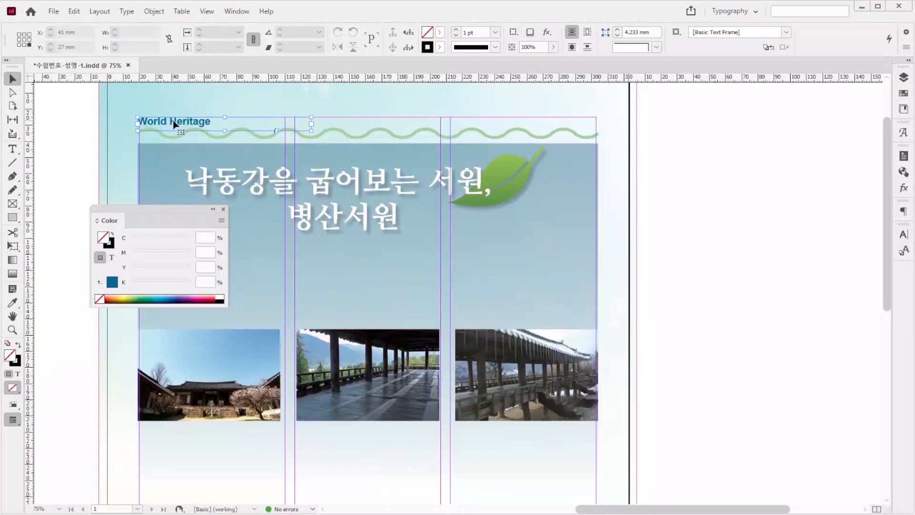
{"action": "left_click", "coordinate": [12, 149]}
{"action": "left_click", "coordinate": [258, 127]}
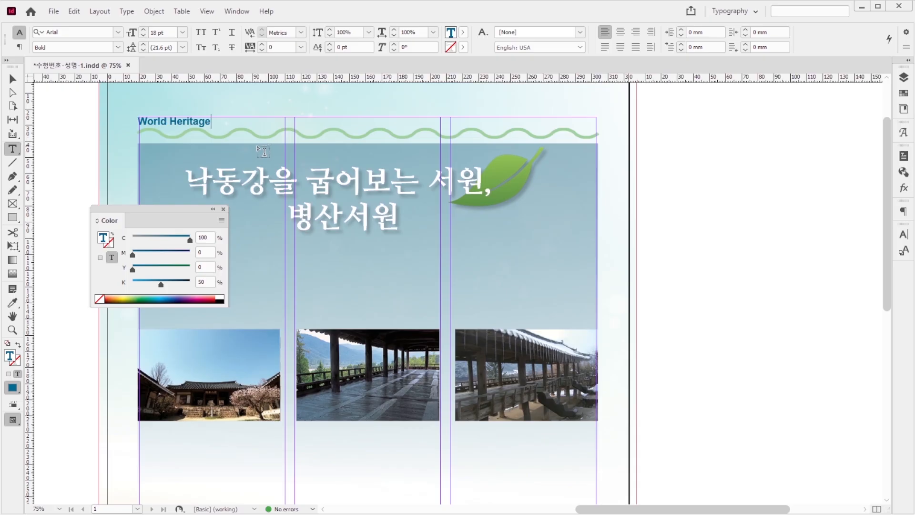
{"action": "triple_click", "coordinate": [222, 125]}
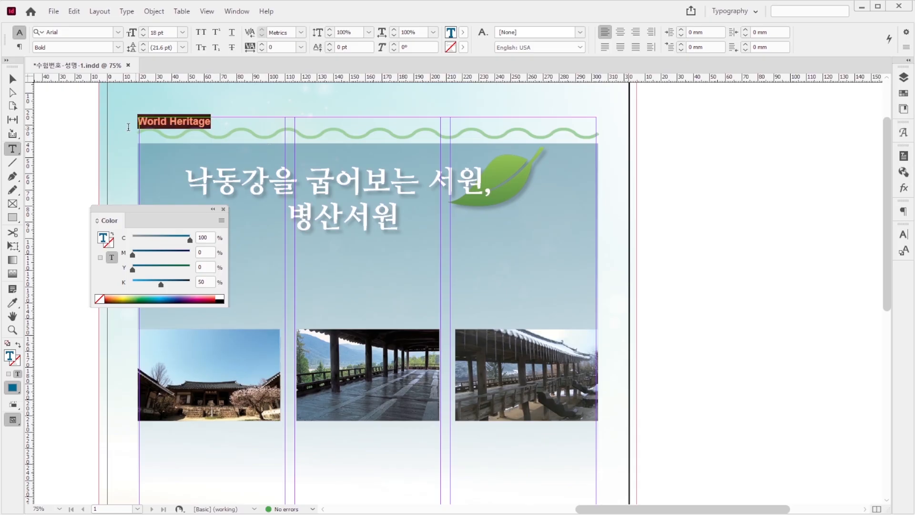
{"action": "left_click", "coordinate": [218, 126]}
Step: Add the subheading "옛 선비의 기품 그대로 우리나라 목조 건축물" above the three photos in Gulim 24 pt, coloured C=50, Y=50
{"action": "scroll", "coordinate": [218, 126], "scroll_direction": "down", "scroll_amount": 3}
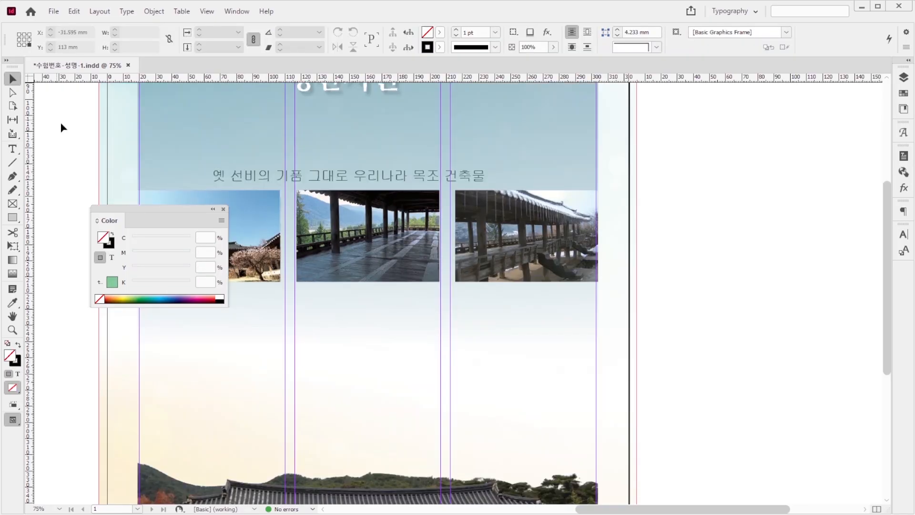
{"action": "left_click", "coordinate": [276, 195]}
{"action": "left_click", "coordinate": [272, 176]}
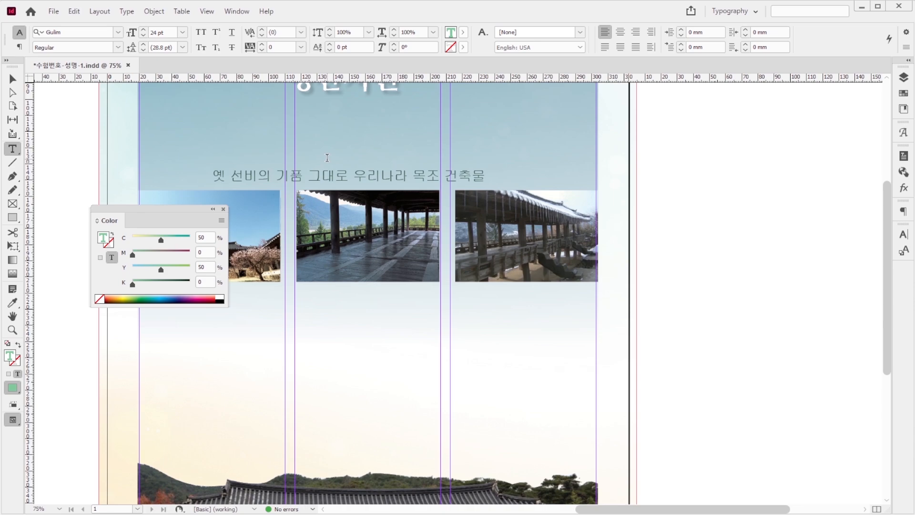
{"action": "left_click_drag", "start_coordinate": [218, 174], "coordinate": [486, 177]}
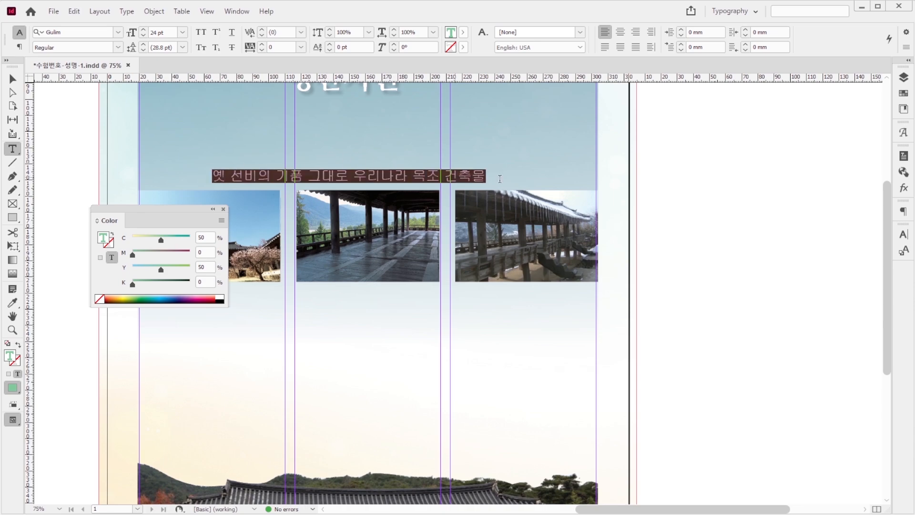
{"action": "left_click", "coordinate": [496, 181]}
{"action": "key", "text": "Escape"}
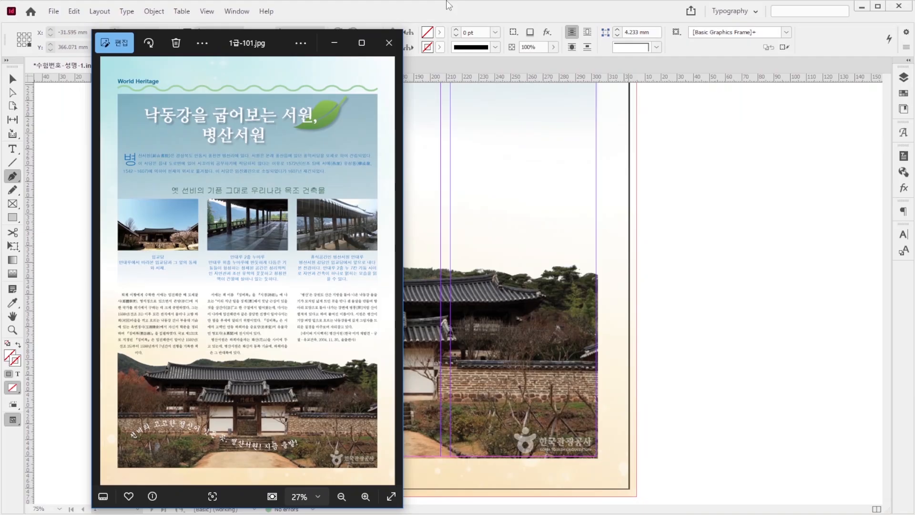
{"action": "left_click", "coordinate": [448, 4]}
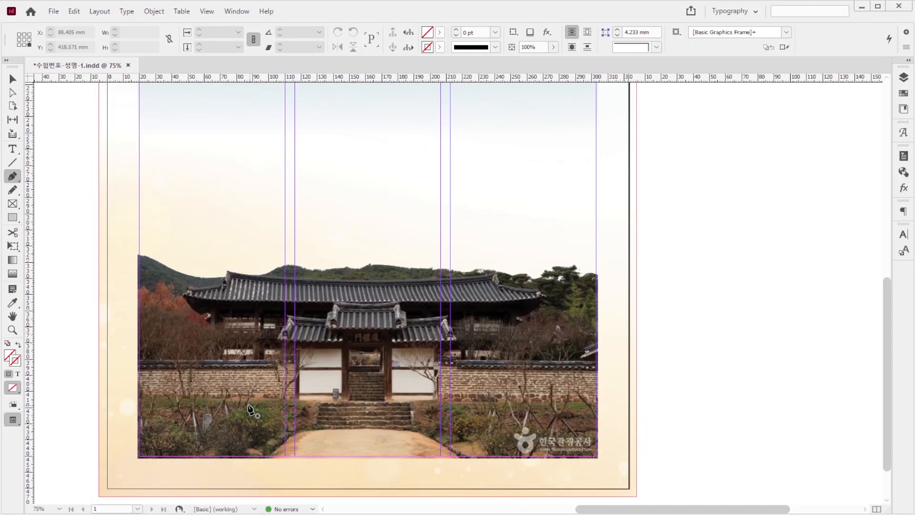
Step: Draw an open S-shaped curve about 213.5 mm wide across the lower part of the gate photo with the Pen tool
{"action": "left_click", "coordinate": [201, 400]}
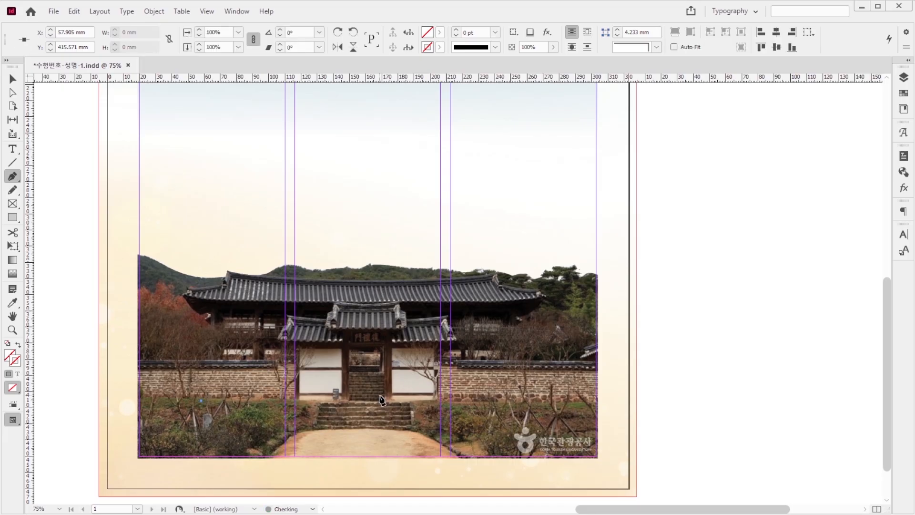
{"action": "left_click_drag", "start_coordinate": [376, 396], "coordinate": [471, 460]}
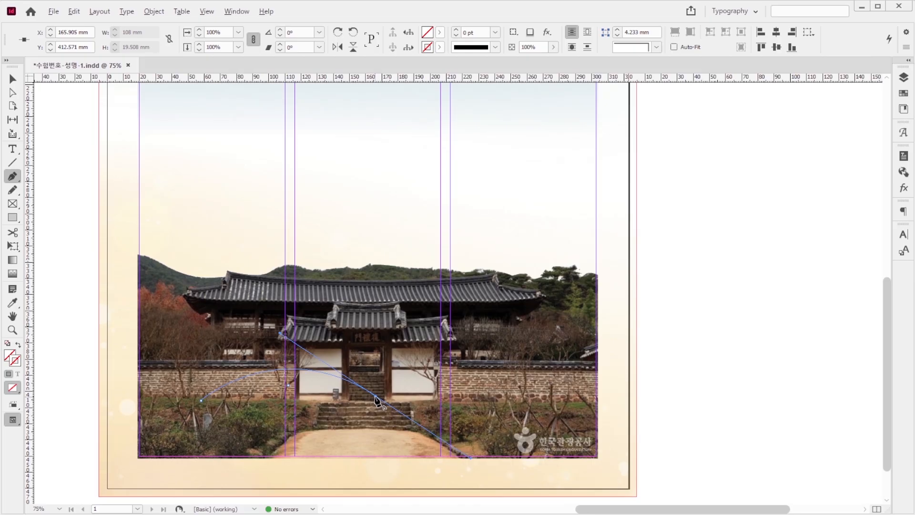
{"action": "left_click", "coordinate": [376, 399]}
{"action": "left_click_drag", "start_coordinate": [546, 400], "coordinate": [633, 336]}
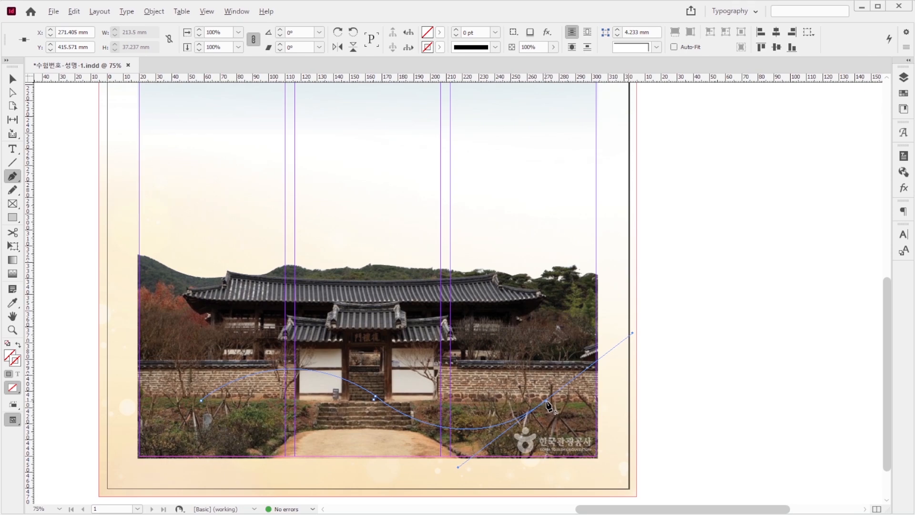
{"action": "left_click", "coordinate": [547, 401]}
Step: Add white Gungsuh 25 pt text along the curve reading "선비의 고고한 정신이 깃든 곳, 병산서원! 지금 출"
{"action": "left_click", "coordinate": [13, 150]}
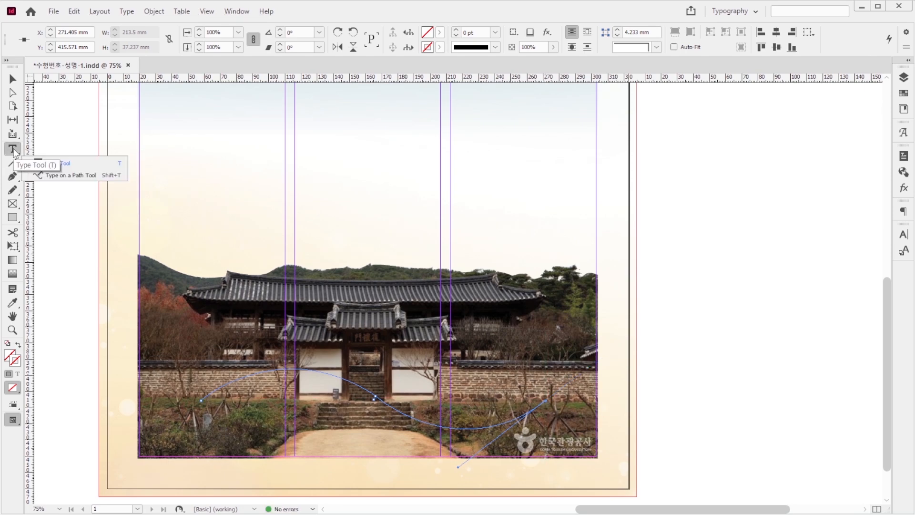
{"action": "left_click", "coordinate": [73, 176]}
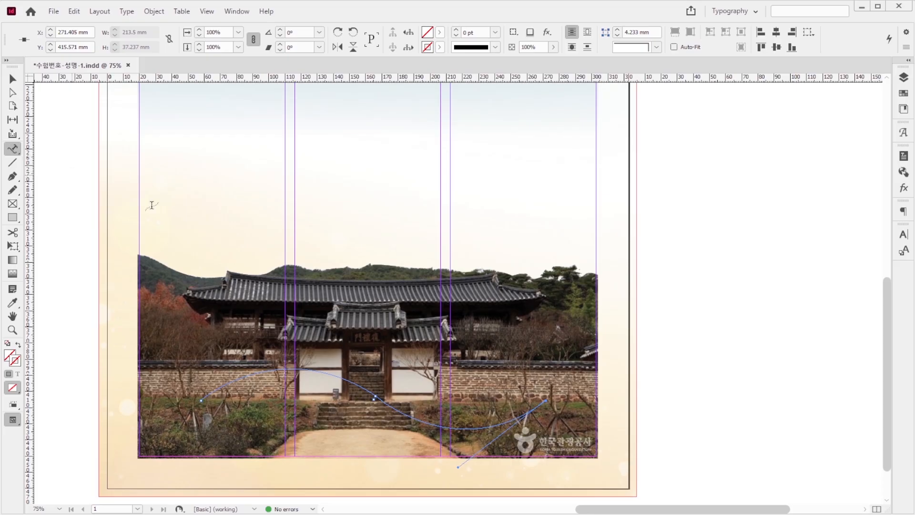
{"action": "left_click", "coordinate": [201, 398]}
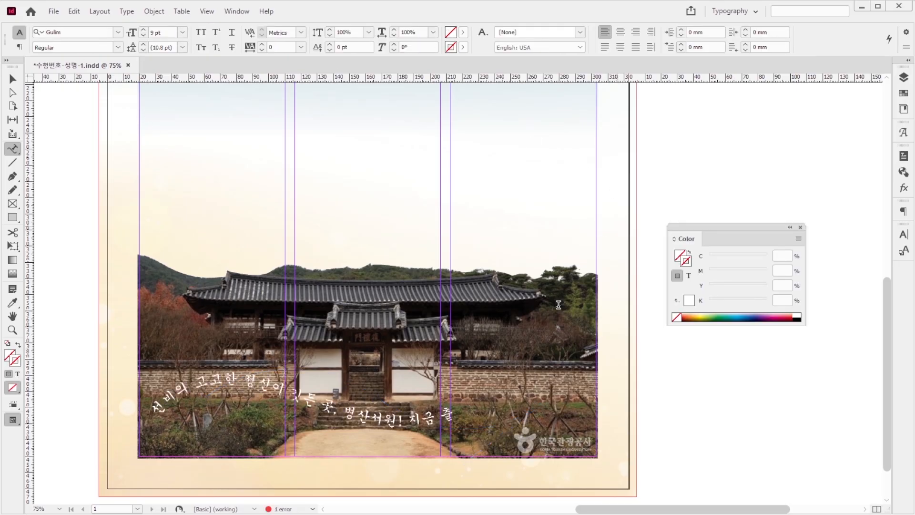
Step: Delete the exclamation mark after "병산서원" in the curved text and complete its ending as "지금 출발!"
{"action": "left_click", "coordinate": [452, 413]}
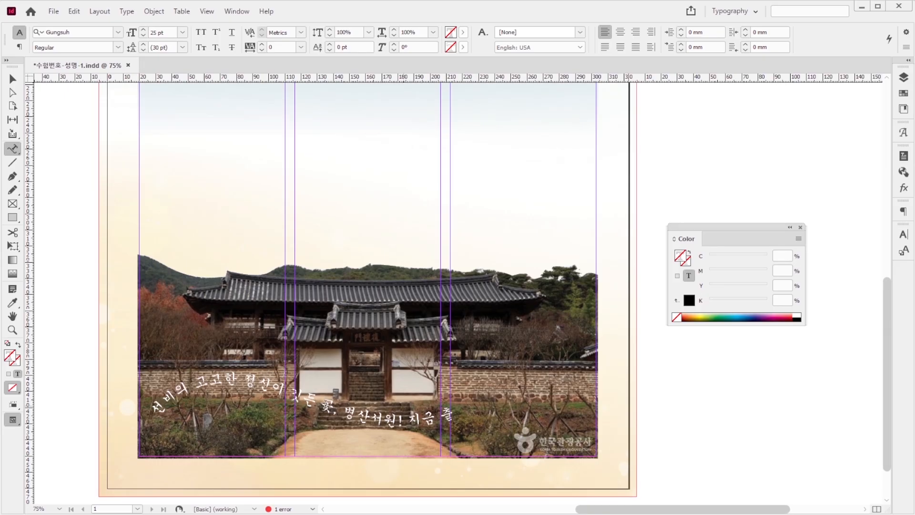
{"action": "double_click", "coordinate": [351, 411]}
{"action": "left_click", "coordinate": [392, 414]}
{"action": "key", "text": "Delete"}
{"action": "left_click", "coordinate": [93, 366], "text": "ctrl"}
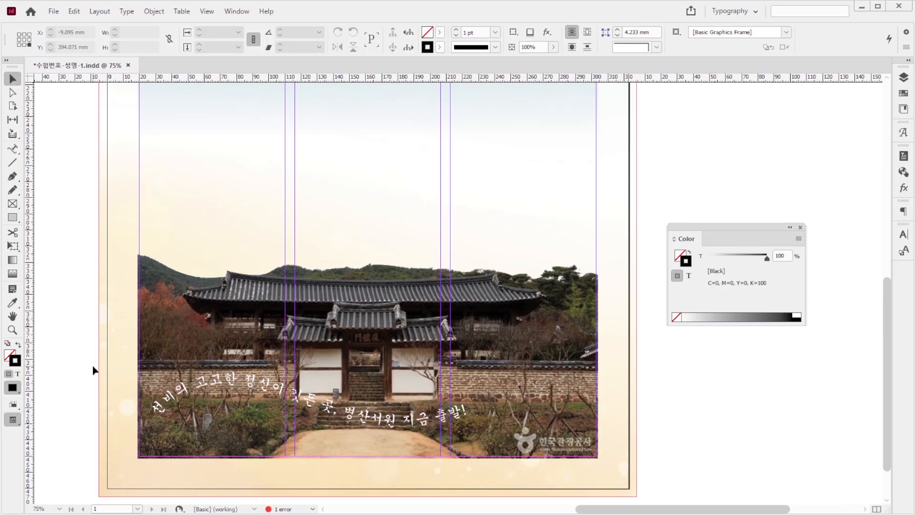
{"action": "left_click", "coordinate": [422, 419]}
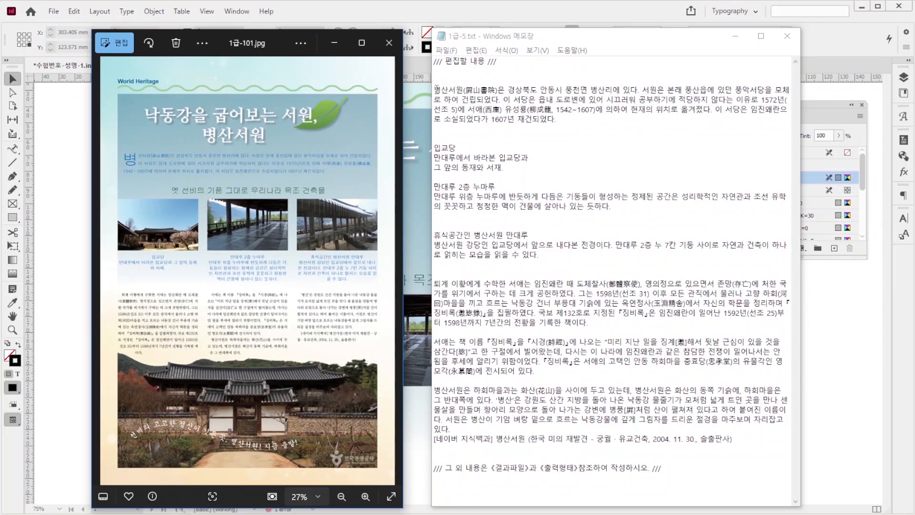
Step: Copy the introductory 병산서원 paragraph from 1급-5.txt and paste it into a text frame about 273 mm wide below the title
{"action": "left_click_drag", "start_coordinate": [437, 89], "coordinate": [568, 119]}
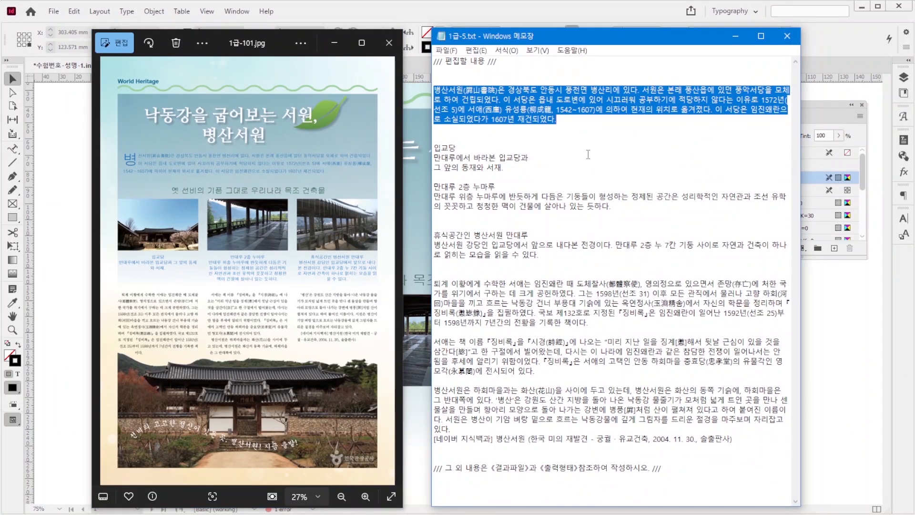
{"action": "key", "text": "ctrl+c"}
{"action": "left_click", "coordinate": [574, 11]}
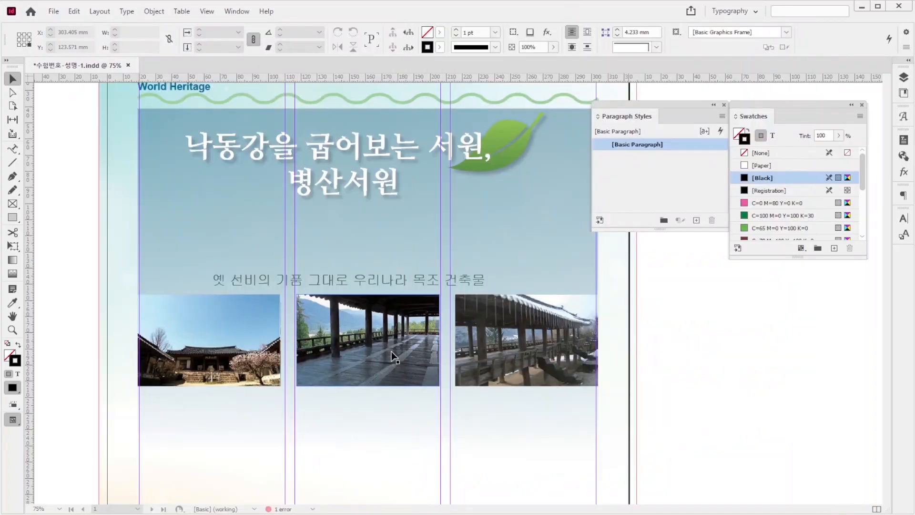
{"action": "key", "text": "ctrl+v"}
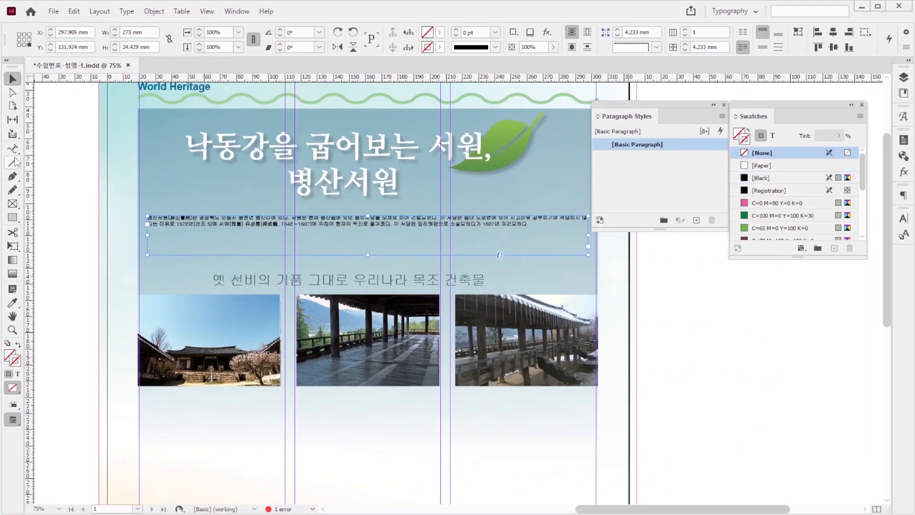
{"action": "left_click", "coordinate": [12, 148]}
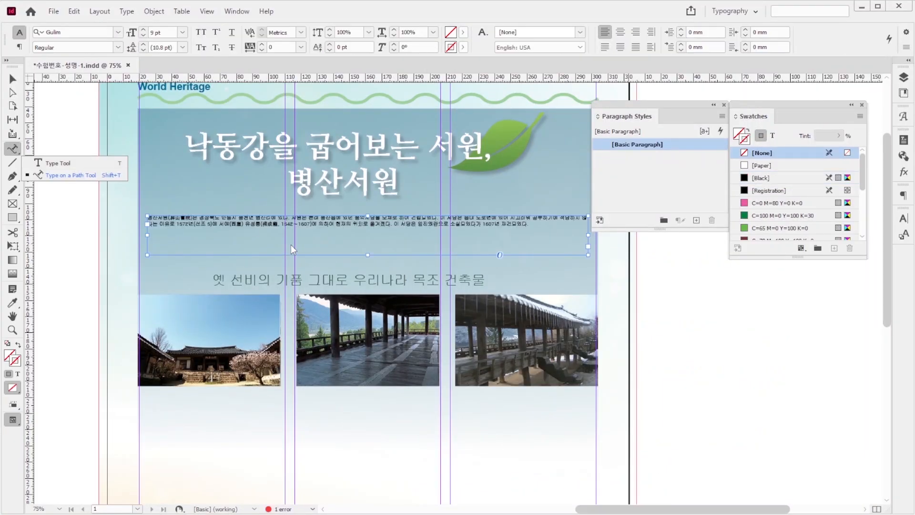
{"action": "left_click", "coordinate": [236, 230]}
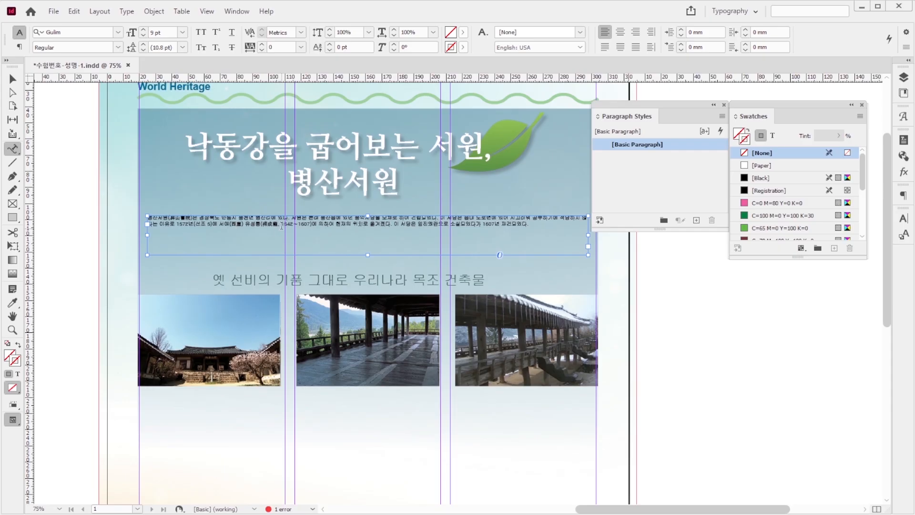
{"action": "left_click", "coordinate": [12, 79]}
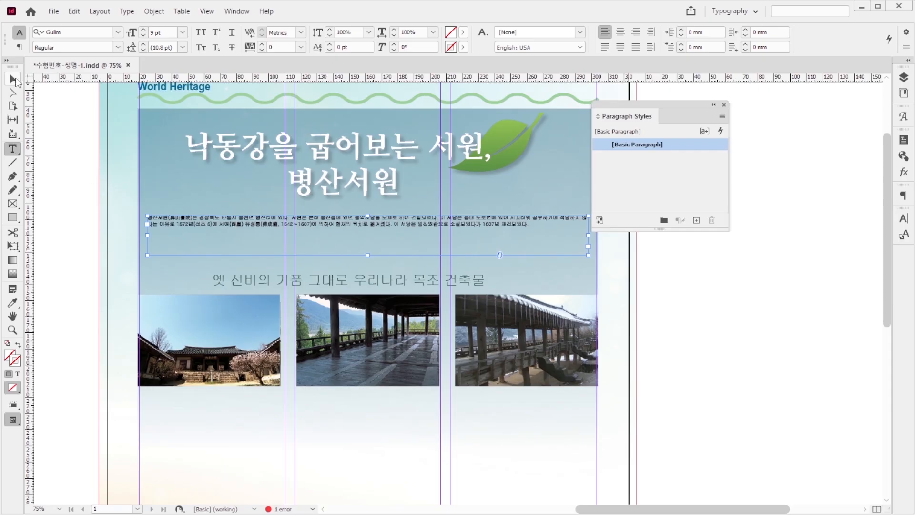
Step: Create and apply paragraph style 본문1 to the introduction: Dotum 13 pt, 24 pt leading, two-line one-character drop cap, colour C=90 M=50 Y=0 K=0
{"action": "left_click", "coordinate": [722, 116]}
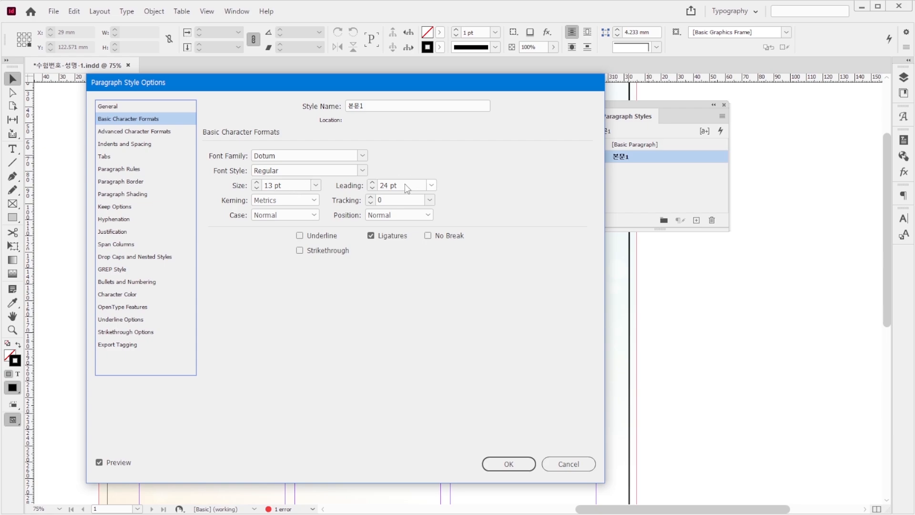
{"action": "left_click", "coordinate": [143, 254]}
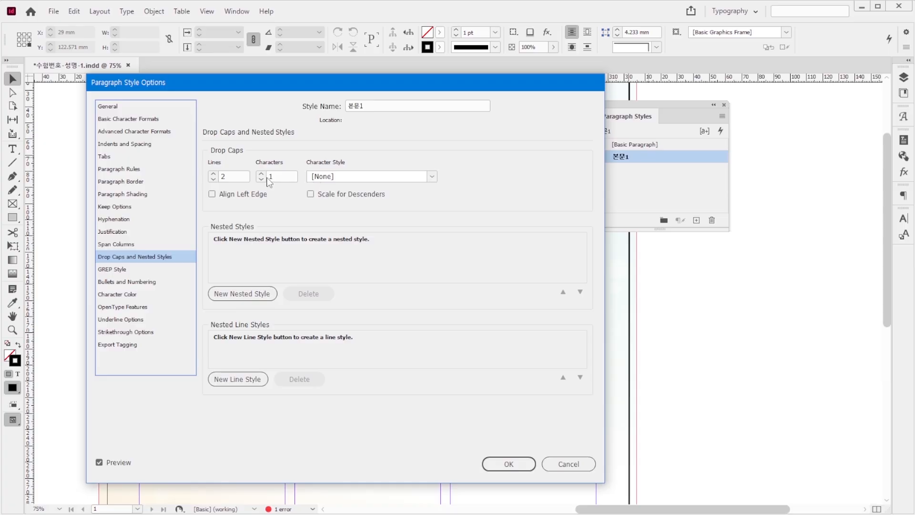
{"action": "left_click", "coordinate": [127, 297]}
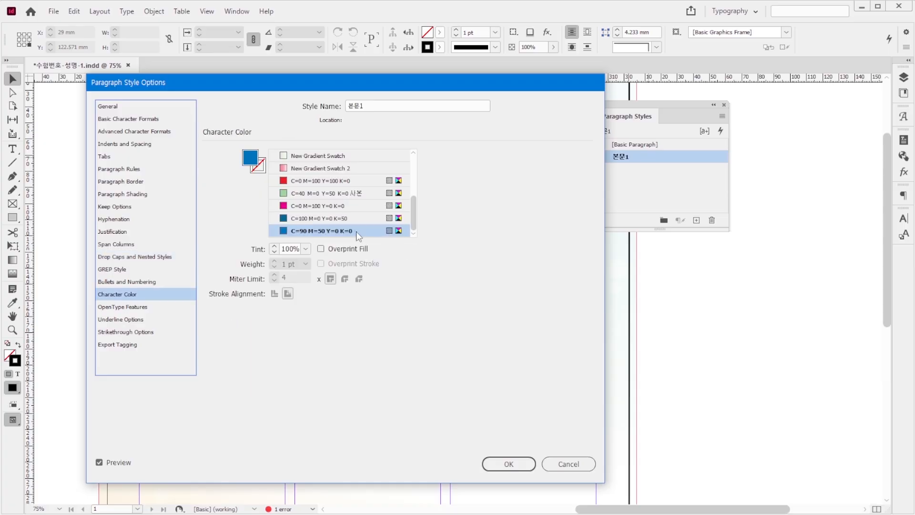
{"action": "left_click", "coordinate": [519, 464]}
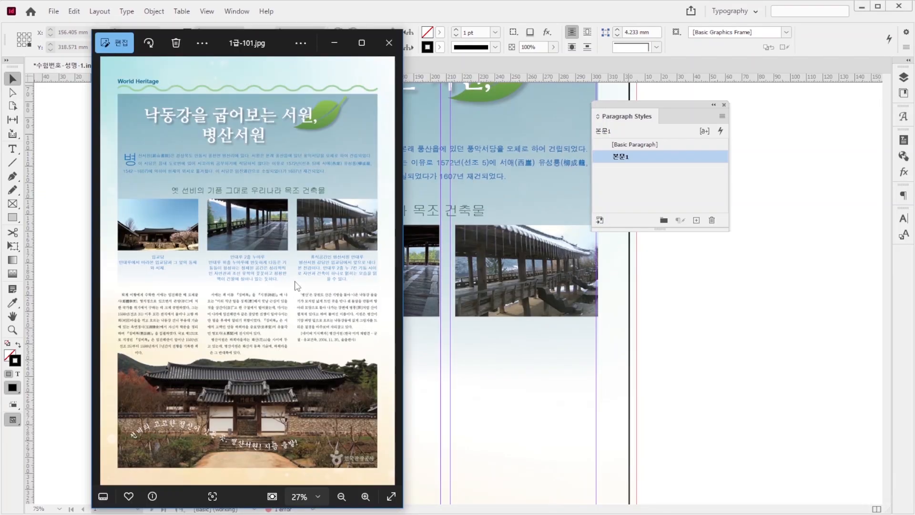
Step: Copy the body paragraphs and source line from 1급-5.txt and paste them into a text frame about 285 mm wide above the gate photo
{"action": "key", "text": "alt+Tab"}
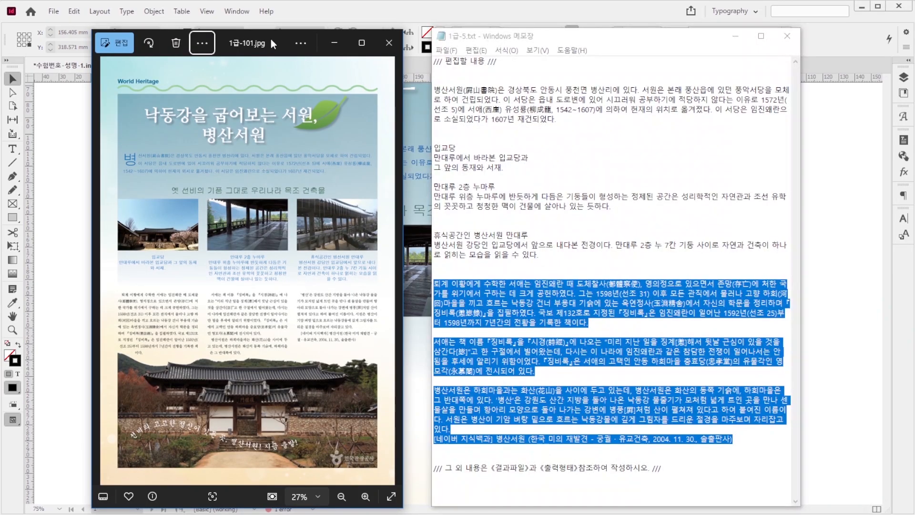
{"action": "left_click", "coordinate": [548, 251]}
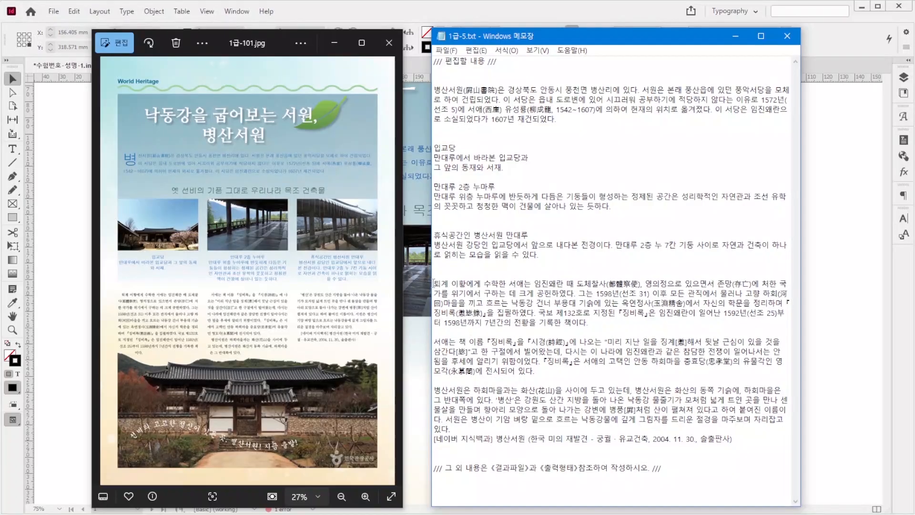
{"action": "left_click_drag", "start_coordinate": [433, 283], "coordinate": [718, 446]}
{"action": "key", "text": "ctrl+c"}
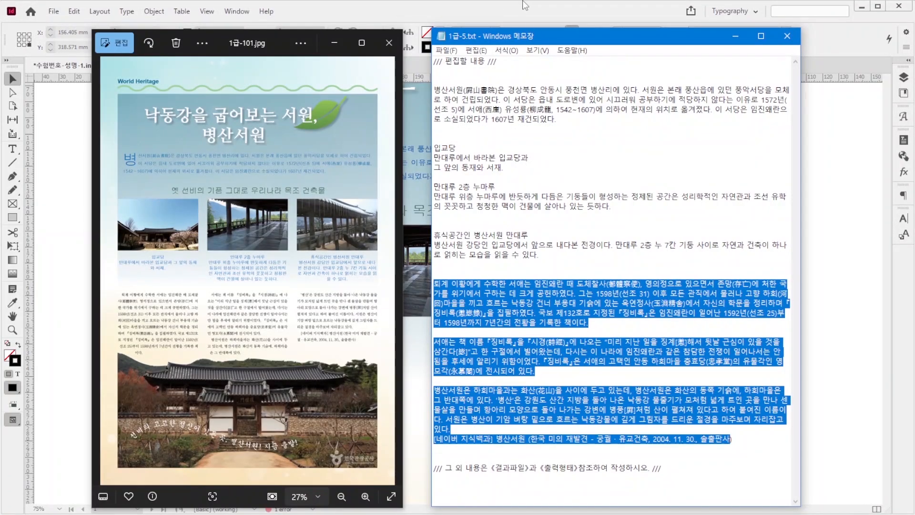
{"action": "key", "text": "alt+Tab"}
{"action": "key", "text": "ctrl+v"}
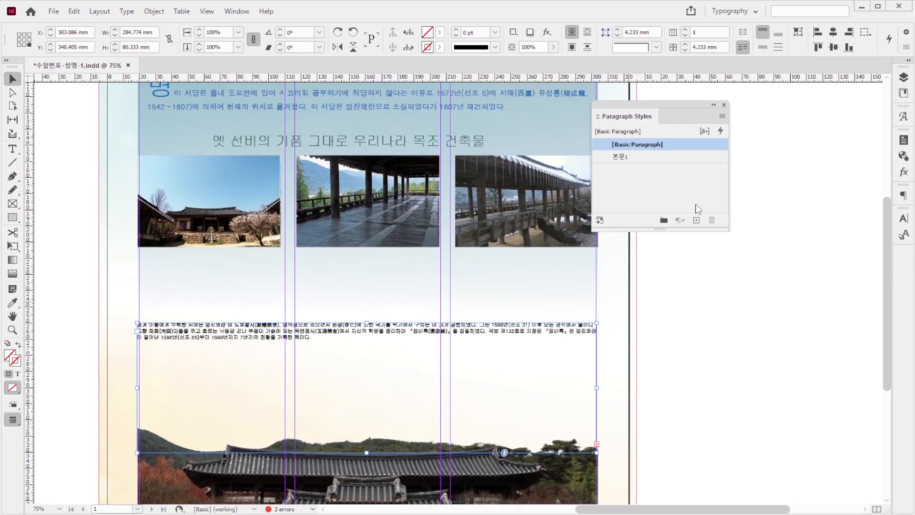
Step: Split the body text frame into 3 columns with a 10 mm gutter
{"action": "key", "text": "alt+Tab"}
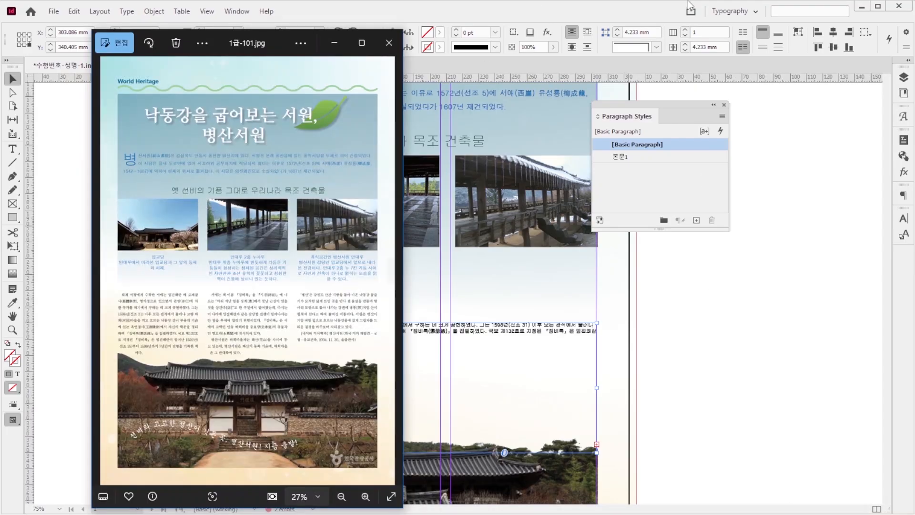
{"action": "key", "text": "alt+Tab"}
{"action": "left_click", "coordinate": [686, 30]}
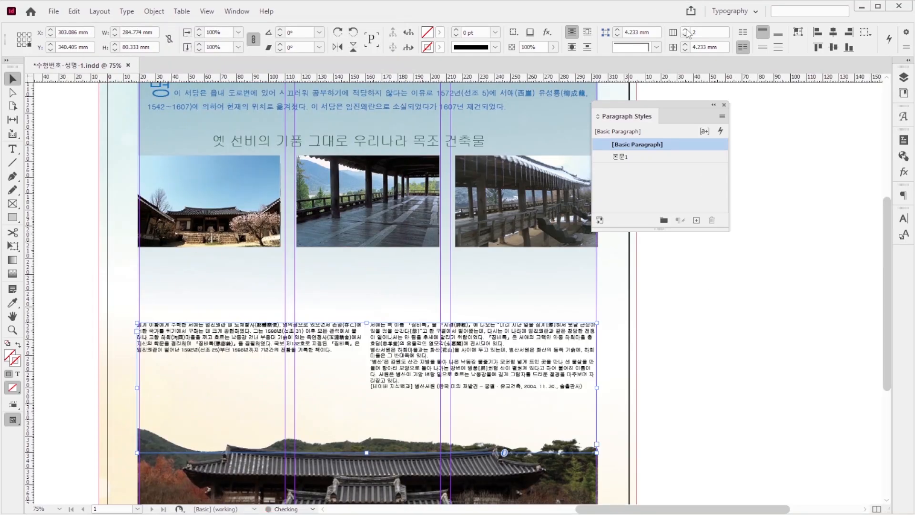
{"action": "left_click", "coordinate": [687, 30]}
{"action": "triple_click", "coordinate": [712, 46]}
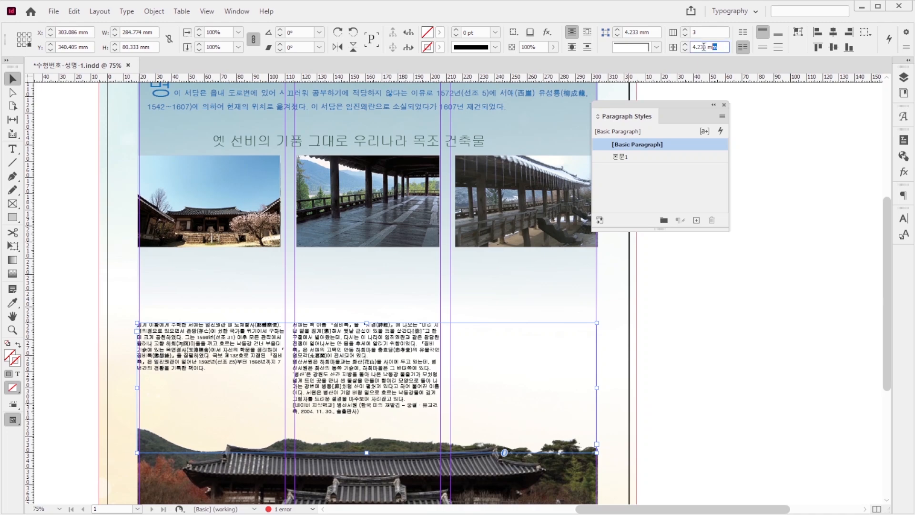
{"action": "type", "text": "10"}
{"action": "key", "text": "Return"}
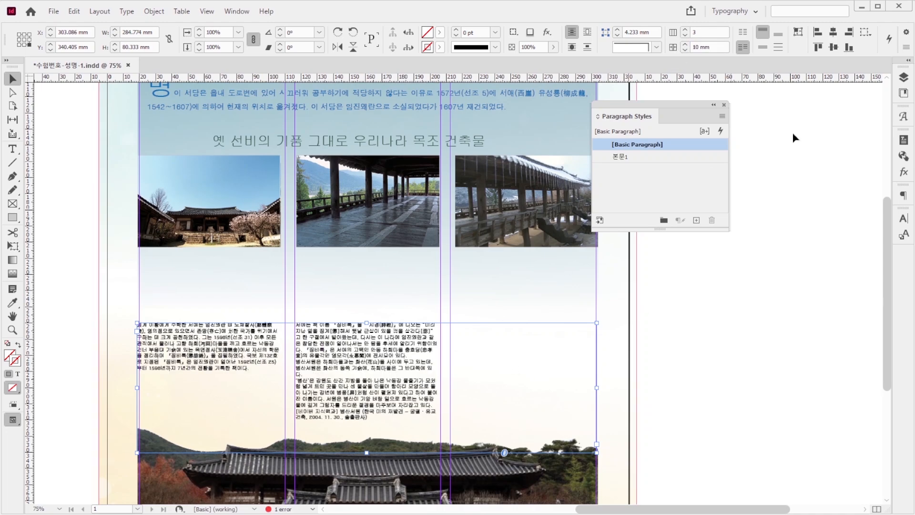
Step: Create paragraph style 본문2 with character colour C=0 M=0 Y=0 K=100 and apply it to the three-column body text
{"action": "left_click", "coordinate": [722, 117]}
{"action": "left_click", "coordinate": [756, 120]}
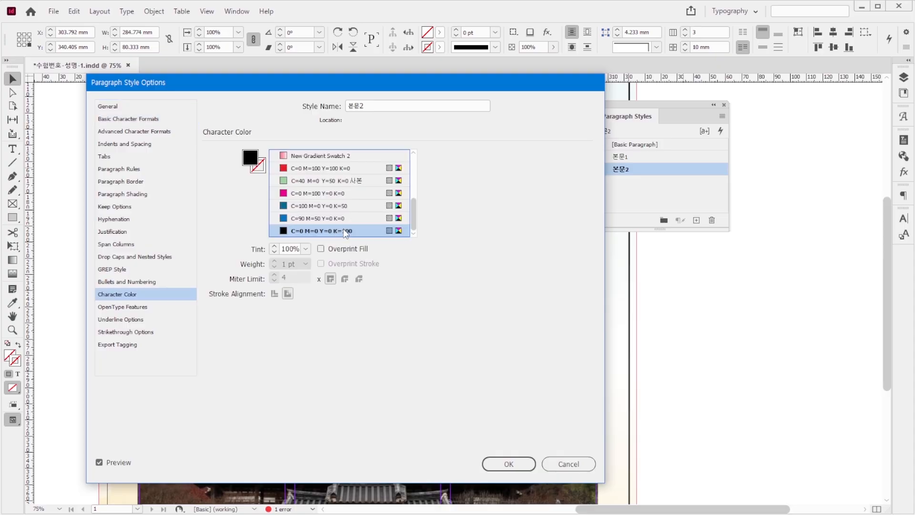
{"action": "left_click", "coordinate": [508, 464]}
Step: Place the three photo captions from 1급-5.txt in separate text frames beneath their photos, starting with the 입교당 caption
{"action": "key", "text": "alt+Tab"}
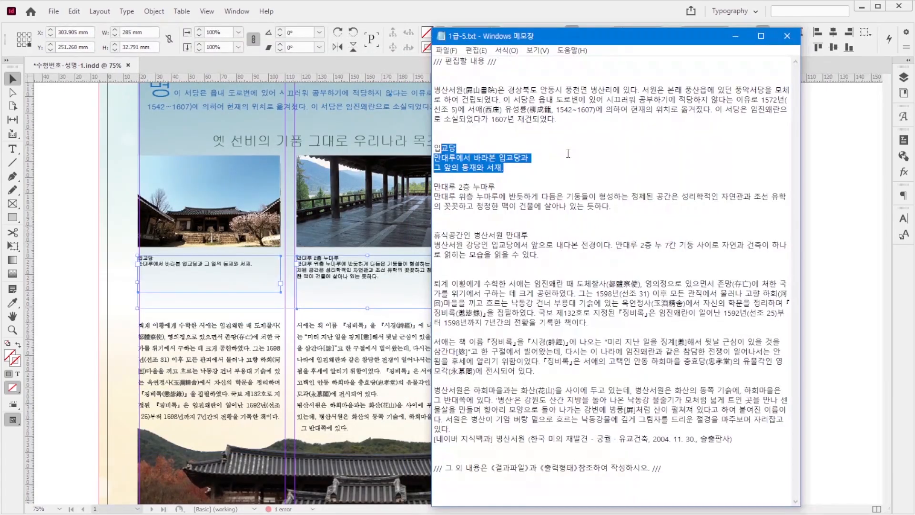
{"action": "left_click", "coordinate": [561, 155]}
{"action": "left_click_drag", "start_coordinate": [524, 166], "coordinate": [434, 146]}
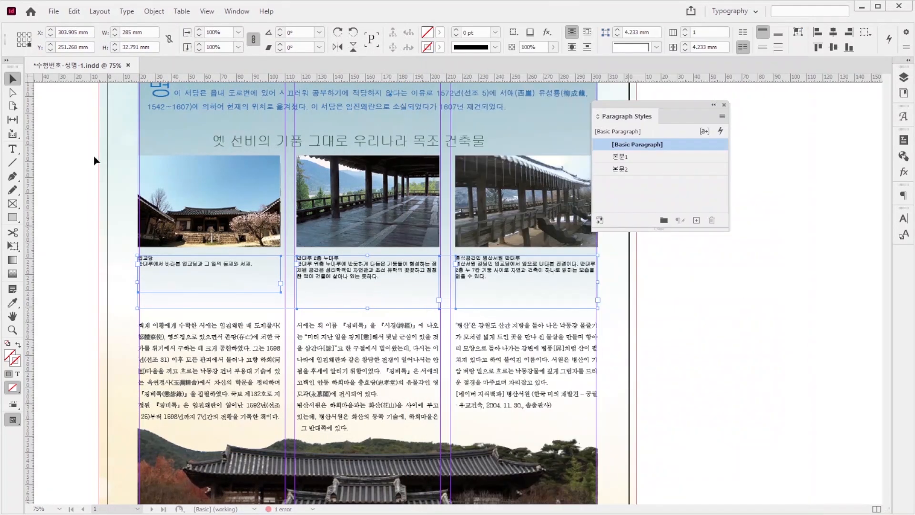
{"action": "left_click", "coordinate": [96, 161]}
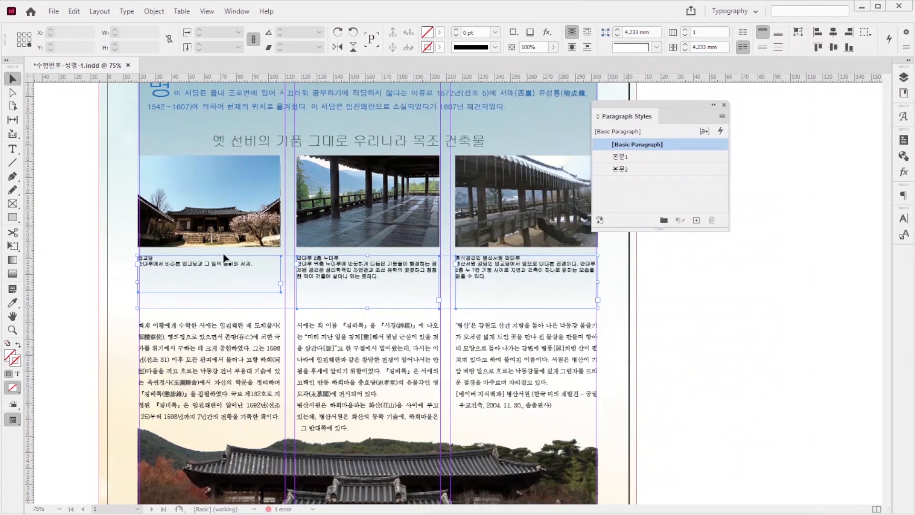
Step: Create and apply paragraph style 캡션 to the three captions: Dotum 13 pt, 17 pt leading, -30 tracking, centred, colour C=90 M=50 Y=0 K=0
{"action": "left_click", "coordinate": [214, 267]}
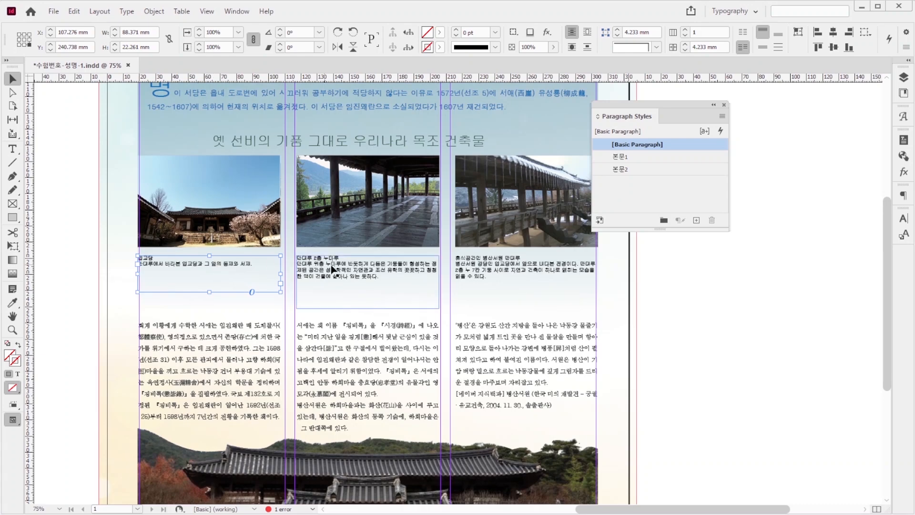
{"action": "left_click", "coordinate": [395, 277]}
{"action": "left_click", "coordinate": [232, 267]}
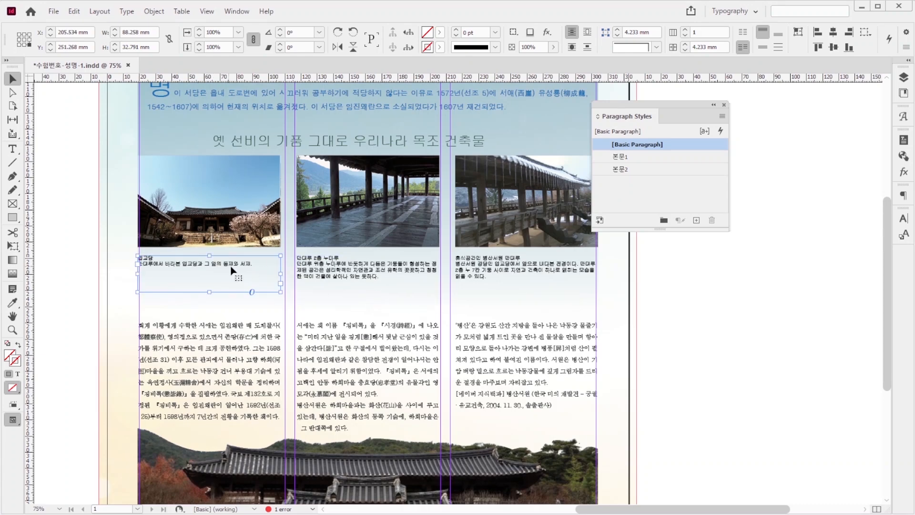
{"action": "left_click", "coordinate": [374, 275], "text": "shift"}
{"action": "left_click", "coordinate": [491, 270], "text": "shift"}
{"action": "left_click", "coordinate": [491, 269], "text": "shift"}
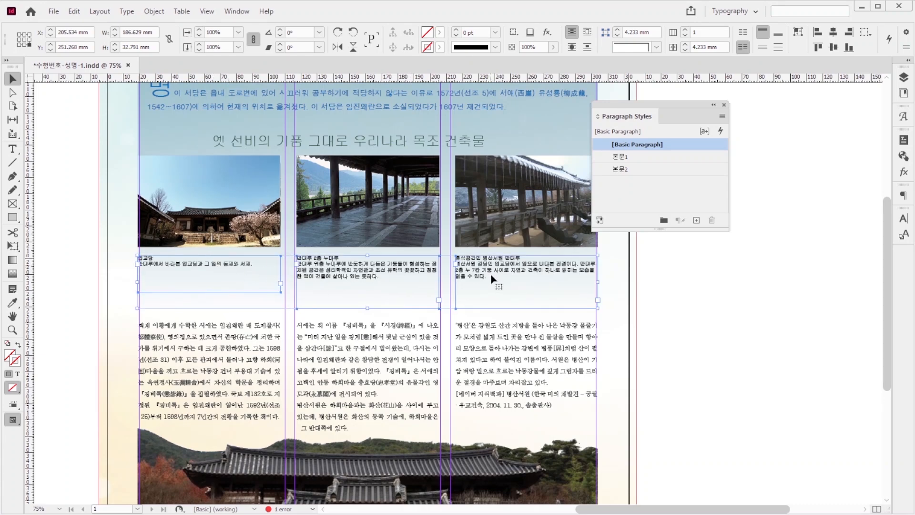
{"action": "left_click", "coordinate": [722, 116]}
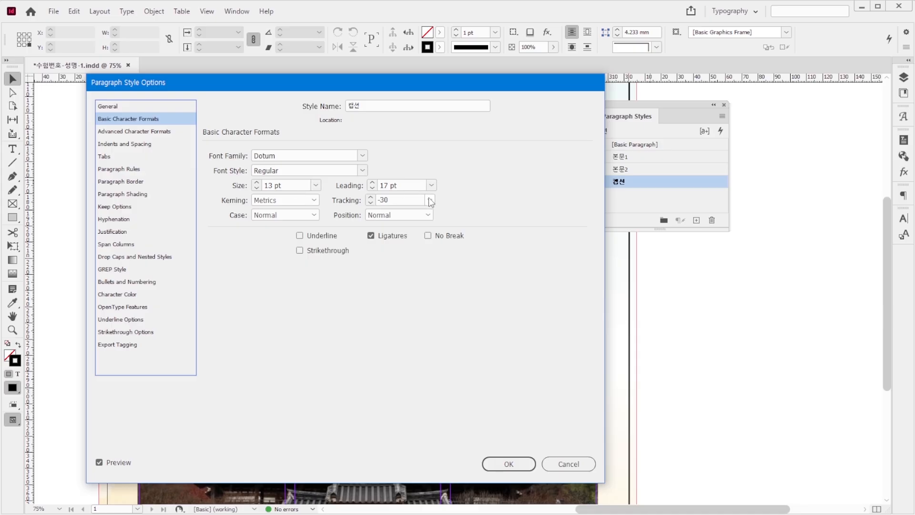
{"action": "left_click", "coordinate": [145, 145]}
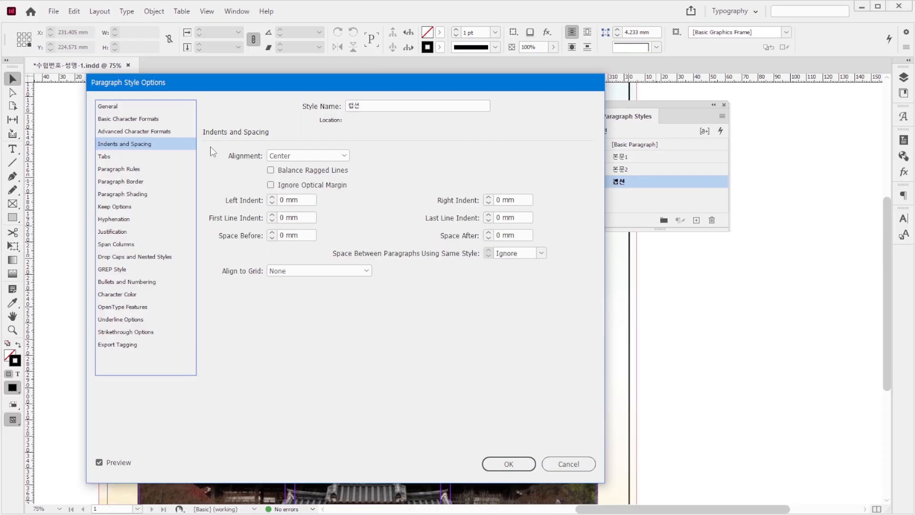
{"action": "left_click", "coordinate": [303, 156]}
{"action": "left_click", "coordinate": [299, 178]}
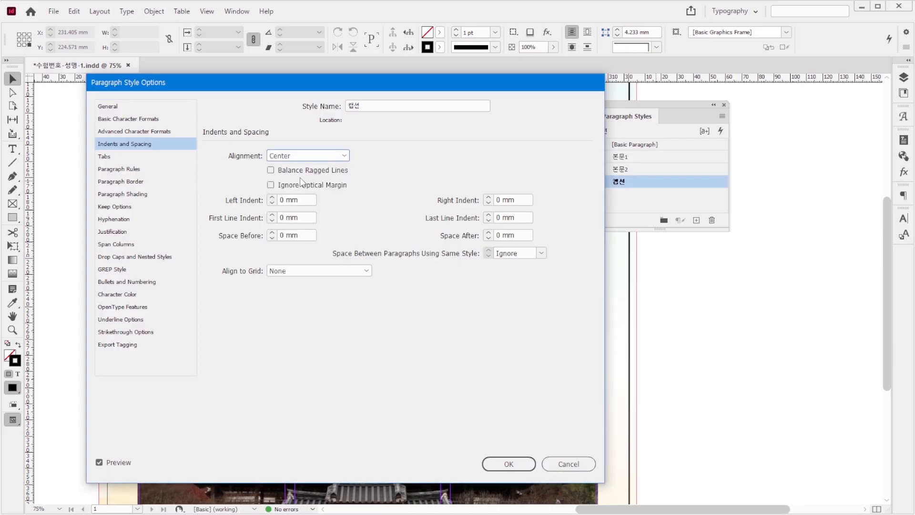
{"action": "left_click", "coordinate": [118, 294]}
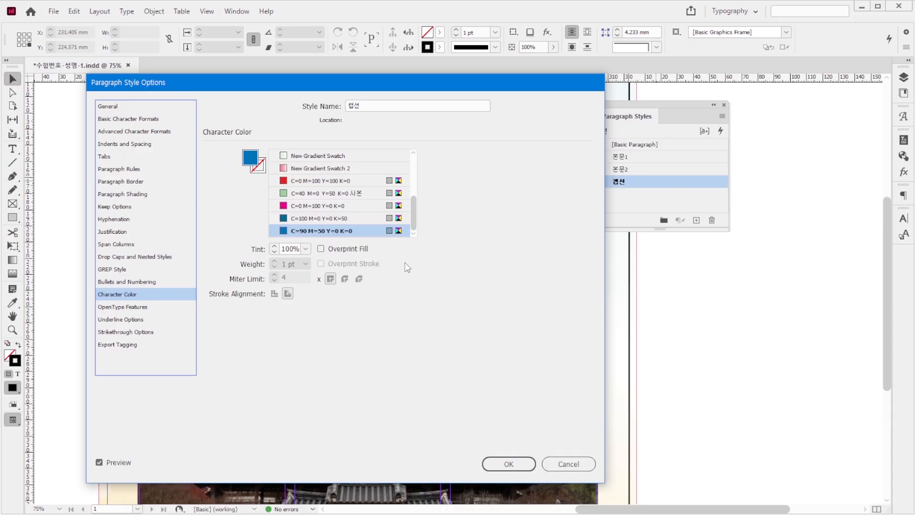
{"action": "left_click", "coordinate": [517, 462]}
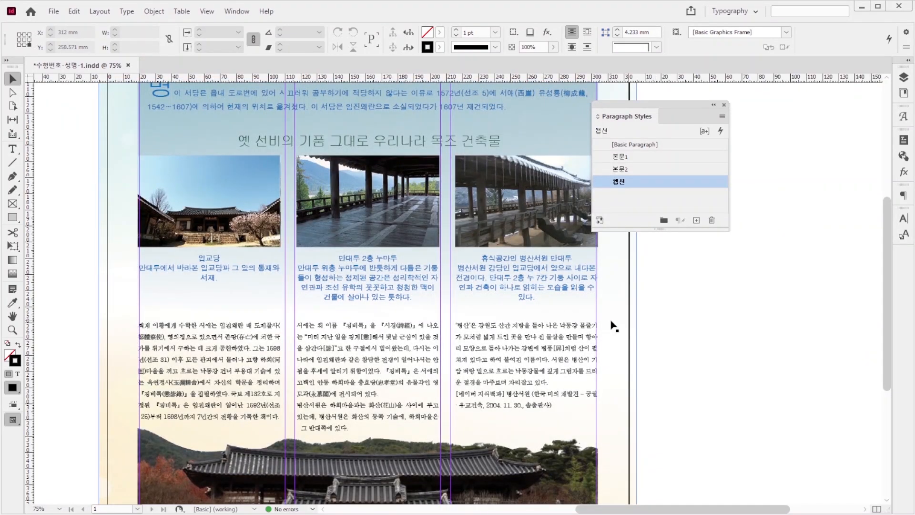
Step: Save the document and export it as the Adobe PDF (Print) file 수험번호-성명-1.pdf with the High Quality Print preset and marks and bleeds settings
{"action": "key", "text": "ctrl+s"}
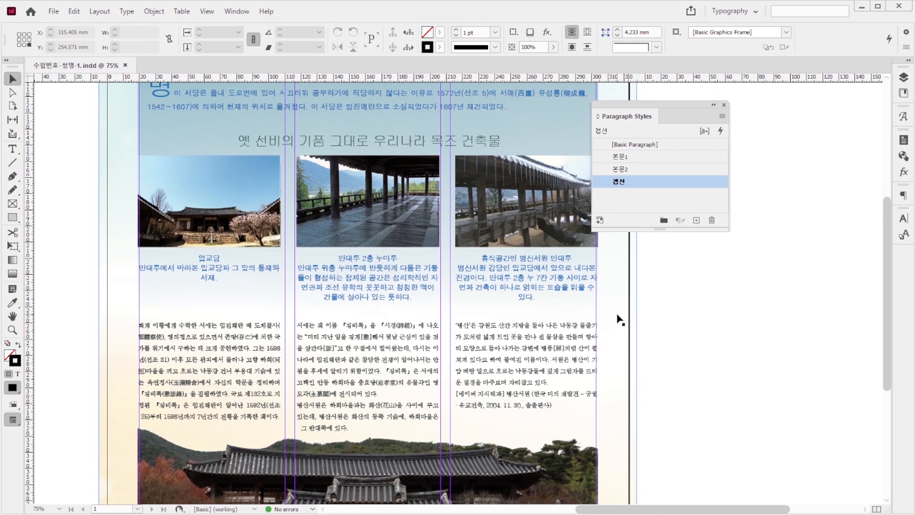
{"action": "key", "text": "ctrl+e"}
{"action": "left_click", "coordinate": [327, 399]}
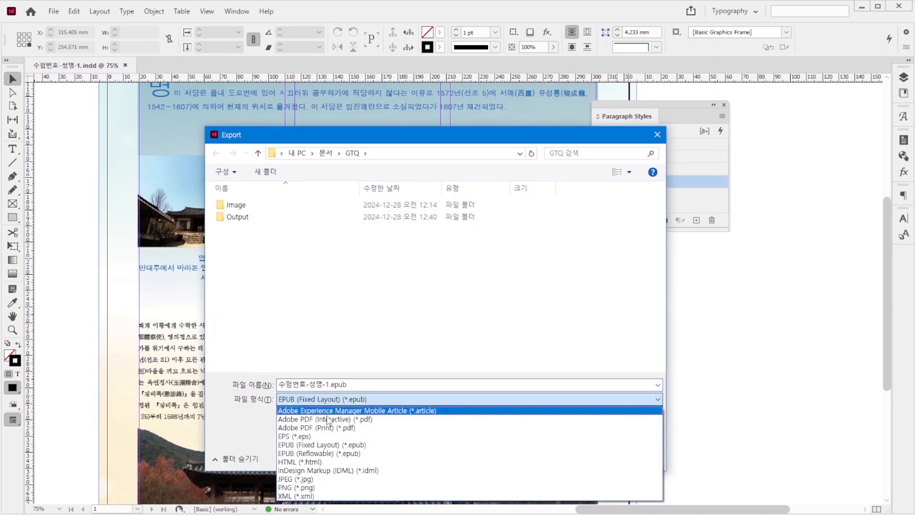
{"action": "left_click", "coordinate": [326, 429]}
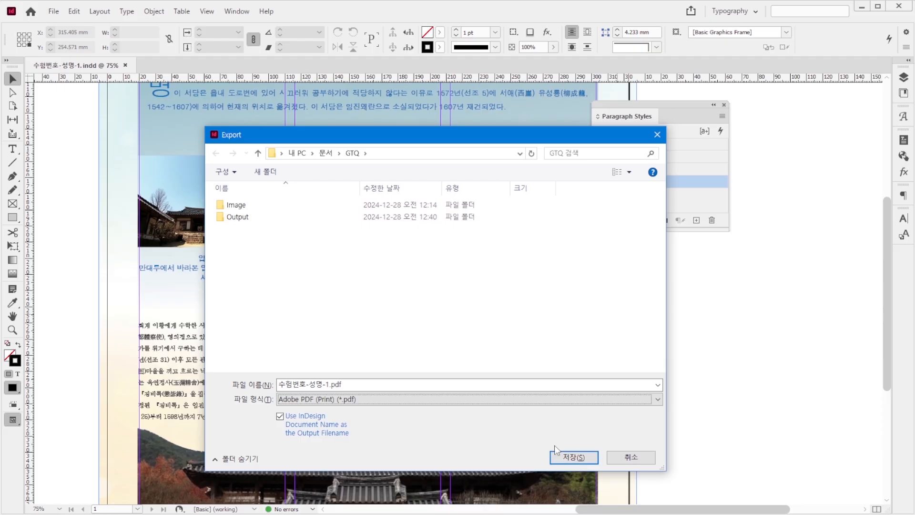
{"action": "key", "text": "Return"}
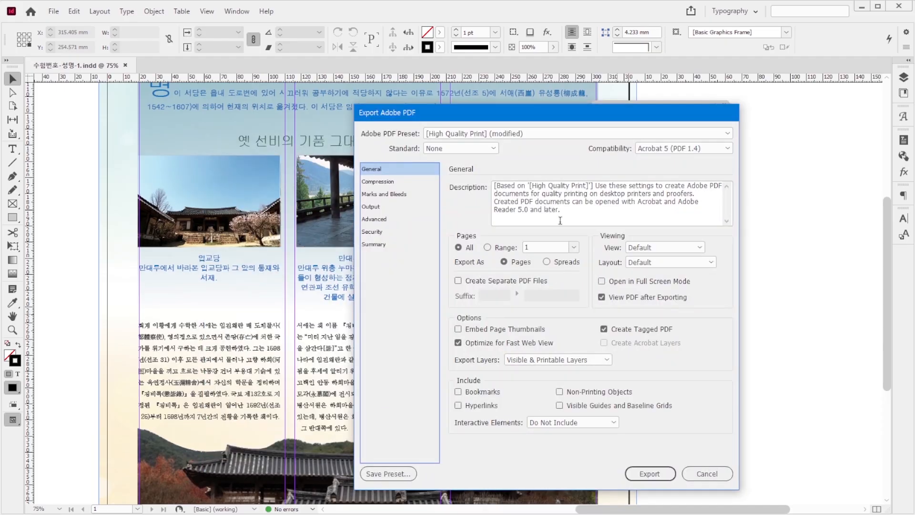
{"action": "left_click", "coordinate": [490, 133]}
{"action": "left_click", "coordinate": [490, 133]}
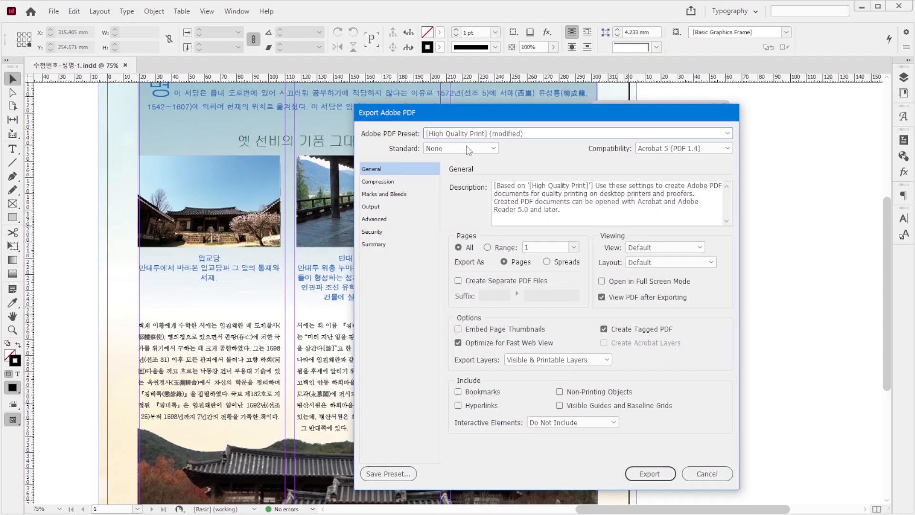
{"action": "left_click", "coordinate": [399, 196]}
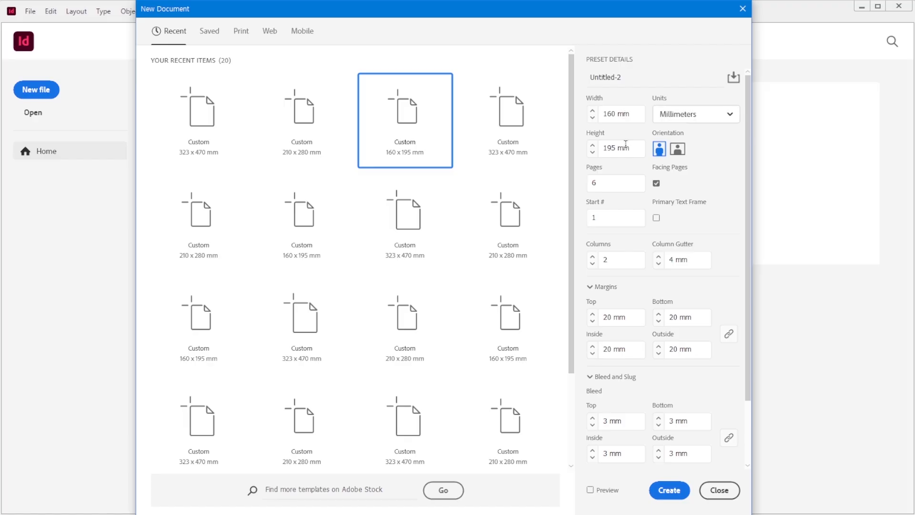
Step: Create a six-page facing-pages document, 160 × 195 mm, with 2 columns, 4 mm gutter, 20 mm margins and 3 mm bleed
{"action": "left_click", "coordinate": [611, 183]}
{"action": "left_click", "coordinate": [625, 260]}
{"action": "left_click", "coordinate": [632, 419]}
{"action": "left_click", "coordinate": [661, 487]}
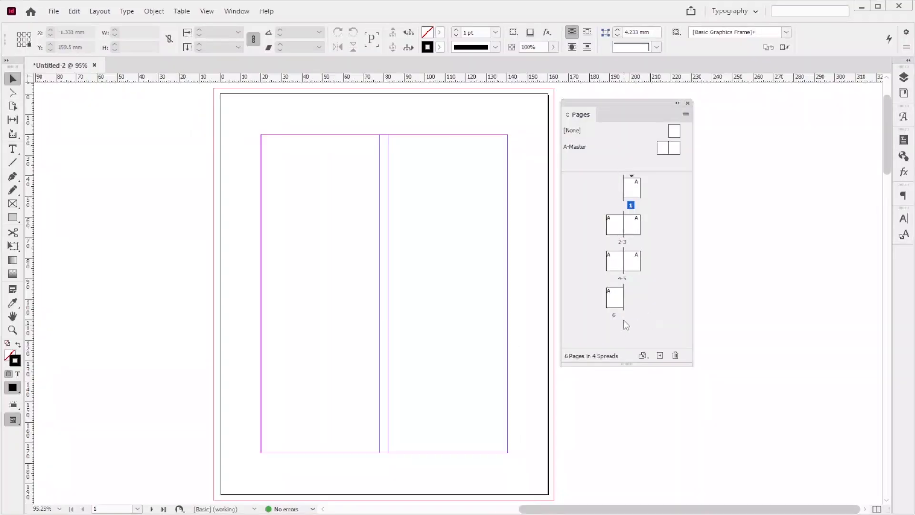
Step: Turn off Allow Document Pages to Shuffle and move page 6 beside page 1 to form three two-page spreads
{"action": "right_click", "coordinate": [613, 297]}
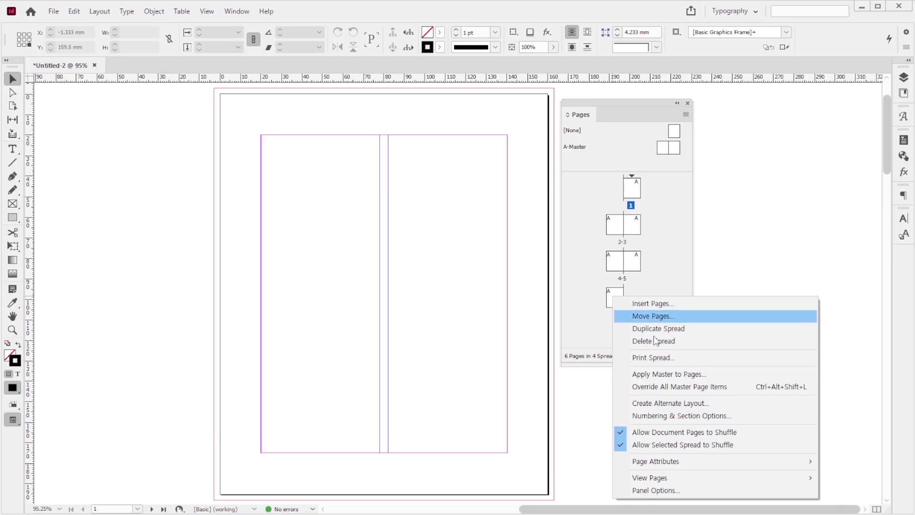
{"action": "left_click", "coordinate": [680, 432]}
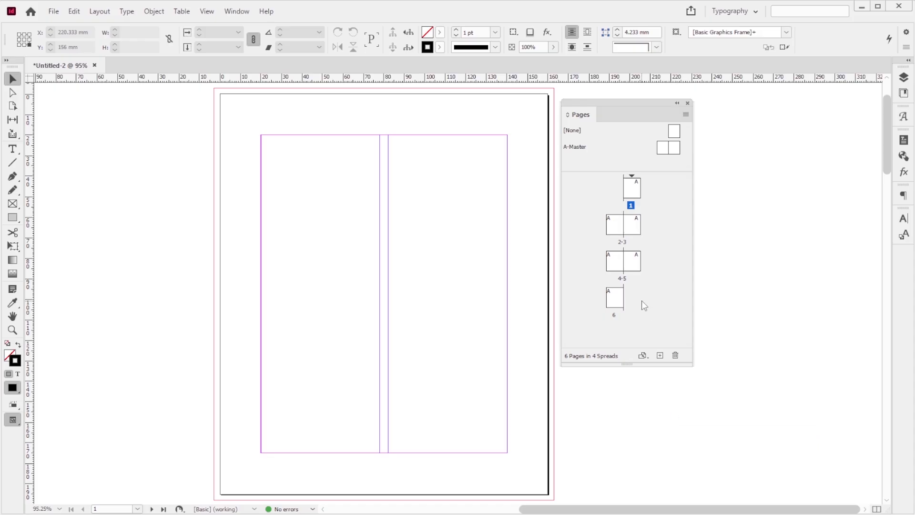
{"action": "left_click", "coordinate": [613, 292]}
{"action": "left_click_drag", "start_coordinate": [615, 297], "coordinate": [622, 195]}
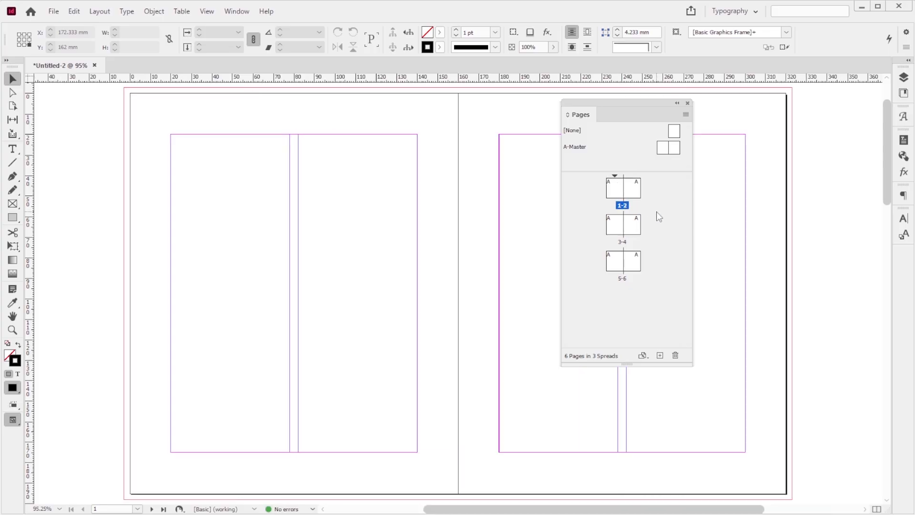
Step: Save the document as 수험번호-성명-2 in the GTQ folder, in InDesign 2021 document format
{"action": "key", "text": "ctrl+s"}
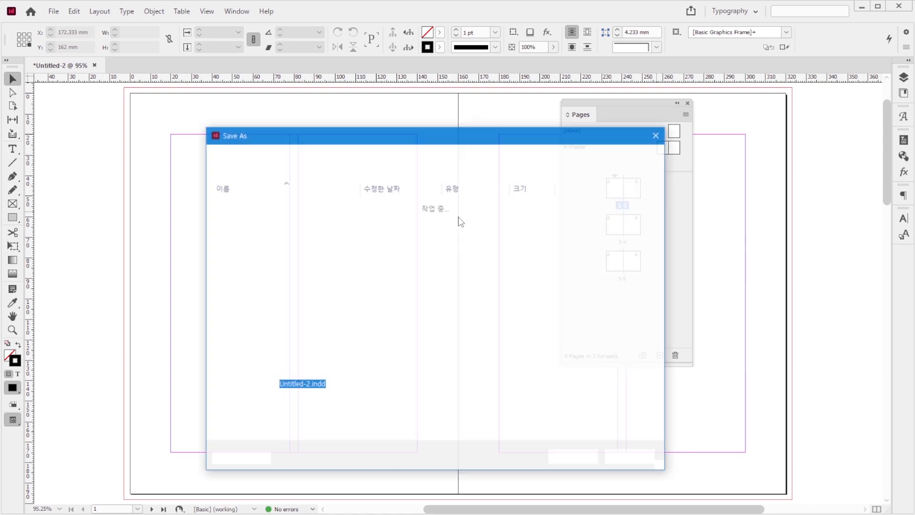
{"action": "left_click", "coordinate": [252, 231]}
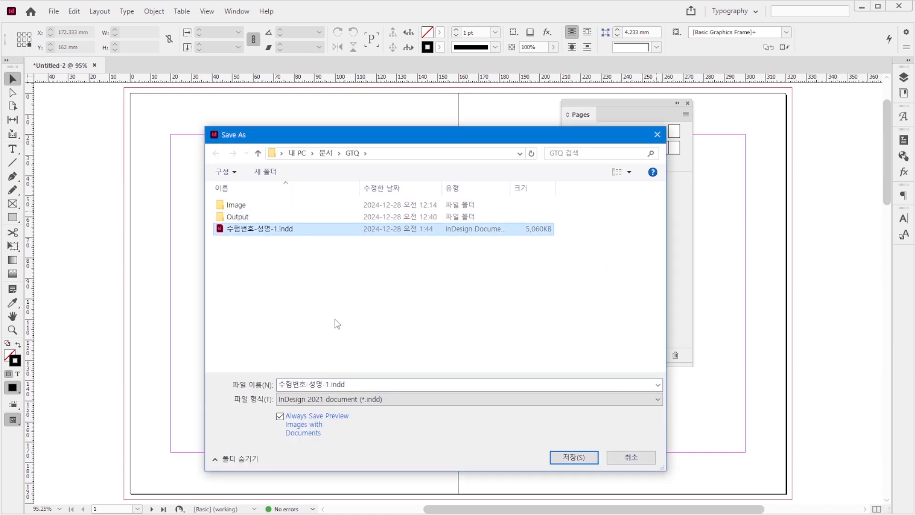
{"action": "double_click", "coordinate": [327, 384]}
{"action": "left_click_drag", "start_coordinate": [326, 384], "coordinate": [388, 384]}
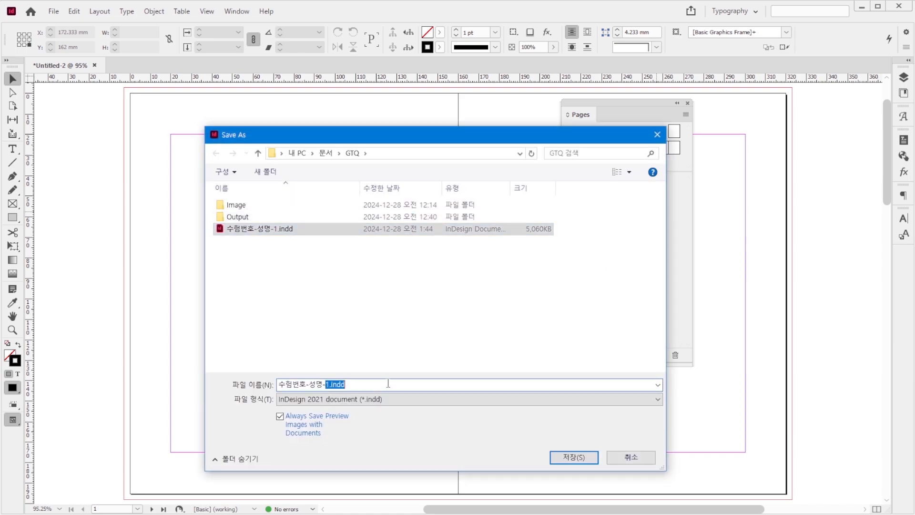
{"action": "type", "text": "2"}
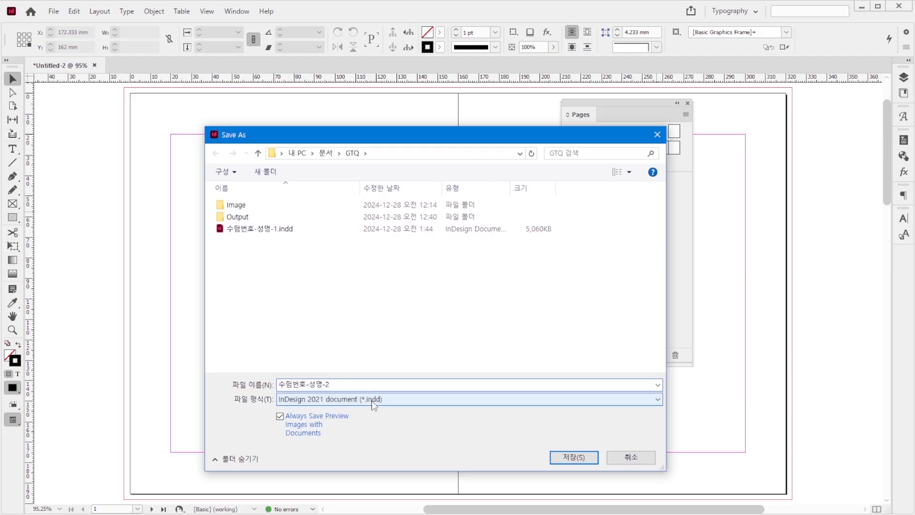
{"action": "left_click", "coordinate": [588, 460]}
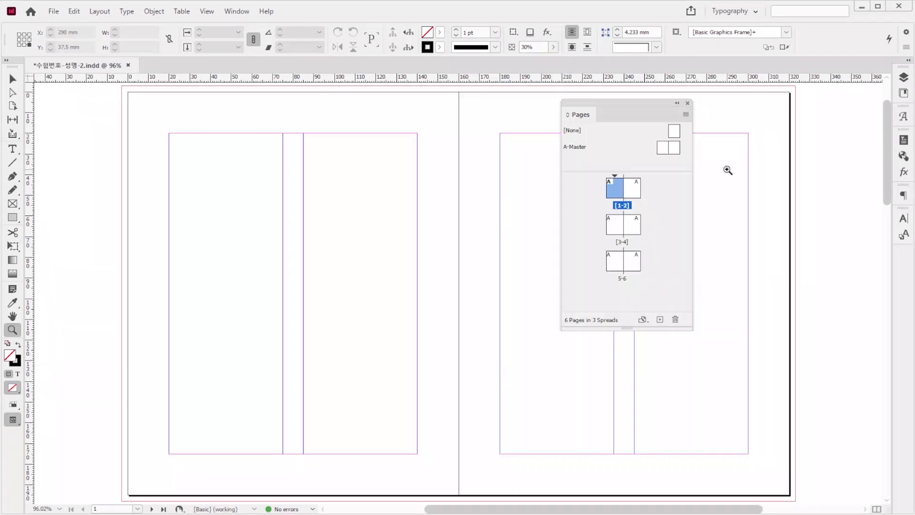
Step: On A-Master's left page, add a page number marker below the margin in Arial Bold 9 pt, colour C=70 M=50 Y=0 K=0
{"action": "double_click", "coordinate": [665, 150]}
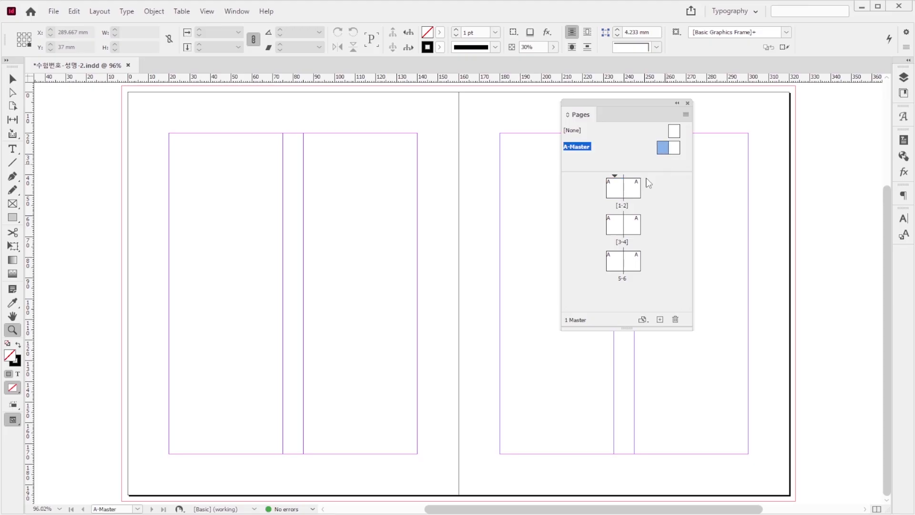
{"action": "left_click", "coordinate": [12, 149]}
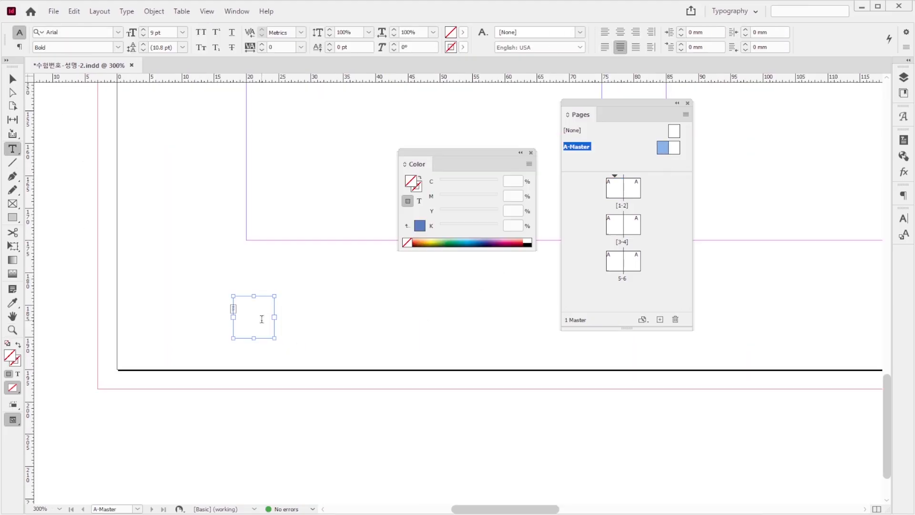
{"action": "left_click", "coordinate": [260, 318]}
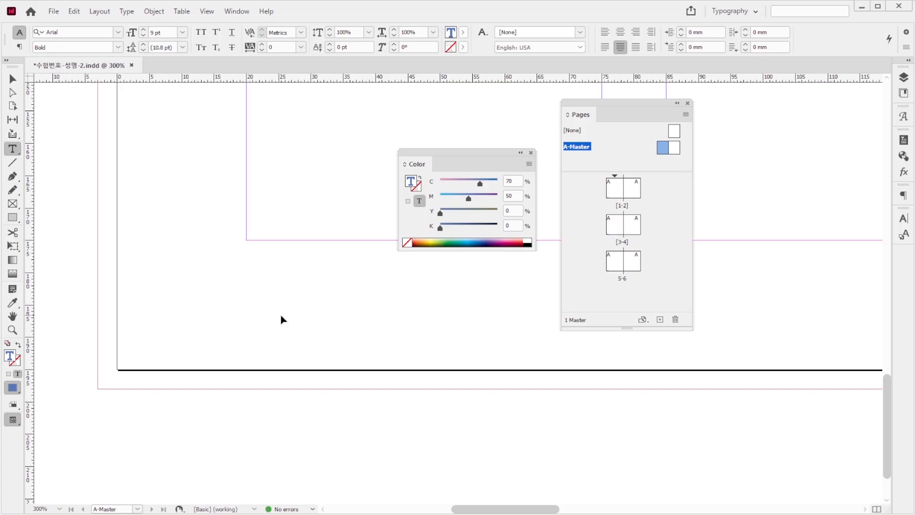
{"action": "type", "text": "A"}
{"action": "key", "text": "Escape"}
{"action": "key", "text": "ctrl+1"}
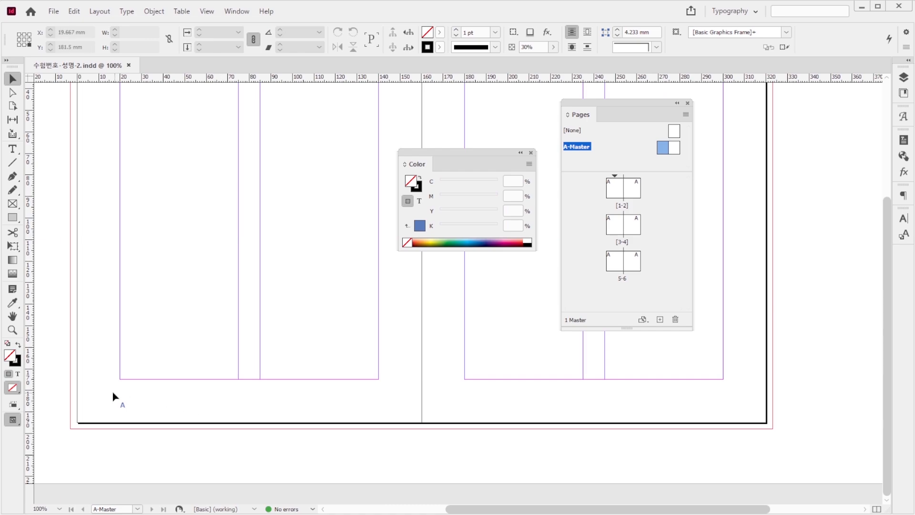
Step: Copy the page number frame to the outer lower corner of A-Master's right page, and check the numbering on page 1
{"action": "left_click_drag", "start_coordinate": [109, 390], "coordinate": [173, 438]}
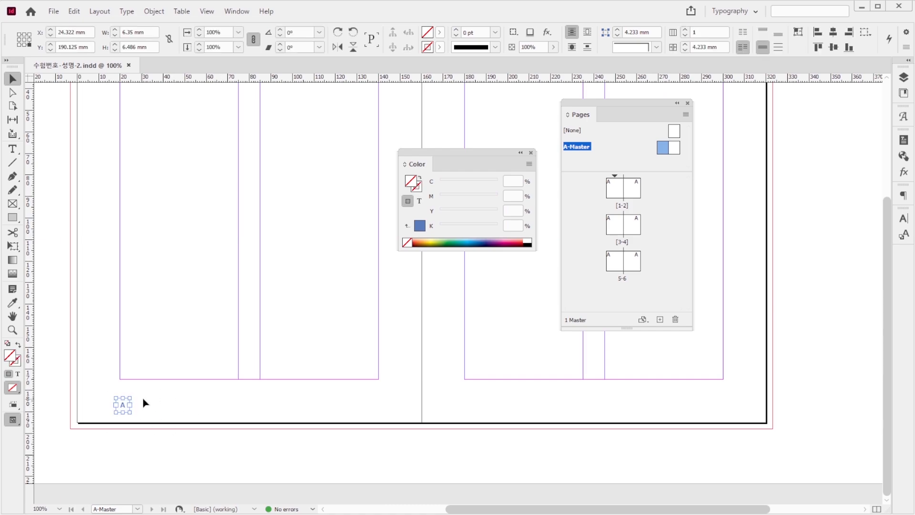
{"action": "left_click_drag", "start_coordinate": [123, 407], "coordinate": [722, 409]}
{"action": "left_click", "coordinate": [750, 396]}
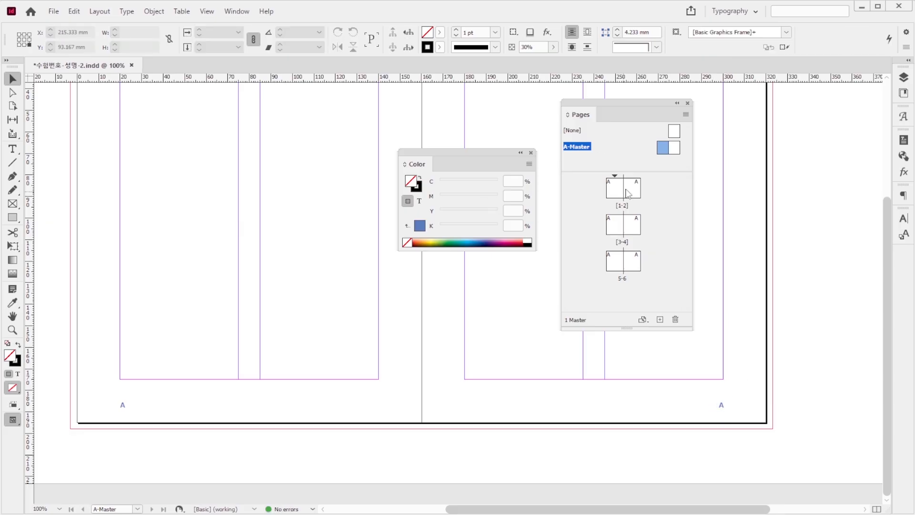
{"action": "double_click", "coordinate": [610, 196]}
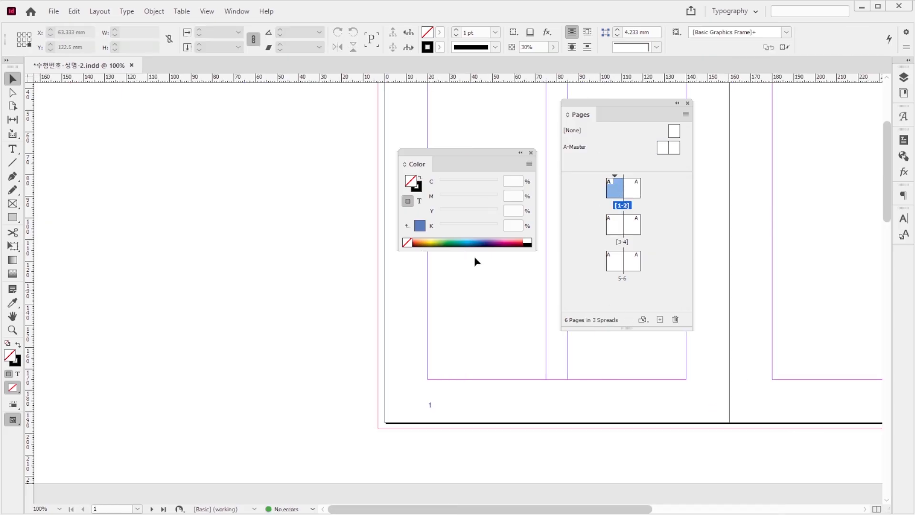
{"action": "left_click_drag", "start_coordinate": [435, 315], "coordinate": [149, 321]}
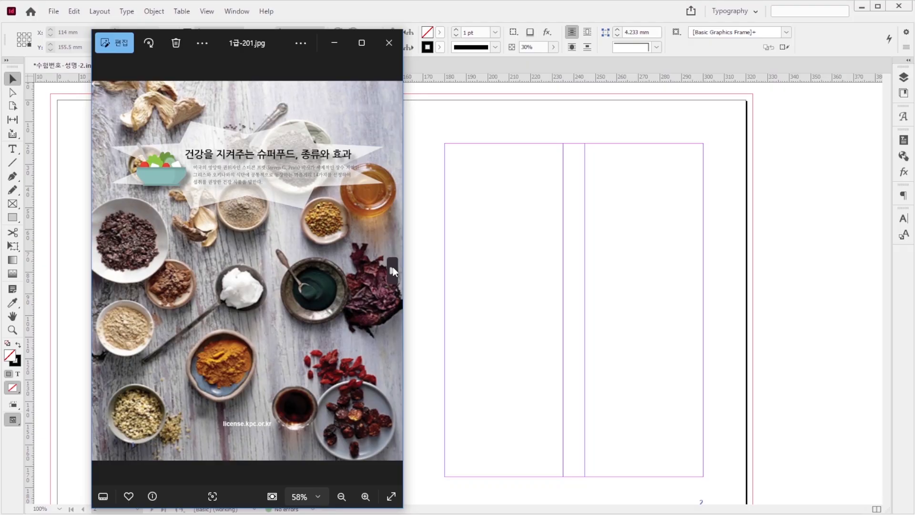
Step: Place the title graphic 1급-6.ai in the upper part of page 1, 120 mm wide and 37.75 mm high
{"action": "left_click", "coordinate": [555, 244]}
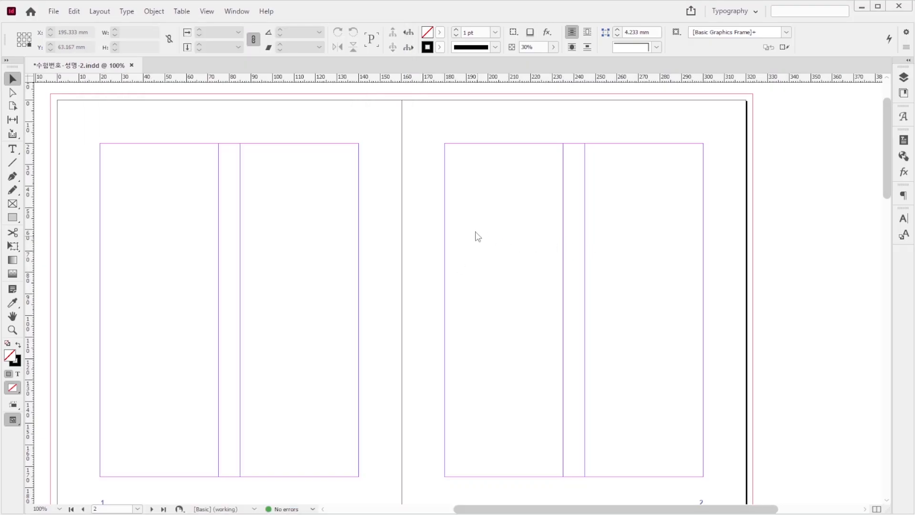
{"action": "key", "text": "ctrl+d"}
{"action": "left_click", "coordinate": [569, 212]}
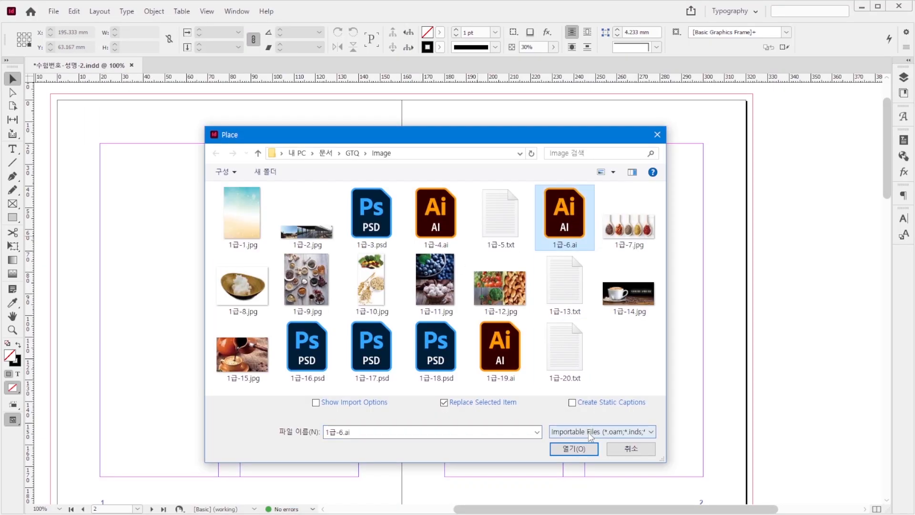
{"action": "left_click", "coordinate": [574, 449]}
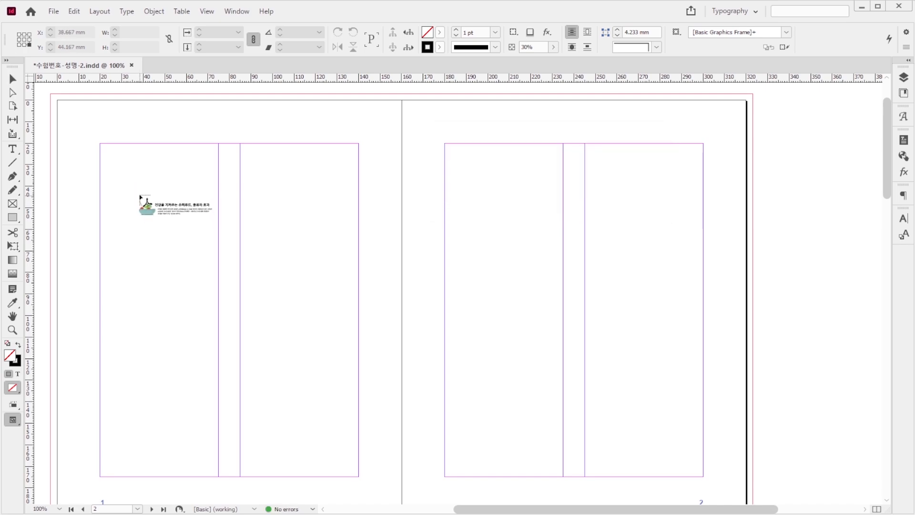
{"action": "left_click_drag", "start_coordinate": [139, 188], "coordinate": [333, 226]}
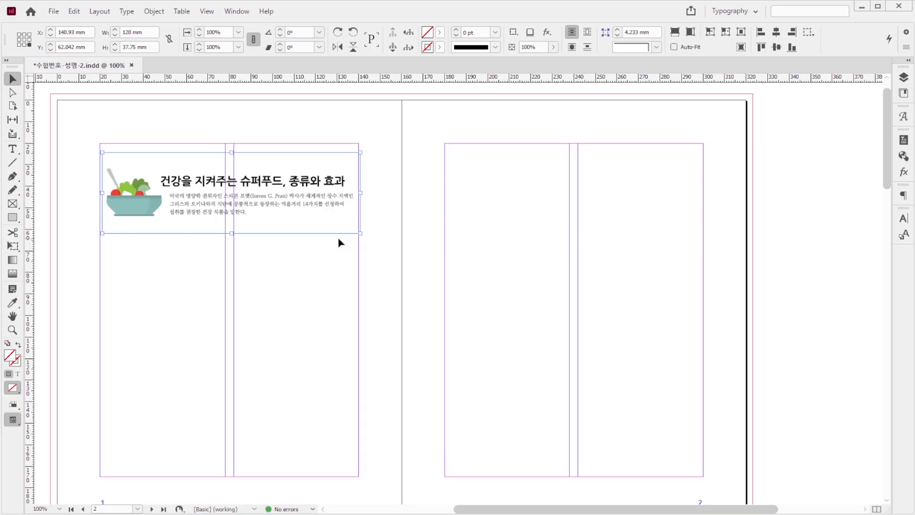
Step: Apply a Multiply drop shadow with 40% opacity to the title graphic on page 1
{"action": "key", "text": "ctrl+alt+m"}
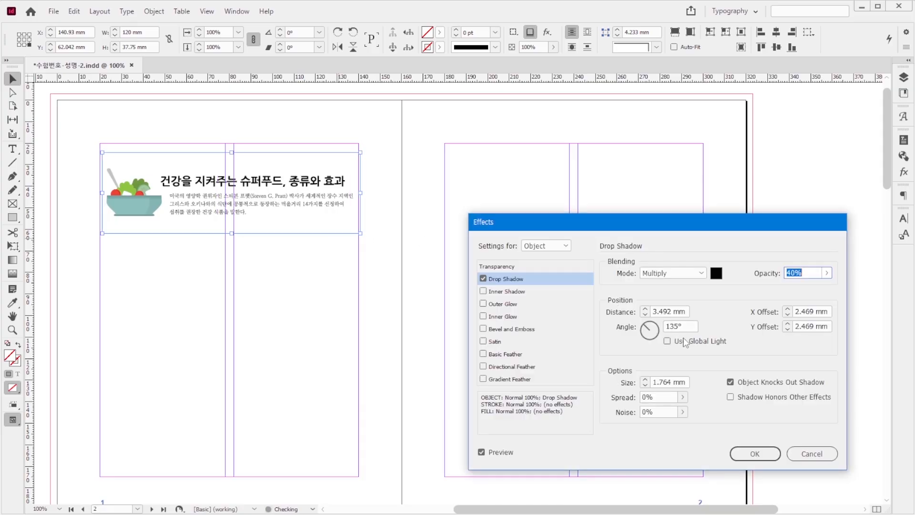
{"action": "key", "text": "Return"}
{"action": "left_click", "coordinate": [387, 328]}
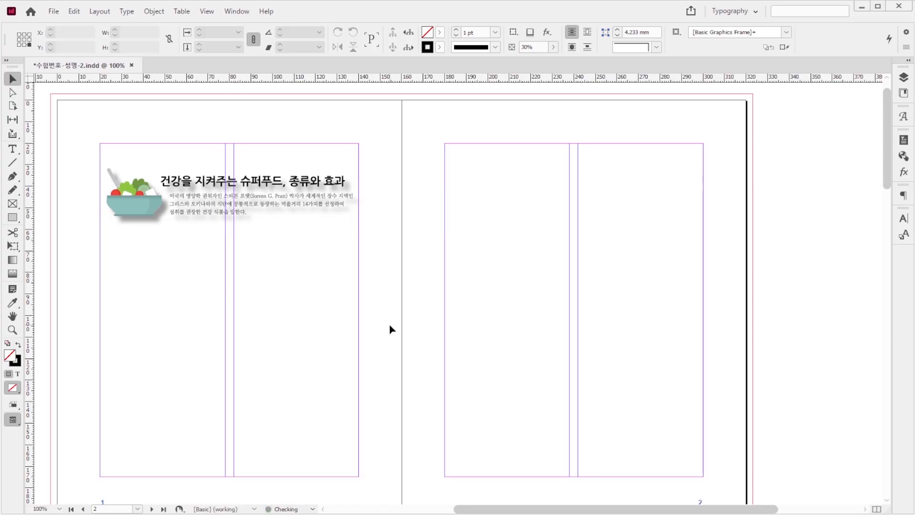
Step: Place 1급-9.jpg as the background of page 1, extending to the outer bleed, 163 mm wide and 201 mm high
{"action": "key", "text": "ctrl+d"}
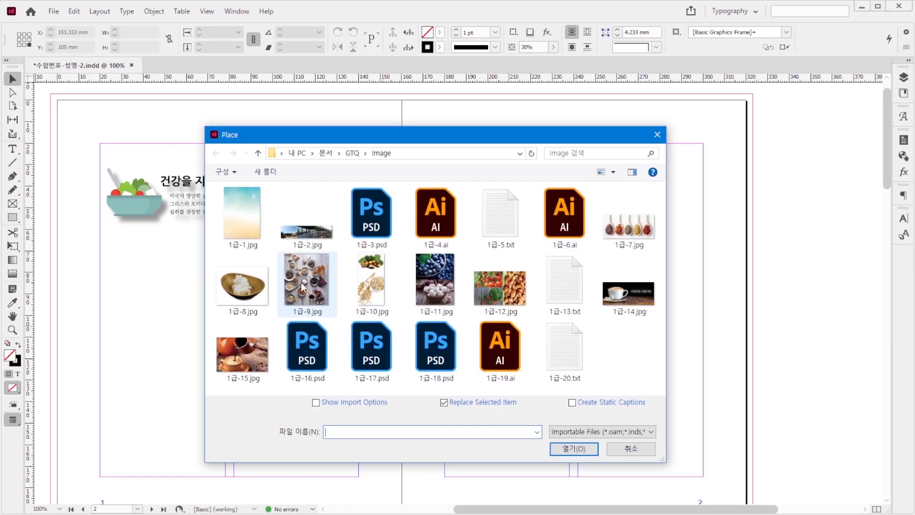
{"action": "left_click", "coordinate": [303, 285]}
{"action": "left_click", "coordinate": [585, 452]}
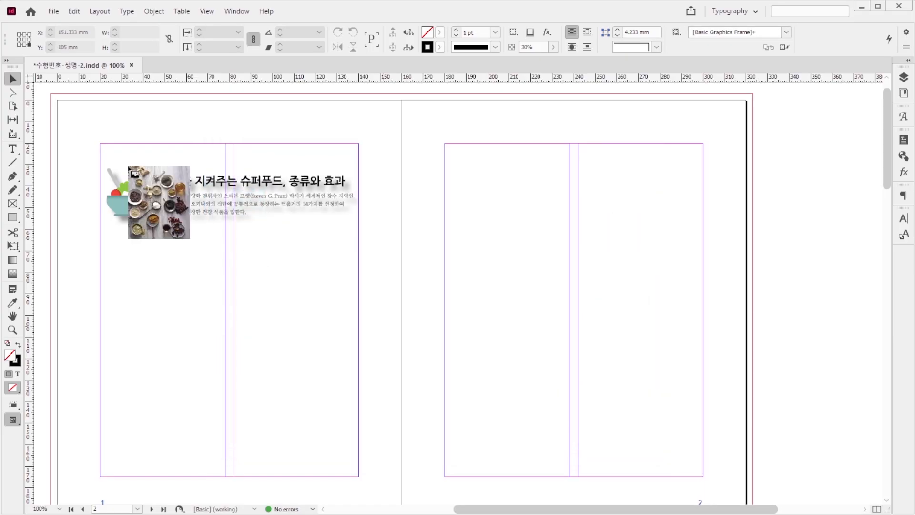
{"action": "left_click_drag", "start_coordinate": [53, 96], "coordinate": [402, 420]}
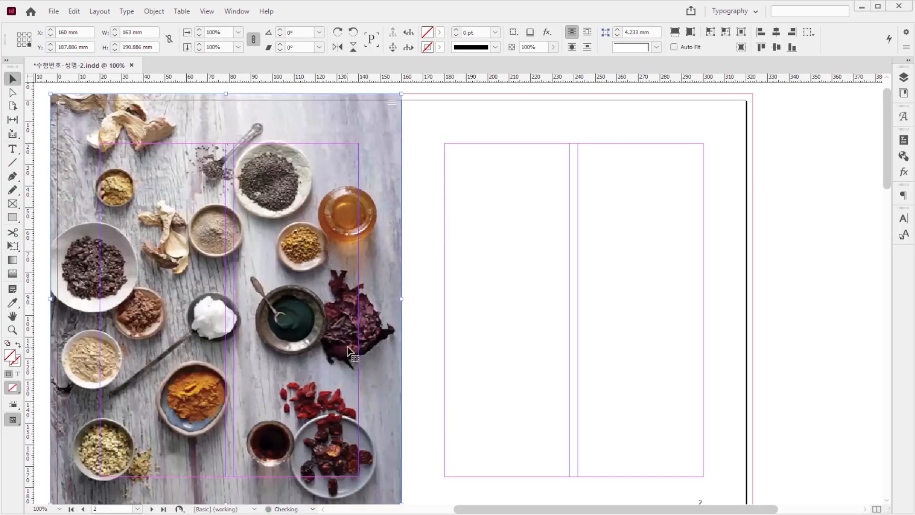
Step: Override all master page items on the spread of pages 1-2
{"action": "key", "text": "F12"}
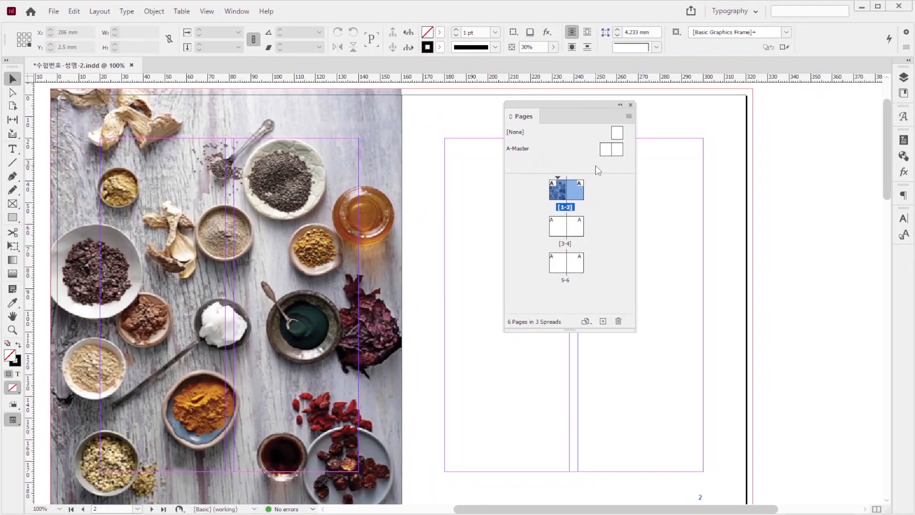
{"action": "right_click", "coordinate": [560, 189]}
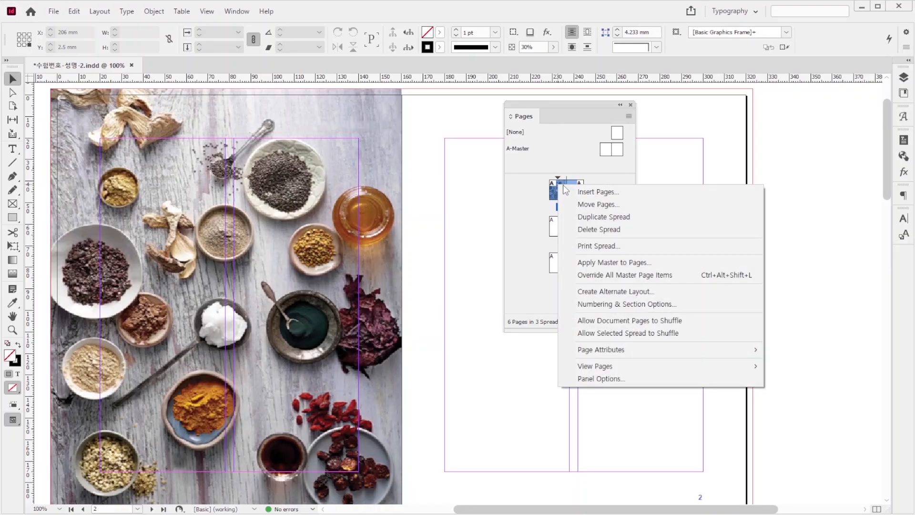
{"action": "left_click", "coordinate": [616, 274]}
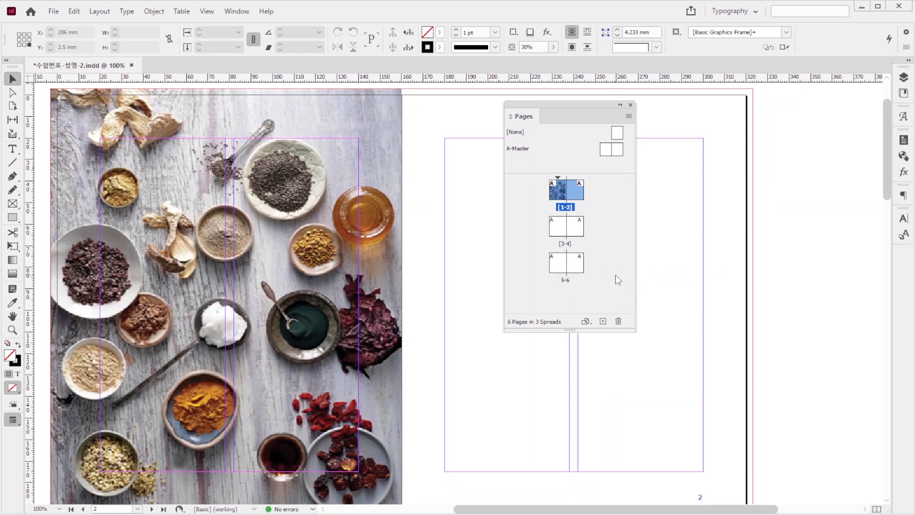
Step: Send the background photo on page 1 to the back, behind the title graphic
{"action": "left_click", "coordinate": [176, 159]}
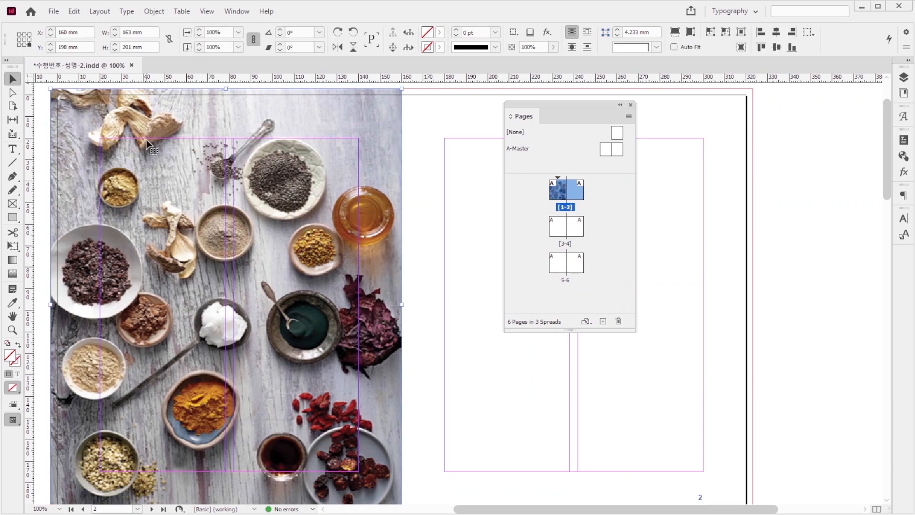
{"action": "key", "text": "ctrl+shift+bracketleft"}
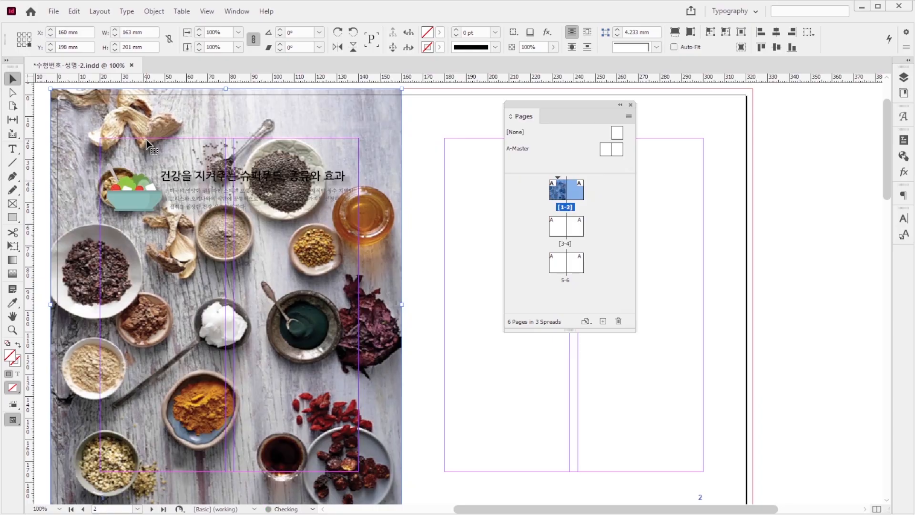
{"action": "left_click", "coordinate": [429, 232]}
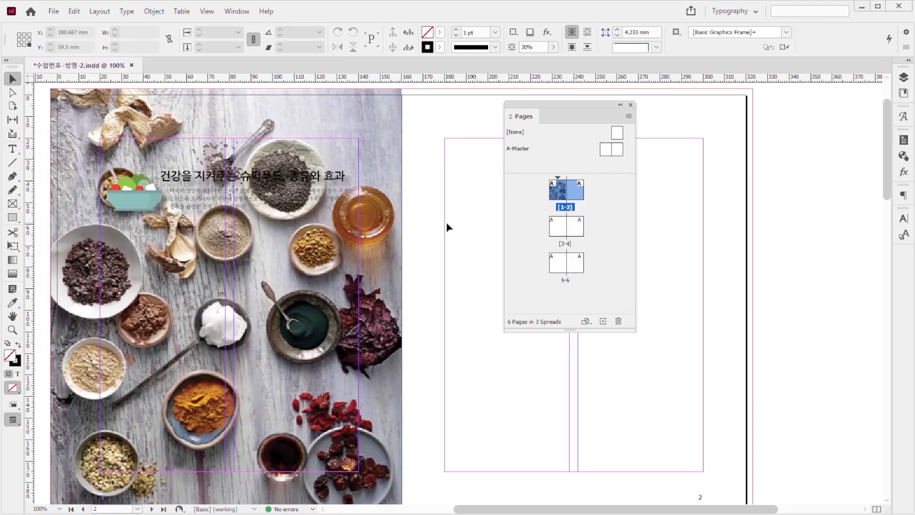
{"action": "left_click", "coordinate": [631, 105]}
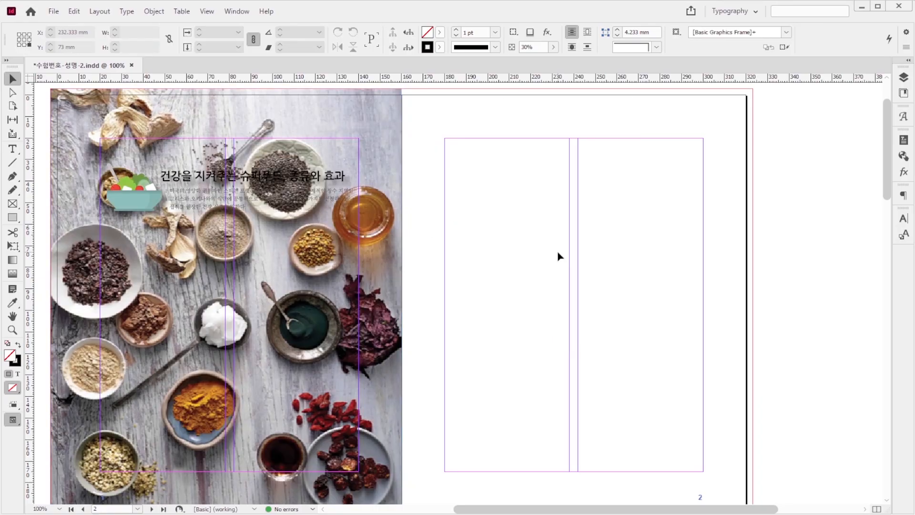
Step: Place 1급-7.jpg across the upper part of page 2, extending to the top and outer bleed
{"action": "key", "text": "ctrl+d"}
{"action": "left_click", "coordinate": [646, 248]}
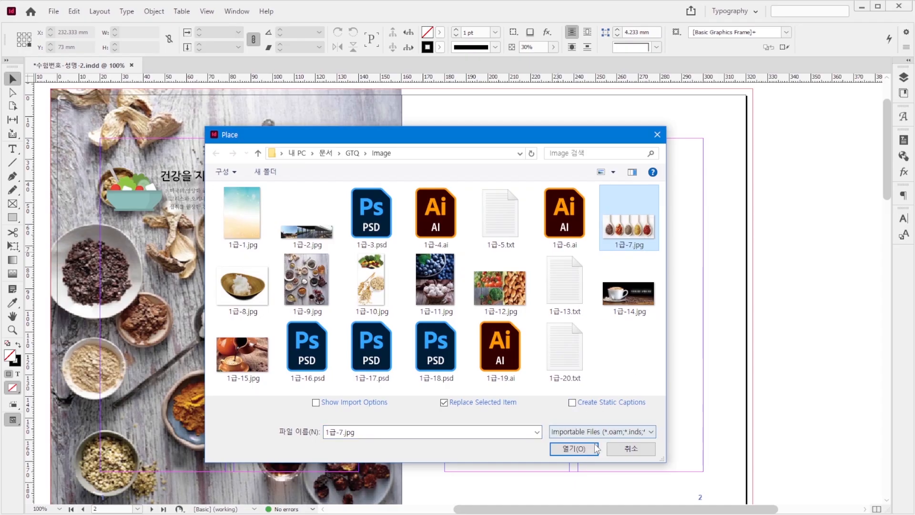
{"action": "left_click", "coordinate": [574, 449]}
{"action": "left_click_drag", "start_coordinate": [406, 99], "coordinate": [750, 347]}
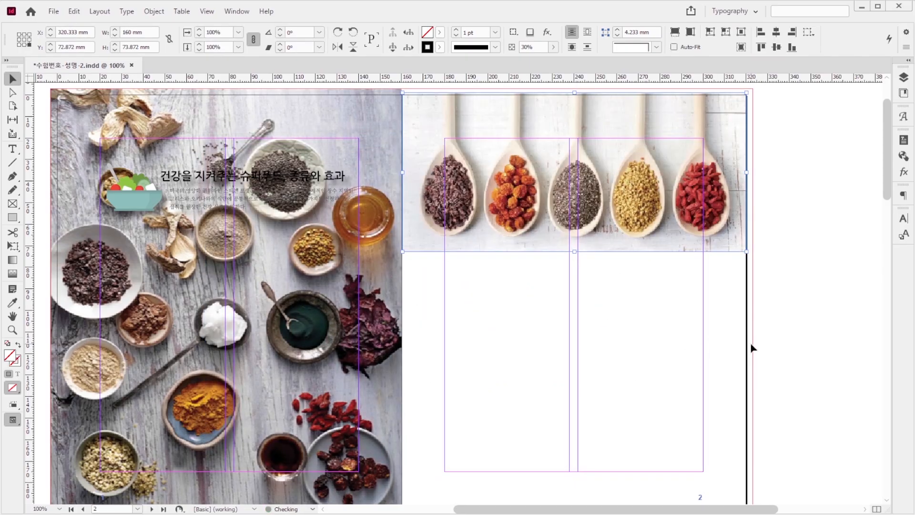
{"action": "left_click", "coordinate": [685, 327]}
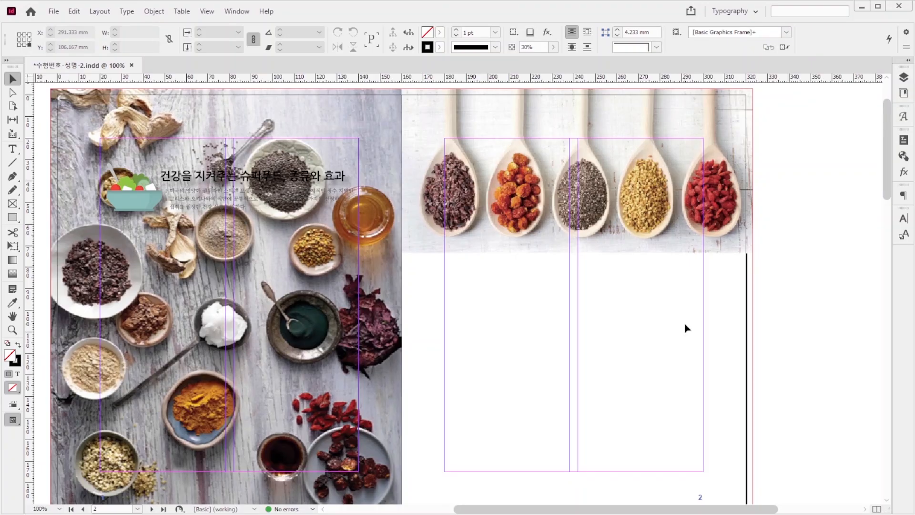
Step: Place 1급-8.jpg in the first column of page 2, below the spoon photo and against the column's inner edge
{"action": "key", "text": "ctrl+d"}
{"action": "left_click", "coordinate": [243, 285]}
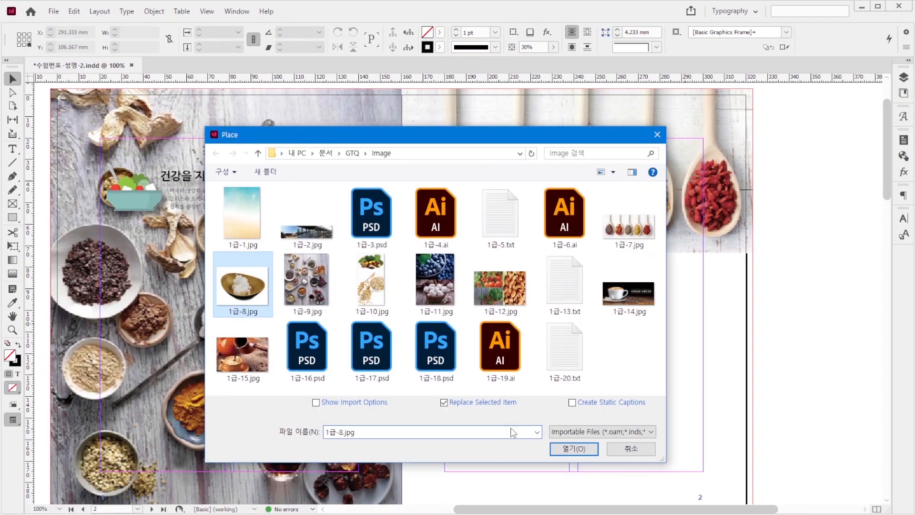
{"action": "left_click", "coordinate": [576, 448]}
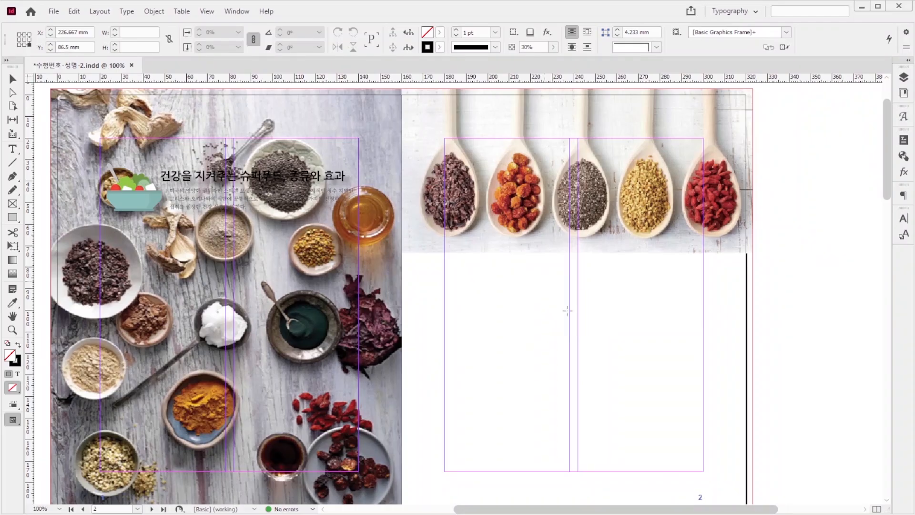
{"action": "left_click_drag", "start_coordinate": [544, 282], "coordinate": [615, 353]}
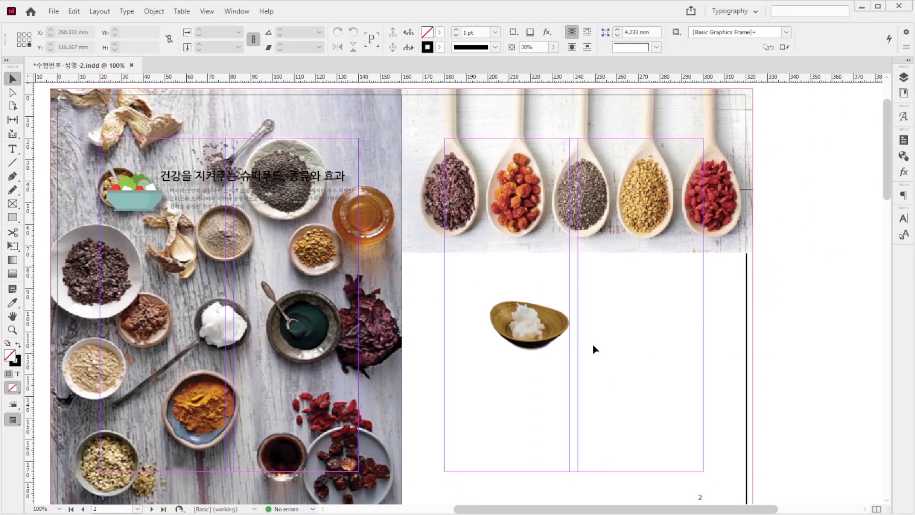
{"action": "left_click", "coordinate": [529, 330]}
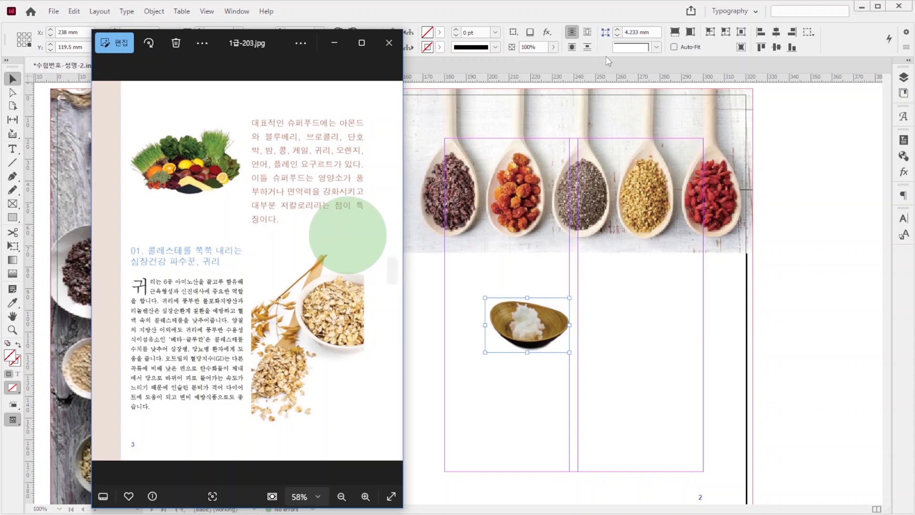
Step: Place 1급-10.jpg at the top of page 3's first column, cropped to the vegetables, about 58 mm wide and 36 mm high
{"action": "left_click", "coordinate": [751, 304]}
{"action": "scroll", "coordinate": [426, 287], "scroll_direction": "down", "scroll_amount": 3}
{"action": "scroll", "coordinate": [424, 285], "scroll_direction": "down", "scroll_amount": 6}
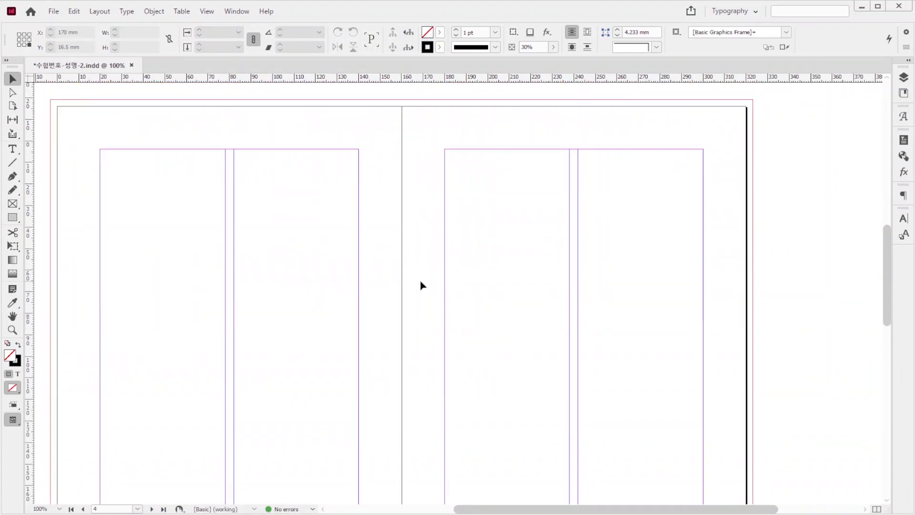
{"action": "key", "text": "ctrl+d"}
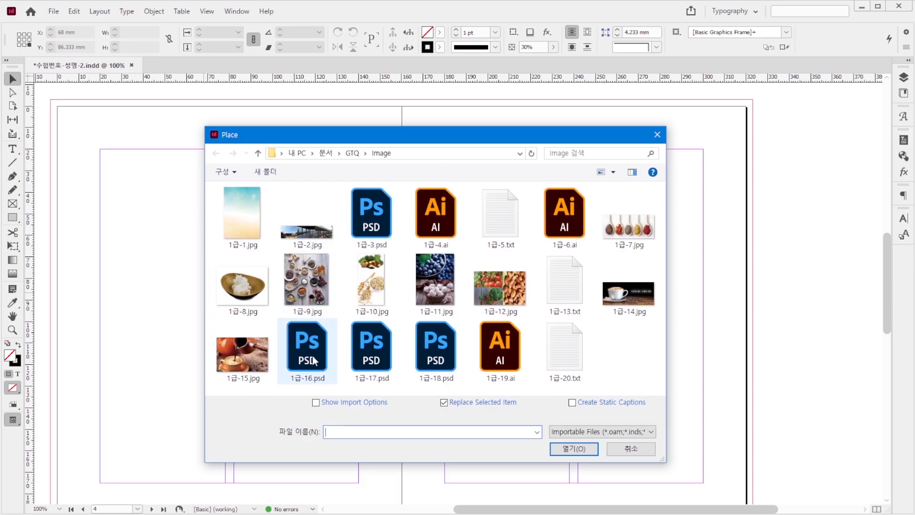
{"action": "left_click", "coordinate": [371, 281]}
{"action": "left_click", "coordinate": [589, 449]}
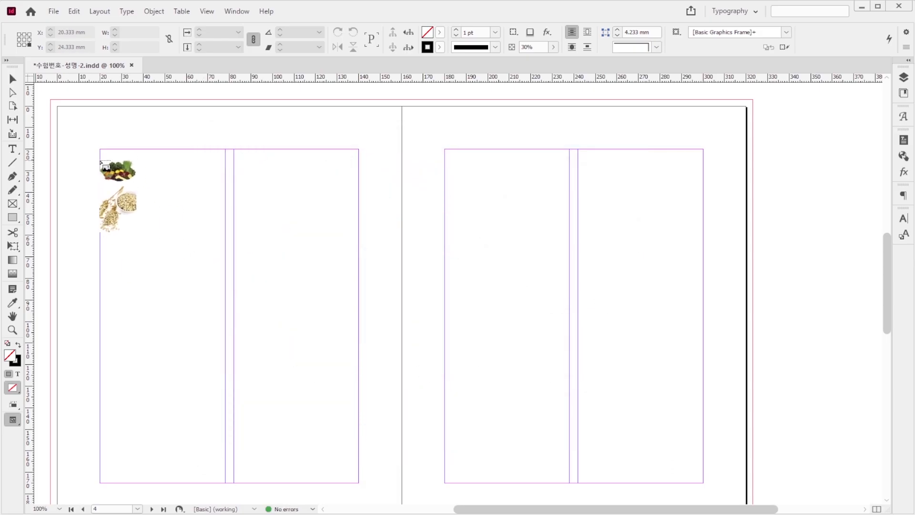
{"action": "left_click_drag", "start_coordinate": [100, 160], "coordinate": [238, 413]}
{"action": "left_click_drag", "start_coordinate": [235, 410], "coordinate": [233, 405]}
{"action": "left_click_drag", "start_coordinate": [163, 404], "coordinate": [186, 236]}
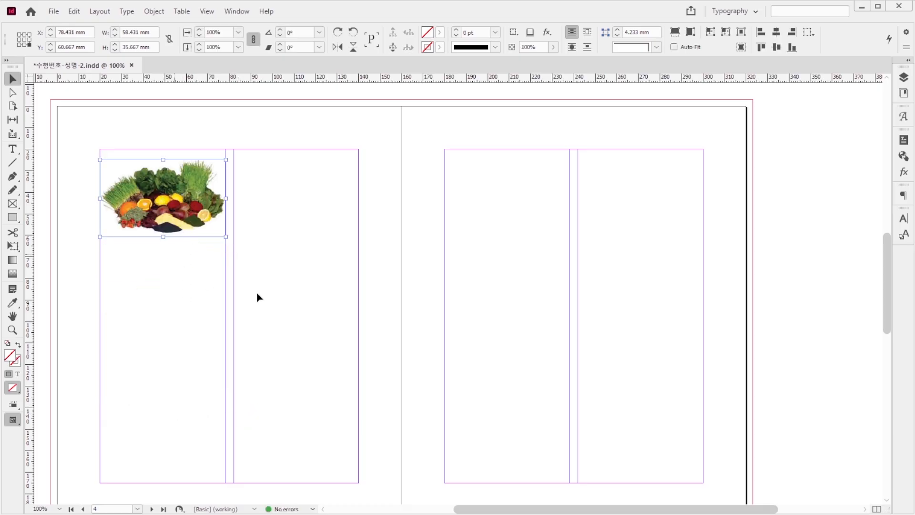
{"action": "left_click", "coordinate": [294, 280]}
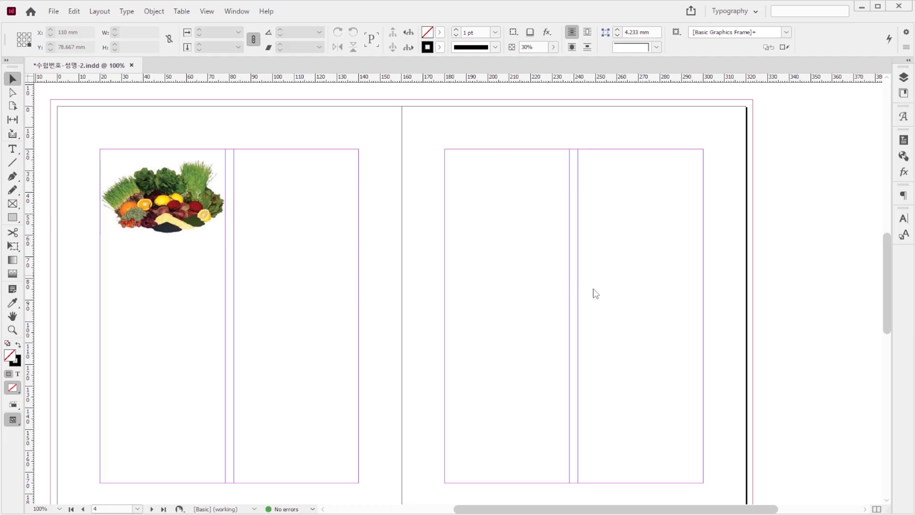
Step: Place 1급-10.jpg again in the second column of page 3, cropped to show only the oats
{"action": "key", "text": "ctrl+d"}
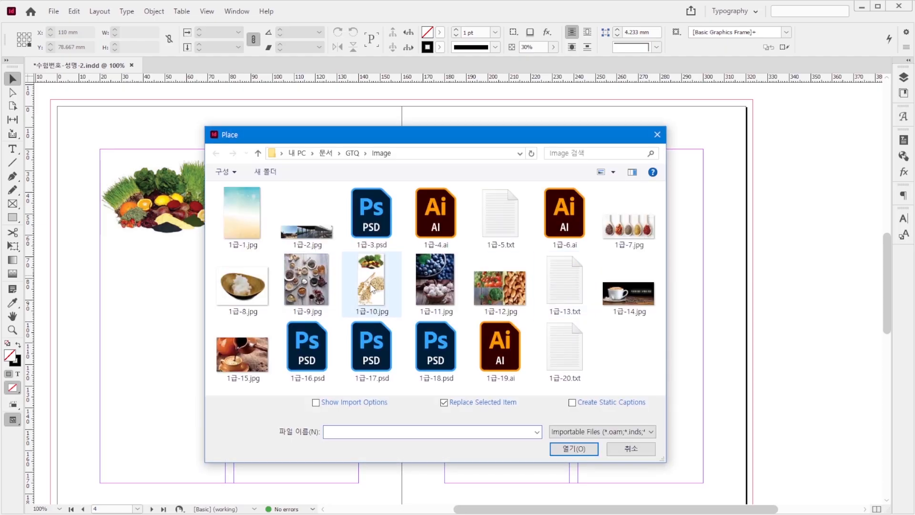
{"action": "left_click", "coordinate": [371, 288]}
{"action": "double_click", "coordinate": [371, 289]}
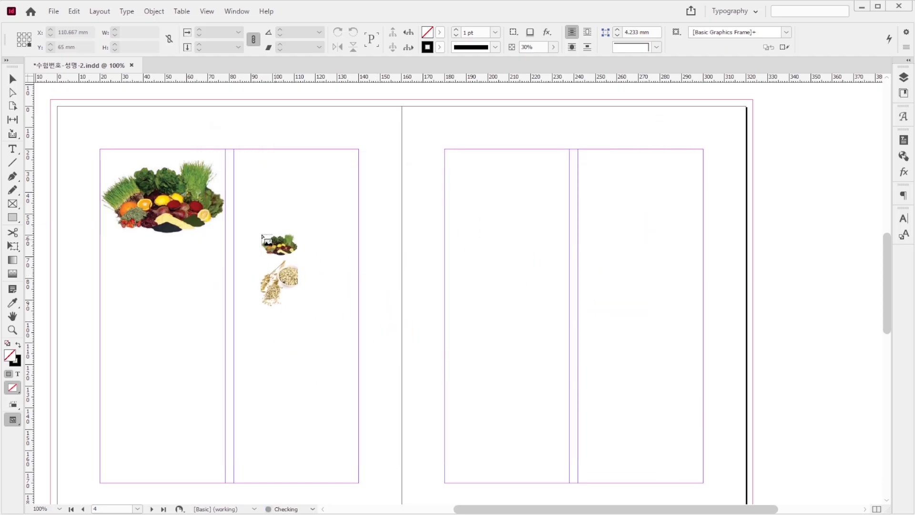
{"action": "left_click_drag", "start_coordinate": [234, 174], "coordinate": [356, 412]}
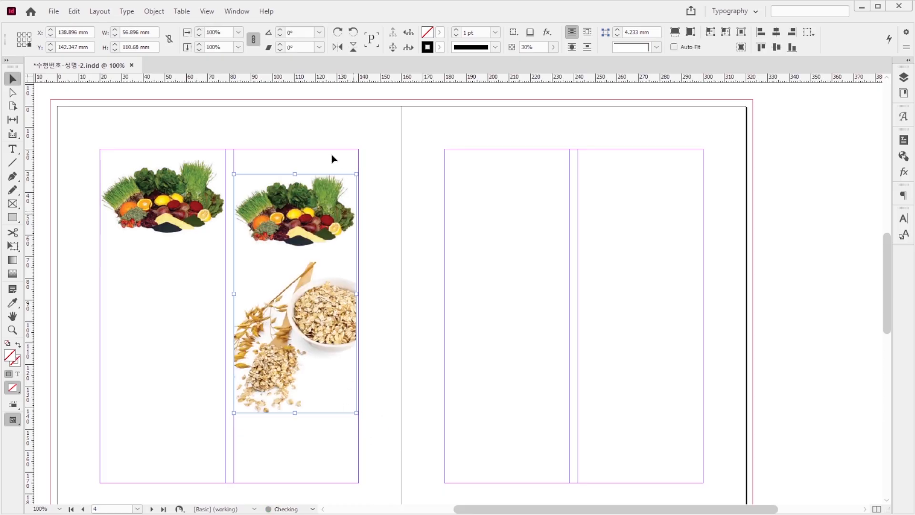
{"action": "left_click_drag", "start_coordinate": [297, 174], "coordinate": [295, 255]}
{"action": "left_click", "coordinate": [425, 356]}
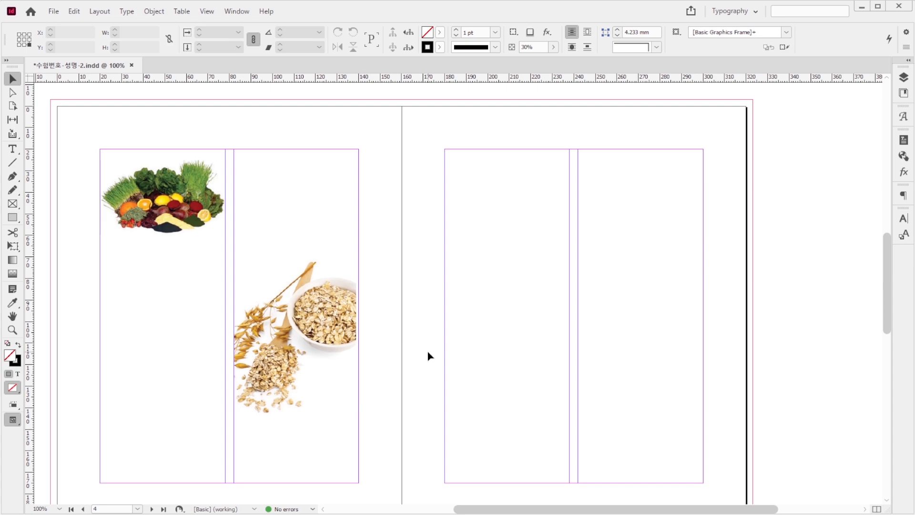
Step: Place 1급-11.jpg in the first column of page 4, cropped to the blueberries, 58 mm wide and about 39 mm high
{"action": "key", "text": "ctrl+d"}
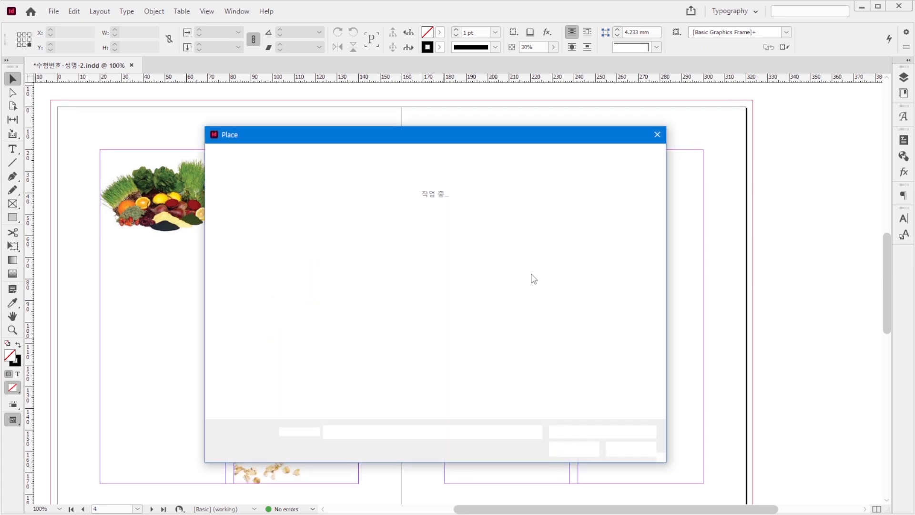
{"action": "left_click", "coordinate": [435, 281]}
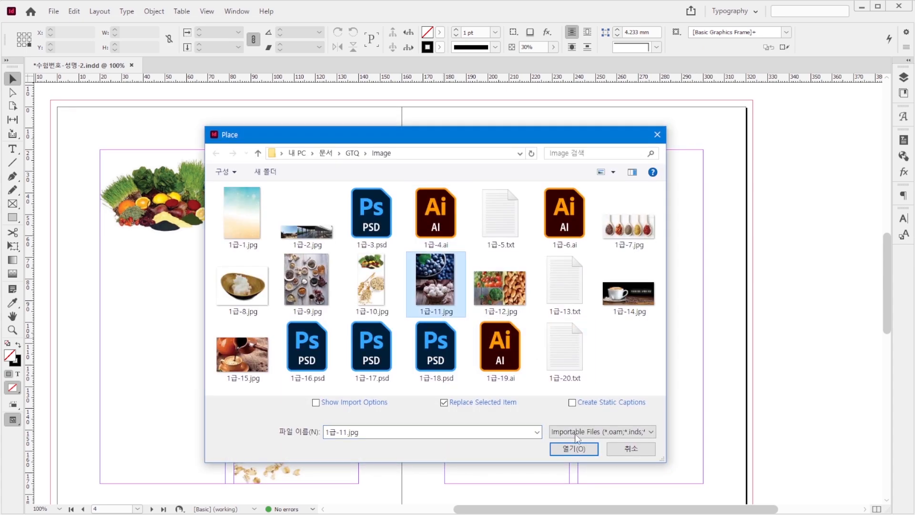
{"action": "left_click", "coordinate": [575, 447]}
{"action": "left_click", "coordinate": [448, 394]}
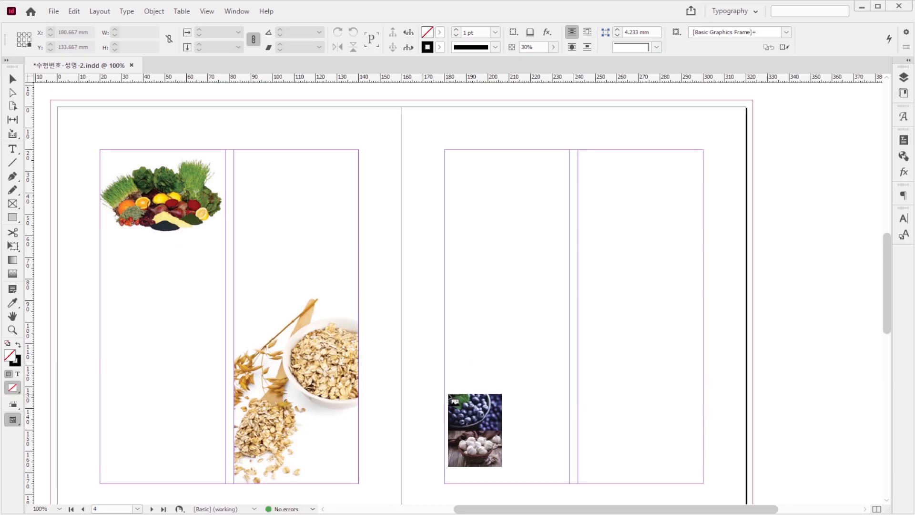
{"action": "left_click_drag", "start_coordinate": [445, 316], "coordinate": [570, 413]}
{"action": "left_click_drag", "start_coordinate": [507, 484], "coordinate": [523, 400]}
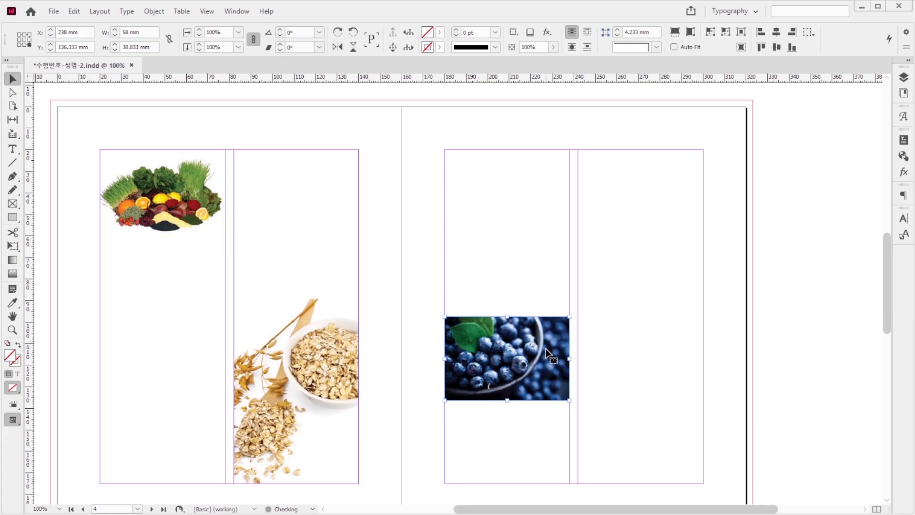
{"action": "left_click_drag", "start_coordinate": [546, 353], "coordinate": [673, 381]}
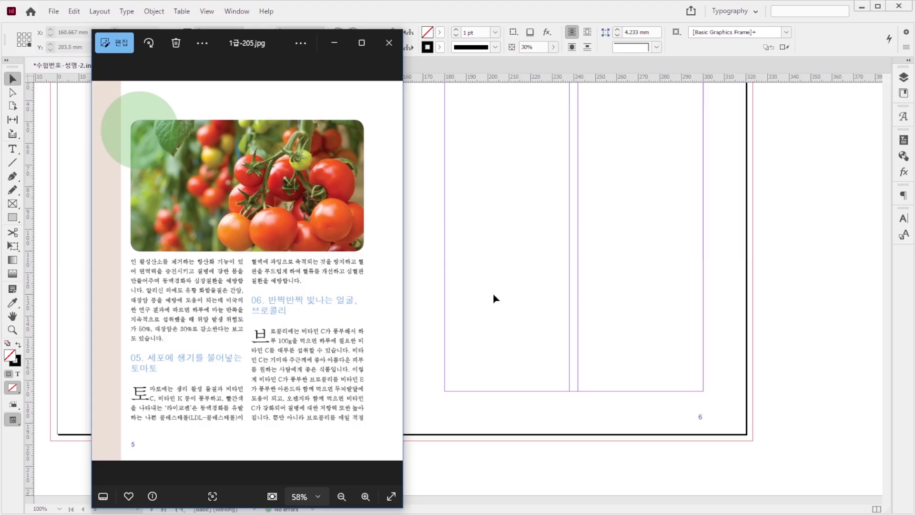
Step: Place 1급-12.jpg at the top margin of page 5, cropped to the tomatoes, 120 mm wide and 67.6 mm high, spanning both columns
{"action": "left_click", "coordinate": [537, 281]}
{"action": "scroll", "coordinate": [314, 249], "scroll_direction": "up", "scroll_amount": 3}
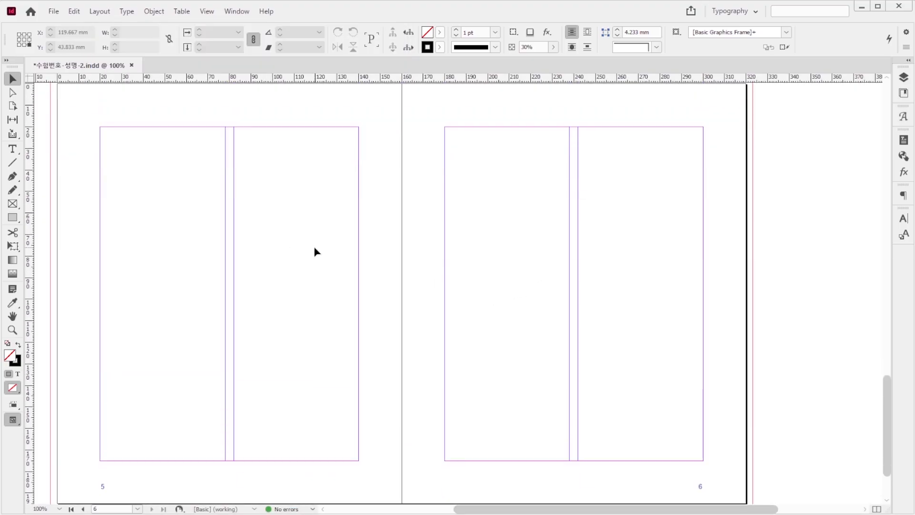
{"action": "key", "text": "ctrl+d"}
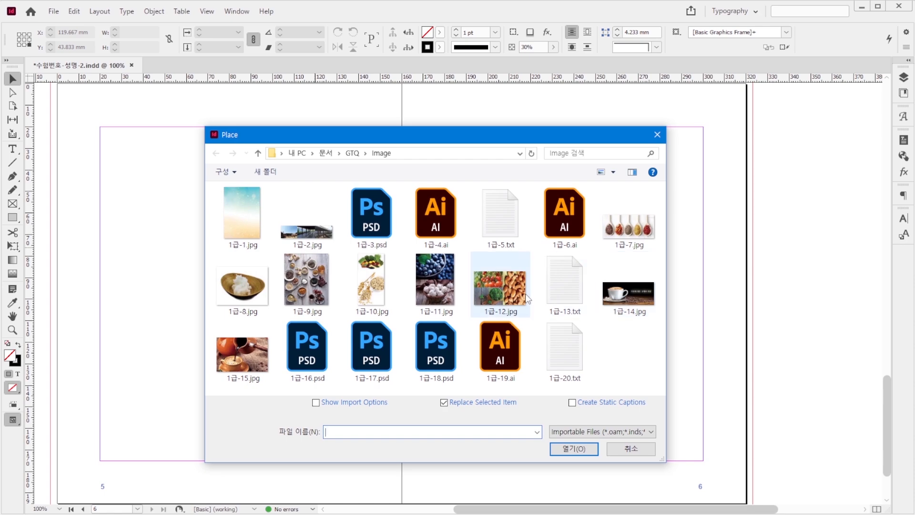
{"action": "left_click", "coordinate": [509, 308]}
{"action": "left_click", "coordinate": [573, 449]}
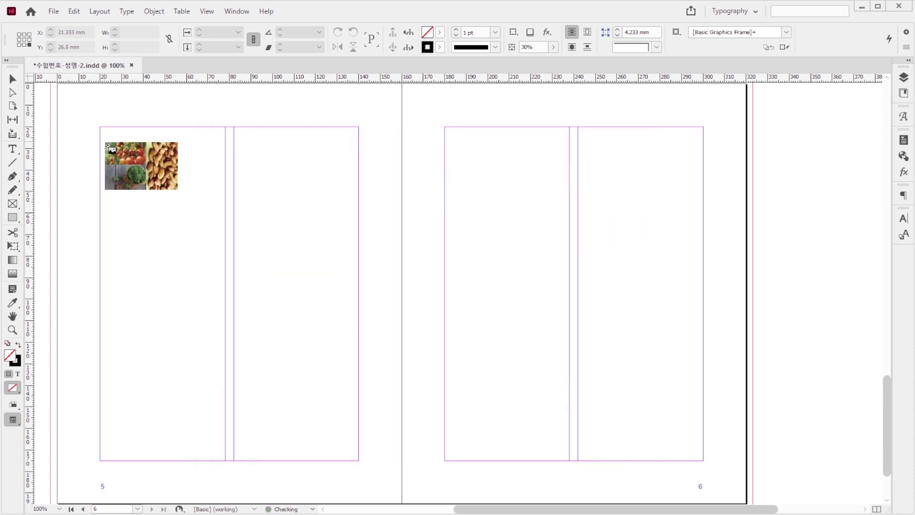
{"action": "left_click_drag", "start_coordinate": [103, 126], "coordinate": [287, 227]}
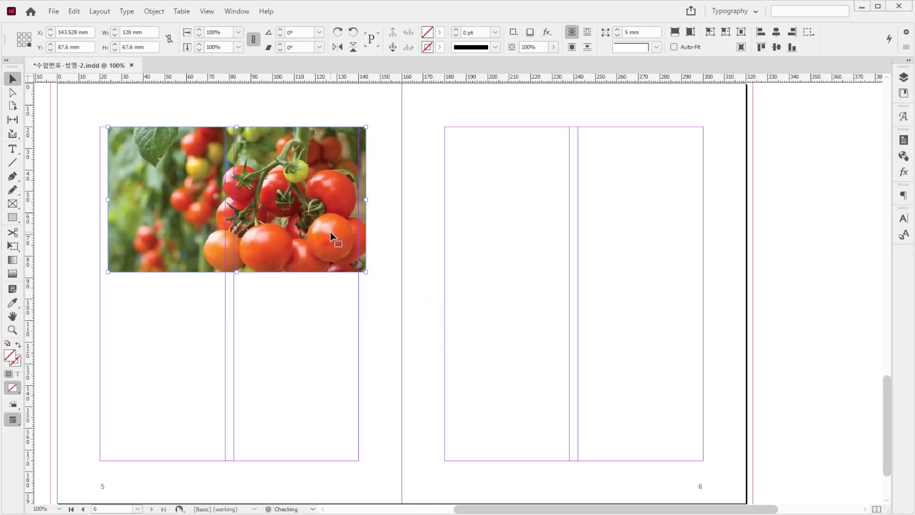
{"action": "key", "text": "shift+Left"}
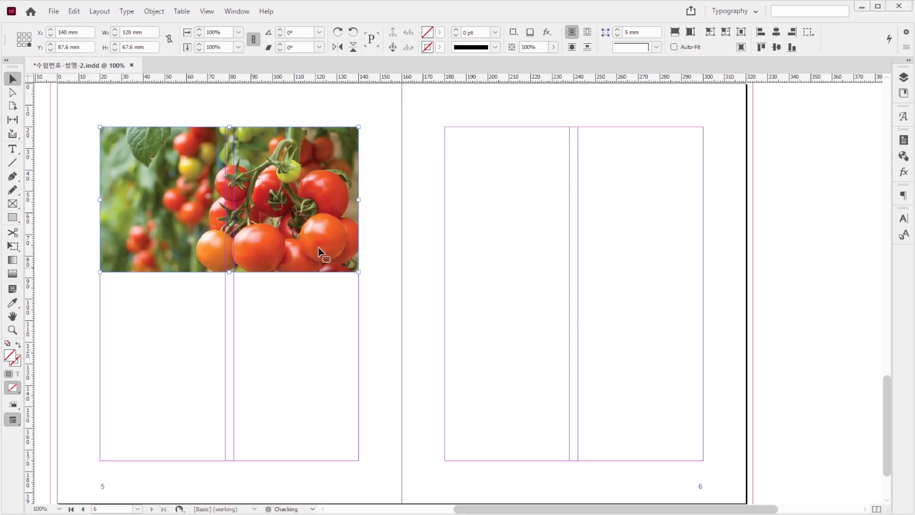
Step: Apply rounded corners of 5 mm to all four corners of the tomato photo on page 5
{"action": "left_click", "coordinate": [155, 12]}
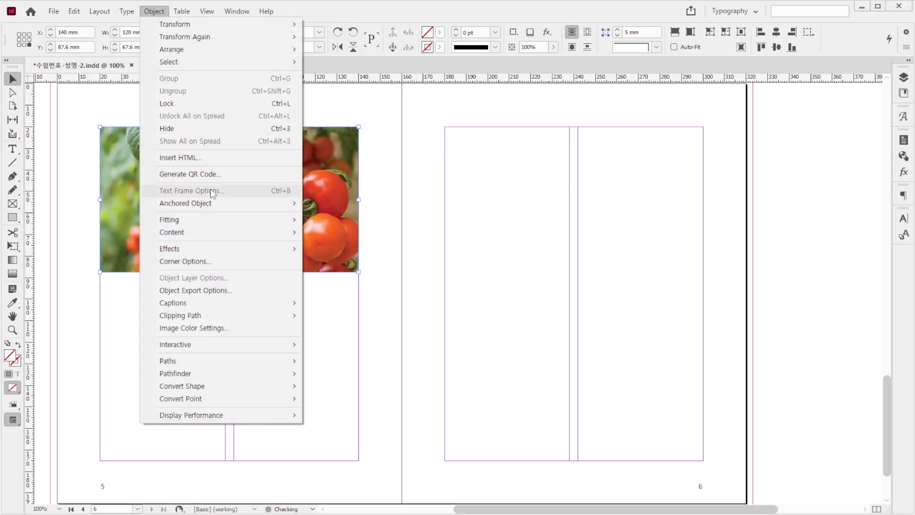
{"action": "left_click", "coordinate": [230, 261]}
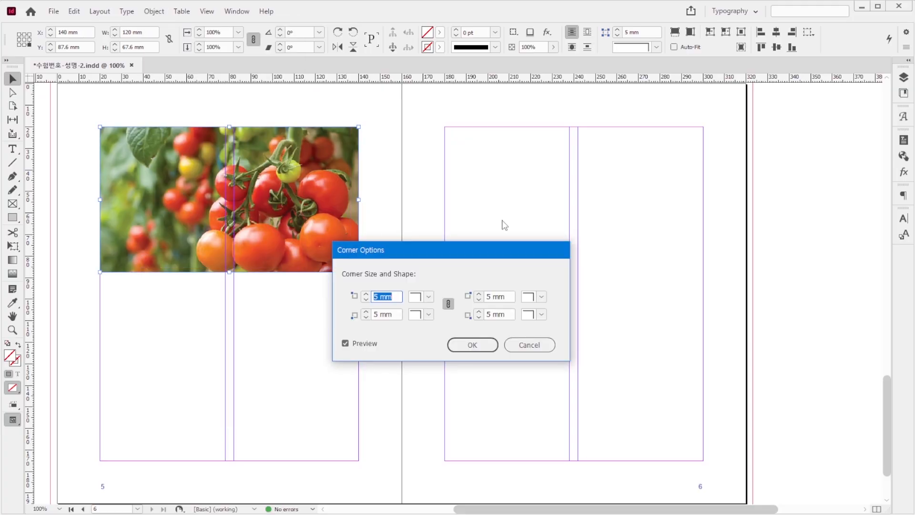
{"action": "left_click", "coordinate": [429, 296]}
{"action": "left_click", "coordinate": [427, 367]}
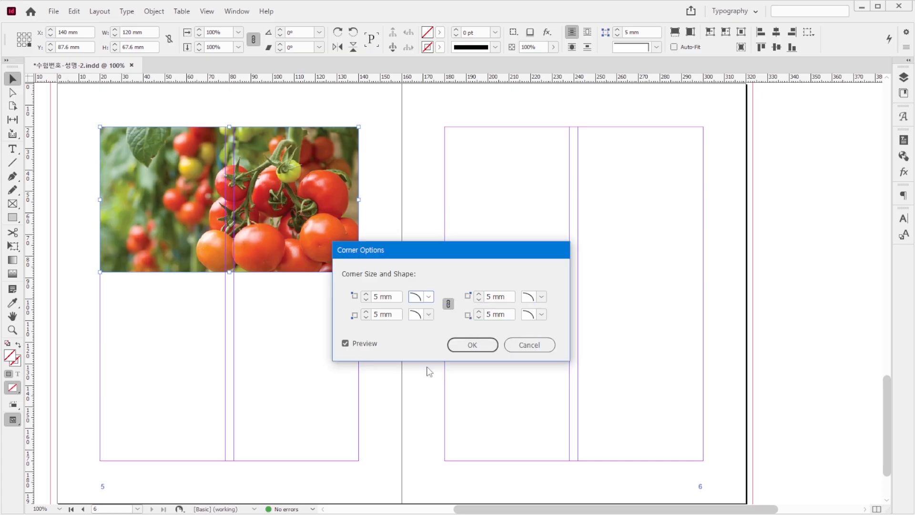
{"action": "left_click", "coordinate": [471, 344]}
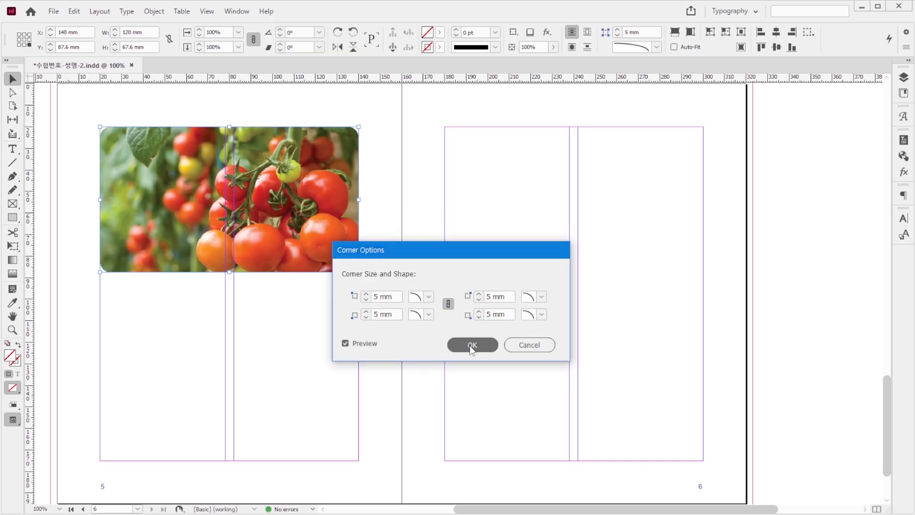
{"action": "left_click", "coordinate": [279, 356]}
Step: Check the reference image 1급-206.jpg and place 1급-12.jpg at the top margin of page 6, 120 mm wide across both columns
{"action": "key", "text": "alt+Tab"}
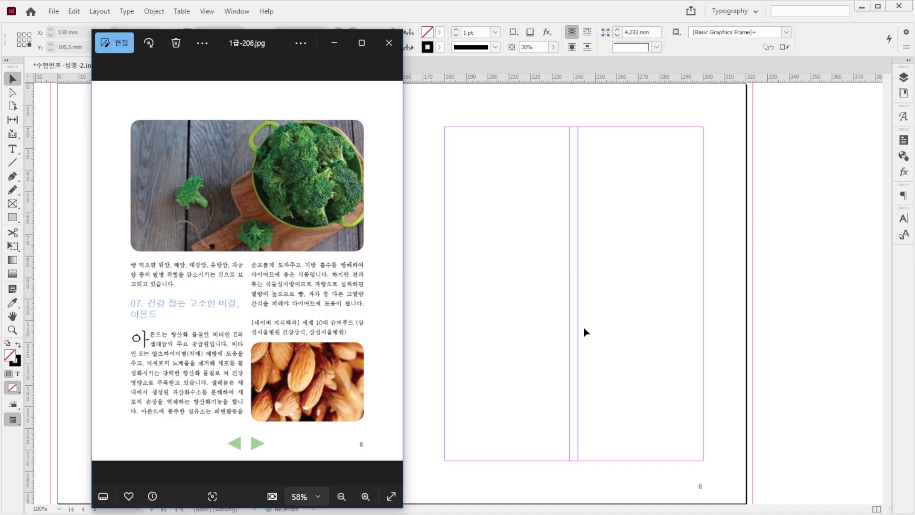
{"action": "key", "text": "alt+Tab"}
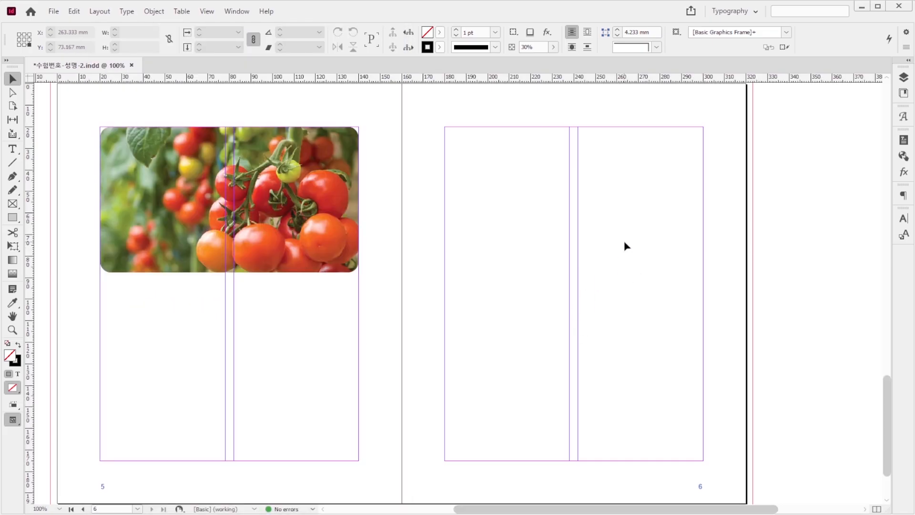
{"action": "key", "text": "ctrl+d"}
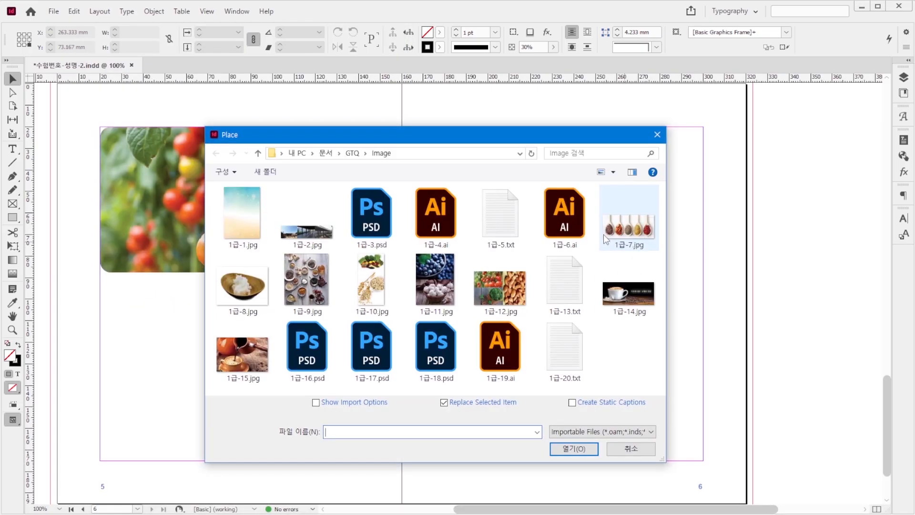
{"action": "left_click", "coordinate": [503, 299]}
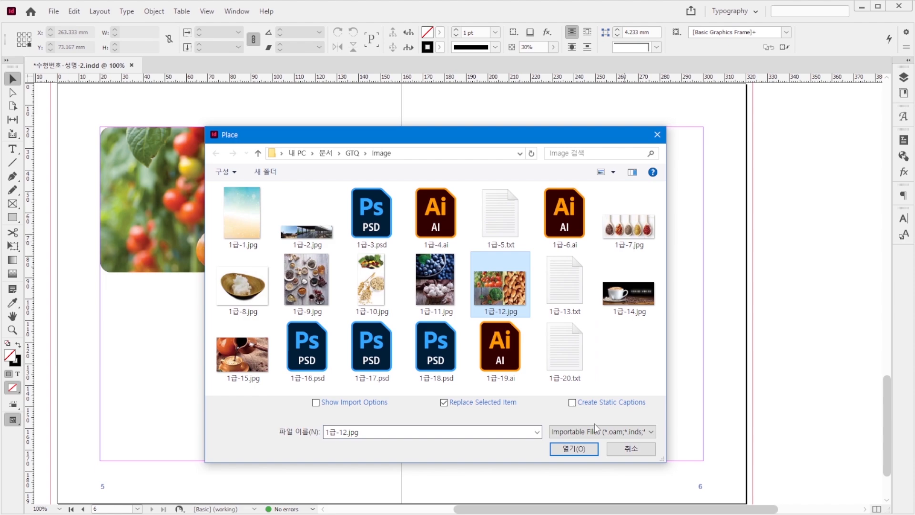
{"action": "left_click", "coordinate": [581, 449]}
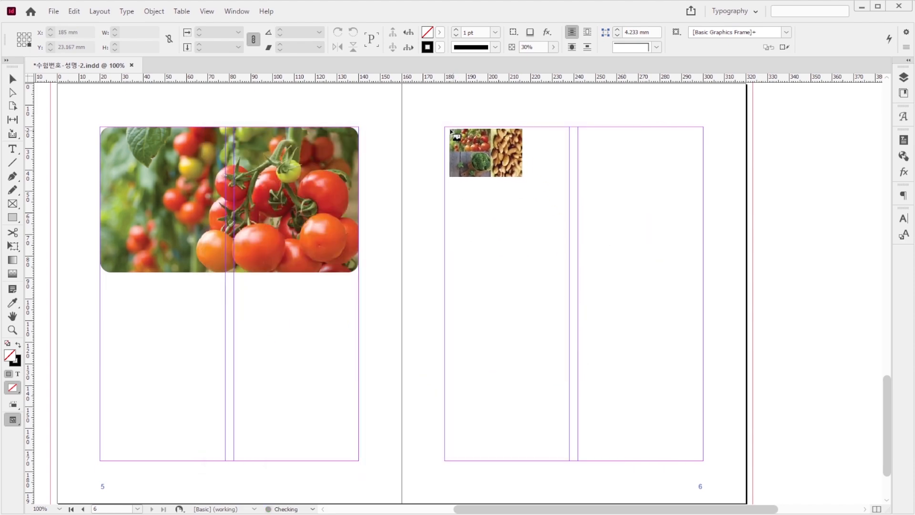
{"action": "left_click_drag", "start_coordinate": [447, 129], "coordinate": [714, 375]}
{"action": "key", "text": "Up"}
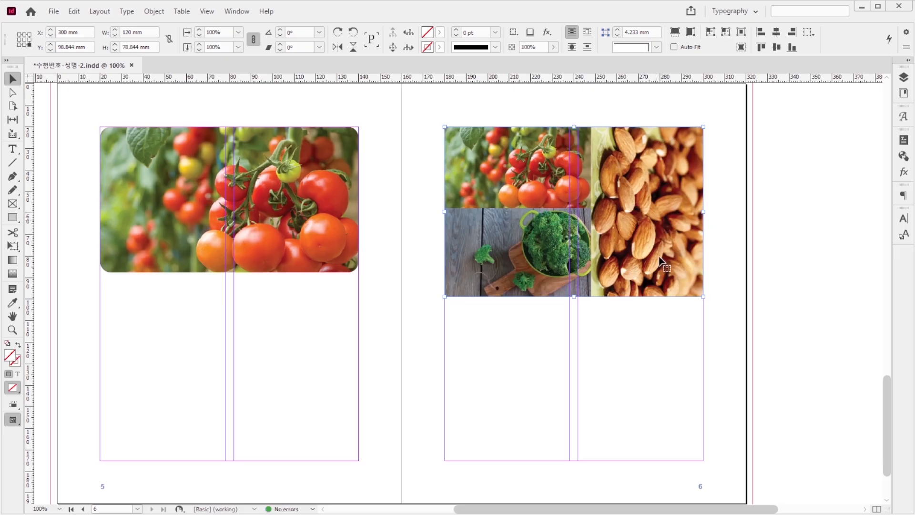
Step: Crop the page 6 image to the broccoli and fit it to the top margins at 120 × 67.6 mm with 5 mm rounded corners
{"action": "left_click_drag", "start_coordinate": [704, 125], "coordinate": [589, 209]}
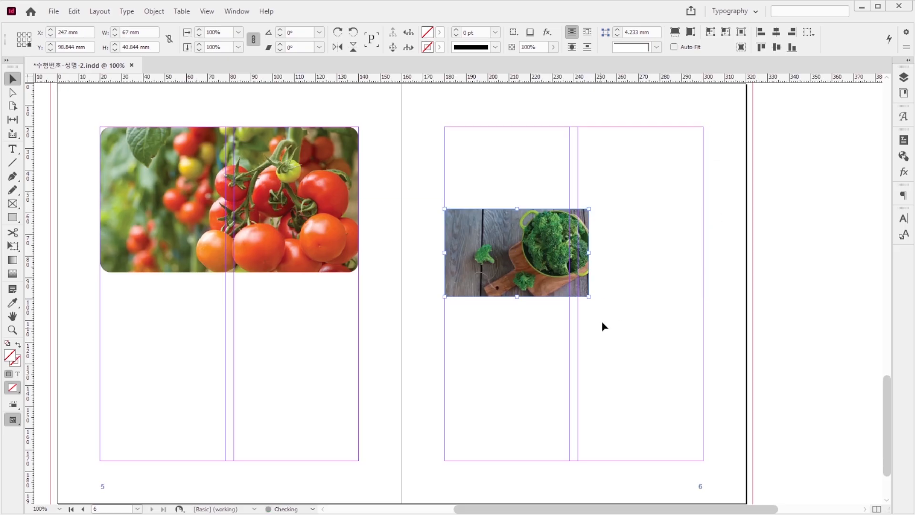
{"action": "left_click", "coordinate": [615, 319]}
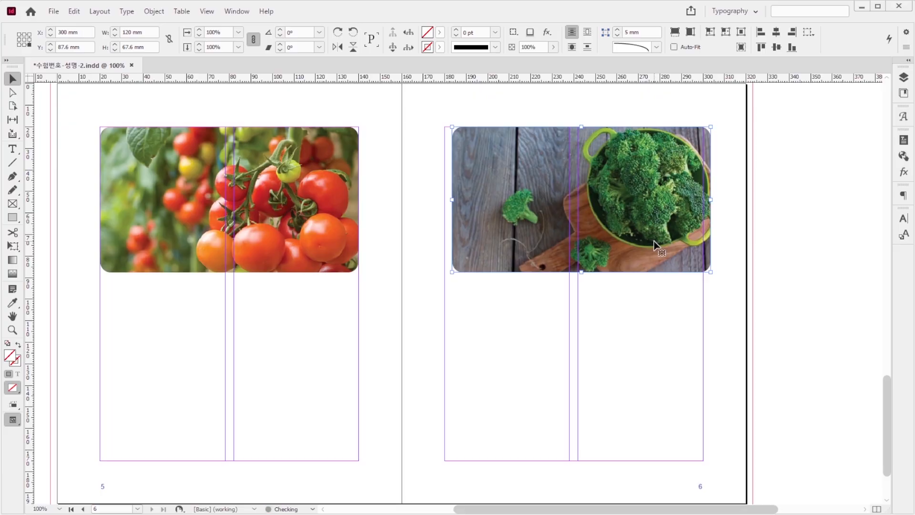
{"action": "left_click_drag", "start_coordinate": [655, 244], "coordinate": [647, 244]}
{"action": "left_click", "coordinate": [638, 323]}
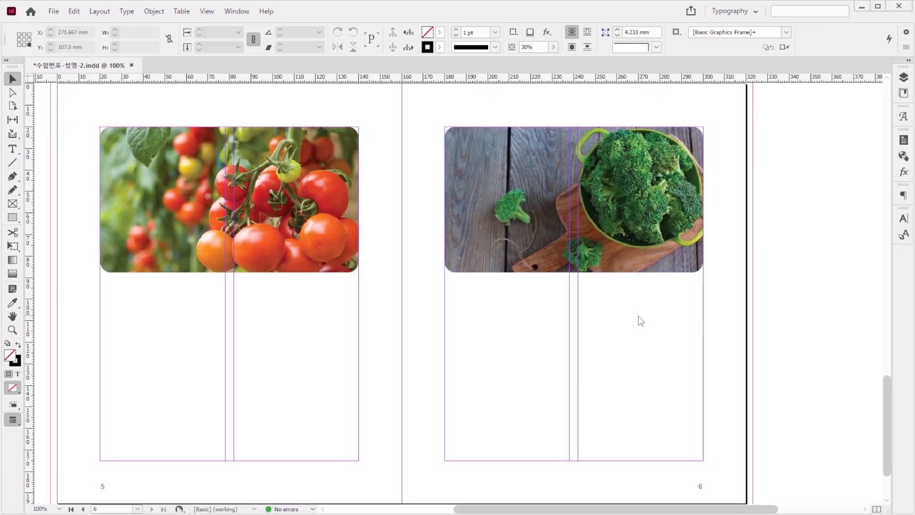
Step: Place 1급-12.jpg again at the bottom of page 6's second column, cropped to the almonds with rounded corners
{"action": "key", "text": "ctrl+d"}
{"action": "left_click", "coordinate": [509, 294]}
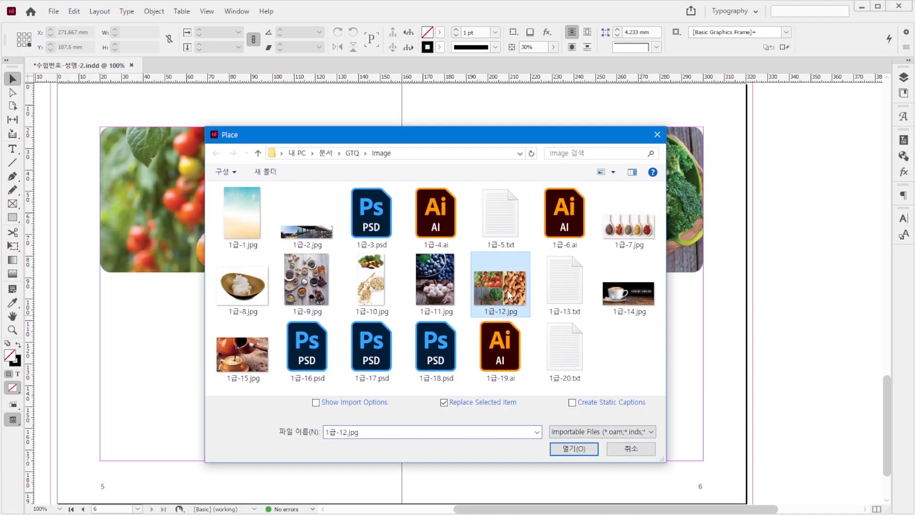
{"action": "left_click", "coordinate": [590, 452]}
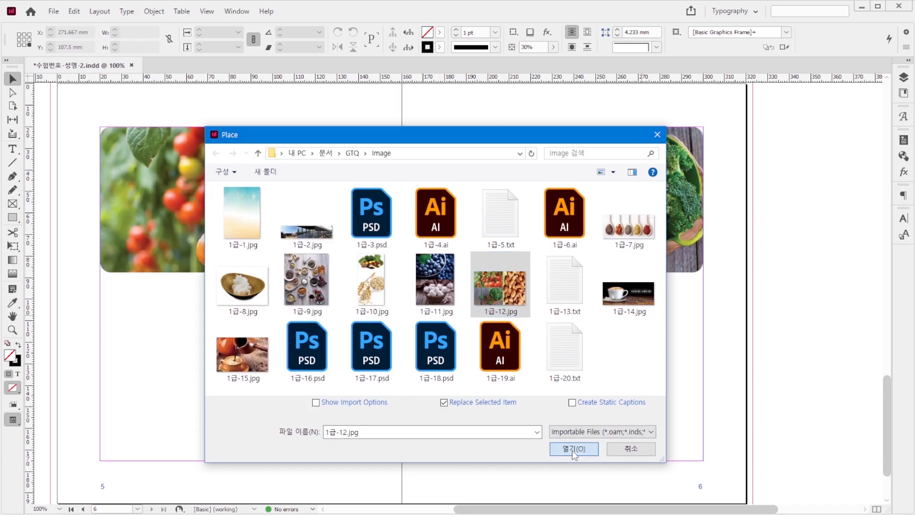
{"action": "left_click_drag", "start_coordinate": [578, 294], "coordinate": [692, 457]}
{"action": "left_click", "coordinate": [588, 375]}
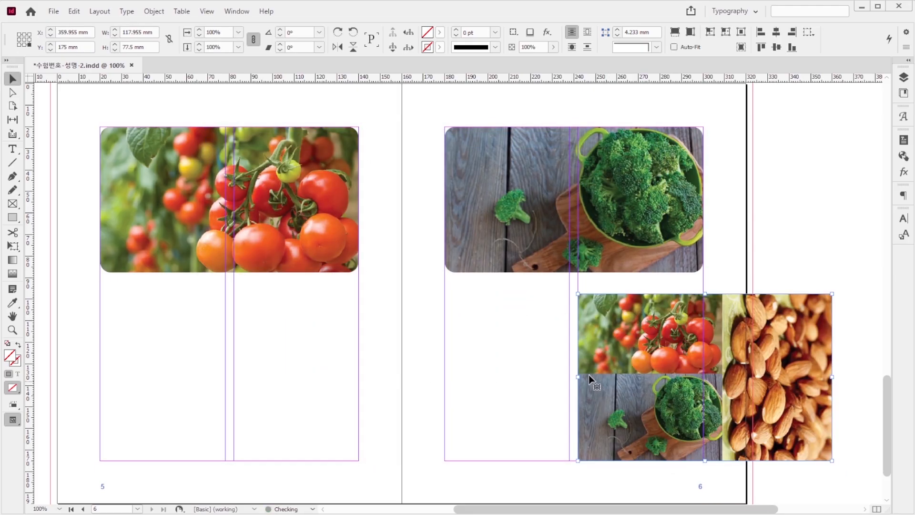
{"action": "left_click_drag", "start_coordinate": [577, 378], "coordinate": [636, 370]}
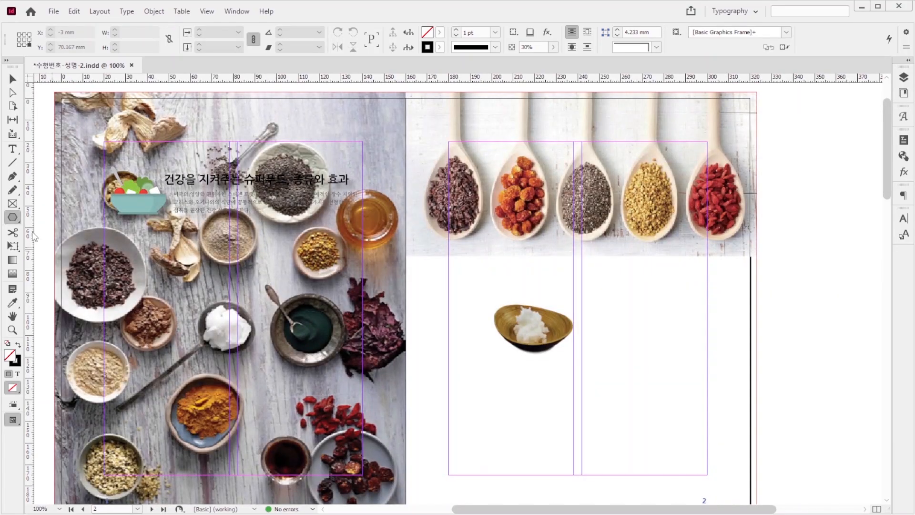
Step: Create an eight-pointed star polygon on page 1, 140 mm wide and 45 mm high, with white fill and no stroke
{"action": "left_click", "coordinate": [48, 163]}
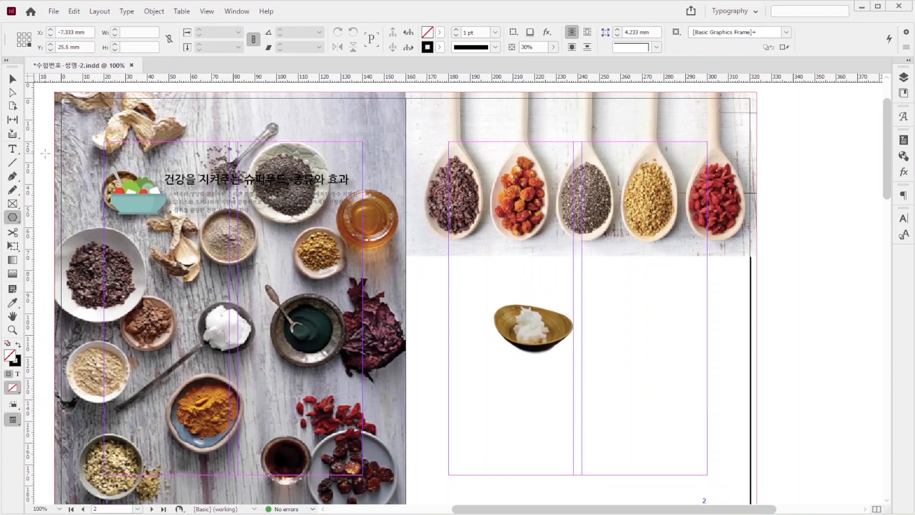
{"action": "type", "text": "140"}
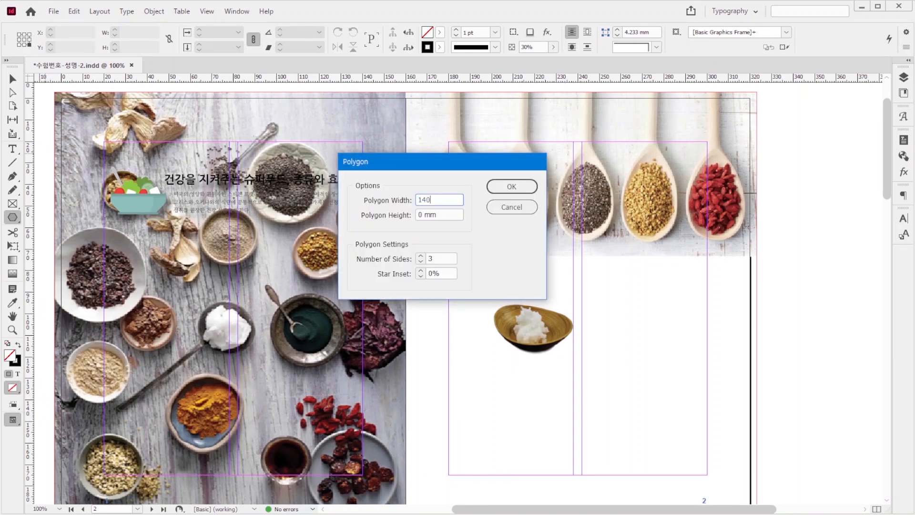
{"action": "key", "text": "Tab"}
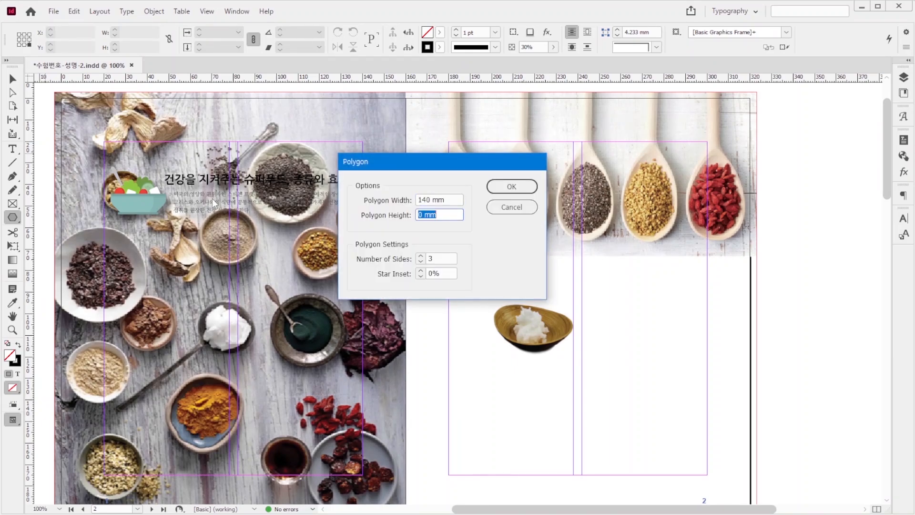
{"action": "type", "text": "45"}
{"action": "key", "text": "Tab"}
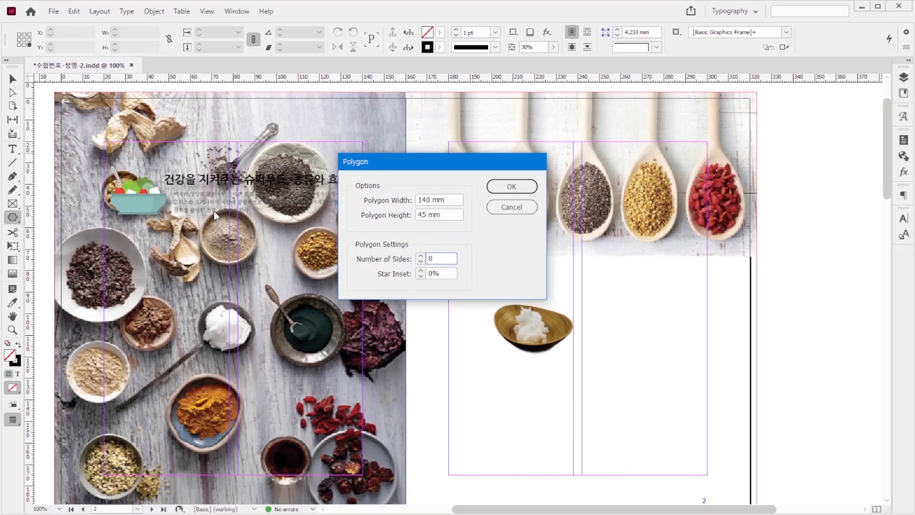
{"action": "type", "text": "8"}
{"action": "key", "text": "Return"}
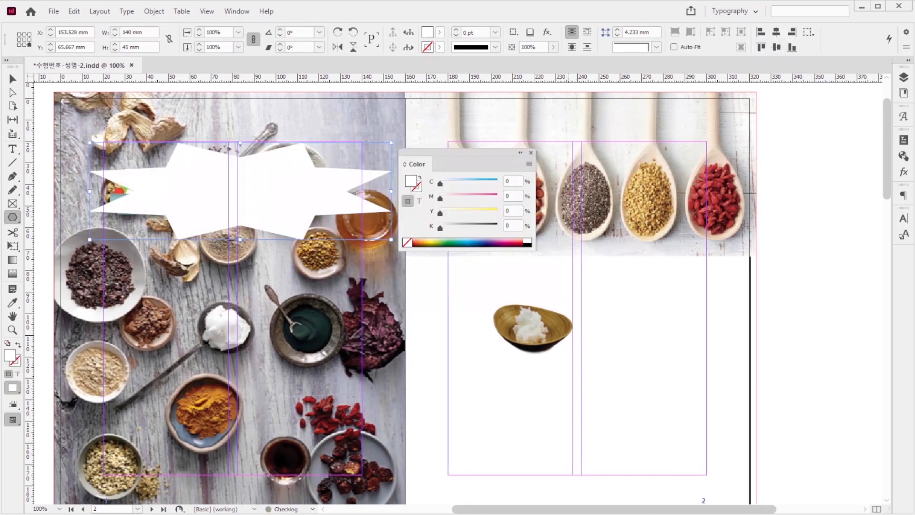
Step: Center the white star horizontally on page 1 and set its opacity to 70%
{"action": "key", "text": "ctrl+shift+c"}
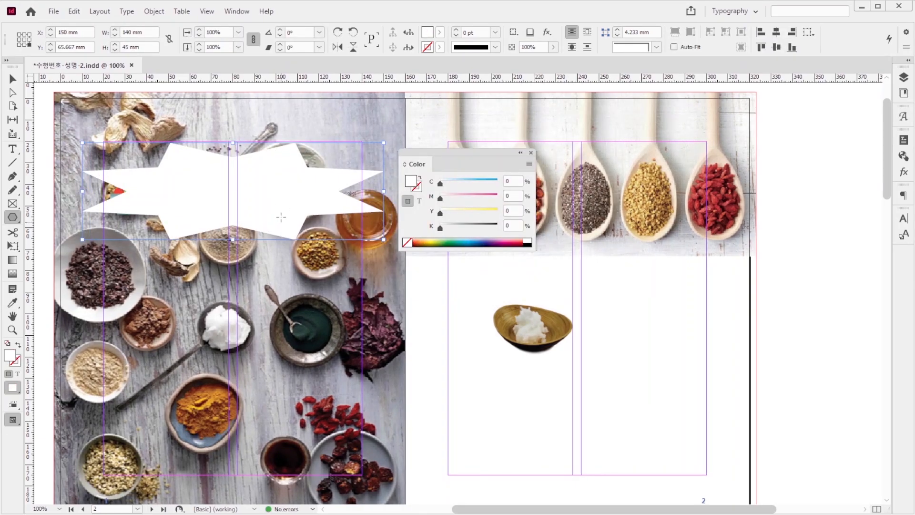
{"action": "left_click", "coordinate": [539, 47]}
{"action": "type", "text": "70"}
{"action": "key", "text": "Return"}
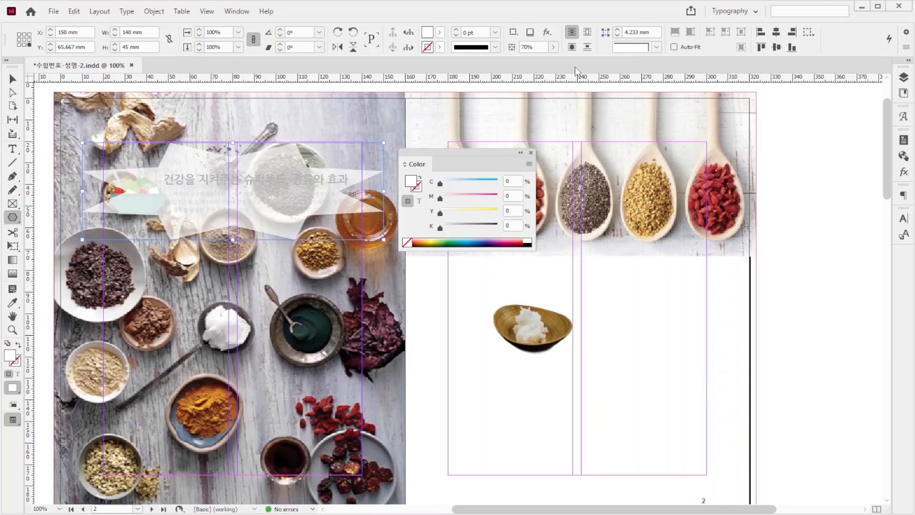
Step: Send the white star behind the title text and salad illustration on page 1, following the reference image 1급-201.jpg
{"action": "key", "text": "alt+Tab"}
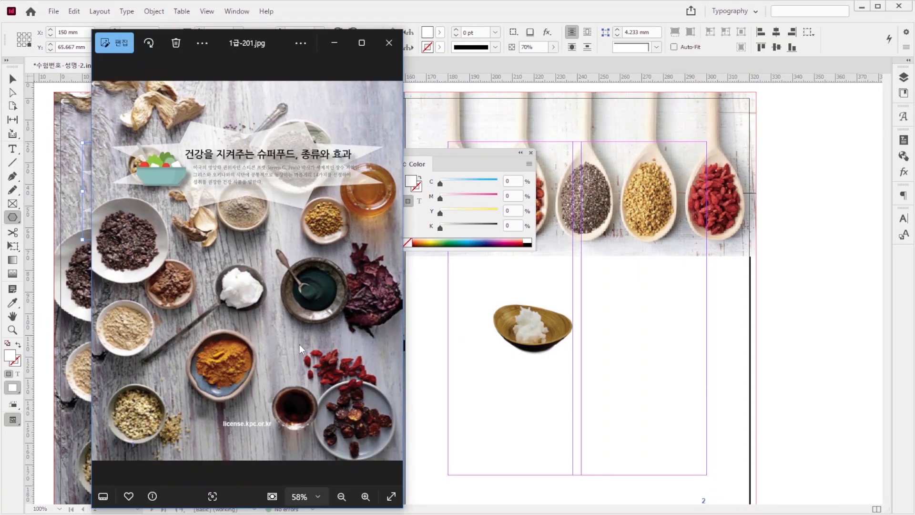
{"action": "left_click", "coordinate": [565, 4]}
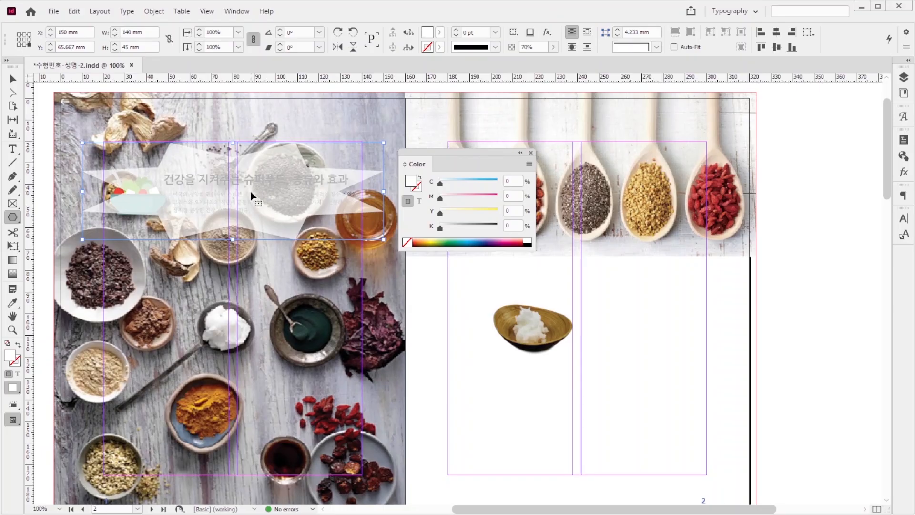
{"action": "key", "text": "ctrl+shift+["}
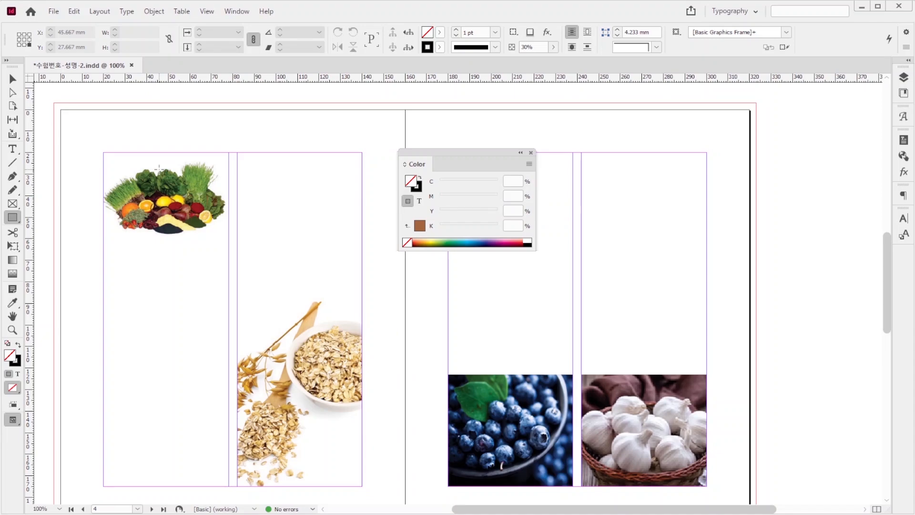
Step: Create an 18 × 201 mm rectangle along the left bleed edge of page 3, filled with C0 M50 Y70 K40 and no stroke
{"action": "left_click", "coordinate": [82, 152]}
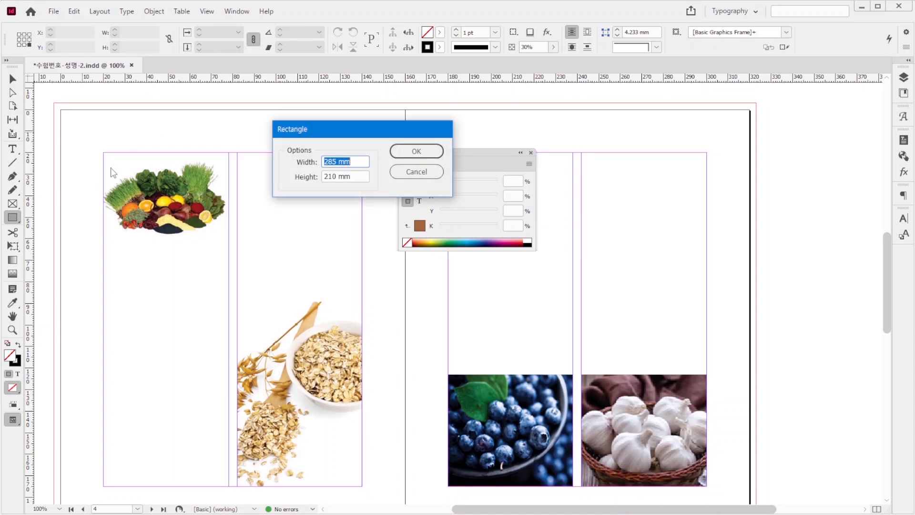
{"action": "type", "text": "18"}
{"action": "key", "text": "Tab"}
{"action": "type", "text": "2"}
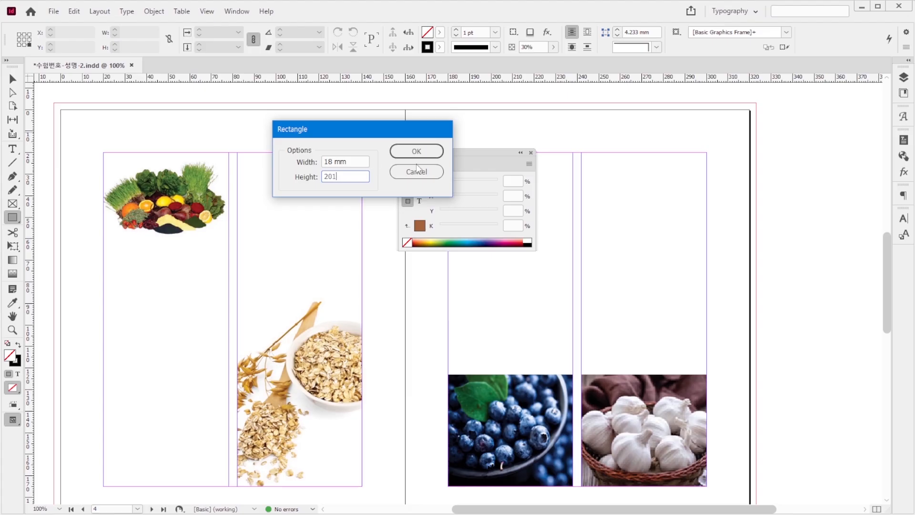
{"action": "key", "text": "Return"}
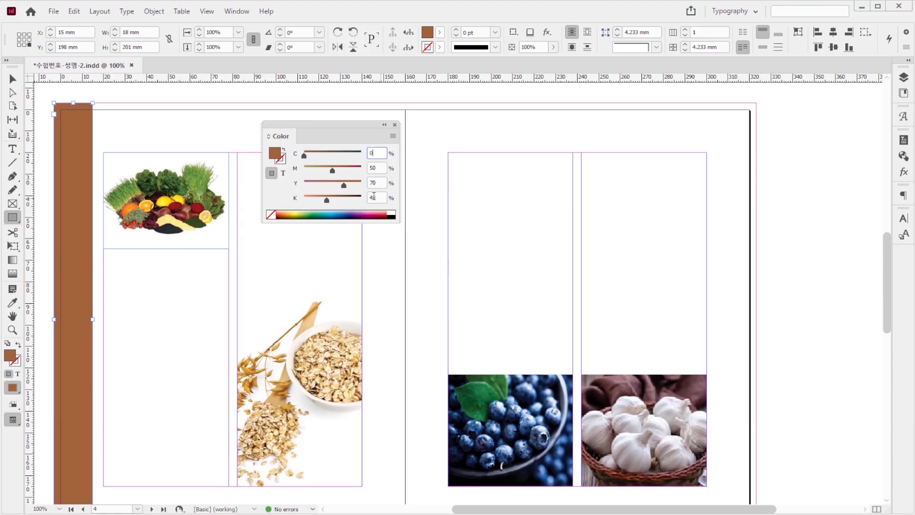
{"action": "key", "text": "Escape"}
{"action": "key", "text": "v"}
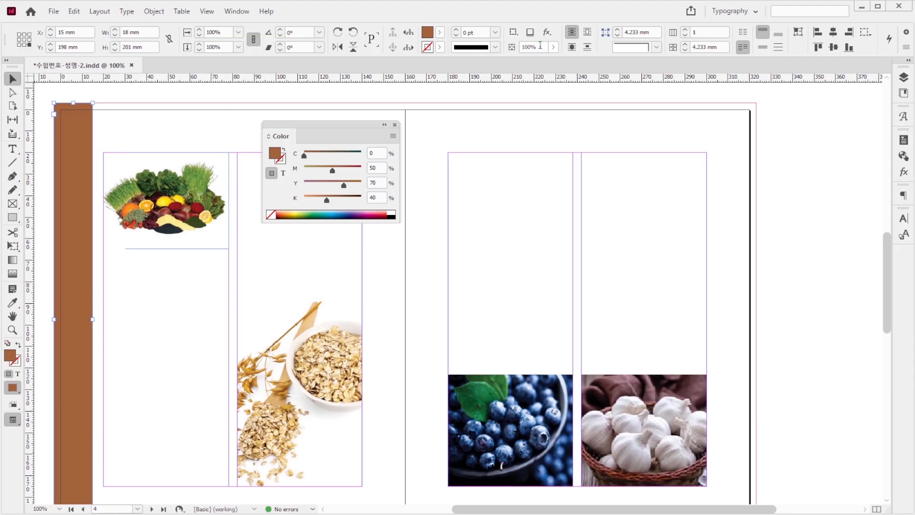
Step: Set the opacity of the brown rectangle on page 3 to 20%
{"action": "left_click", "coordinate": [516, 47]}
{"action": "type", "text": "20"}
{"action": "key", "text": "Return"}
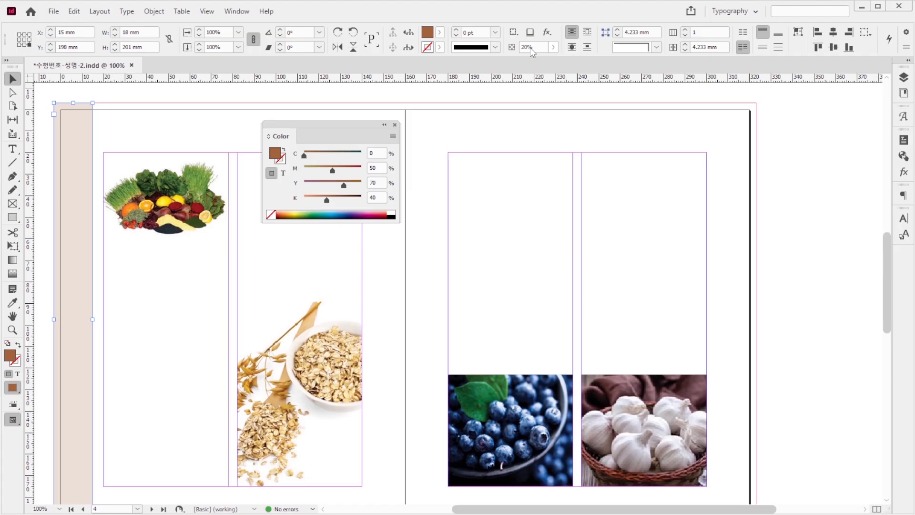
Step: Paste a copy of the pale brown rectangle onto page 5, aligned with the page's top-left bleed corner
{"action": "scroll", "coordinate": [498, 120], "scroll_direction": "down", "scroll_amount": 5}
{"action": "scroll", "coordinate": [503, 125], "scroll_direction": "down", "scroll_amount": 7}
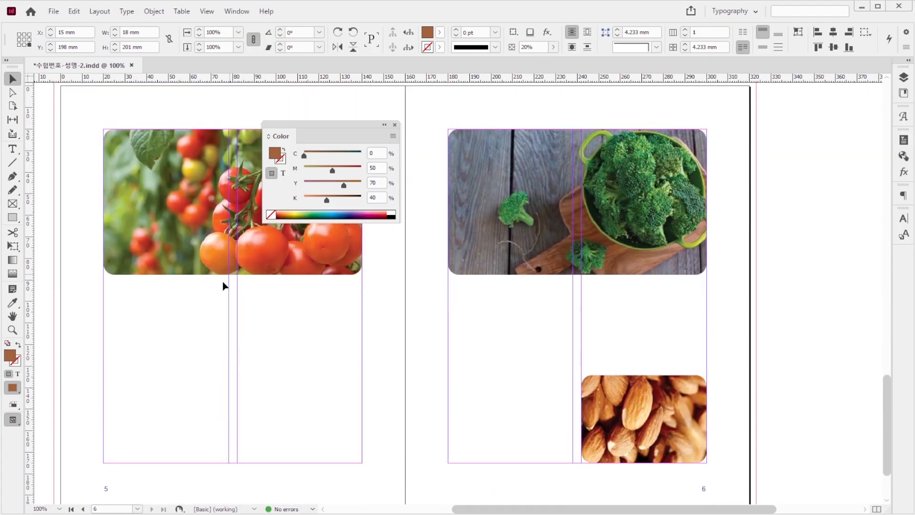
{"action": "scroll", "coordinate": [115, 317], "scroll_direction": "up", "scroll_amount": 1}
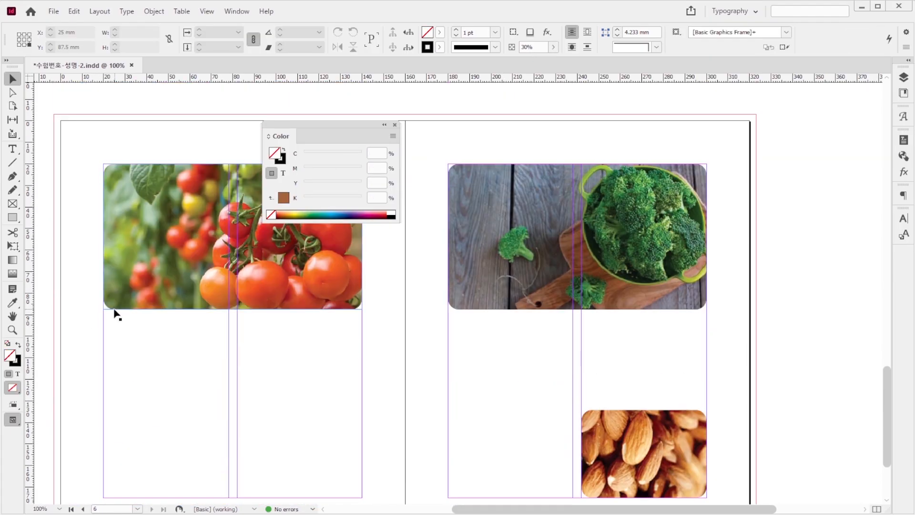
{"action": "key", "text": "ctrl+v"}
{"action": "left_click_drag", "start_coordinate": [451, 104], "coordinate": [68, 138]}
{"action": "left_click", "coordinate": [125, 134]}
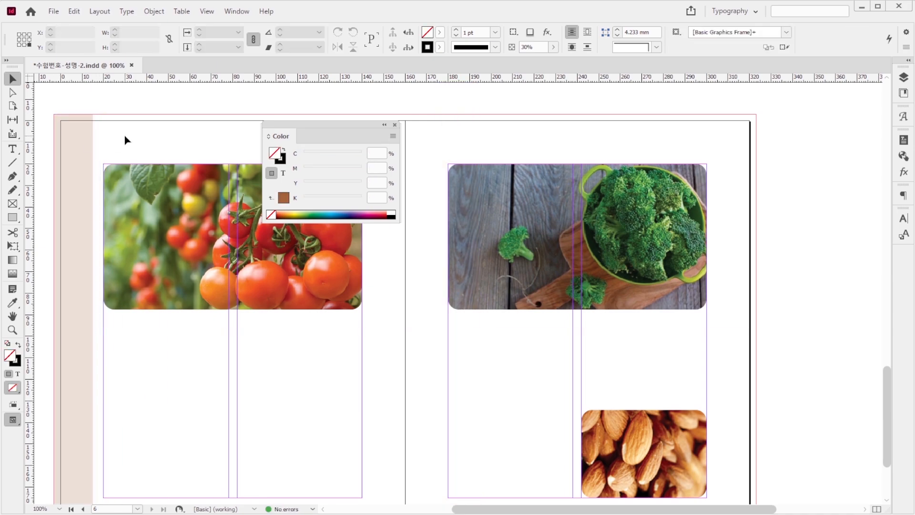
Step: Create a 40 mm circle near the top-left corner of page 5, filled with C70 M0 Y100 K0 at 30% opacity
{"action": "key", "text": "l"}
{"action": "left_click", "coordinate": [144, 133]}
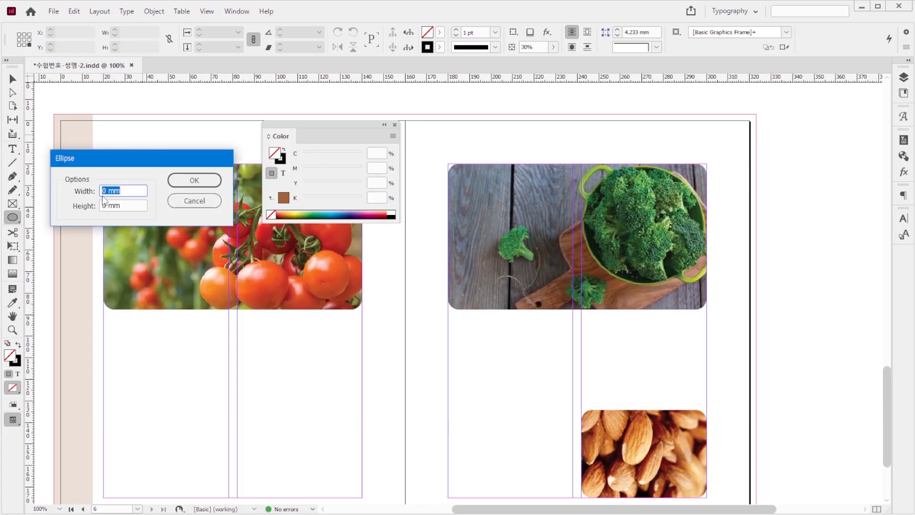
{"action": "type", "text": "40"}
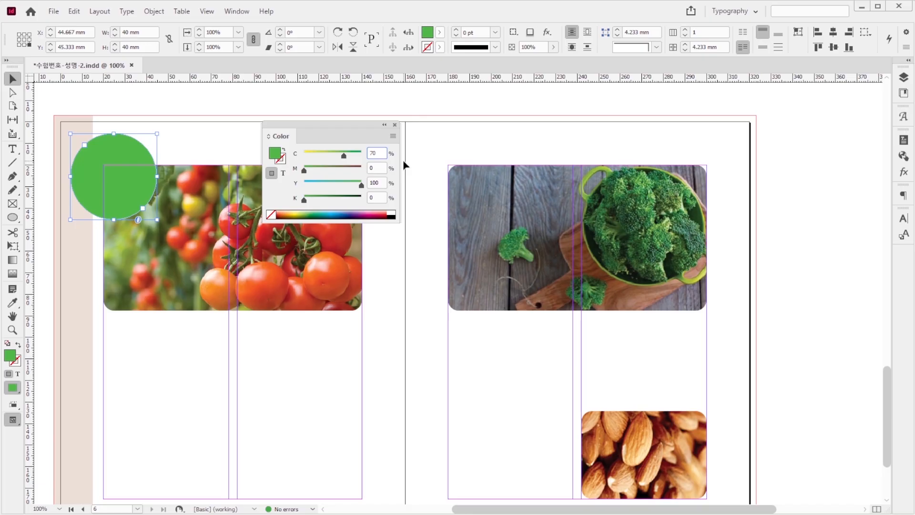
{"action": "left_click", "coordinate": [537, 48]}
{"action": "type", "text": "30"}
{"action": "key", "text": "Return"}
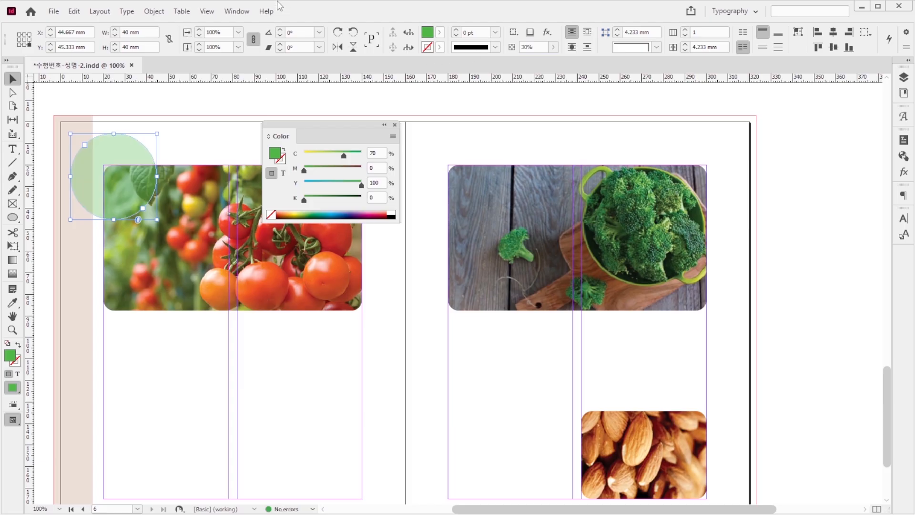
Step: Place a copy of page 5's semi-transparent green circle on page 3, just above the oat bowl
{"action": "left_click", "coordinate": [172, 142]}
{"action": "left_click", "coordinate": [127, 152]}
{"action": "scroll", "coordinate": [230, 161], "scroll_direction": "up", "scroll_amount": 6}
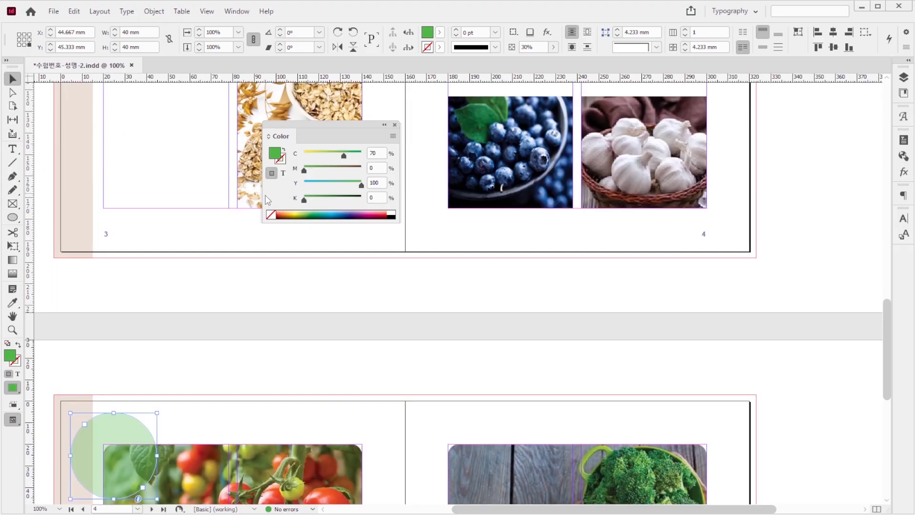
{"action": "scroll", "coordinate": [204, 190], "scroll_direction": "up", "scroll_amount": 7}
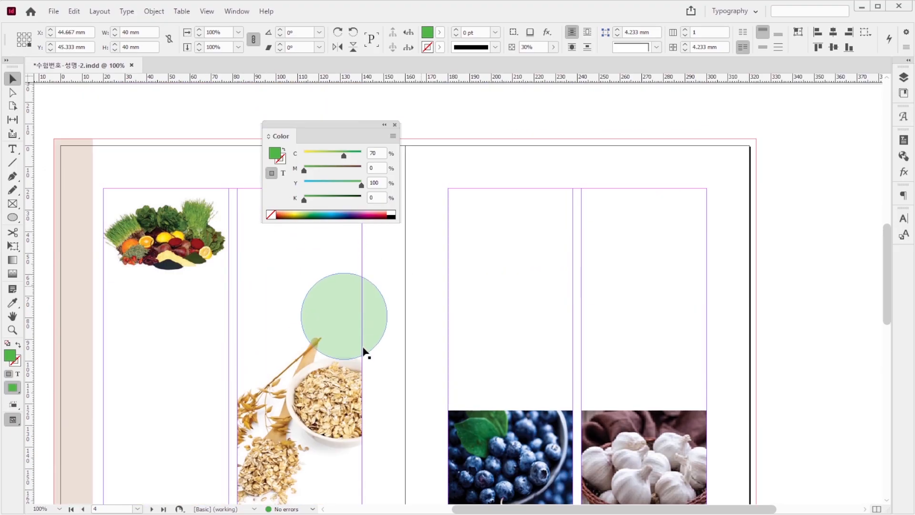
{"action": "left_click", "coordinate": [364, 352]}
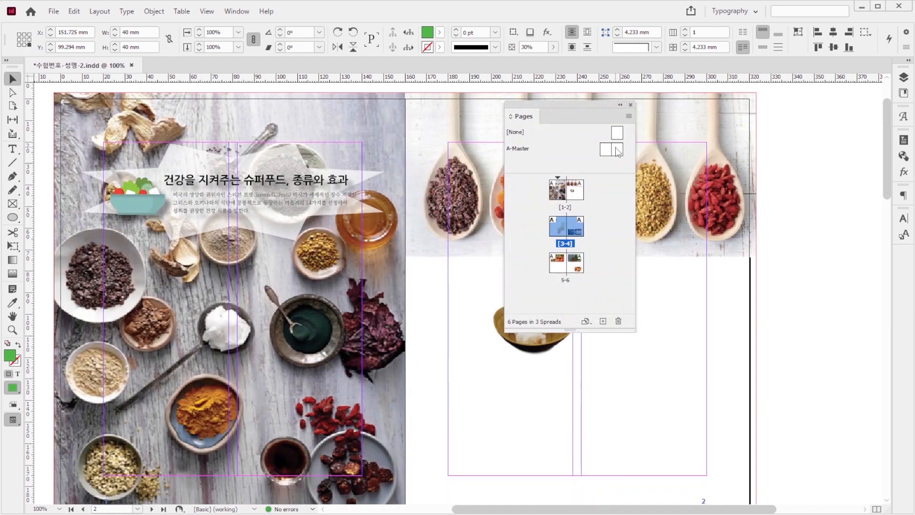
Step: Open the right page of A-Master for editing at the area below its bottom margin
{"action": "double_click", "coordinate": [616, 150]}
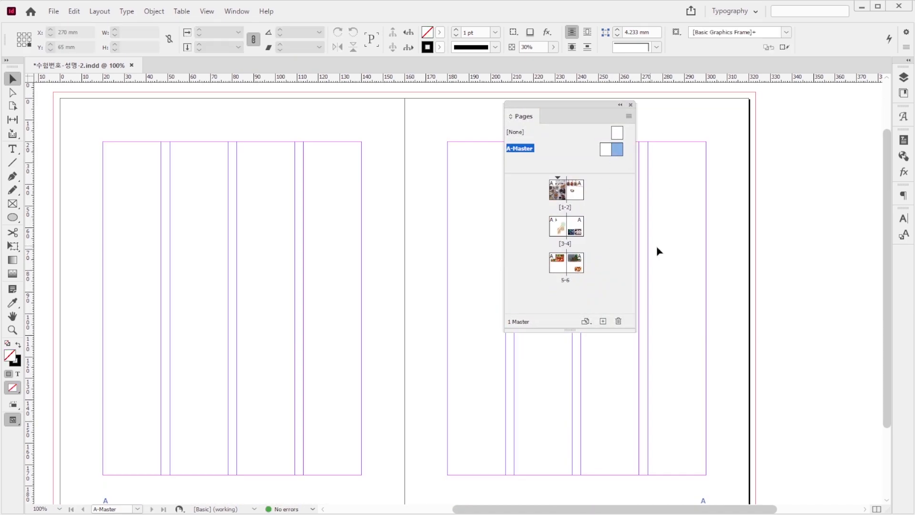
{"action": "scroll", "coordinate": [657, 250], "scroll_direction": "down", "scroll_amount": 1}
{"action": "key", "text": "z"}
{"action": "left_click_drag", "start_coordinate": [498, 461], "coordinate": [667, 491]}
{"action": "left_click", "coordinate": [430, 202], "text": "alt"}
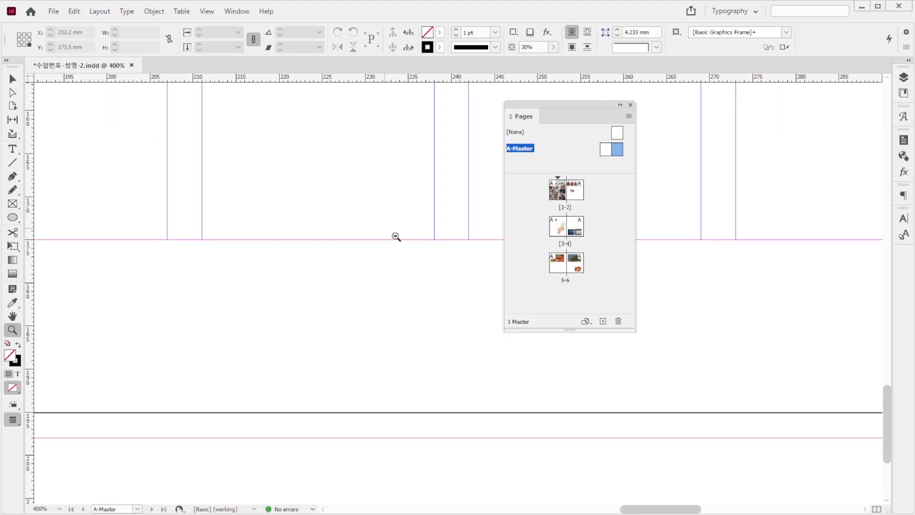
{"action": "left_click", "coordinate": [395, 236], "text": "alt"}
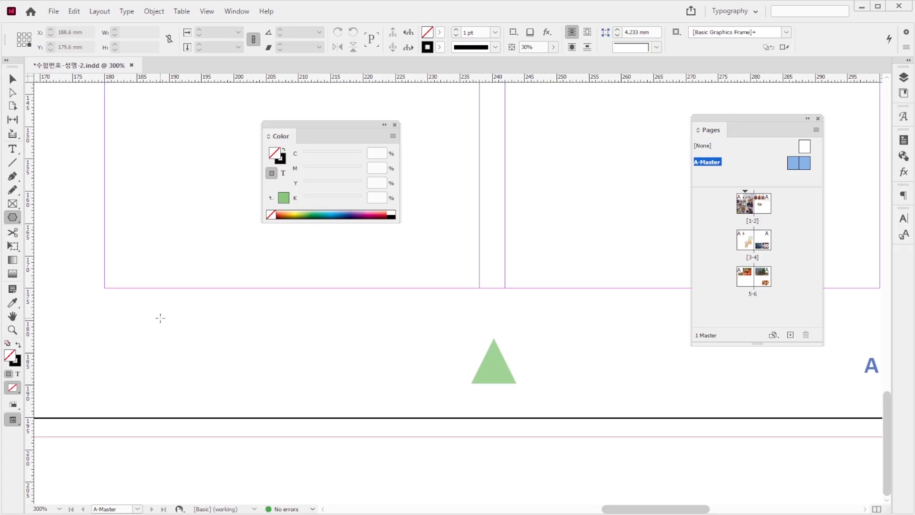
{"action": "left_click", "coordinate": [160, 318]}
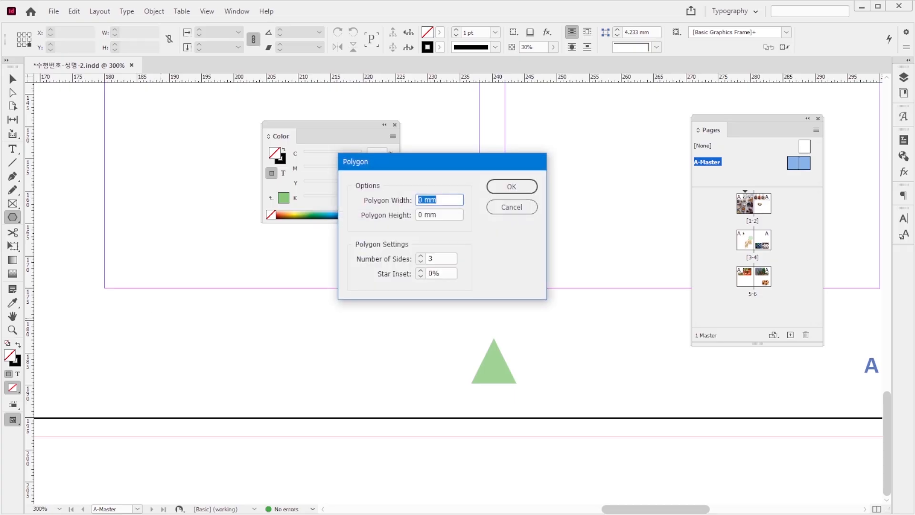
{"action": "type", "text": "7"}
{"action": "key", "text": "Tab"}
{"action": "type", "text": "7"}
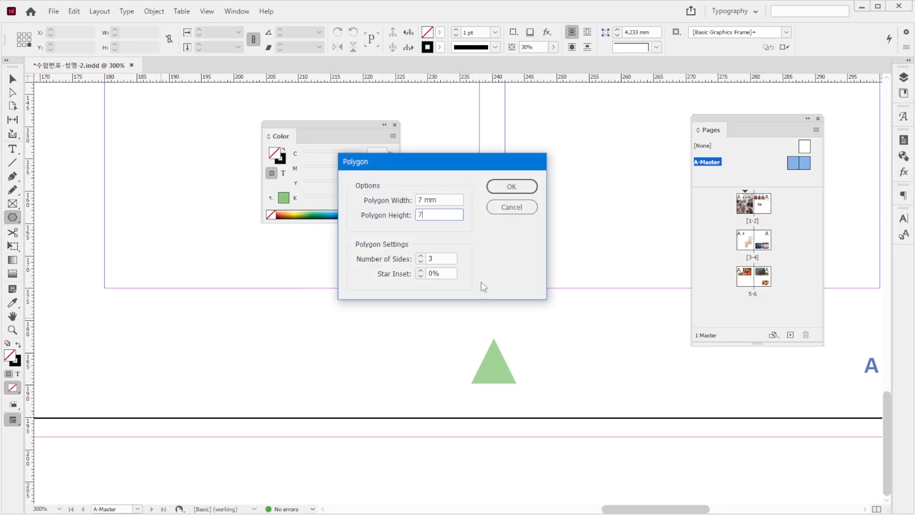
{"action": "left_click", "coordinate": [519, 211]}
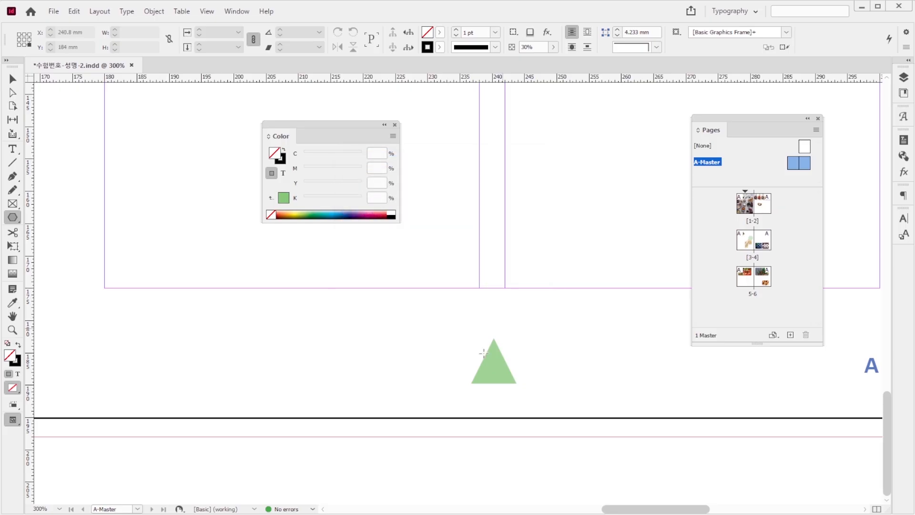
Step: Rotate the green triangle below the bottom margin 90° counter-clockwise and move it up and to the left
{"action": "key", "text": "v"}
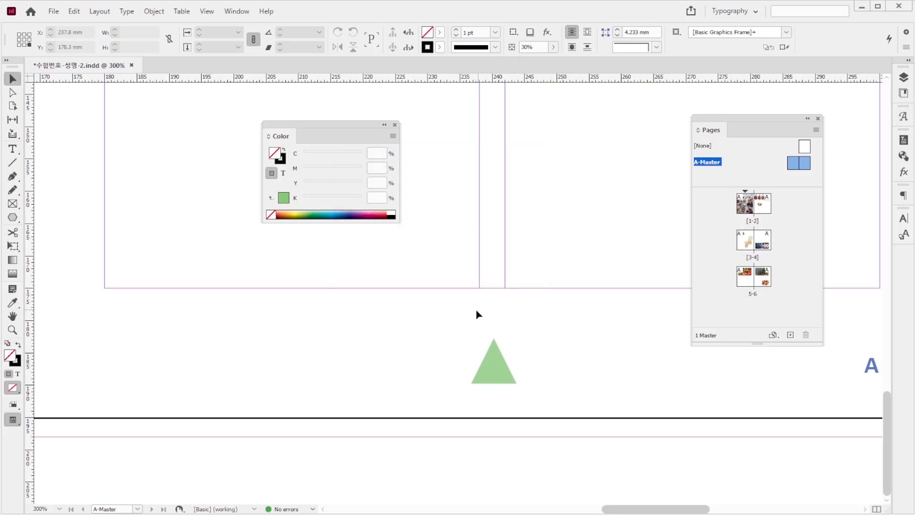
{"action": "left_click", "coordinate": [482, 347]}
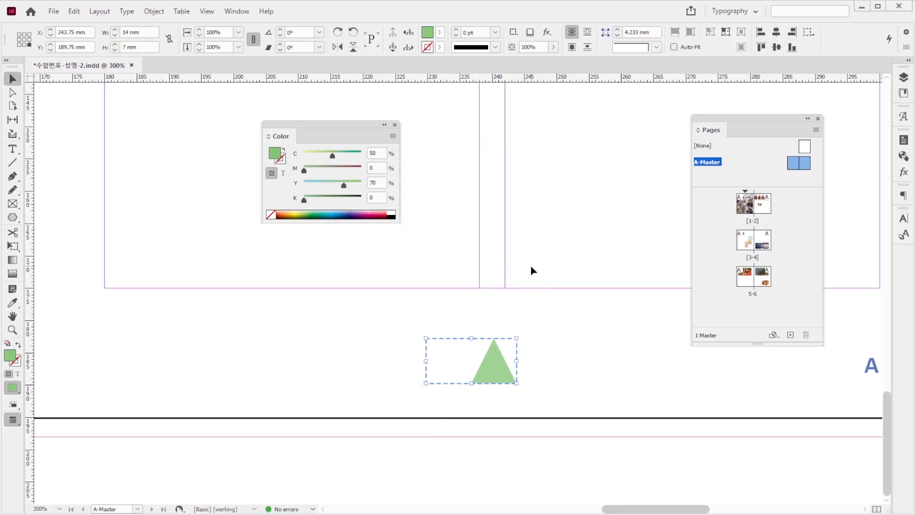
{"action": "left_click", "coordinate": [560, 352]}
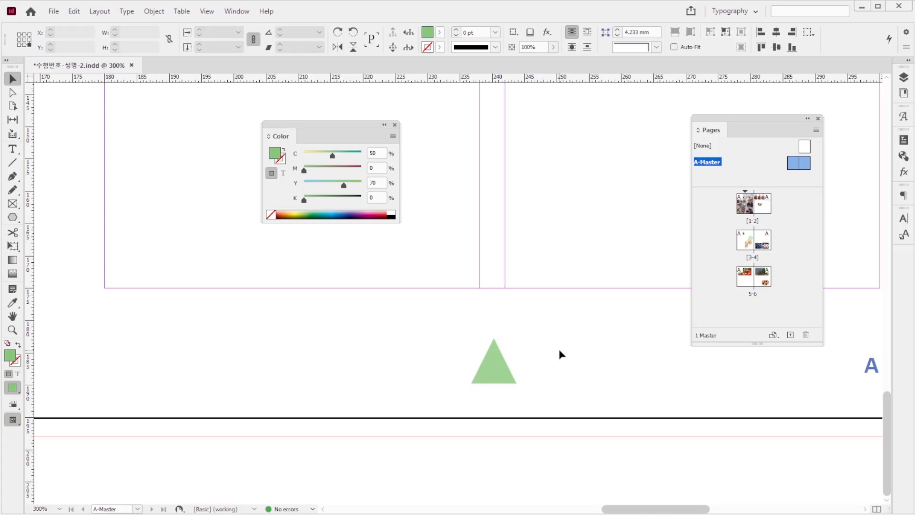
{"action": "key", "text": "ctrl+z"}
{"action": "key", "text": "ctrl+shift+z"}
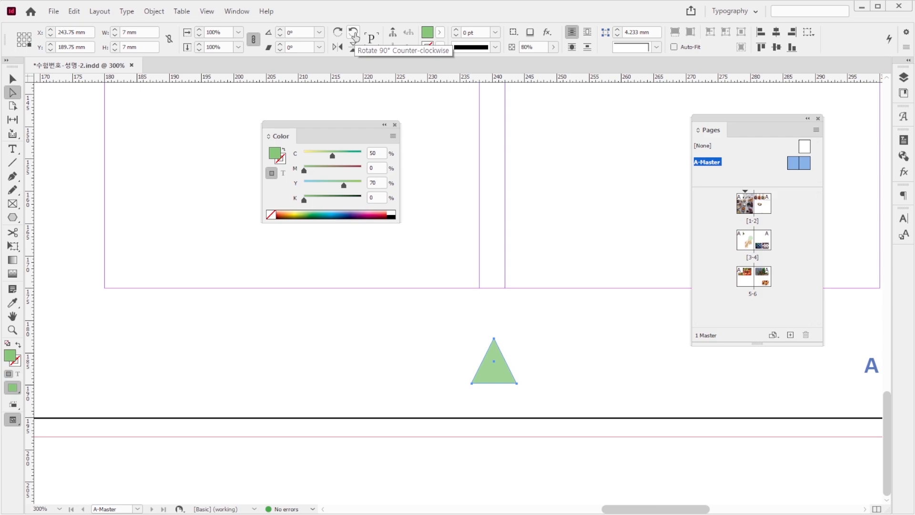
{"action": "left_click", "coordinate": [353, 37]}
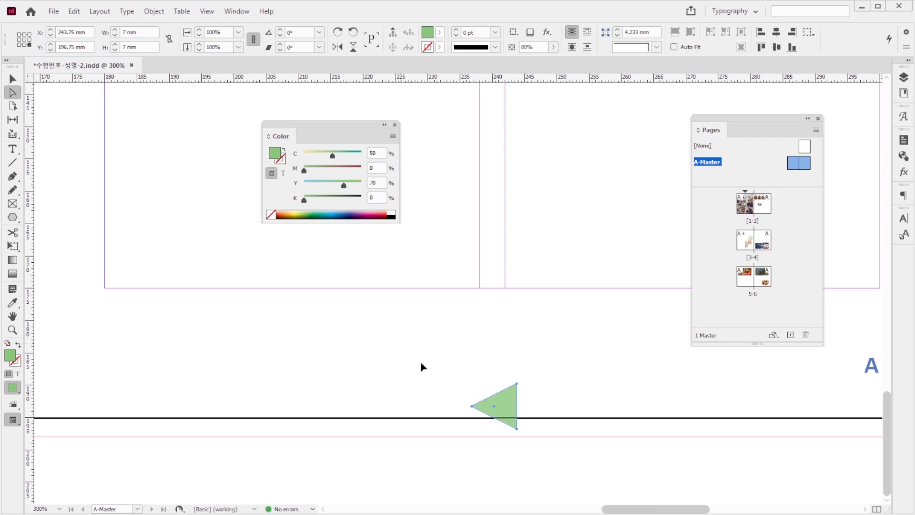
{"action": "left_click_drag", "start_coordinate": [507, 408], "coordinate": [422, 355]}
{"action": "left_click", "coordinate": [281, 319]}
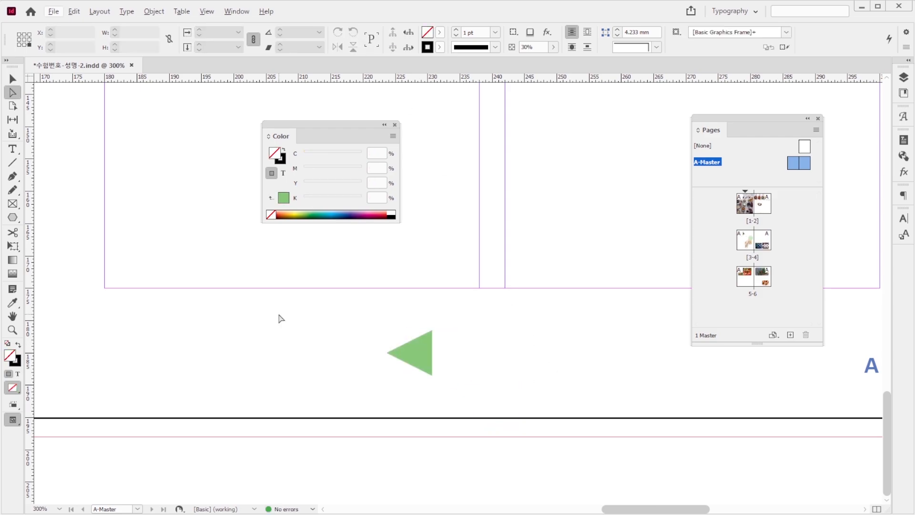
Step: Place a horizontally flipped copy of the green triangle just to the right of the original
{"action": "left_click_drag", "start_coordinate": [368, 311], "coordinate": [537, 366]}
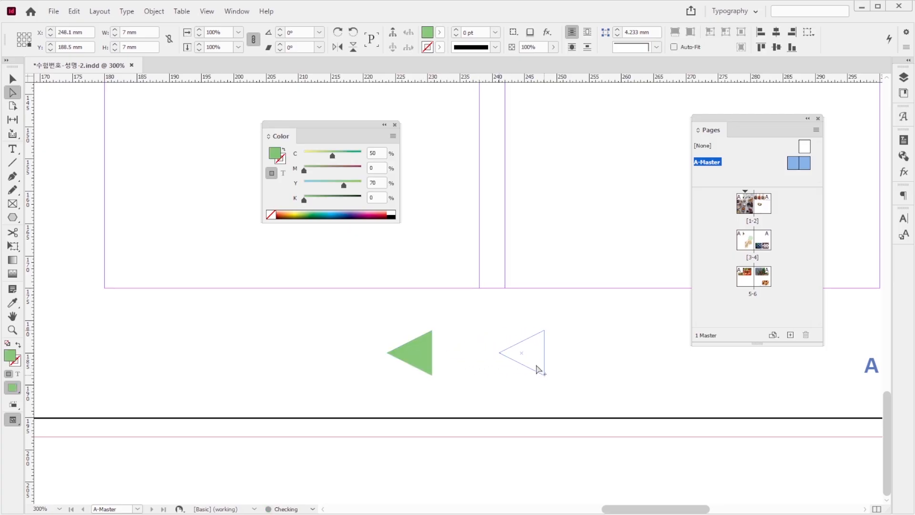
{"action": "left_click", "coordinate": [338, 47]}
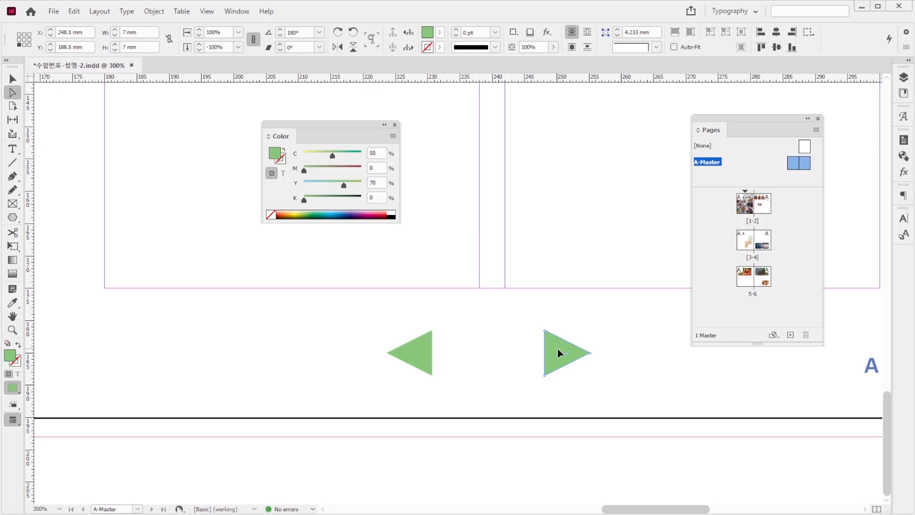
{"action": "left_click_drag", "start_coordinate": [556, 353], "coordinate": [536, 353]}
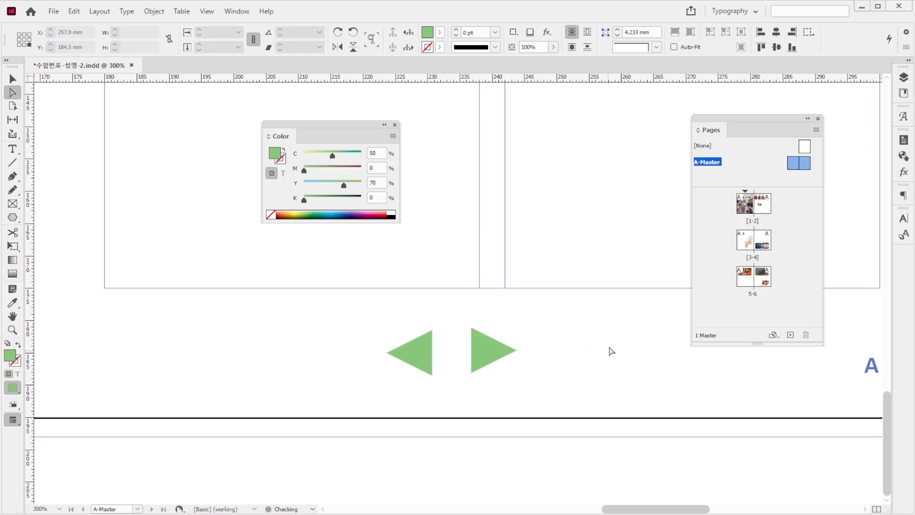
{"action": "left_click", "coordinate": [620, 322]}
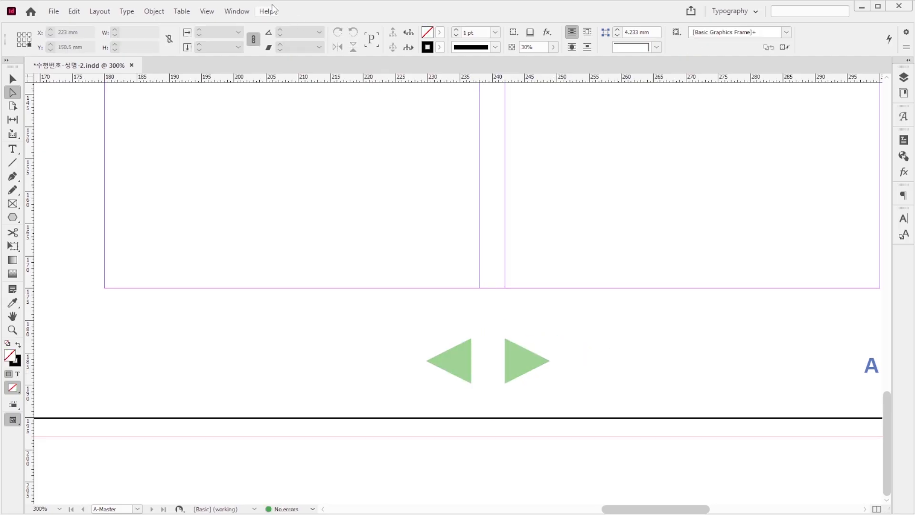
Step: Open the Buttons and Forms settings and check the left-pointing triangle's button setup and the actions available for it
{"action": "left_click", "coordinate": [236, 12]}
{"action": "mouse_move", "coordinate": [321, 164]}
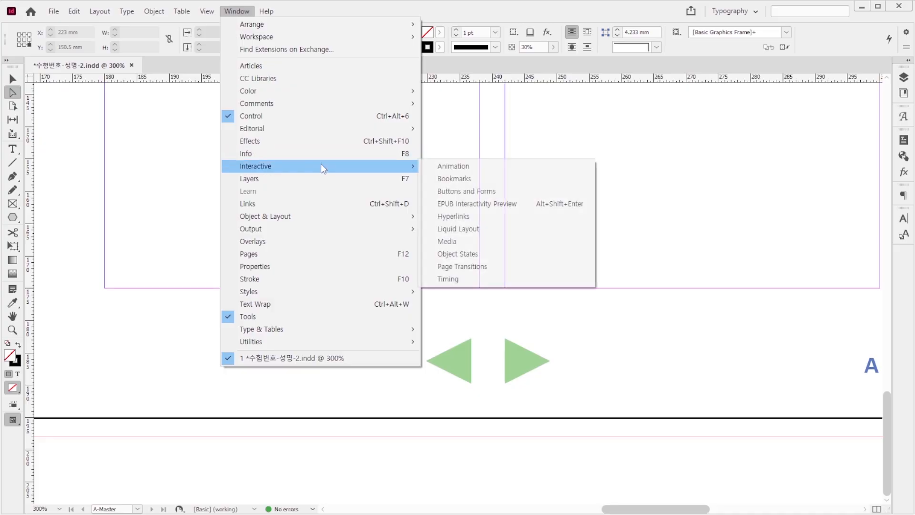
{"action": "left_click", "coordinate": [484, 195]}
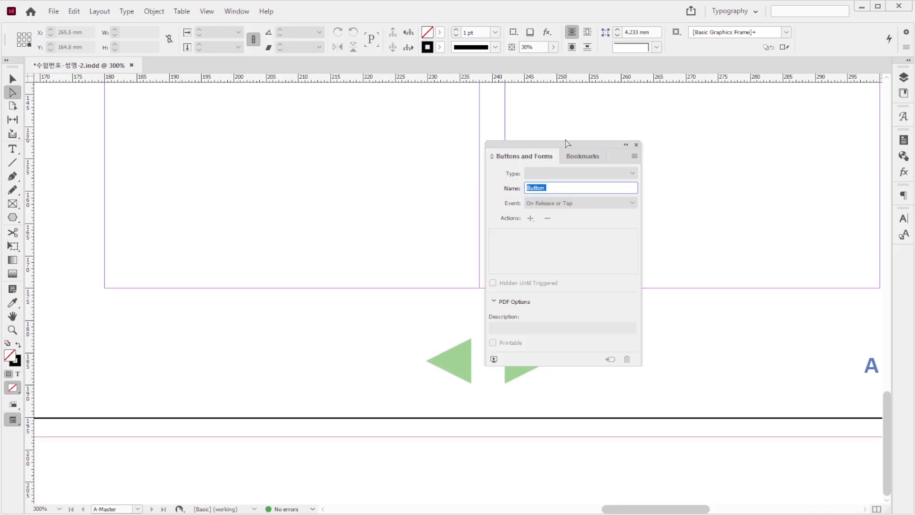
{"action": "left_click_drag", "start_coordinate": [563, 145], "coordinate": [705, 140]}
{"action": "left_click_drag", "start_coordinate": [380, 322], "coordinate": [482, 406]}
{"action": "left_click", "coordinate": [12, 79]}
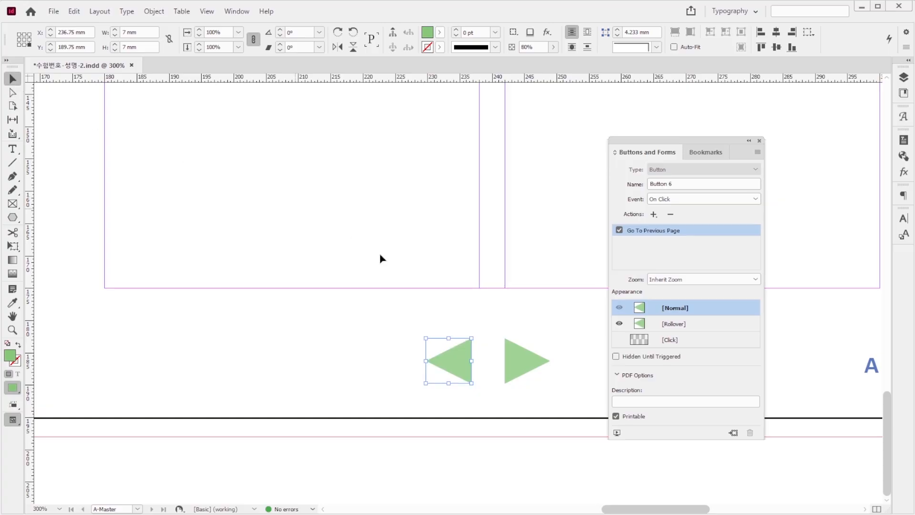
{"action": "left_click", "coordinate": [654, 214]}
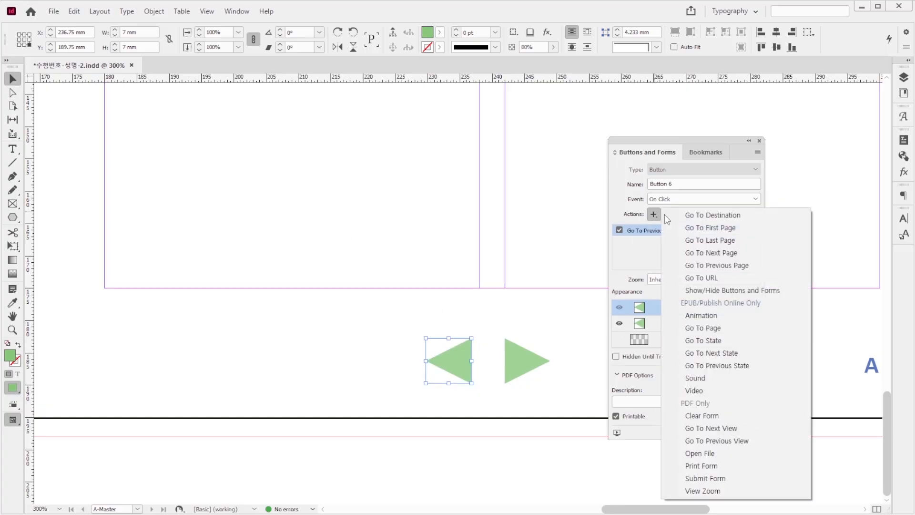
{"action": "left_click", "coordinate": [537, 322]}
Step: Try adding another Go To Next Page action to the right-pointing triangle's button
{"action": "left_click_drag", "start_coordinate": [491, 315], "coordinate": [566, 396]}
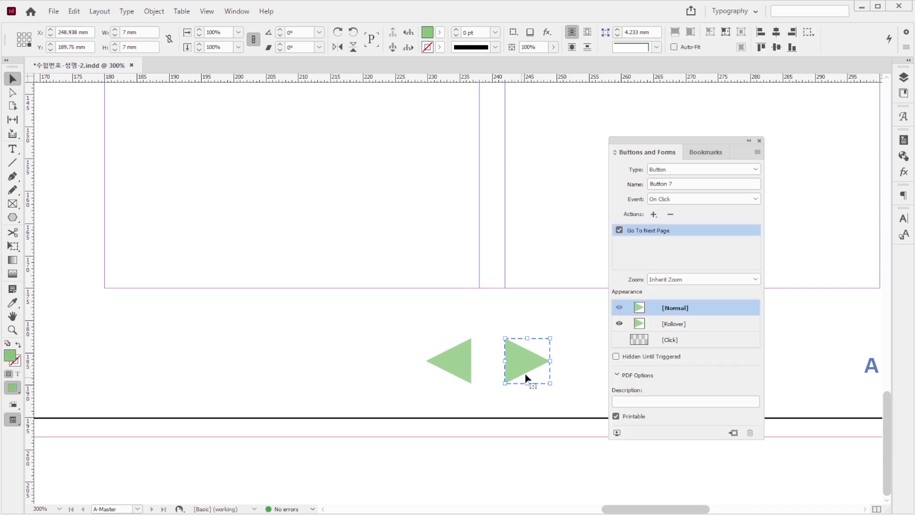
{"action": "left_click", "coordinate": [655, 215]}
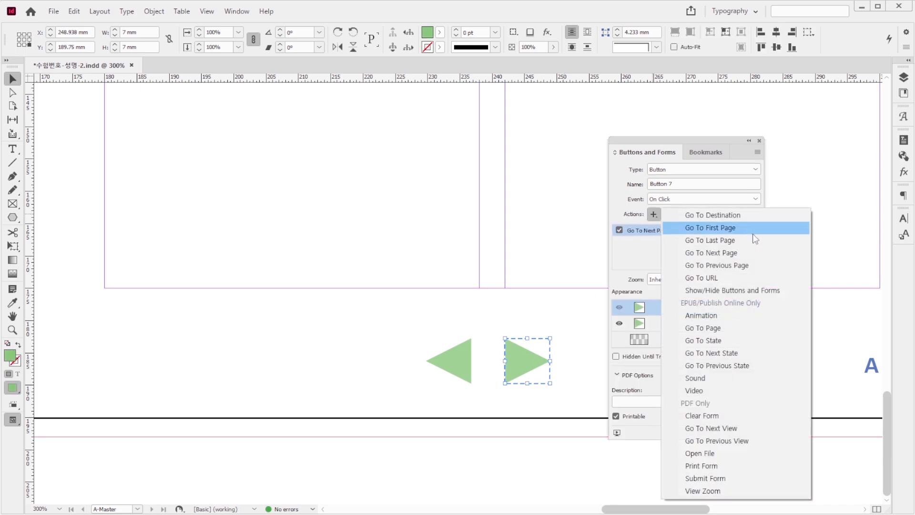
{"action": "left_click", "coordinate": [719, 253]}
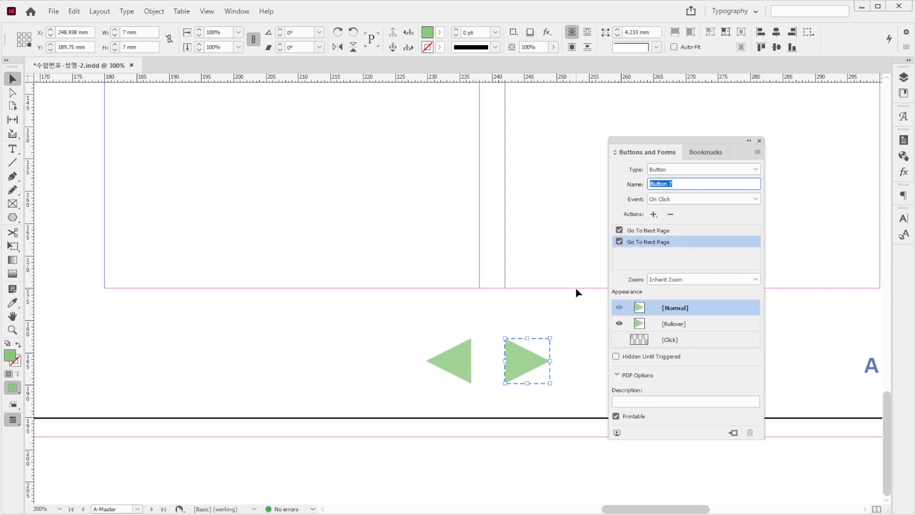
{"action": "key", "text": "ctrl+z"}
{"action": "left_click", "coordinate": [575, 320]}
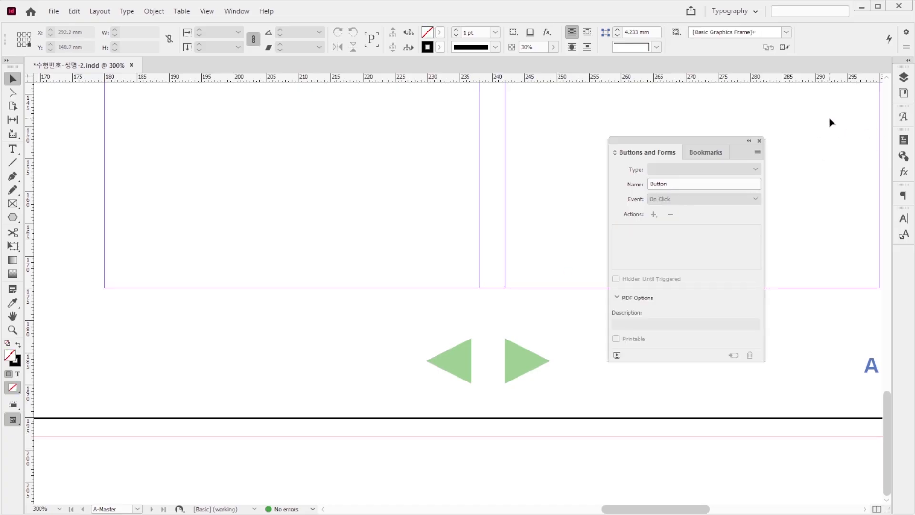
{"action": "key", "text": "F12"}
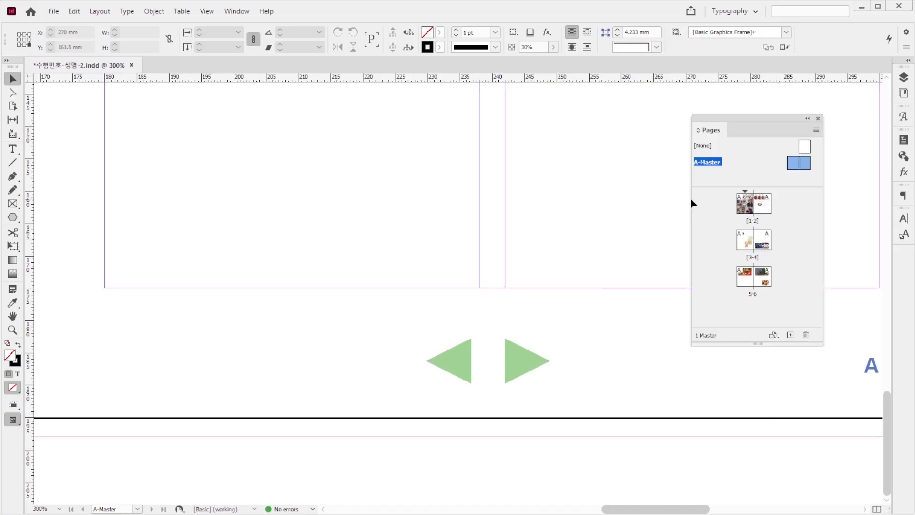
{"action": "double_click", "coordinate": [745, 205]}
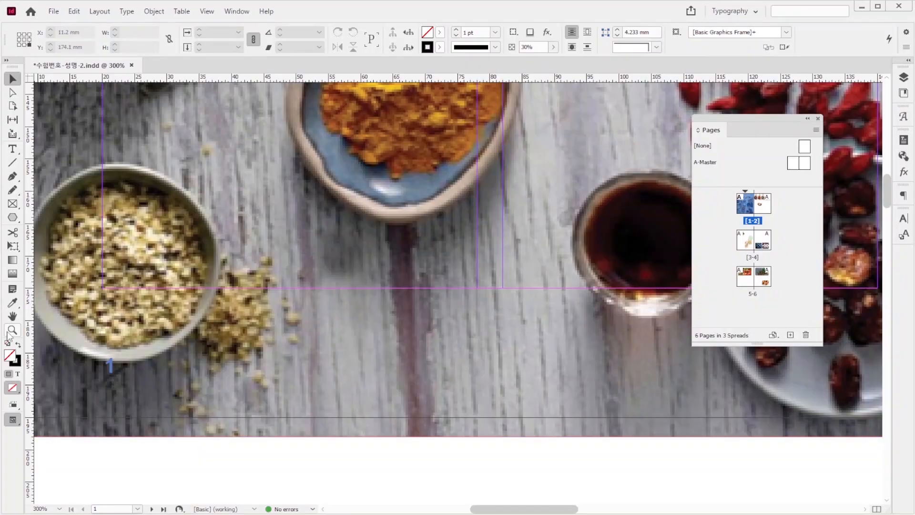
{"action": "double_click", "coordinate": [8, 334]}
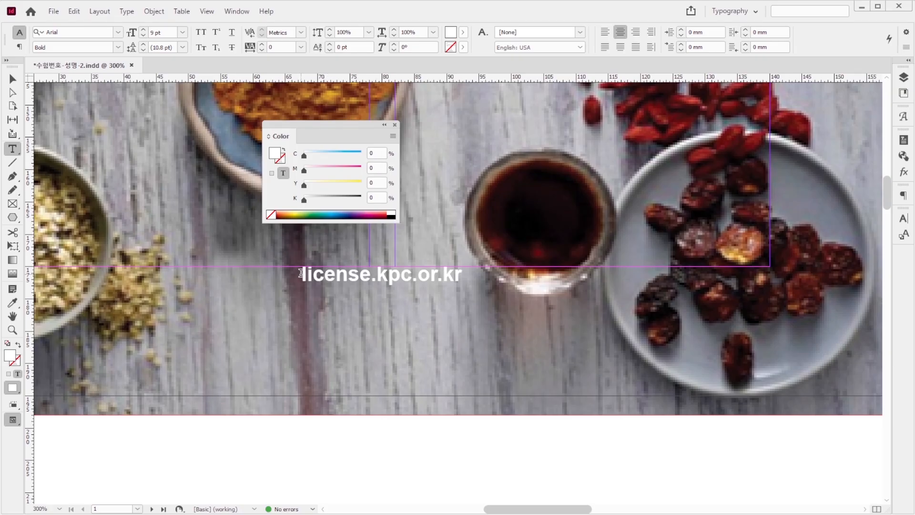
{"action": "left_click_drag", "start_coordinate": [301, 277], "coordinate": [478, 275]}
{"action": "left_click", "coordinate": [12, 77]}
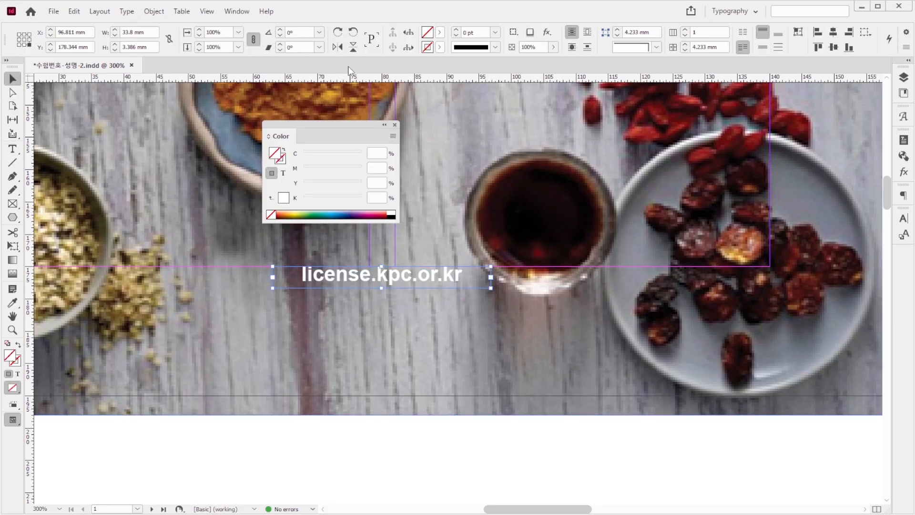
{"action": "left_click", "coordinate": [242, 13]}
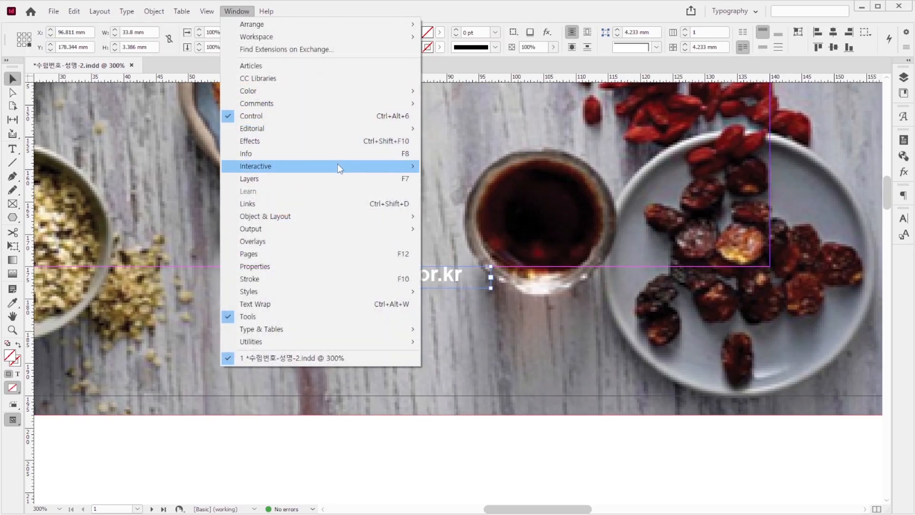
{"action": "mouse_move", "coordinate": [337, 164]}
{"action": "left_click", "coordinate": [466, 216]}
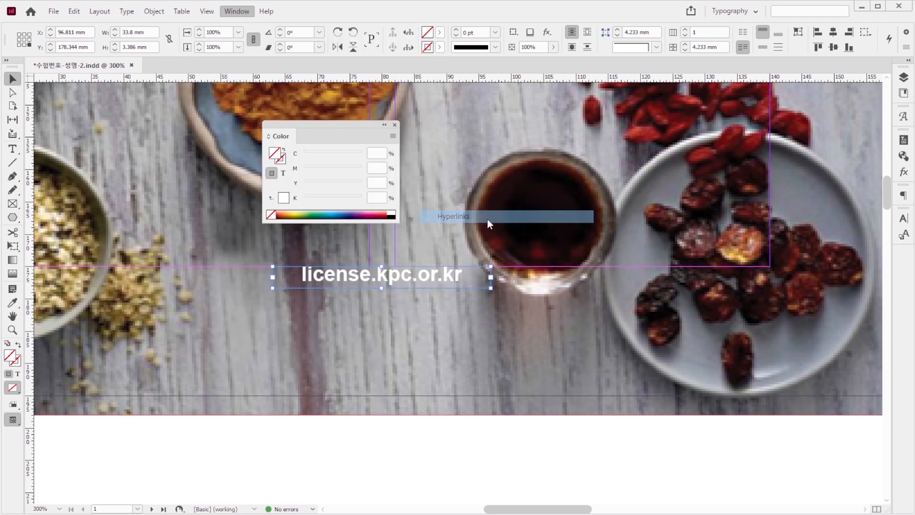
{"action": "left_click", "coordinate": [787, 182]}
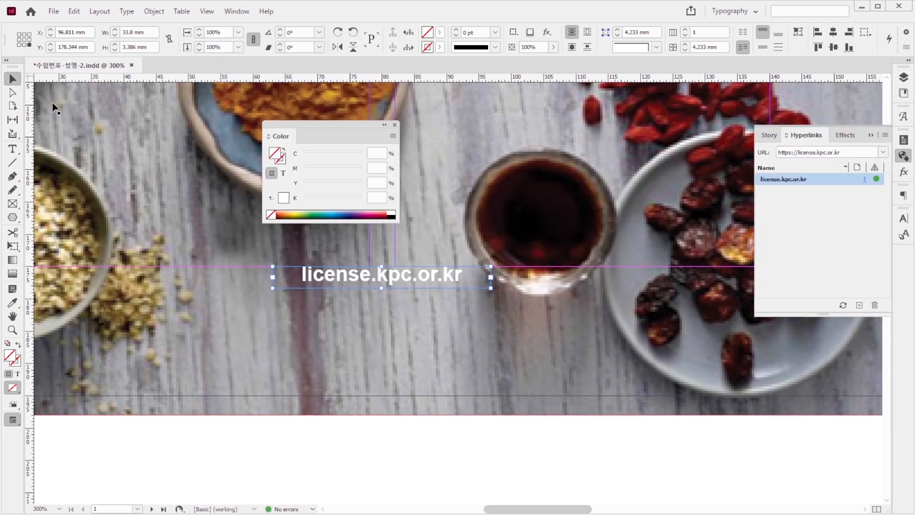
{"action": "left_click", "coordinate": [157, 241]}
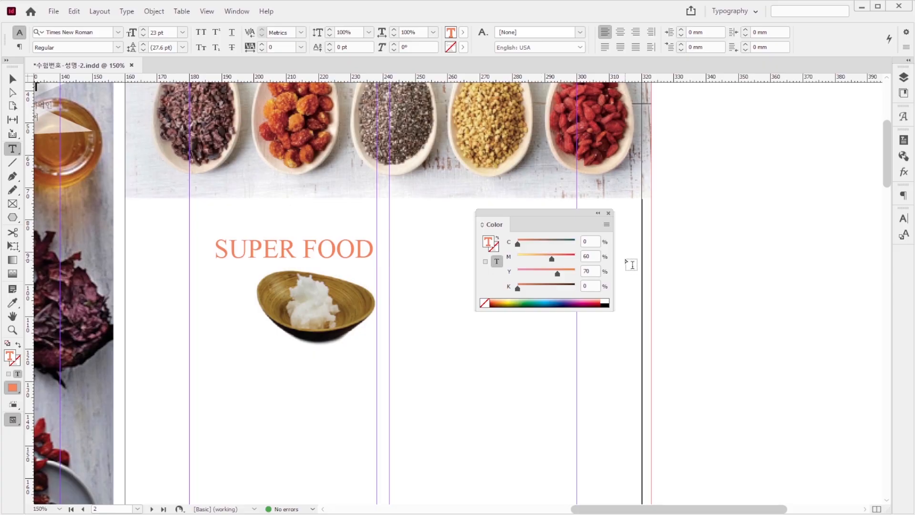
Step: Color the SUPER FOOD title on page 2 with C=0, M=60, Y=70, K=0
{"action": "left_click", "coordinate": [590, 270]}
{"action": "left_click_drag", "start_coordinate": [219, 244], "coordinate": [387, 253]}
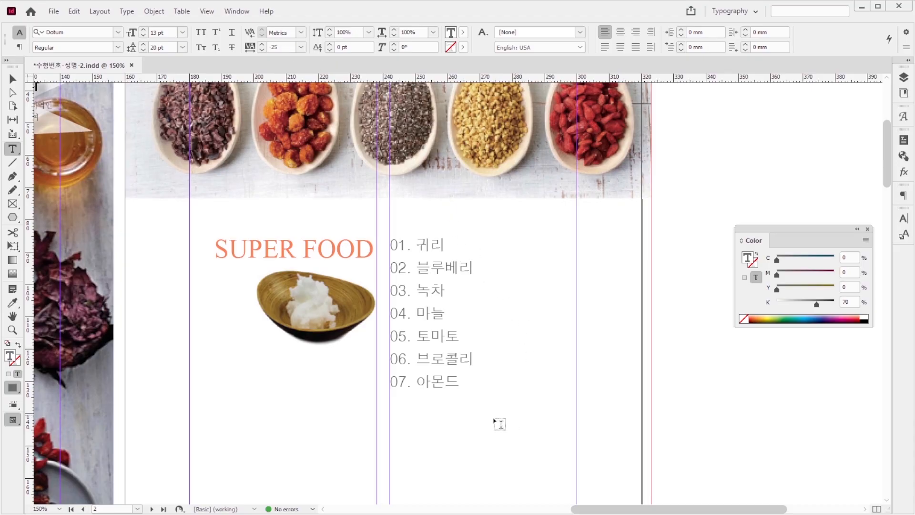
Step: Select the seven-item food list on page 2 and compare its styling with the reference image 1급-202.jpg
{"action": "left_click", "coordinate": [471, 384]}
{"action": "left_click_drag", "start_coordinate": [471, 384], "coordinate": [388, 246]}
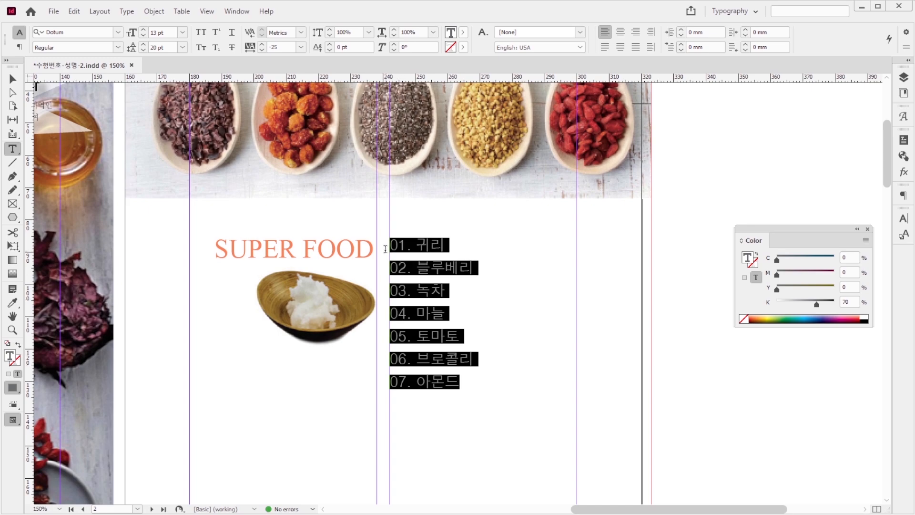
{"action": "key", "text": "alt+Tab"}
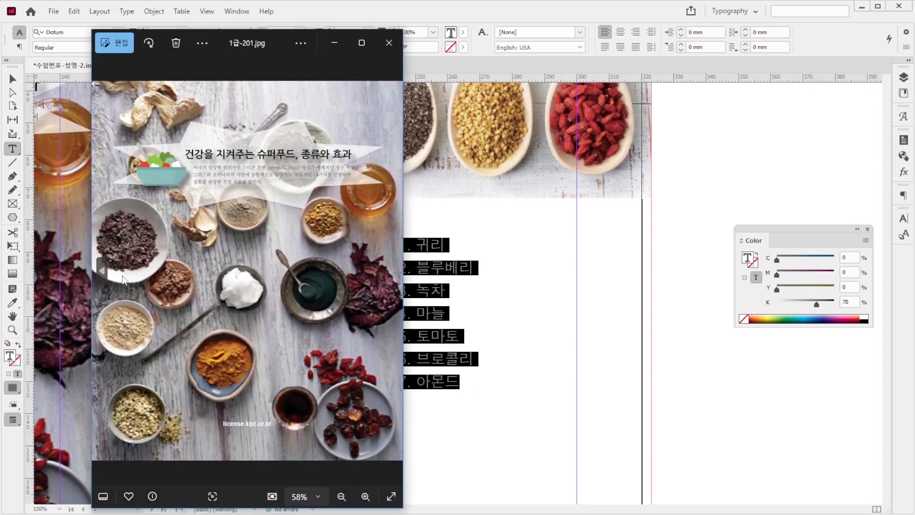
{"action": "left_click", "coordinate": [392, 271]}
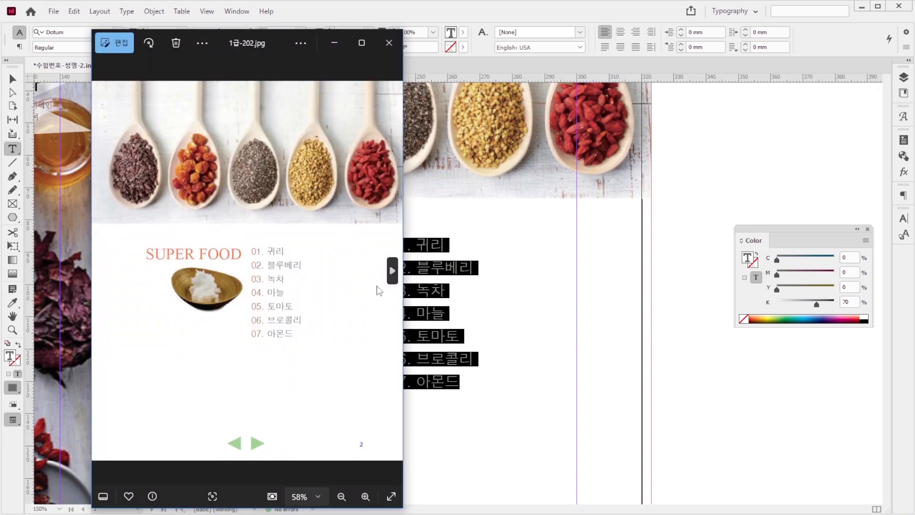
{"action": "left_click", "coordinate": [466, 242]}
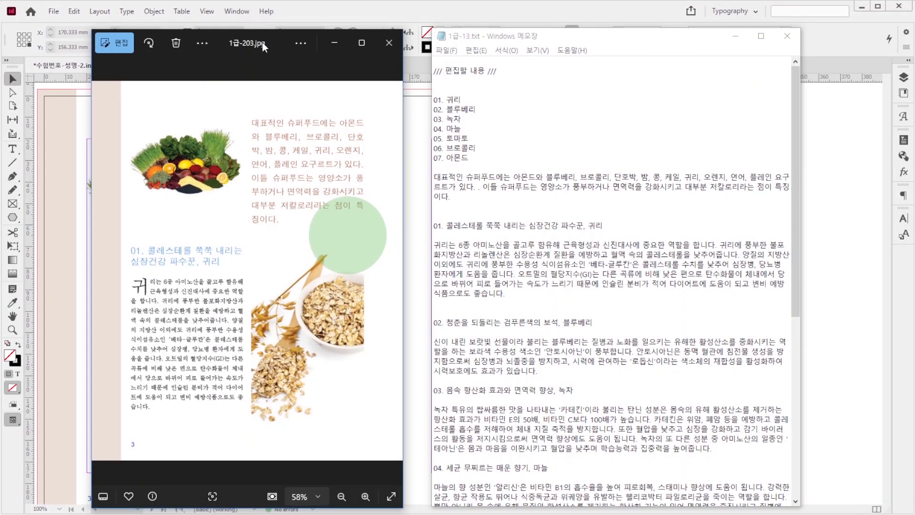
Step: Copy the introductory superfood paragraph from the 1급-13.txt notes and draw a text frame atop page 3's second column
{"action": "left_click", "coordinate": [449, 198]}
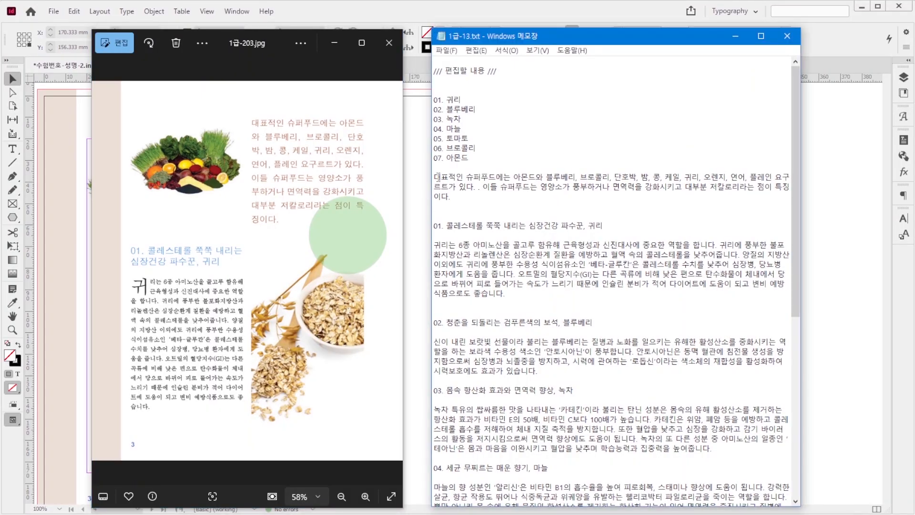
{"action": "left_click_drag", "start_coordinate": [434, 177], "coordinate": [461, 200]}
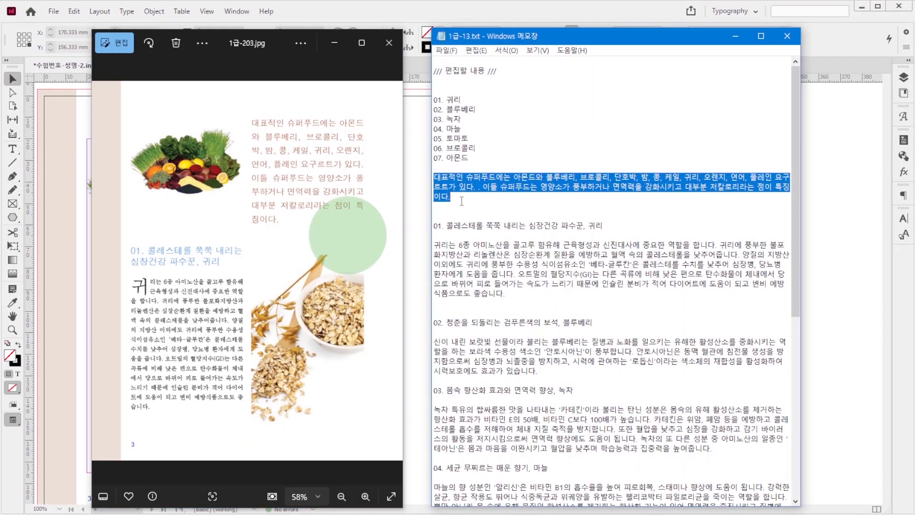
{"action": "left_click", "coordinate": [530, 9]}
{"action": "left_click", "coordinate": [12, 149]}
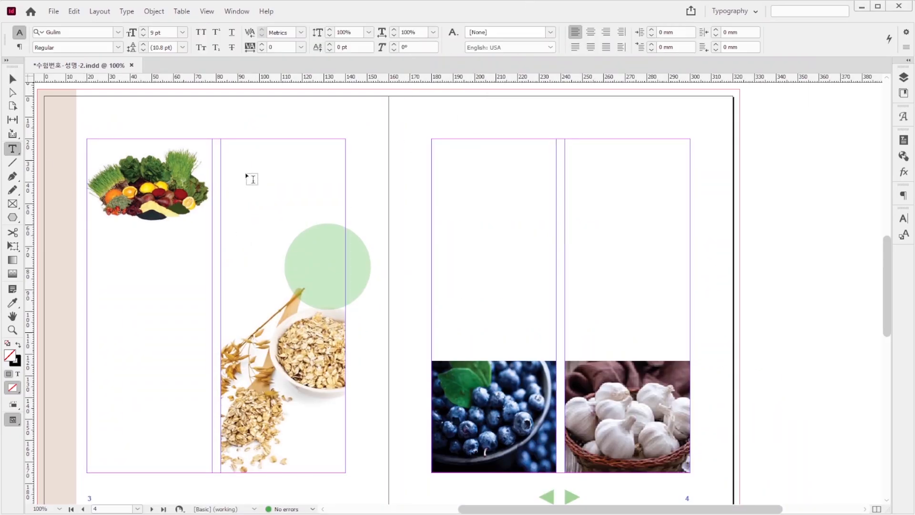
{"action": "left_click_drag", "start_coordinate": [221, 139], "coordinate": [349, 247]}
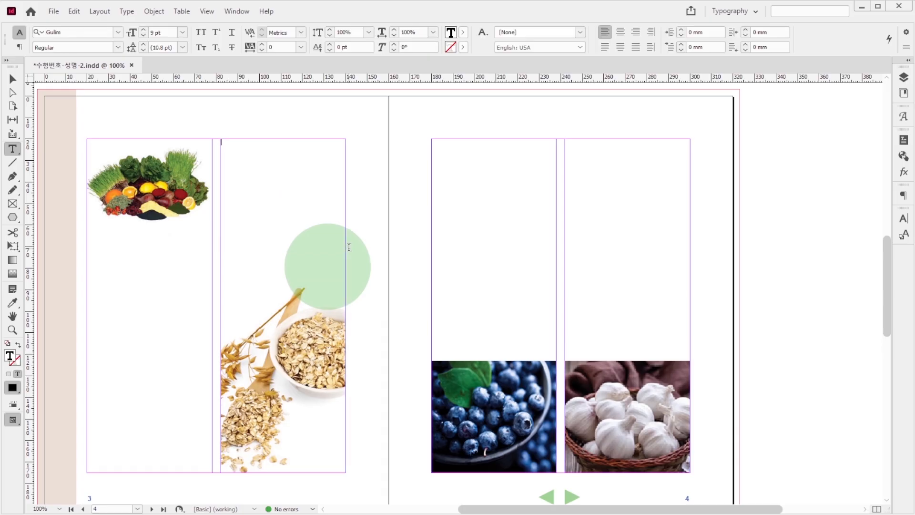
Step: Undo the recent text-frame changes until the article text is back on page 3 and in page 4's first column
{"action": "key", "text": "ctrl+z"}
{"action": "key", "text": "ctrl+z"}
{"action": "key", "text": "ctrl+z"}
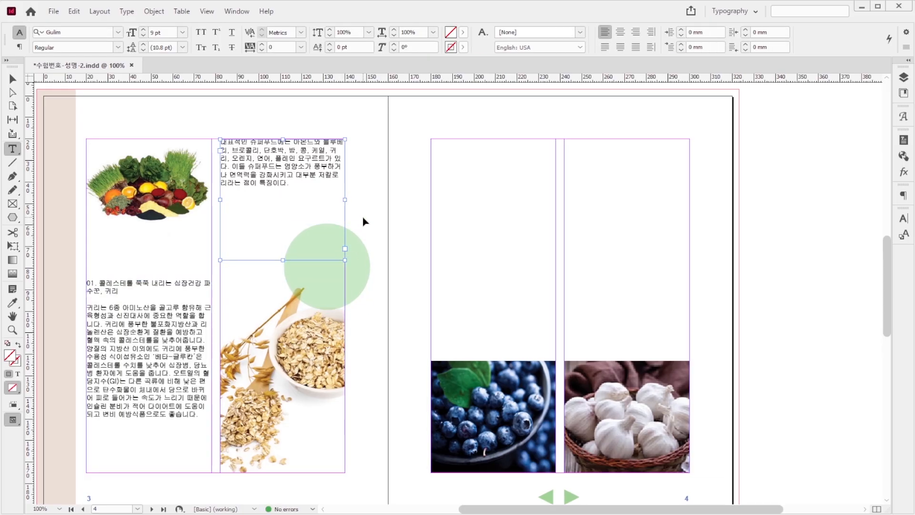
{"action": "key", "text": "ctrl+z"}
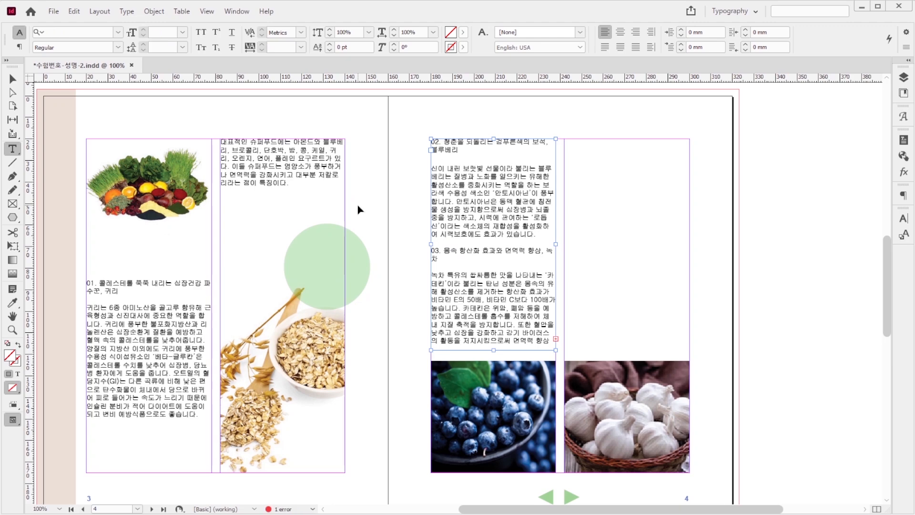
{"action": "key", "text": "ctrl+z"}
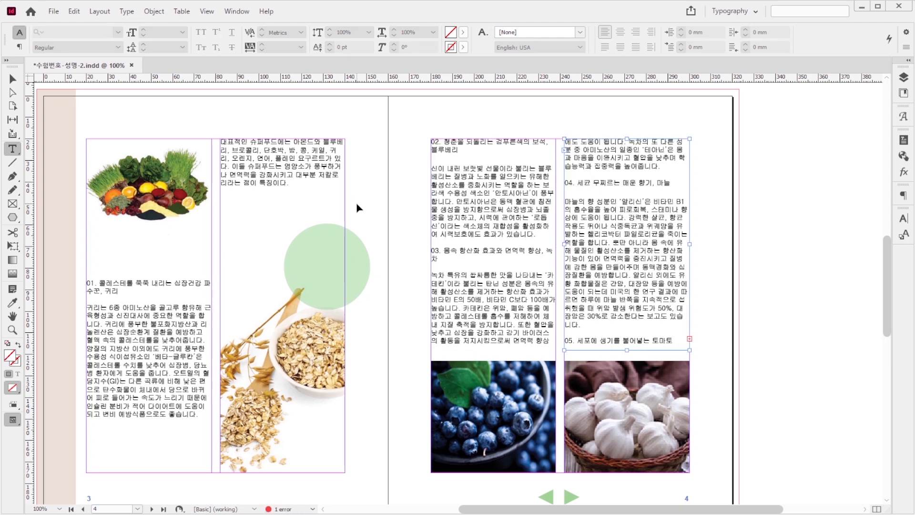
{"action": "key", "text": "ctrl+z"}
Step: Thread the overset text from page 4's first column into a new 58 × 98 mm frame above the garlic photo
{"action": "left_click", "coordinate": [556, 339]}
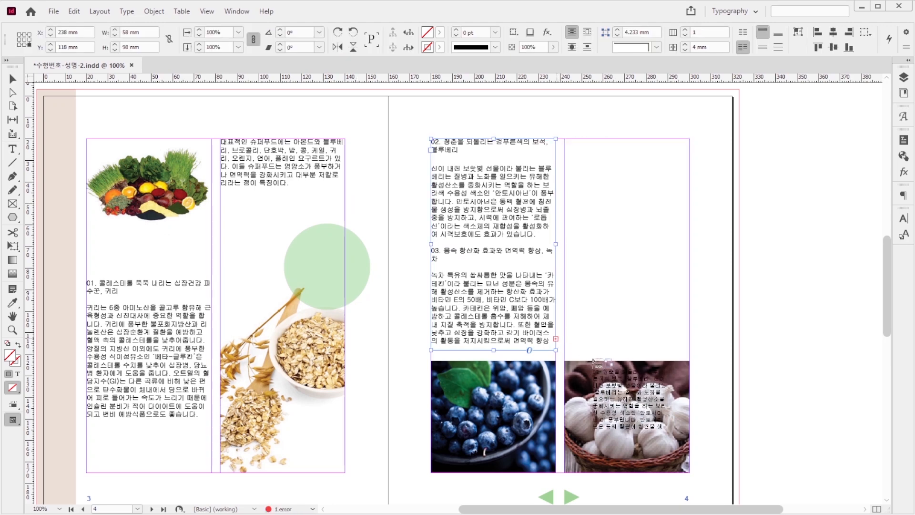
{"action": "left_click", "coordinate": [567, 141]}
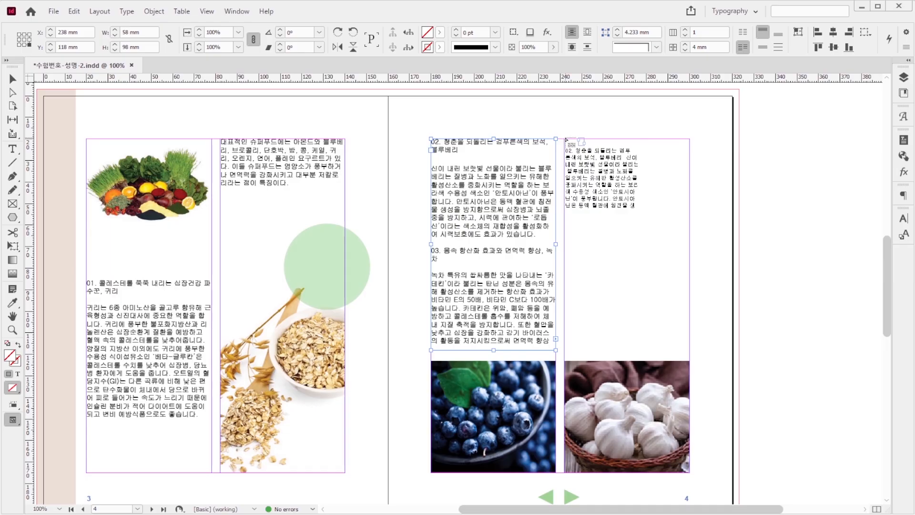
{"action": "left_click_drag", "start_coordinate": [565, 139], "coordinate": [691, 349]}
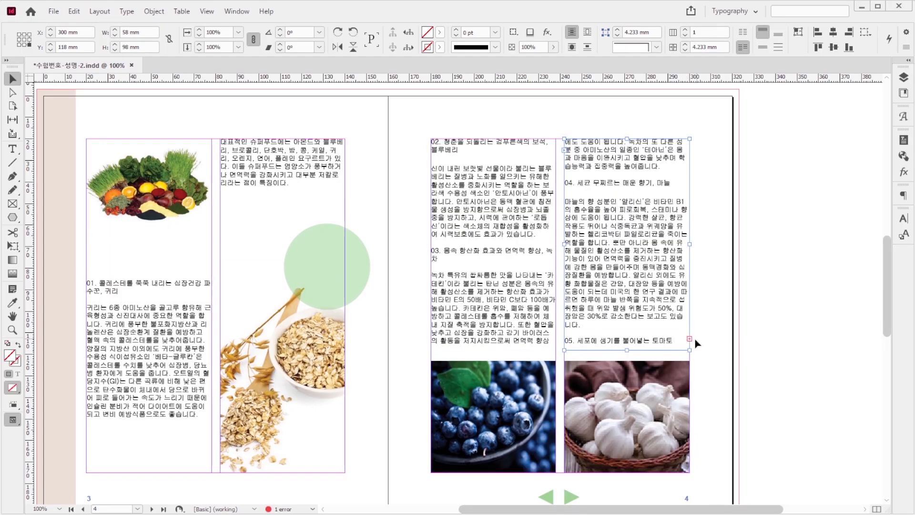
Step: Continue the overset text on page 5 in two threaded frames below the tomato photo, the first about 60 × 82 mm
{"action": "left_click", "coordinate": [690, 339]}
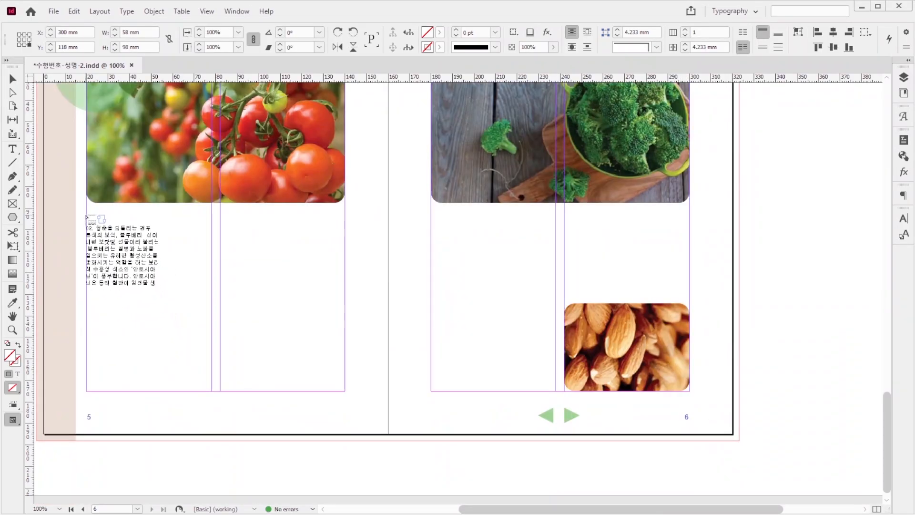
{"action": "left_click_drag", "start_coordinate": [87, 215], "coordinate": [217, 396]}
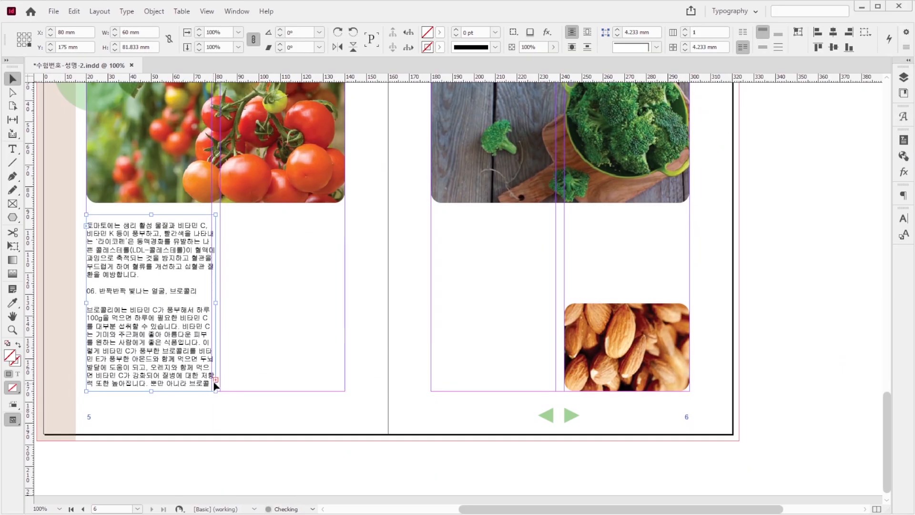
{"action": "left_click", "coordinate": [216, 379]}
{"action": "left_click_drag", "start_coordinate": [220, 215], "coordinate": [347, 392]}
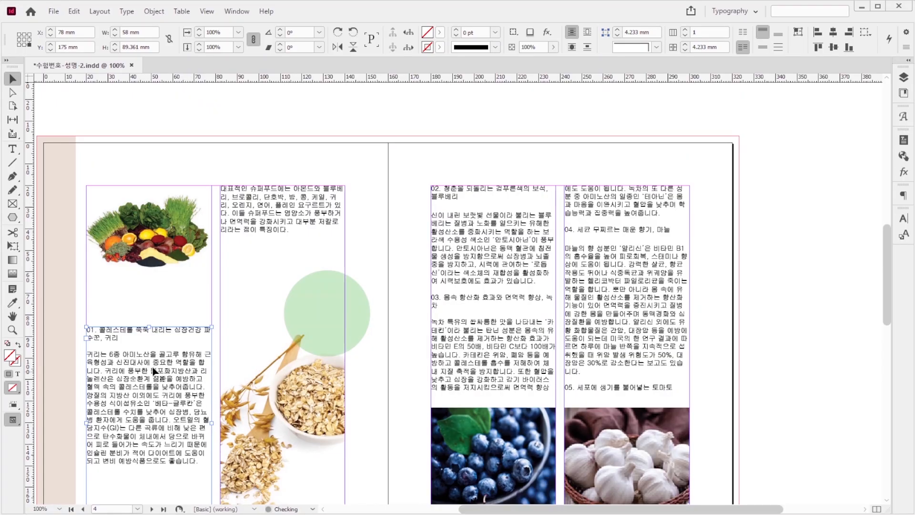
Step: Create the paragraph style 중제목 for the text frames on pages 3 and 4: Dotum Regular 13 pt, color C=70 M=30 Y=0 K=0
{"action": "left_click", "coordinate": [299, 203], "text": "shift"}
{"action": "left_click", "coordinate": [512, 271], "text": "shift"}
{"action": "left_click", "coordinate": [613, 266], "text": "shift"}
{"action": "left_click", "coordinate": [614, 267], "text": "shift"}
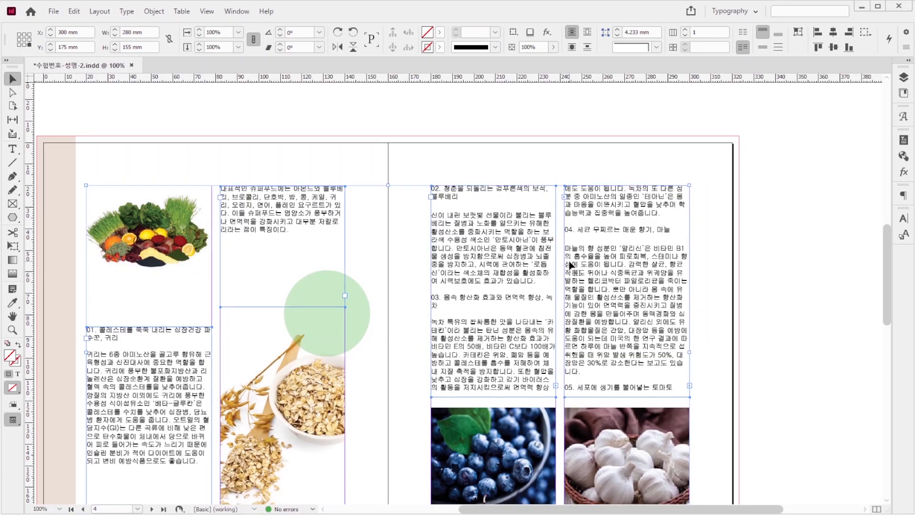
{"action": "key", "text": "F11"}
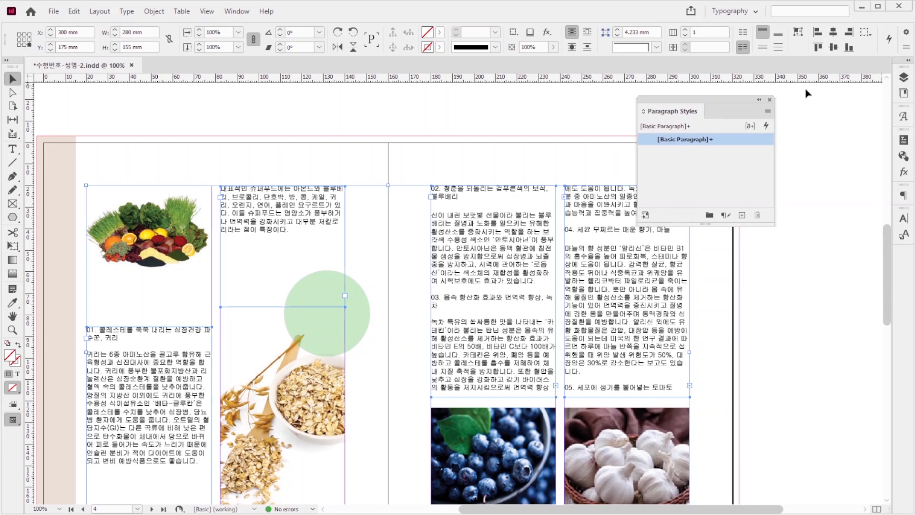
{"action": "left_click", "coordinate": [767, 111]}
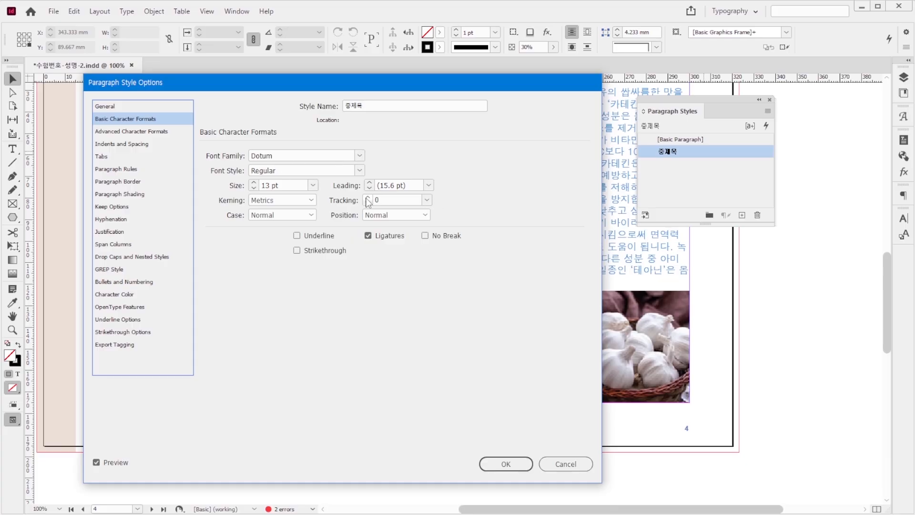
{"action": "left_click", "coordinate": [127, 296]}
{"action": "left_click", "coordinate": [405, 219]}
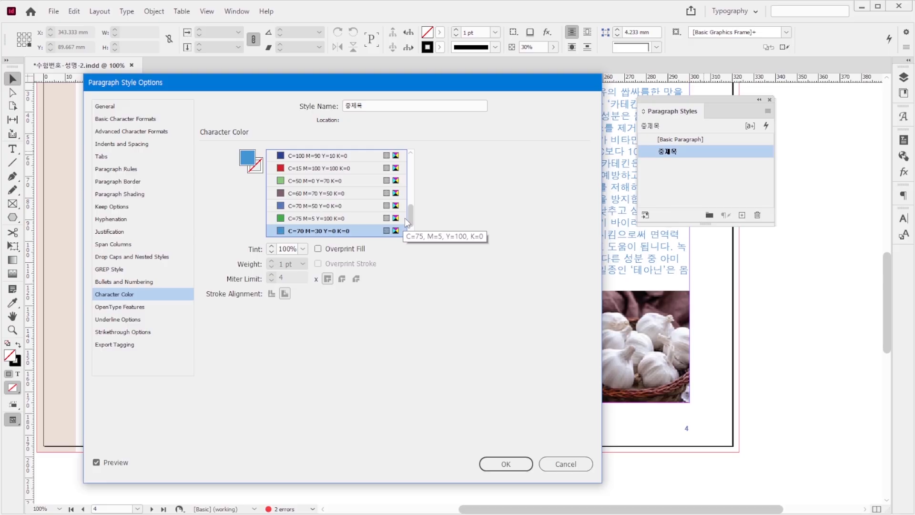
{"action": "left_click", "coordinate": [506, 464]}
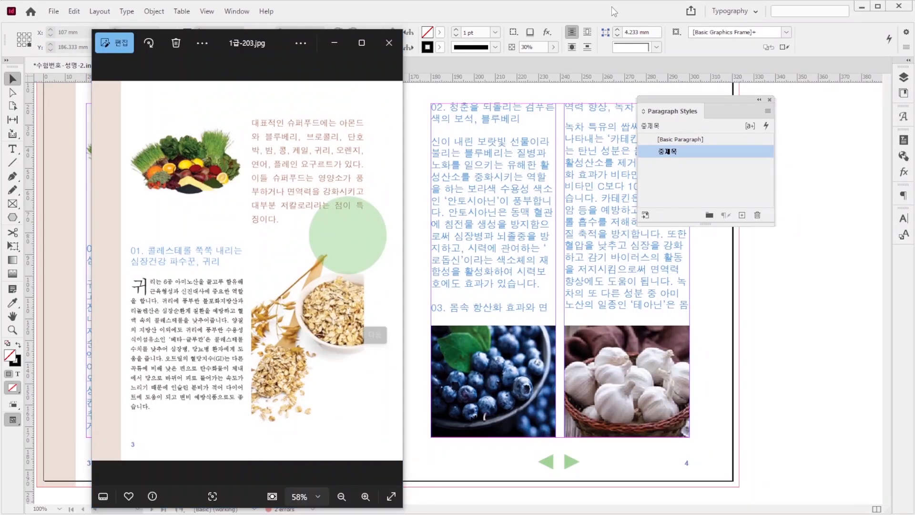
Step: Create the paragraph style 본문 for page 3's oat paragraph: Batang Regular 8.5 pt, 14 pt leading, two-line drop cap, black C=0 M=0 Y=0 K=100
{"action": "left_click", "coordinate": [13, 149]}
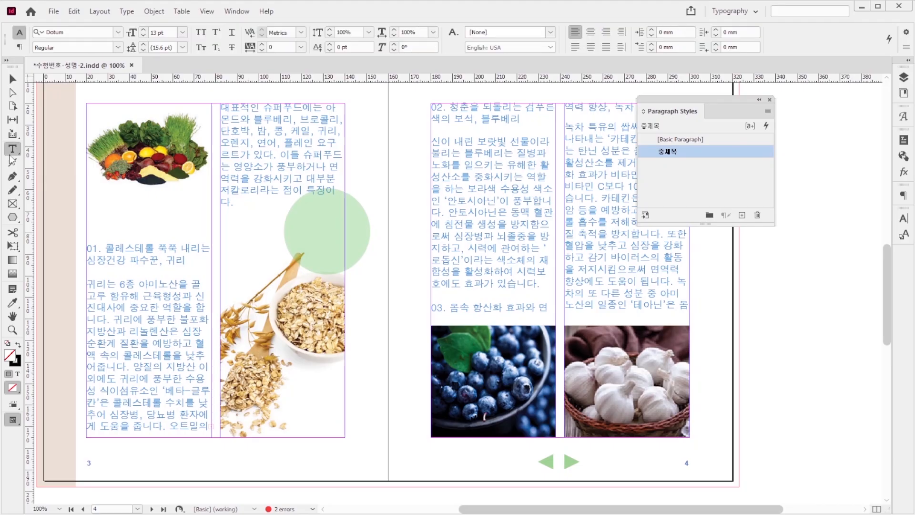
{"action": "left_click_drag", "start_coordinate": [90, 284], "coordinate": [213, 423]}
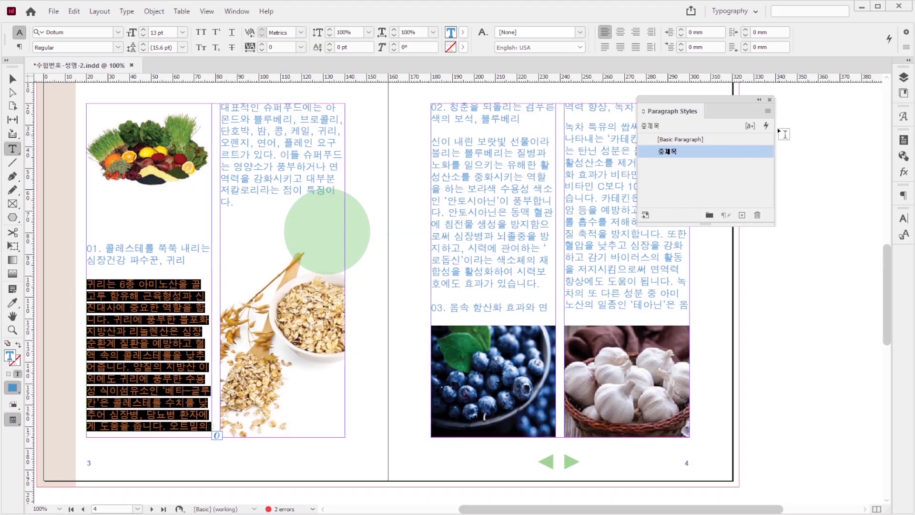
{"action": "left_click", "coordinate": [767, 110]}
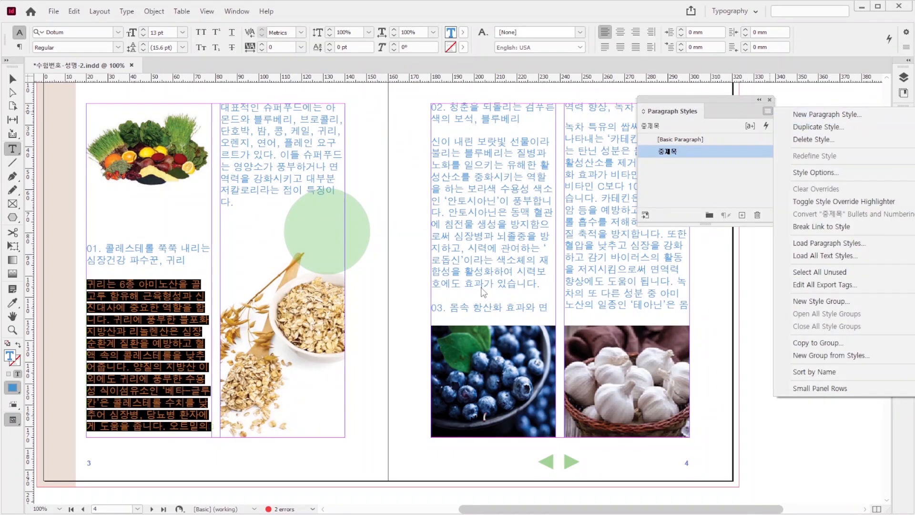
{"action": "left_click", "coordinate": [725, 164]}
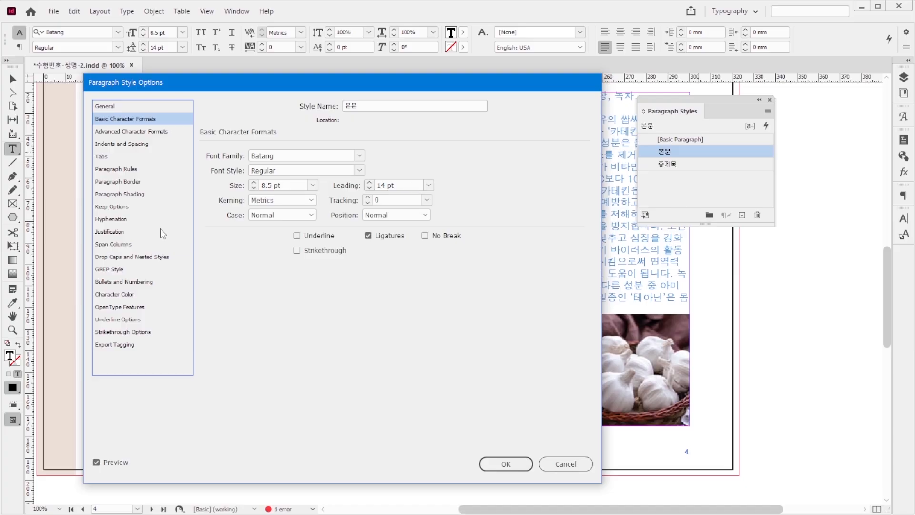
{"action": "left_click", "coordinate": [154, 256]}
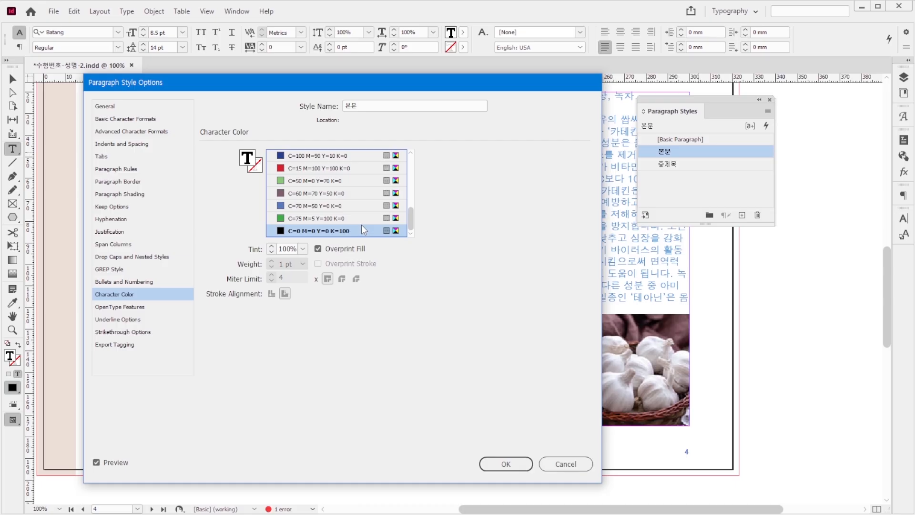
{"action": "left_click", "coordinate": [505, 464]}
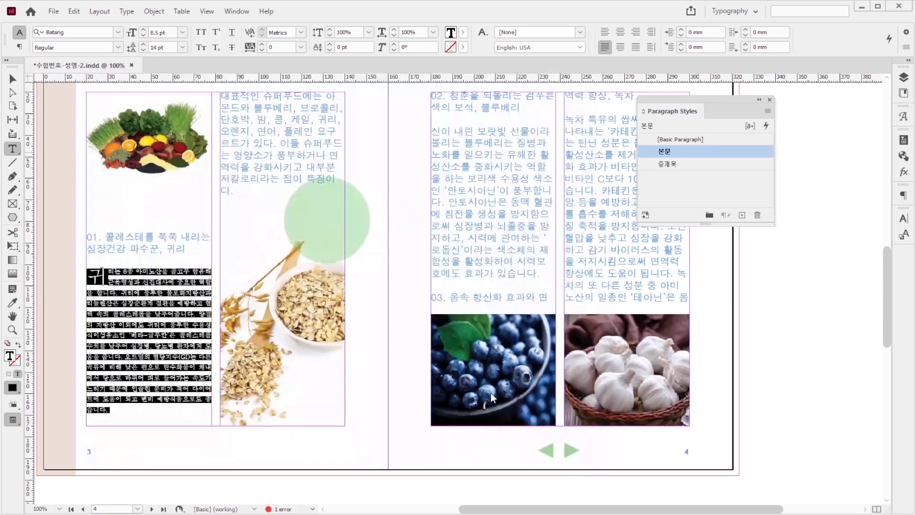
Step: Apply the 본문 style to page 4's blueberry, green tea and garlic body paragraphs, checking against the page 3 reference image
{"action": "key", "text": "alt+Tab"}
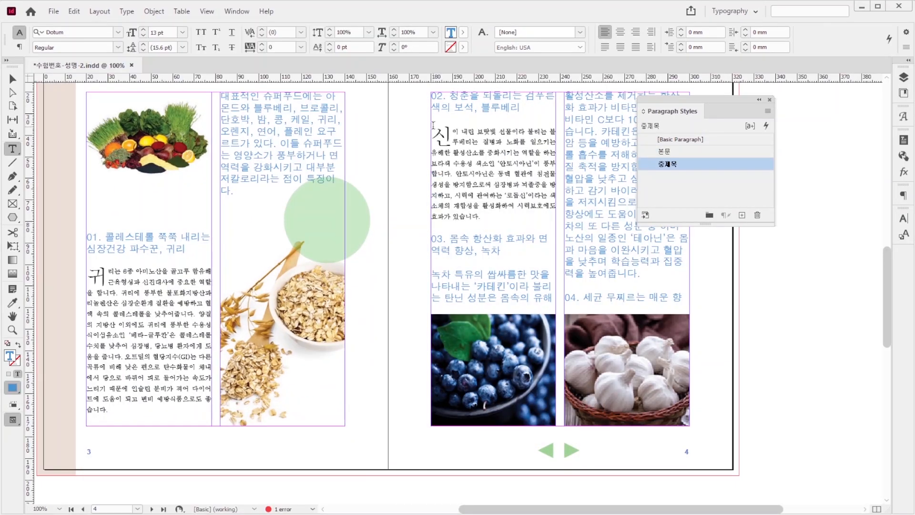
{"action": "left_click_drag", "start_coordinate": [433, 125], "coordinate": [482, 217]}
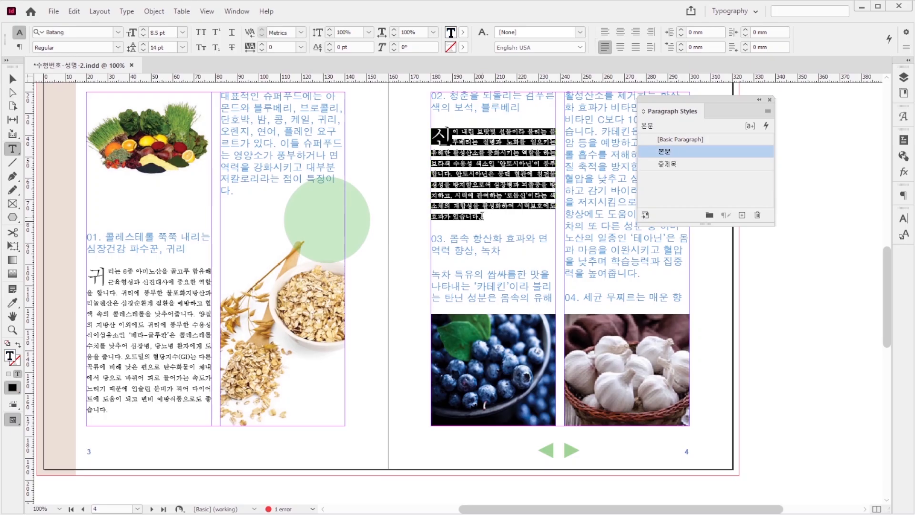
{"action": "left_click_drag", "start_coordinate": [432, 275], "coordinate": [665, 269]}
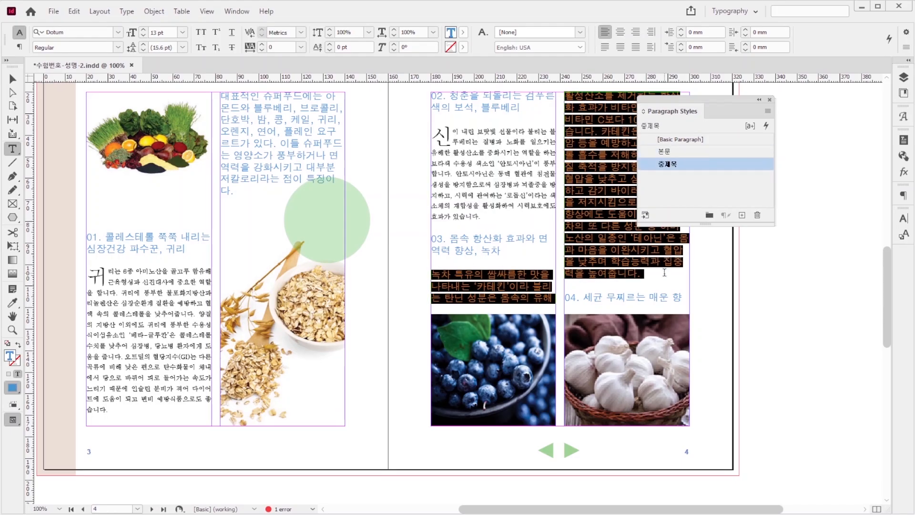
{"action": "left_click", "coordinate": [693, 153]}
{"action": "left_click_drag", "start_coordinate": [566, 250], "coordinate": [687, 307]}
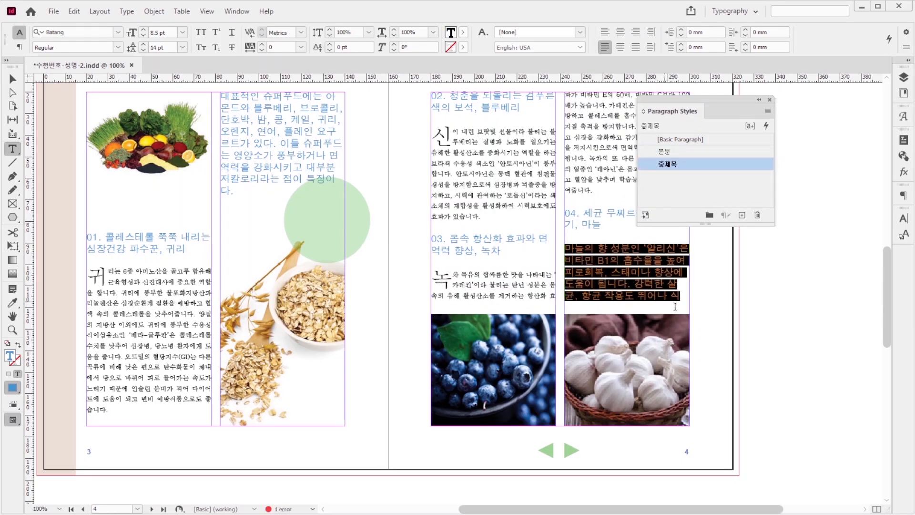
{"action": "left_click", "coordinate": [694, 152]}
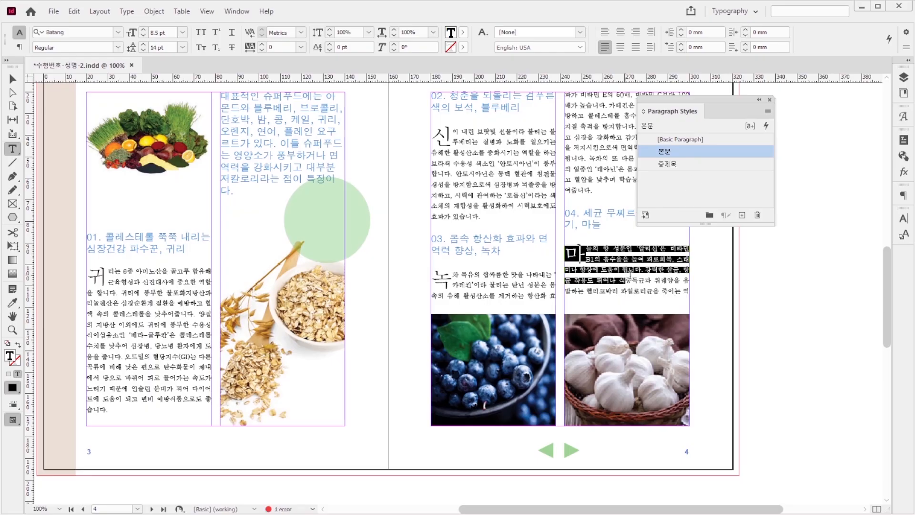
{"action": "left_click", "coordinate": [656, 256]}
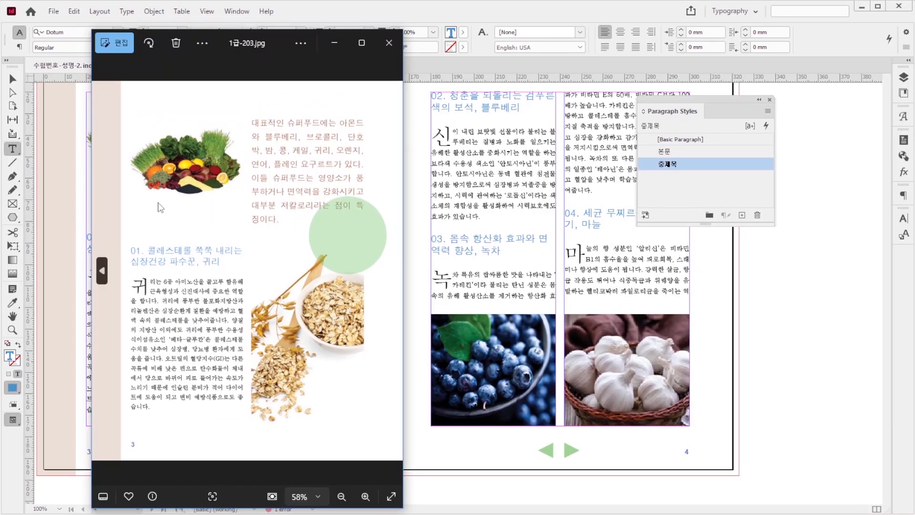
{"action": "left_click", "coordinate": [391, 17]}
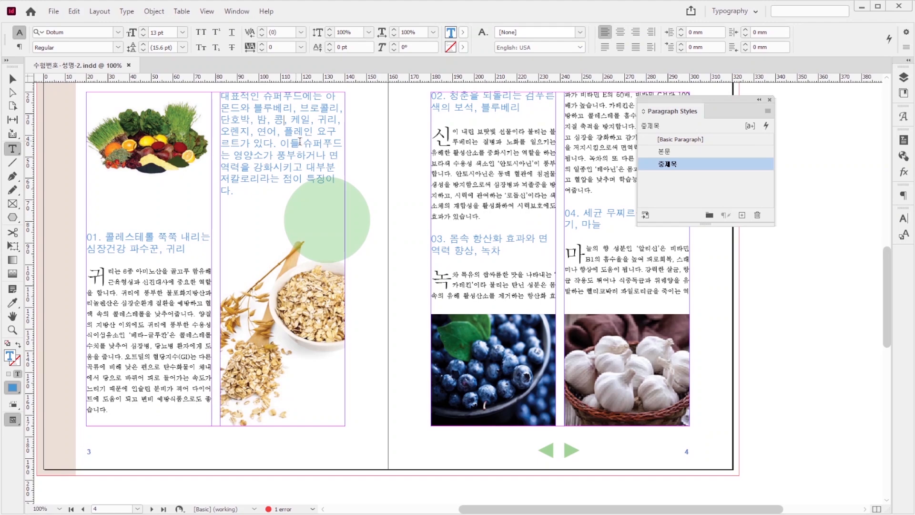
Step: Create the paragraph style 소제목 for page 3's intro paragraph: Dotum Regular 12 pt, 20 pt leading, color C=0 M=50 Y=70 K=40
{"action": "left_click_drag", "start_coordinate": [233, 192], "coordinate": [221, 95]}
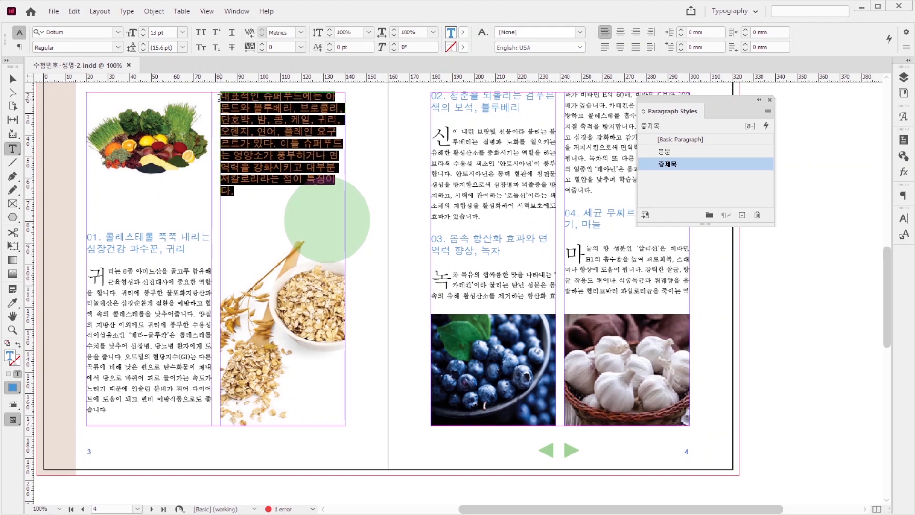
{"action": "left_click", "coordinate": [767, 111]}
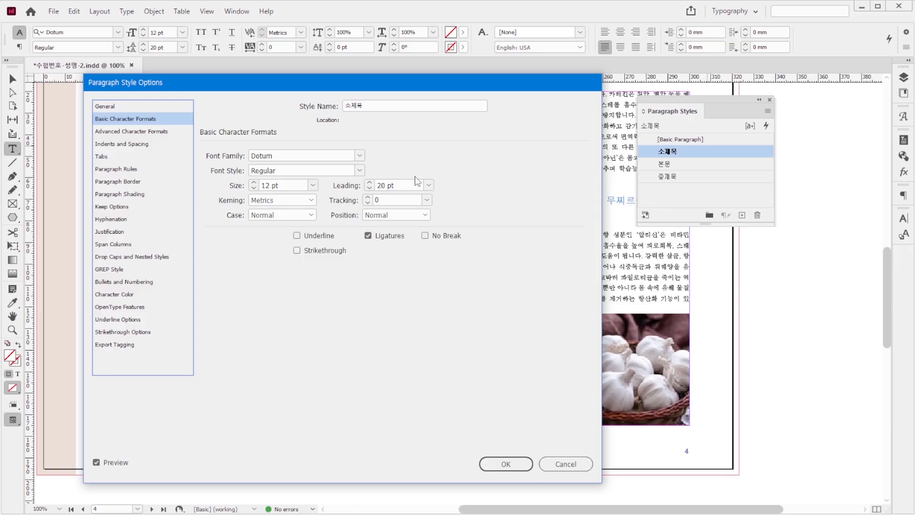
{"action": "left_click", "coordinate": [123, 294]}
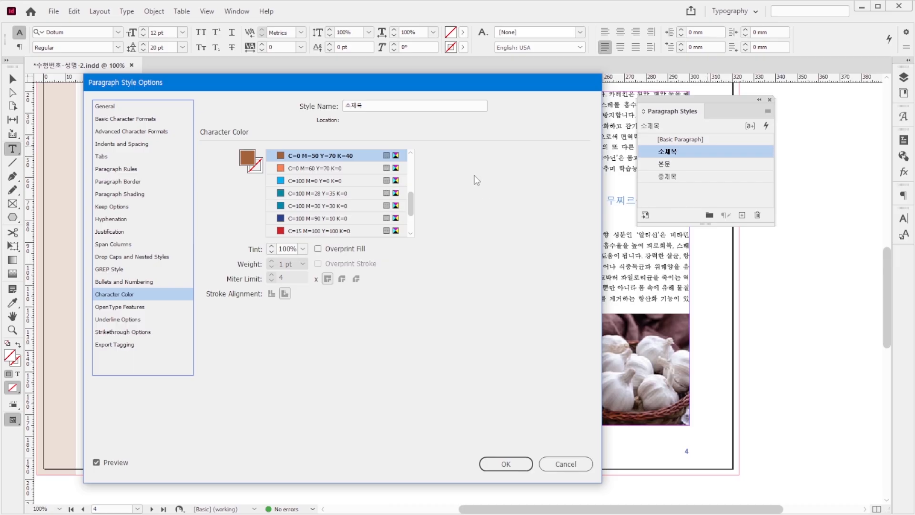
{"action": "left_click", "coordinate": [521, 463]}
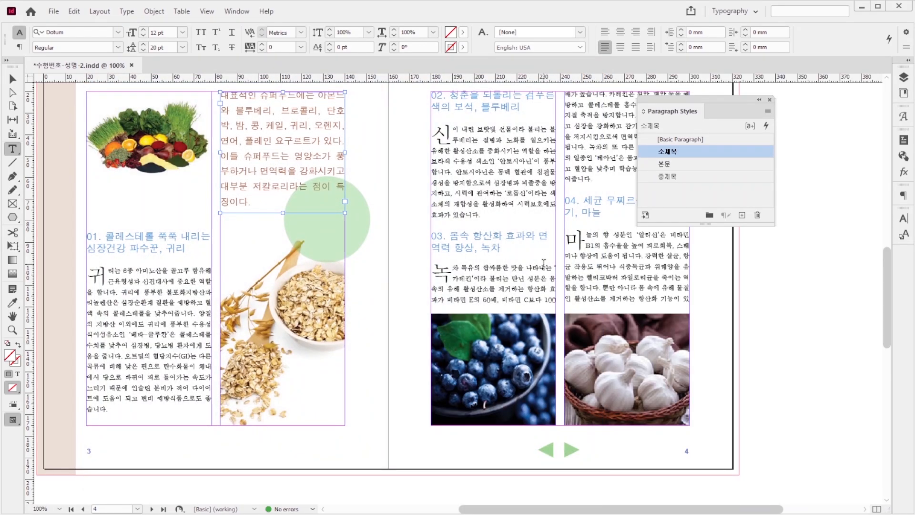
Step: Save the document and export all pages to the GTQ folder as the fixed-layout EPUB 수험번호-성명-2.epub
{"action": "key", "text": "ctrl+s"}
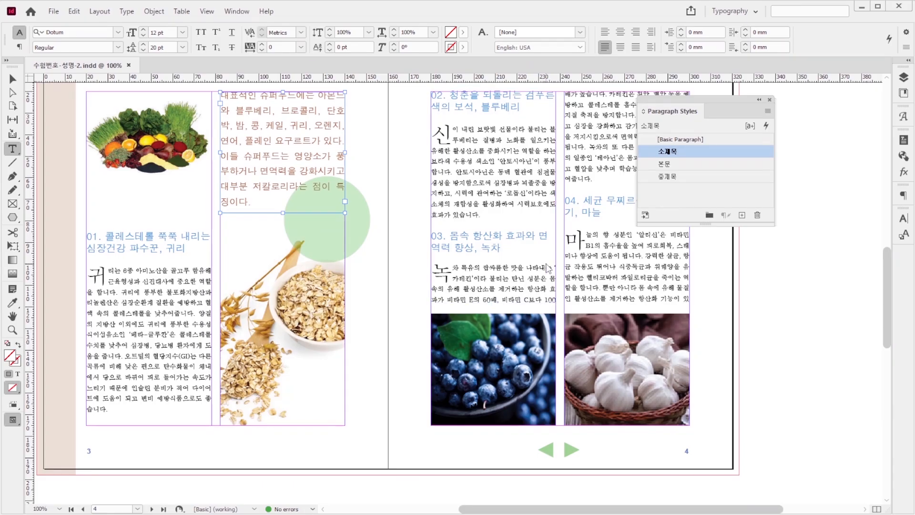
{"action": "key", "text": "ctrl+e"}
{"action": "left_click", "coordinate": [341, 399]}
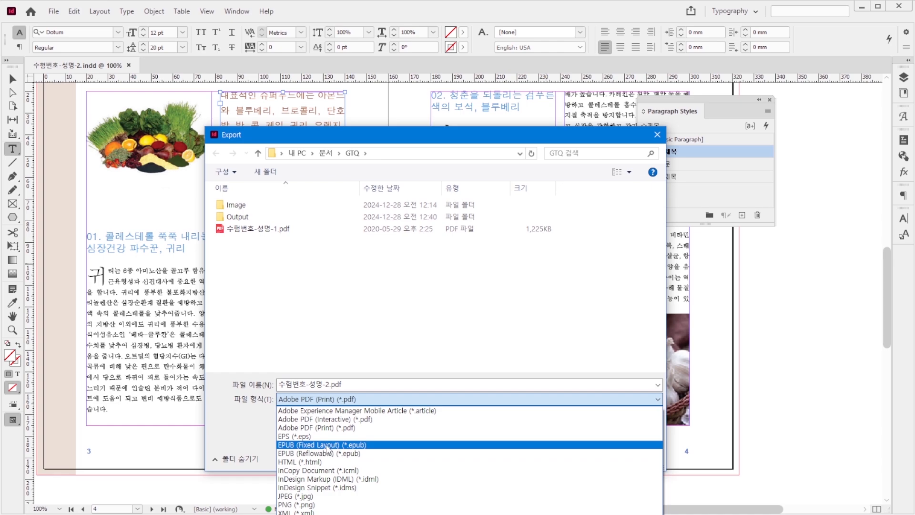
{"action": "left_click", "coordinate": [325, 445]}
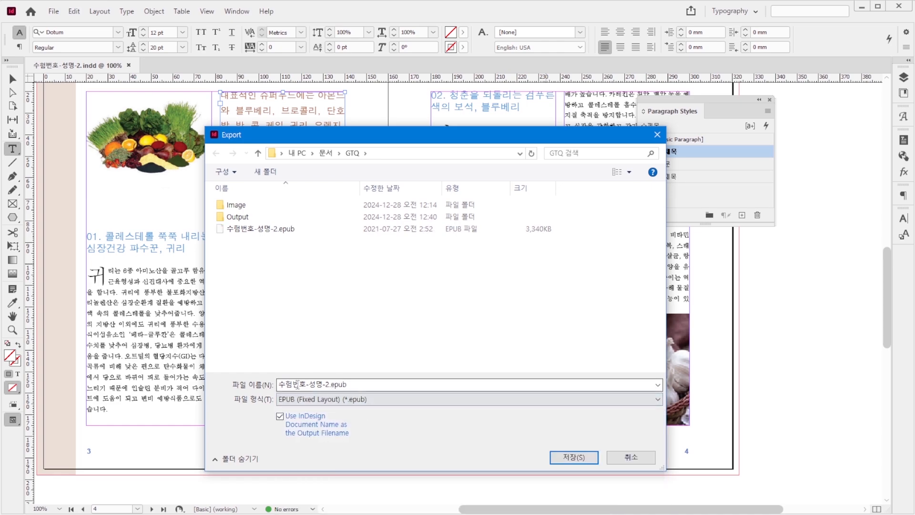
{"action": "left_click", "coordinate": [569, 453]}
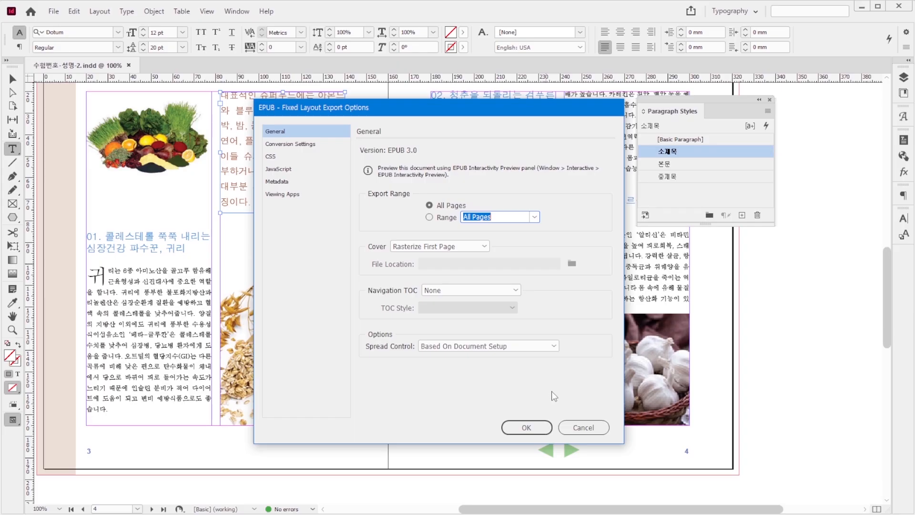
{"action": "key", "text": "Return"}
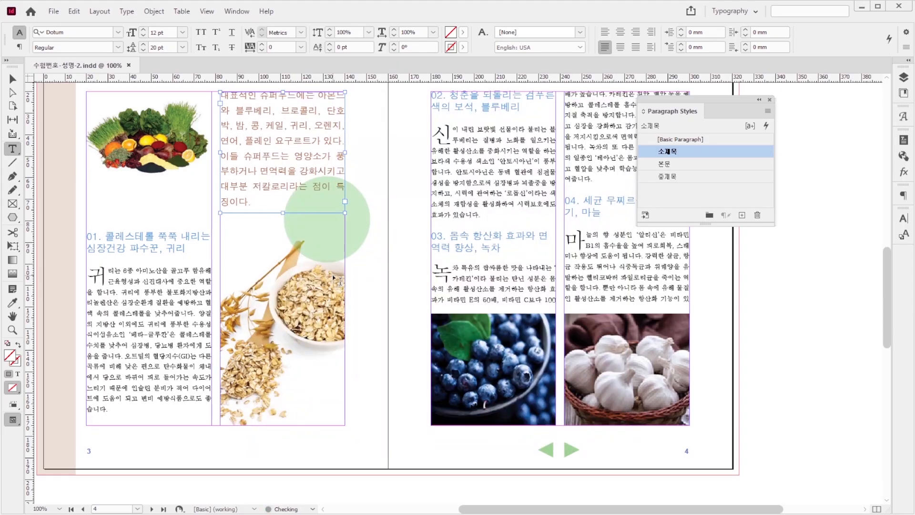
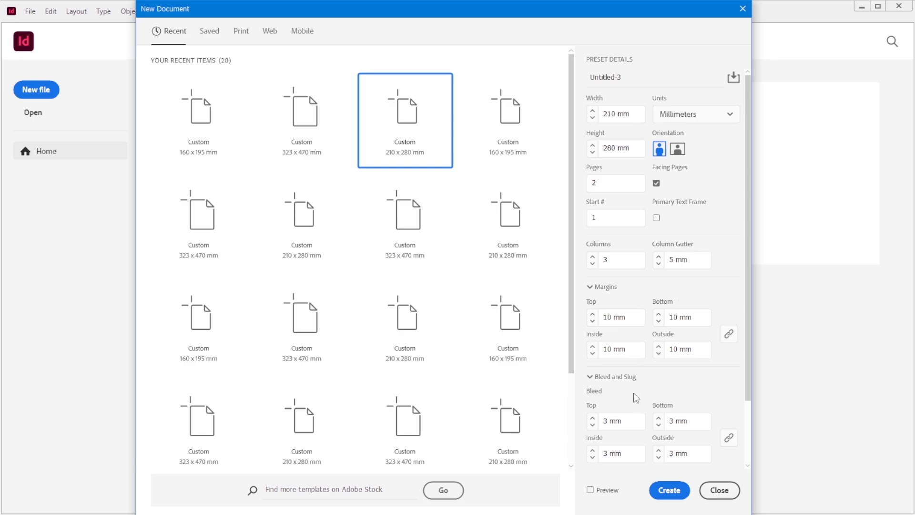
Step: Create a two-page 210 × 280 mm document with three columns and 10 mm margins, disable page shuffling and join both pages into one spread
{"action": "left_click", "coordinate": [669, 491]}
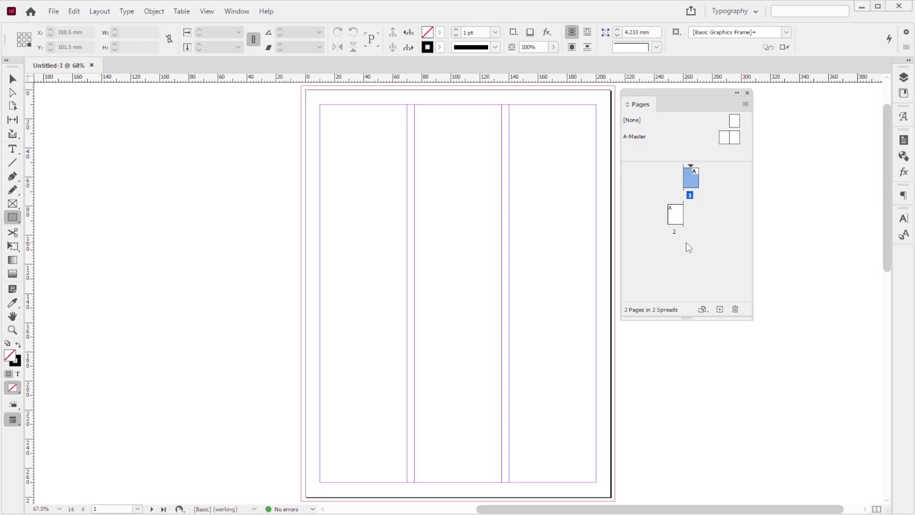
{"action": "right_click", "coordinate": [673, 213]}
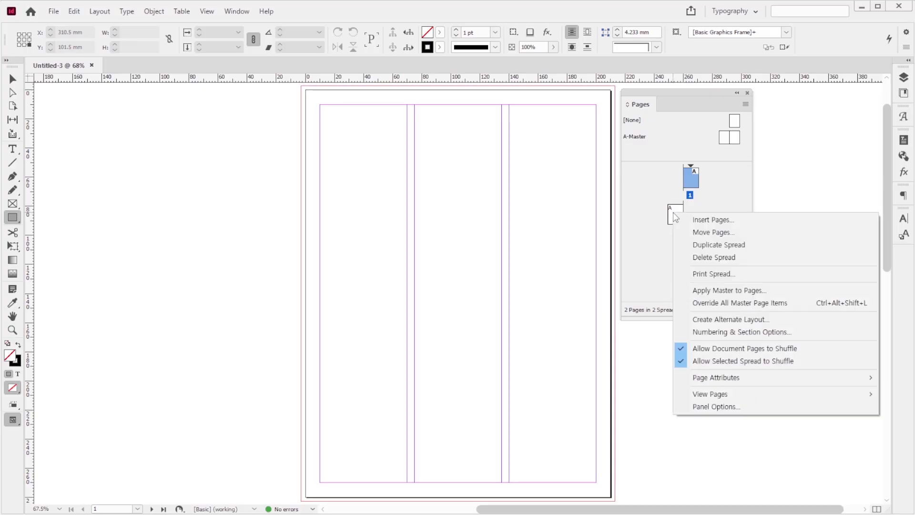
{"action": "left_click", "coordinate": [708, 348]}
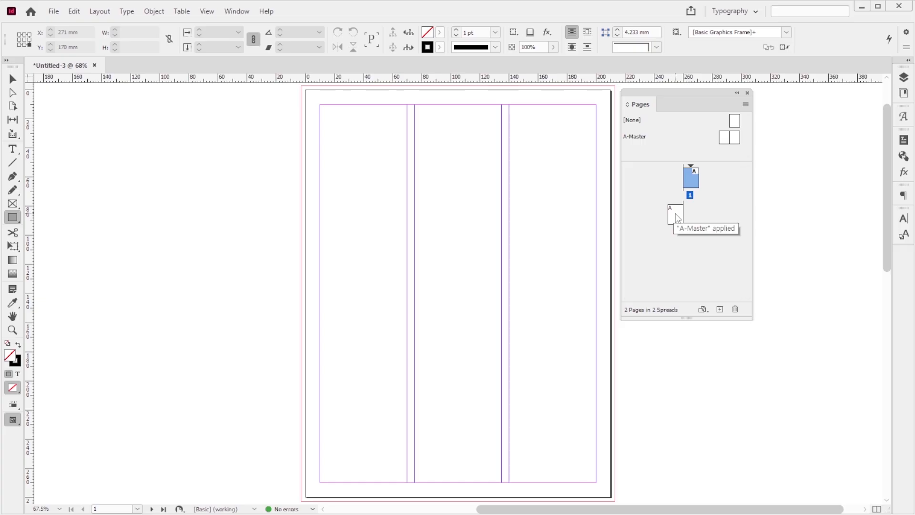
{"action": "left_click_drag", "start_coordinate": [677, 217], "coordinate": [681, 183]}
{"action": "key", "text": "v"}
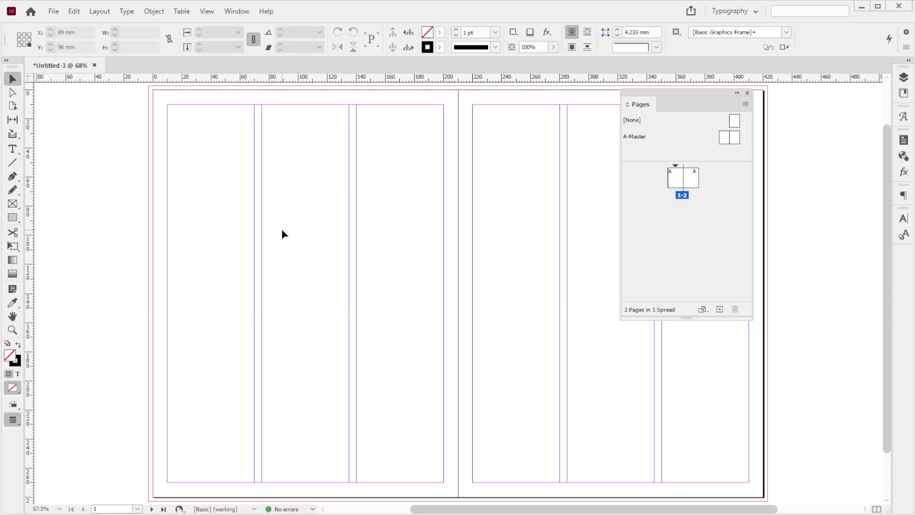
Step: Save the new document in the GTQ folder as 수험번호-성명-3
{"action": "key", "text": "ctrl+s"}
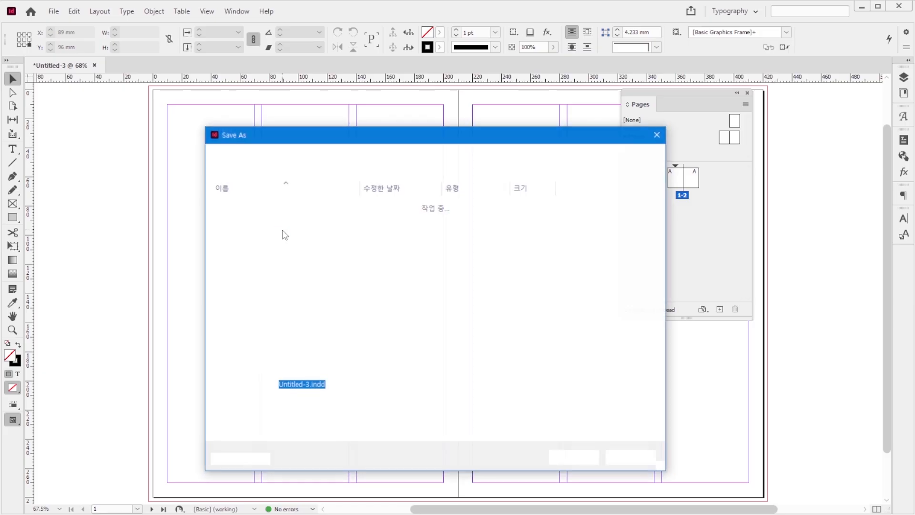
{"action": "left_click", "coordinate": [274, 241]}
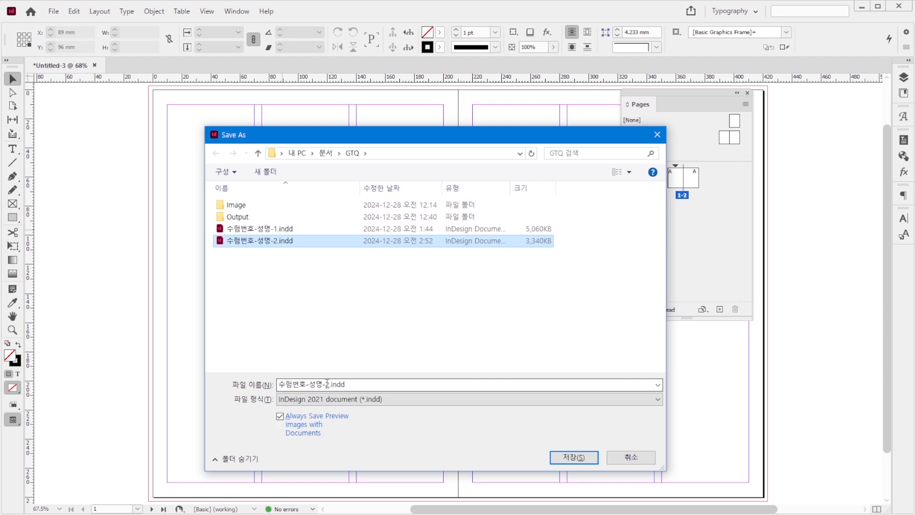
{"action": "left_click", "coordinate": [346, 384]}
{"action": "left_click_drag", "start_coordinate": [326, 384], "coordinate": [370, 385]}
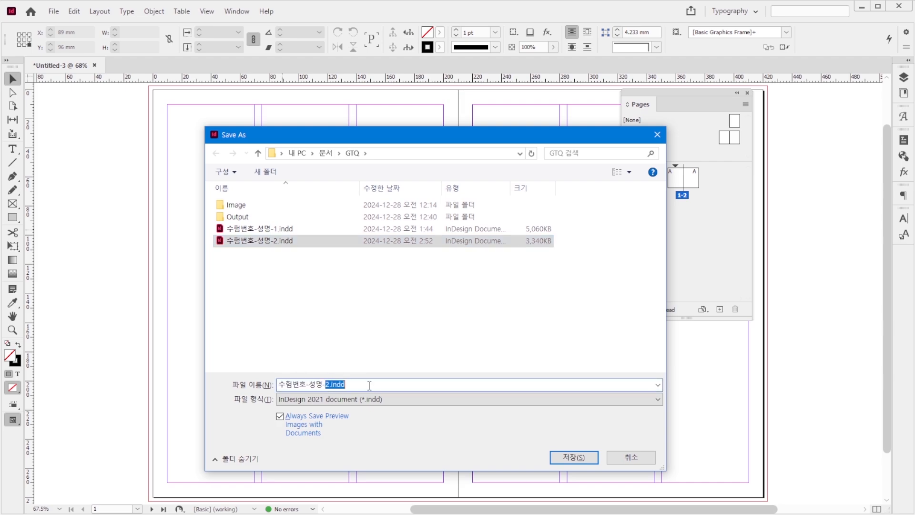
{"action": "type", "text": "3"}
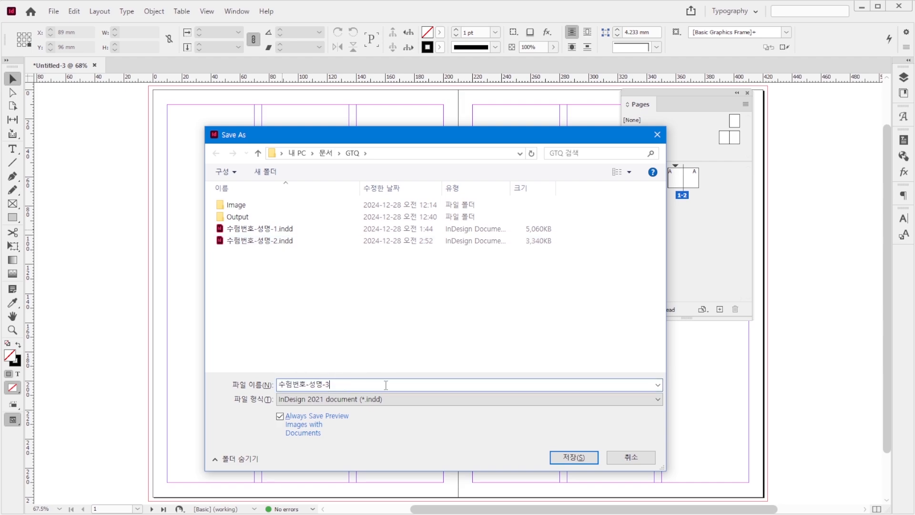
{"action": "left_click", "coordinate": [579, 458]}
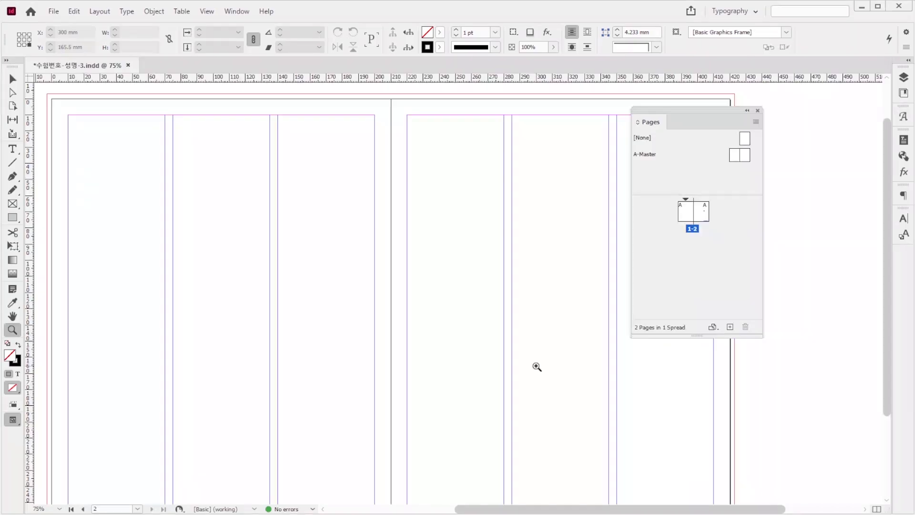
Step: Create a two-page B-Master not based on another master and apply it to pages 1-2
{"action": "left_click", "coordinate": [756, 122]}
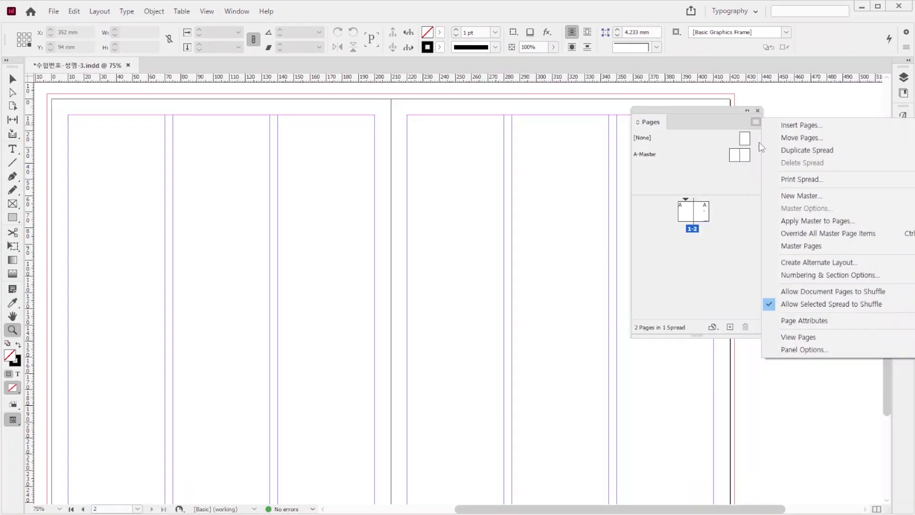
{"action": "left_click", "coordinate": [810, 195]}
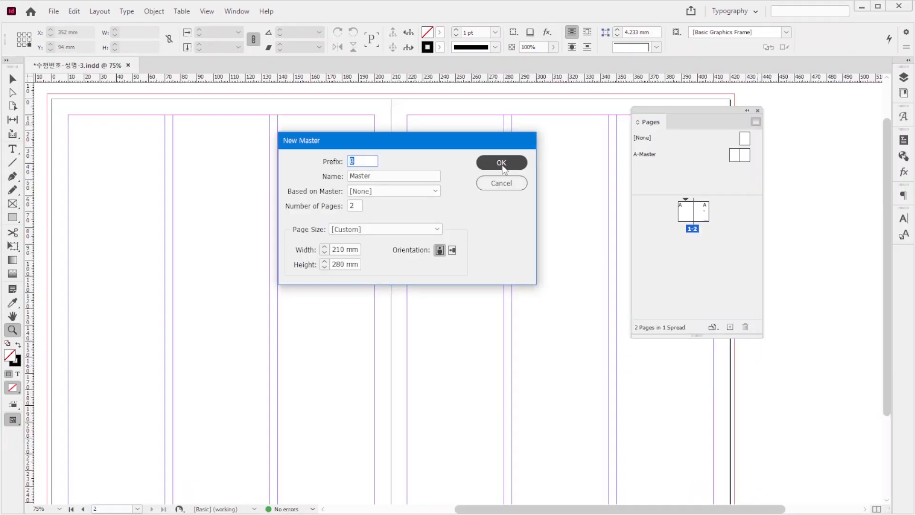
{"action": "left_click", "coordinate": [498, 164]}
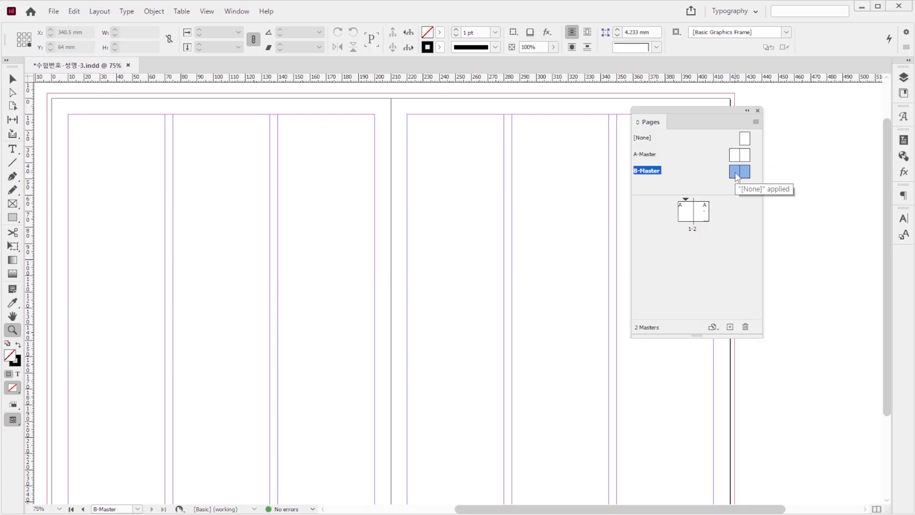
{"action": "left_click_drag", "start_coordinate": [737, 175], "coordinate": [700, 210]}
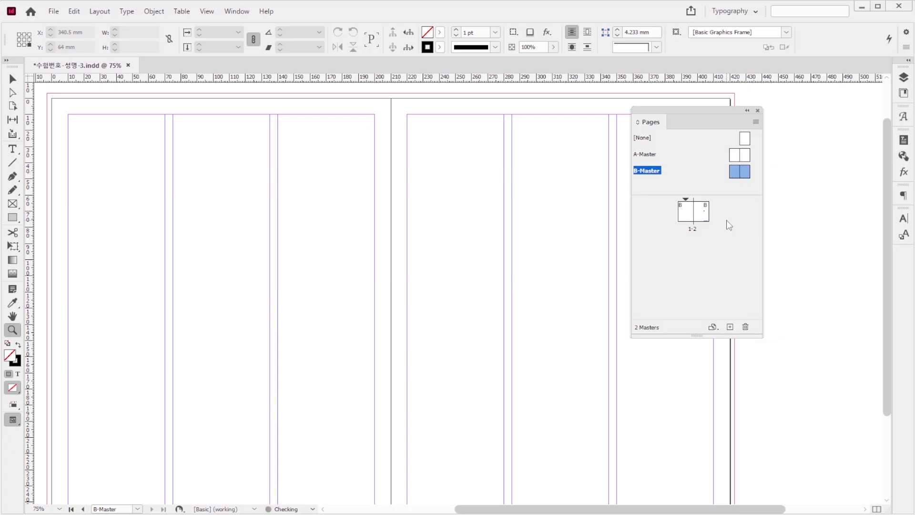
Step: Insert a centered page number marker near the bottom of B-Master's left page in Arial Bold 40 pt, C=70 M=0 Y=100 K=0
{"action": "double_click", "coordinate": [734, 174]}
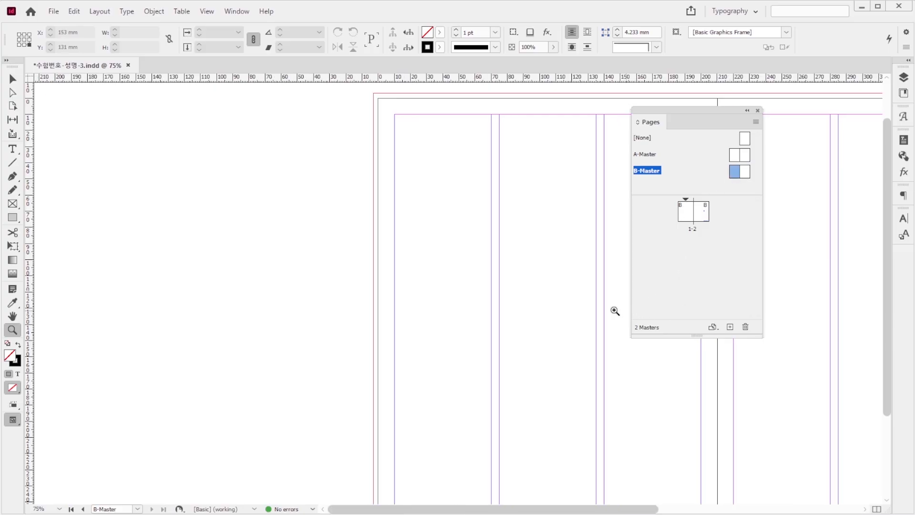
{"action": "left_click_drag", "start_coordinate": [546, 396], "coordinate": [299, 203]}
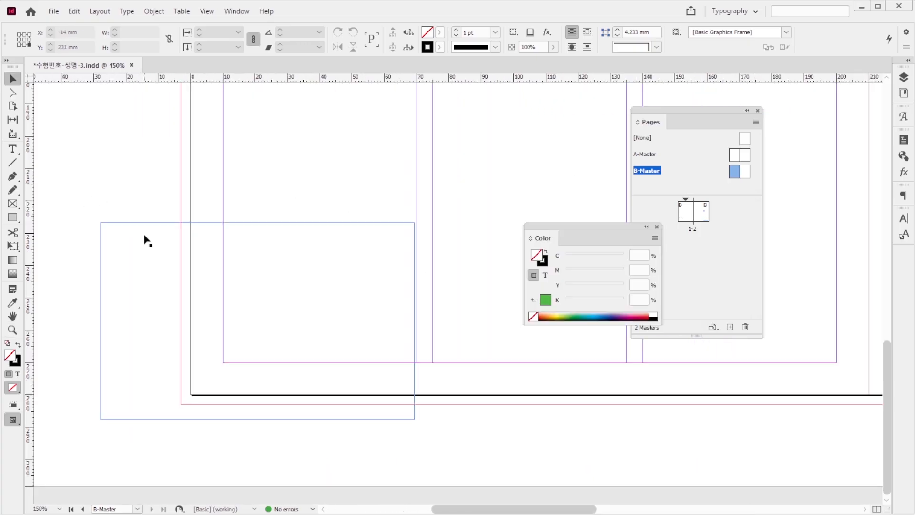
{"action": "left_click", "coordinate": [145, 246]}
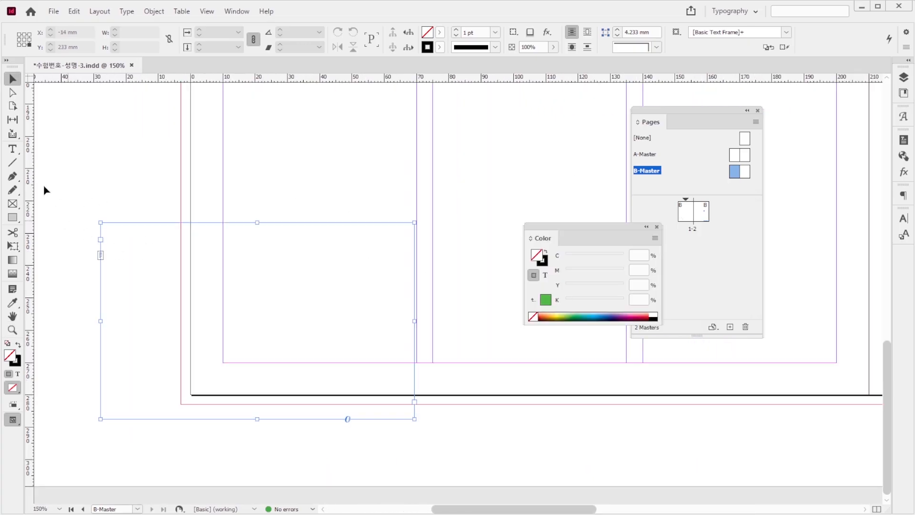
{"action": "left_click", "coordinate": [12, 149]}
{"action": "left_click", "coordinate": [202, 285]}
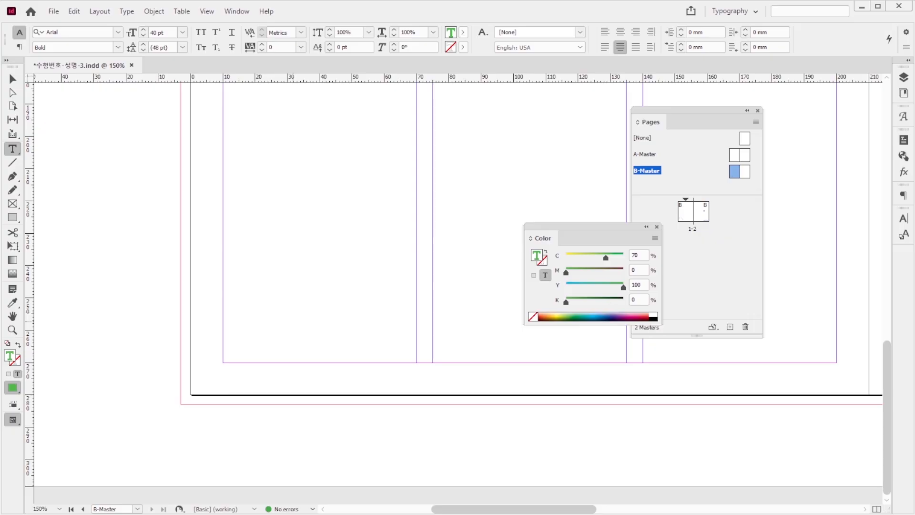
{"action": "type", "text": "B"}
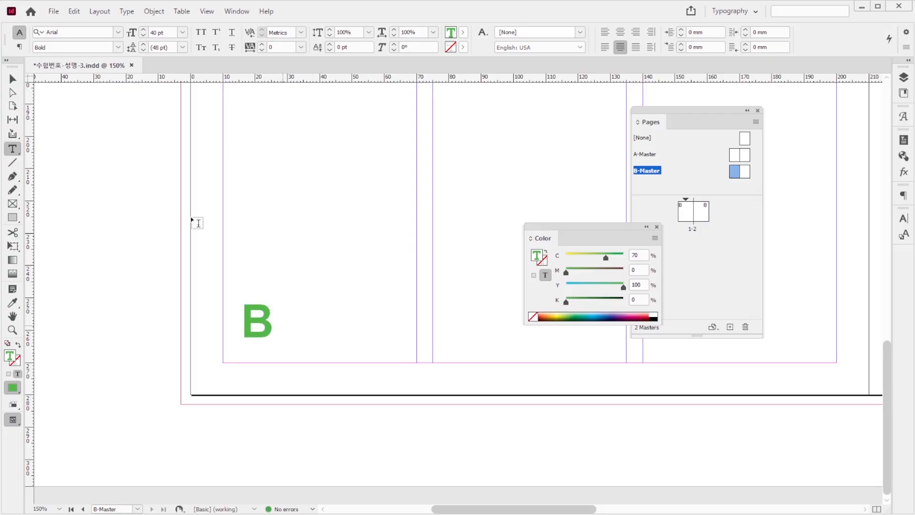
Step: Set the opacity of the page number's text frame to 50%
{"action": "left_click", "coordinate": [11, 80]}
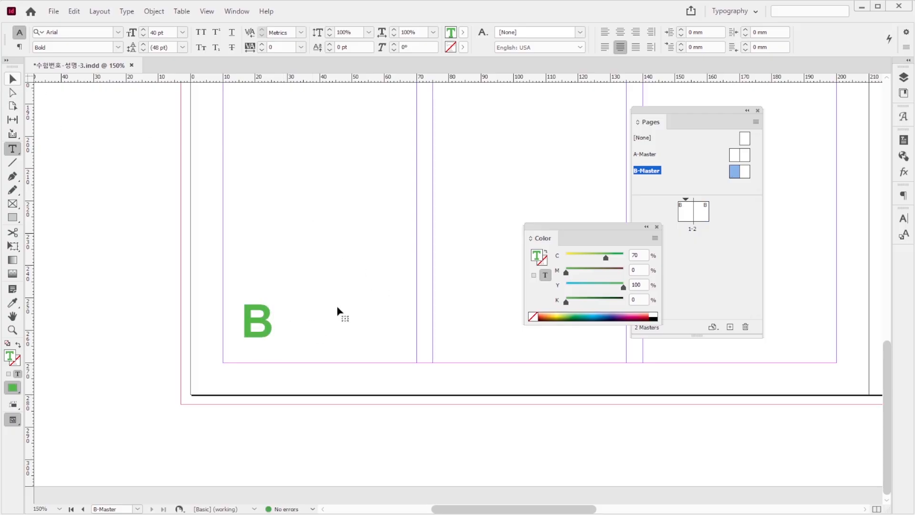
{"action": "left_click", "coordinate": [271, 323]}
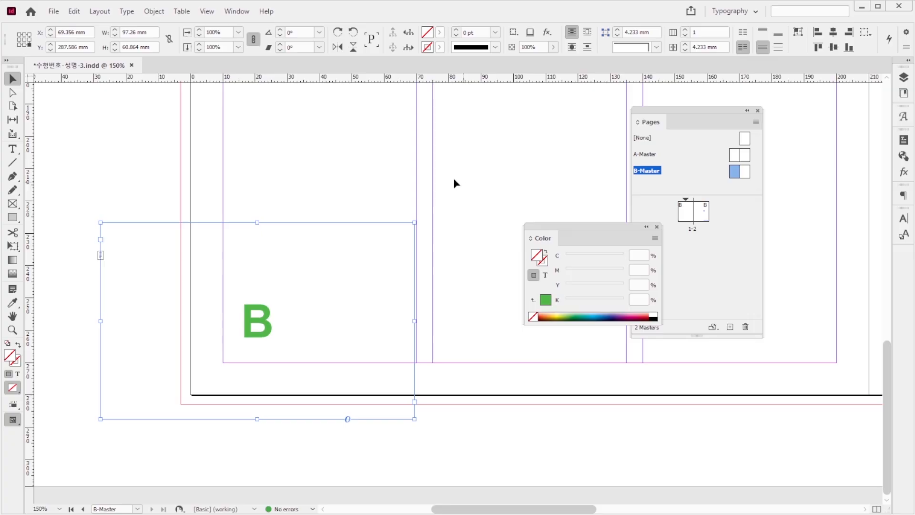
{"action": "left_click", "coordinate": [513, 48]}
{"action": "type", "text": "50"}
{"action": "key", "text": "Return"}
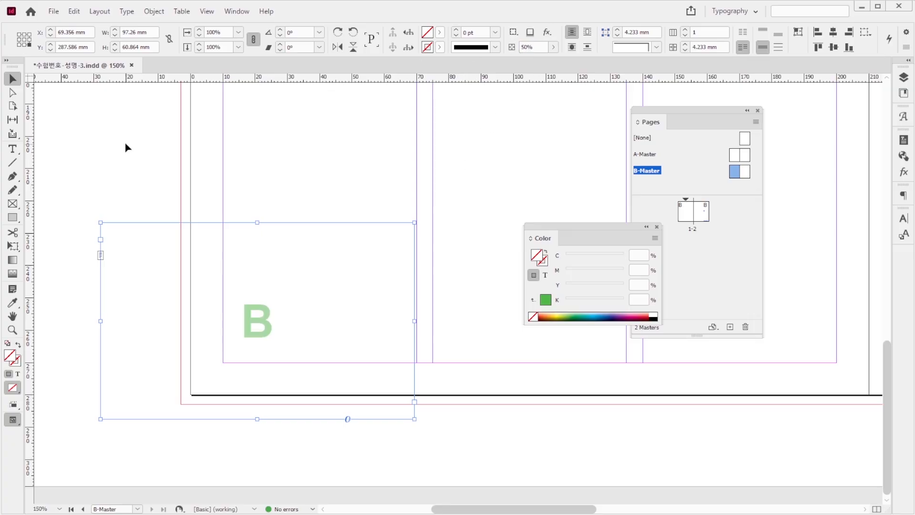
{"action": "left_click", "coordinate": [125, 145]}
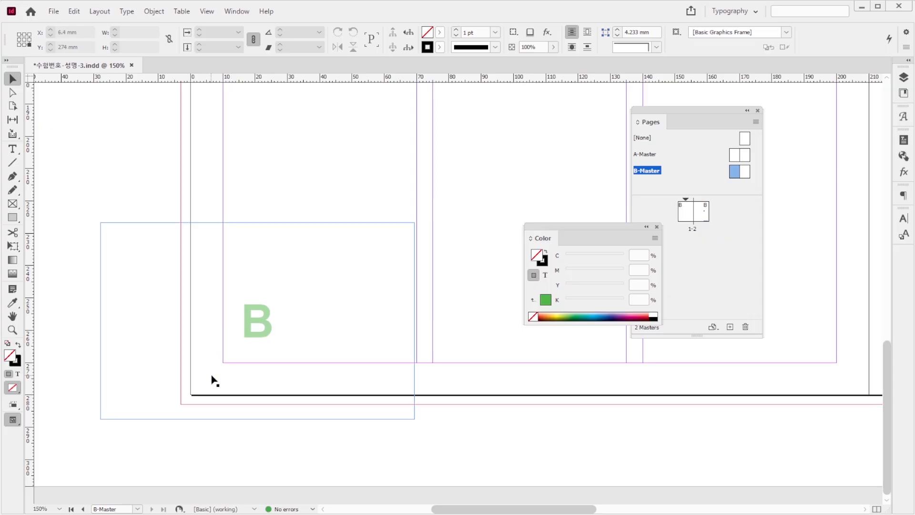
Step: Add the footer "The efficacy of coffee" below the page number in Arial Bold 9 pt, C=0 M=100 Y=0 K=30
{"action": "left_click", "coordinate": [225, 367]}
{"action": "key", "text": "t"}
{"action": "left_click", "coordinate": [250, 368]}
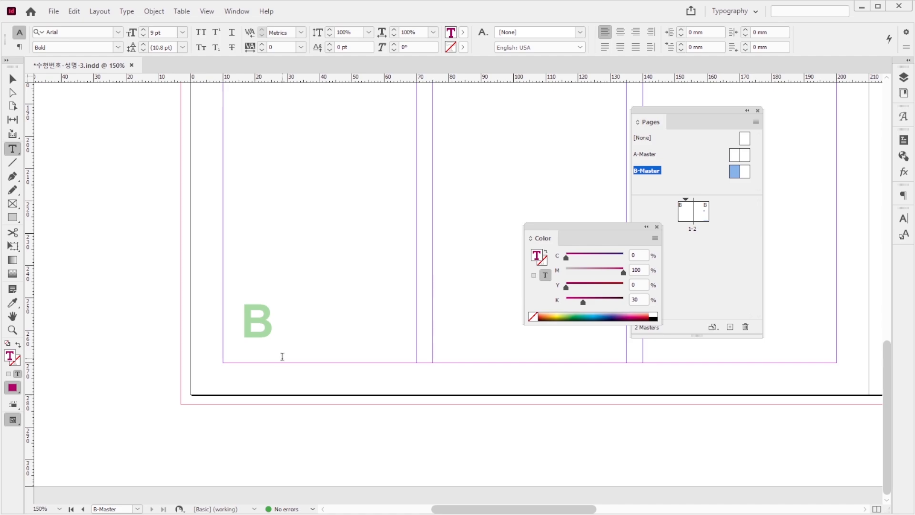
{"action": "key", "text": "ctrl"}
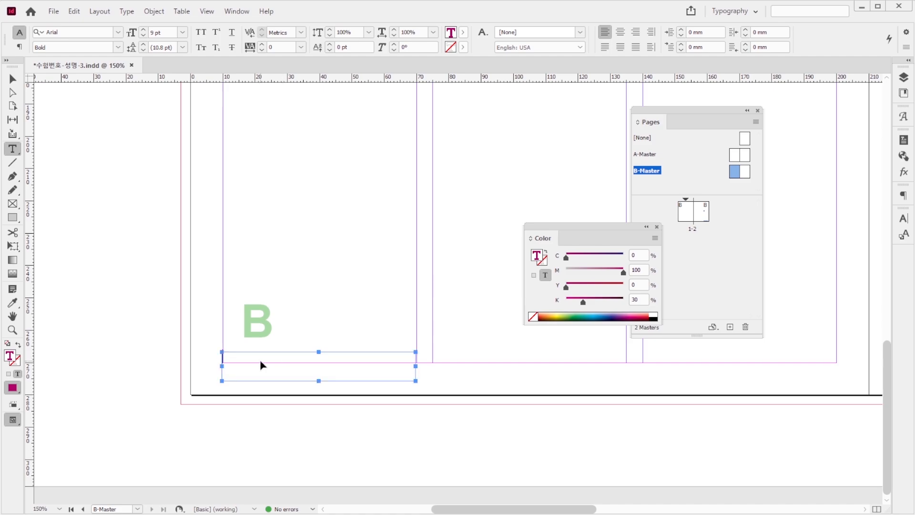
{"action": "key", "text": "ctrl+v"}
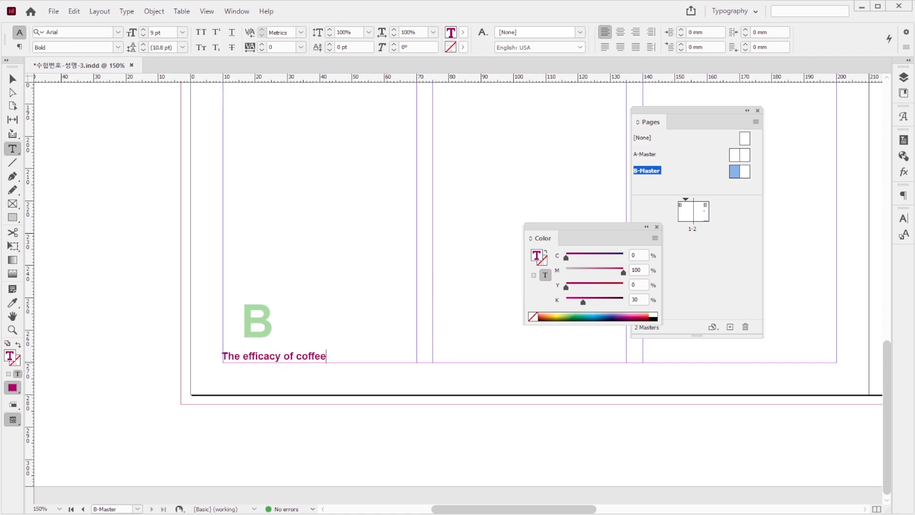
{"action": "key", "text": "ctrl+a"}
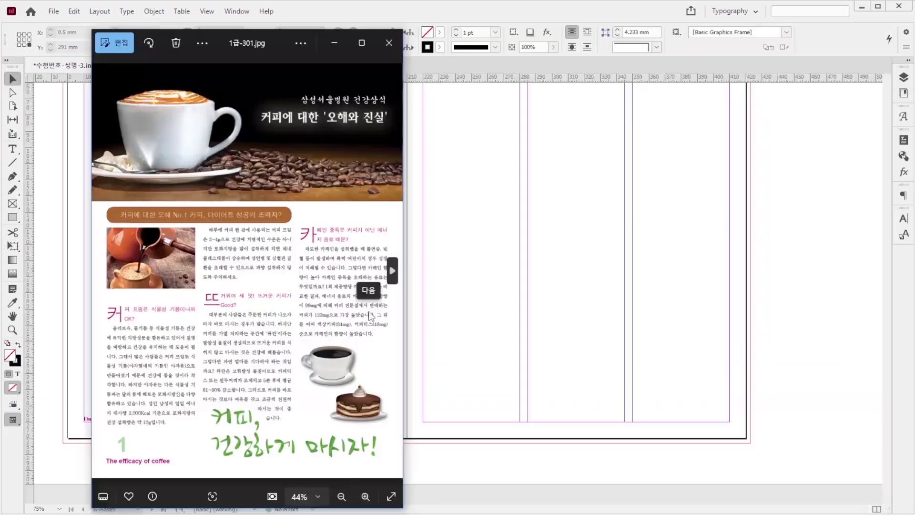
Step: Copy the page number and footer to B-Master's right page, matching reference 1급-302.jpg, and change the copied footer to "Kind of coffee"
{"action": "left_click", "coordinate": [392, 271]}
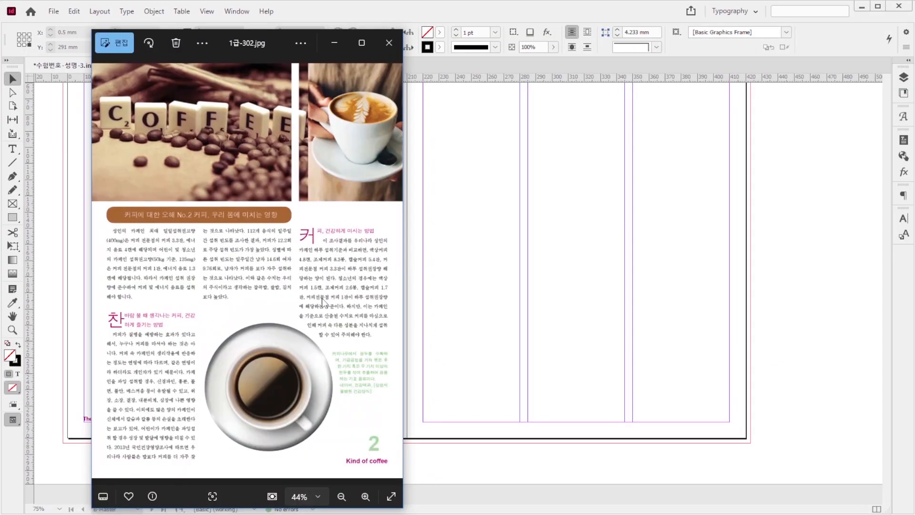
{"action": "left_click", "coordinate": [639, 9]}
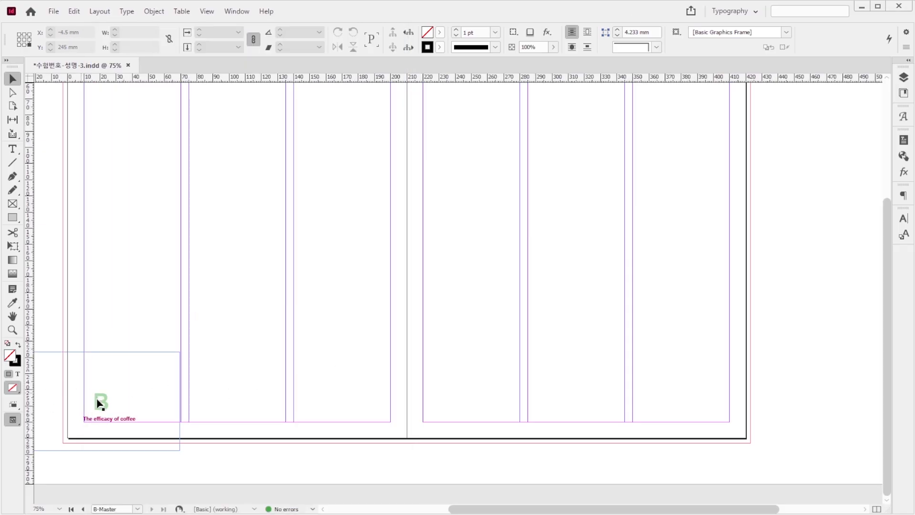
{"action": "left_click_drag", "start_coordinate": [224, 469], "coordinate": [30, 344]}
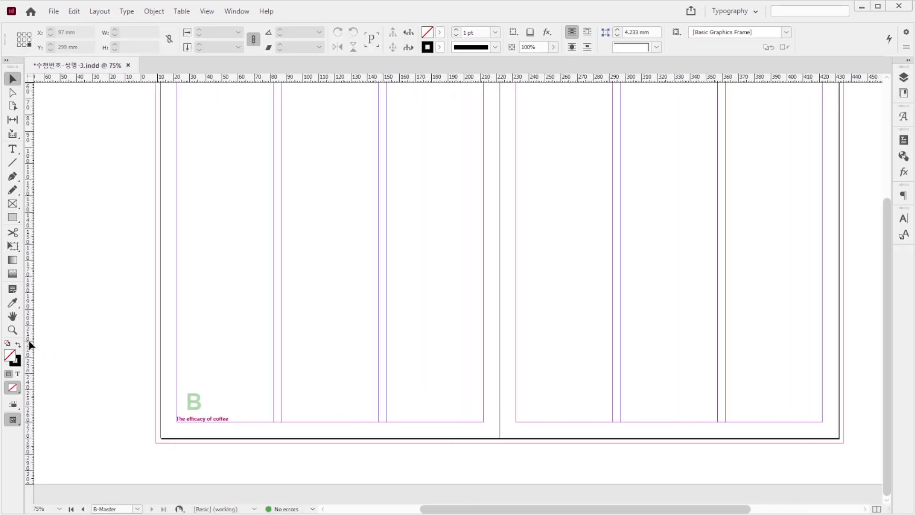
{"action": "left_click_drag", "start_coordinate": [113, 320], "coordinate": [328, 461]}
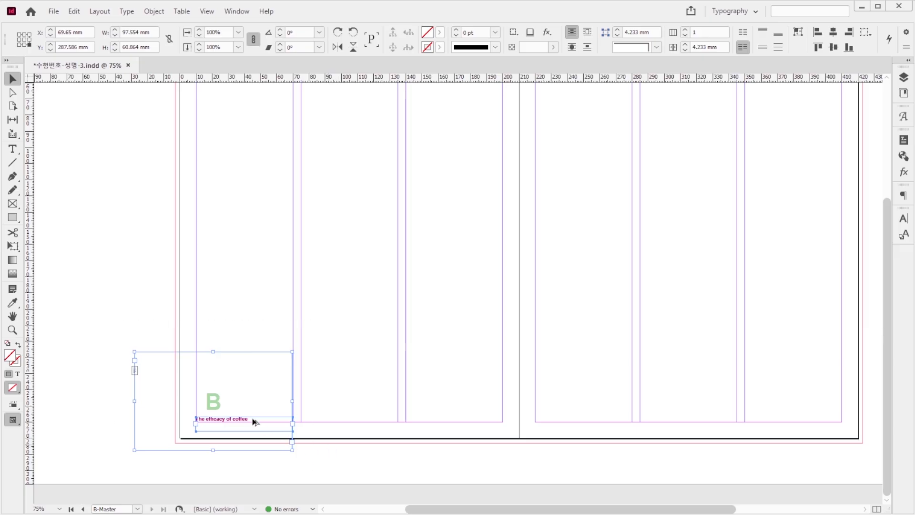
{"action": "left_click_drag", "start_coordinate": [210, 408], "coordinate": [777, 416]}
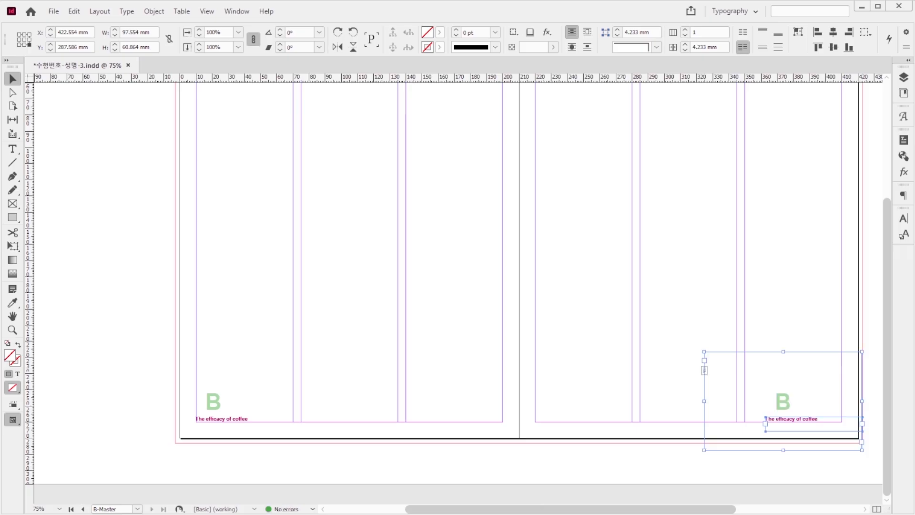
{"action": "left_click", "coordinate": [167, 514]}
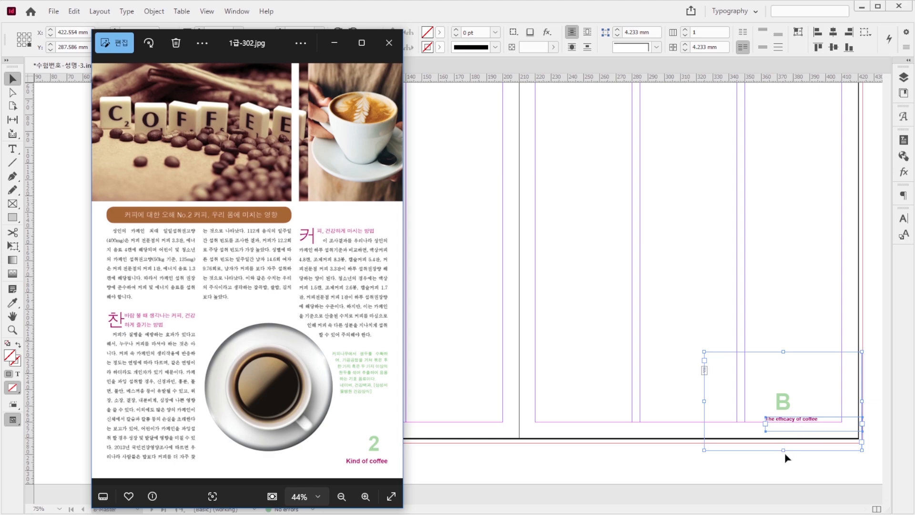
{"action": "left_click", "coordinate": [792, 461]}
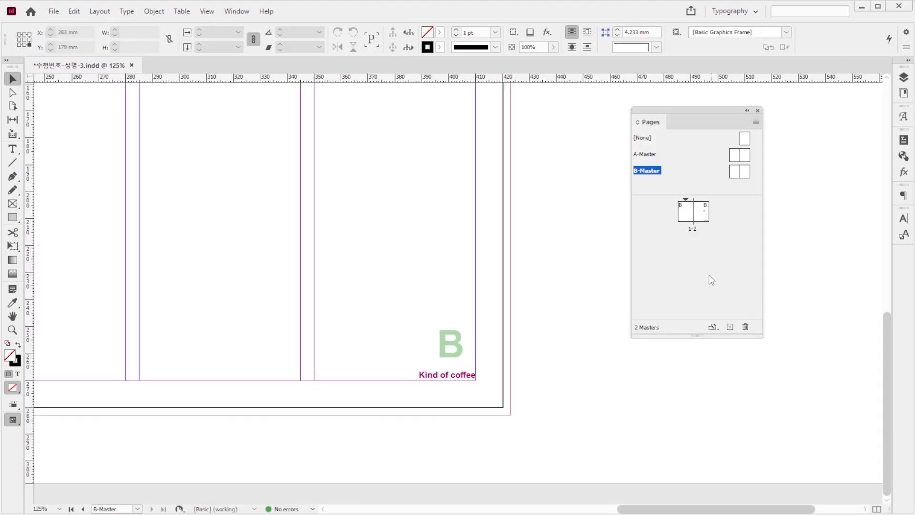
Step: Place 1급-14.jpg across the top of page 1, from the outer bleed corner to the spine, about 213 mm wide
{"action": "double_click", "coordinate": [686, 213]}
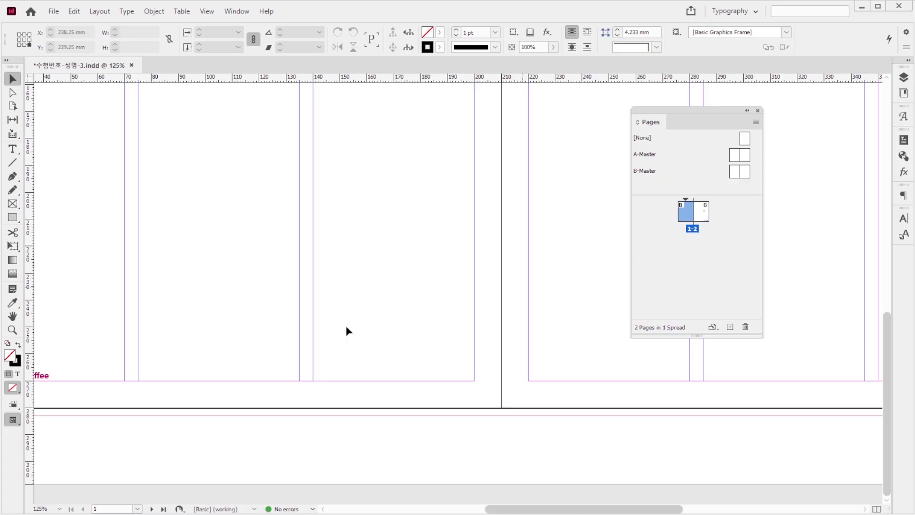
{"action": "left_click_drag", "start_coordinate": [274, 226], "coordinate": [360, 471]}
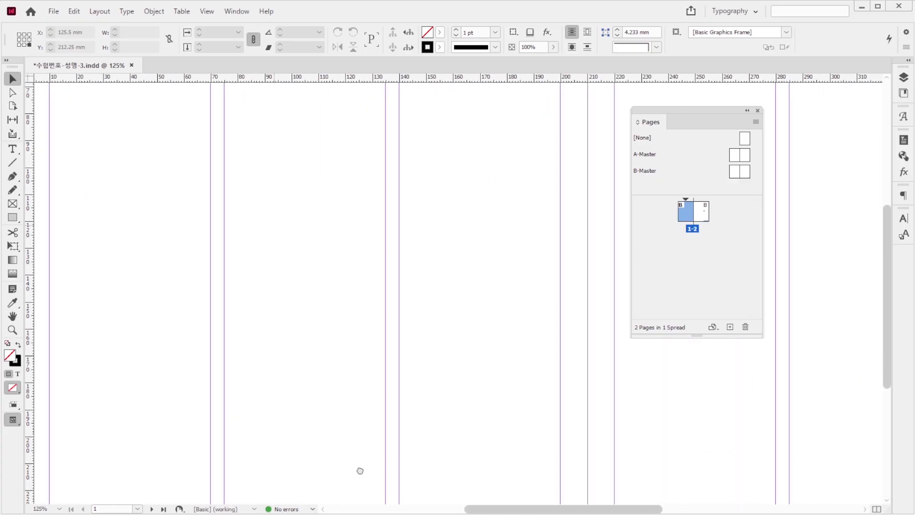
{"action": "key", "text": "alt+Tab"}
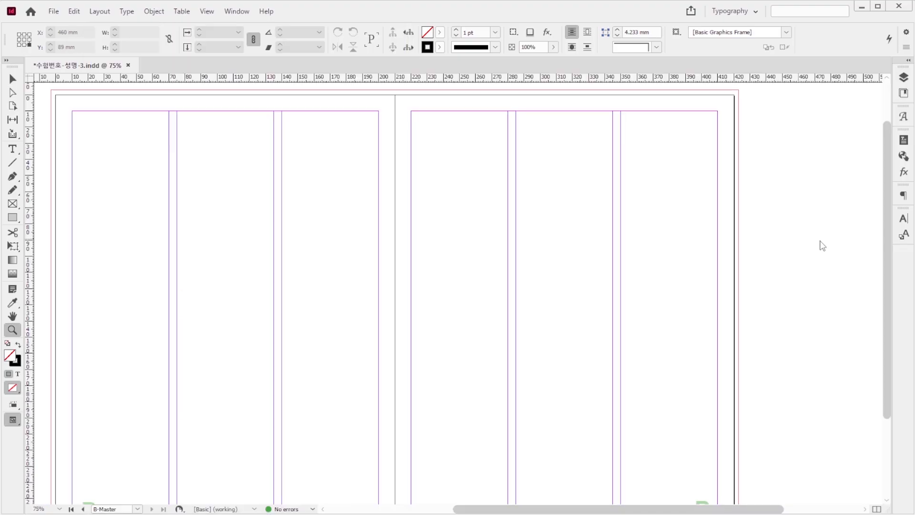
{"action": "key", "text": "ctrl+d"}
{"action": "left_click", "coordinate": [631, 311]}
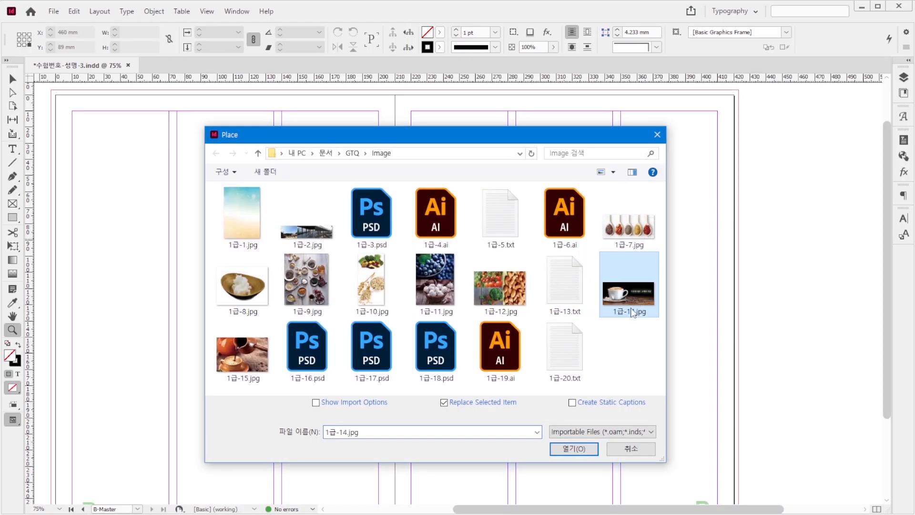
{"action": "left_click", "coordinate": [575, 449]}
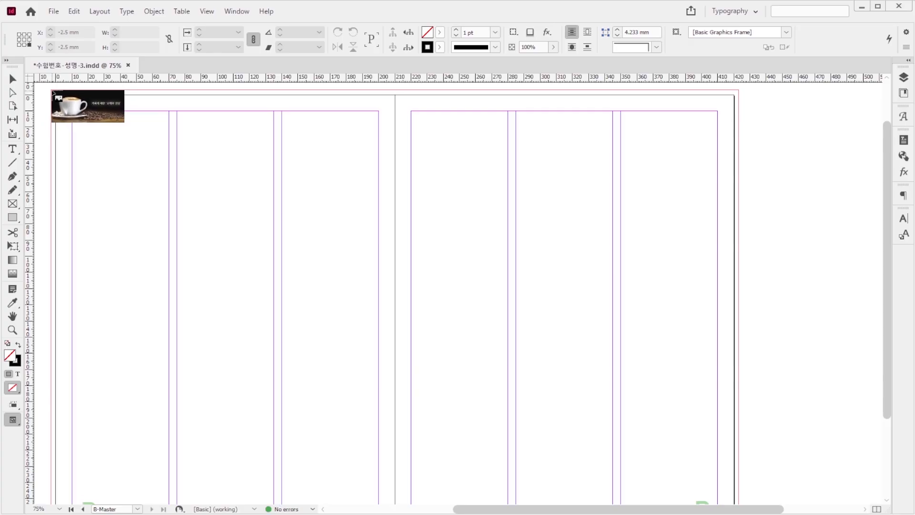
{"action": "left_click_drag", "start_coordinate": [51, 91], "coordinate": [395, 355]}
{"action": "key", "text": "z"}
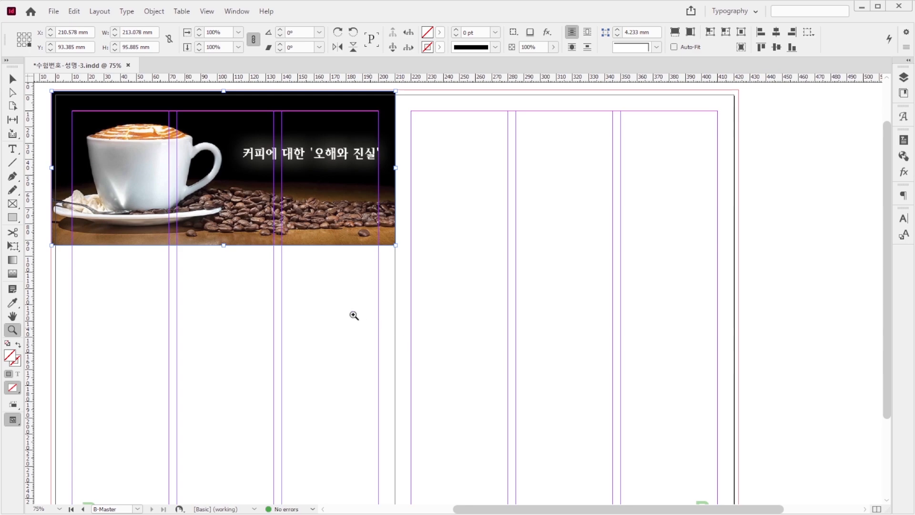
{"action": "key", "text": "v"}
{"action": "left_click", "coordinate": [355, 320]}
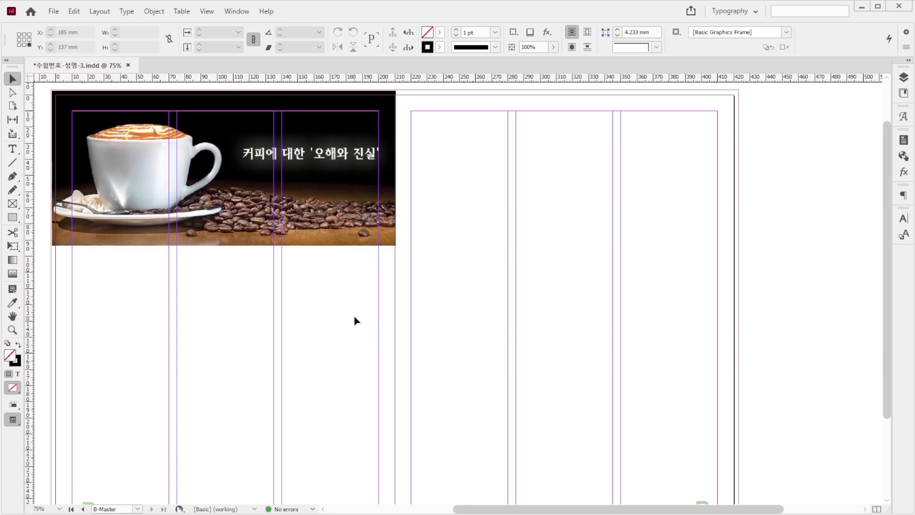
Step: Place 1급-15.jpg in page 1's first column below the banner image, about 58 mm wide
{"action": "key", "text": "ctrl+d"}
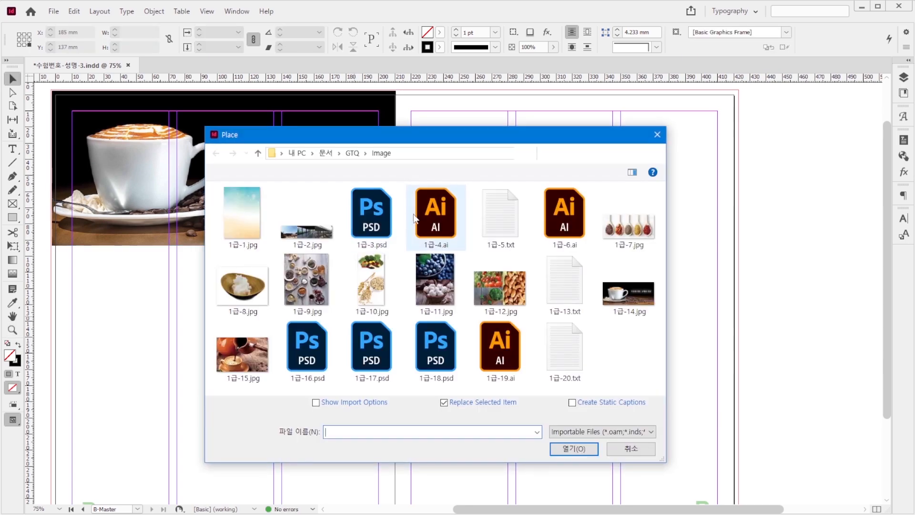
{"action": "left_click", "coordinate": [245, 353]}
{"action": "left_click", "coordinate": [573, 452]}
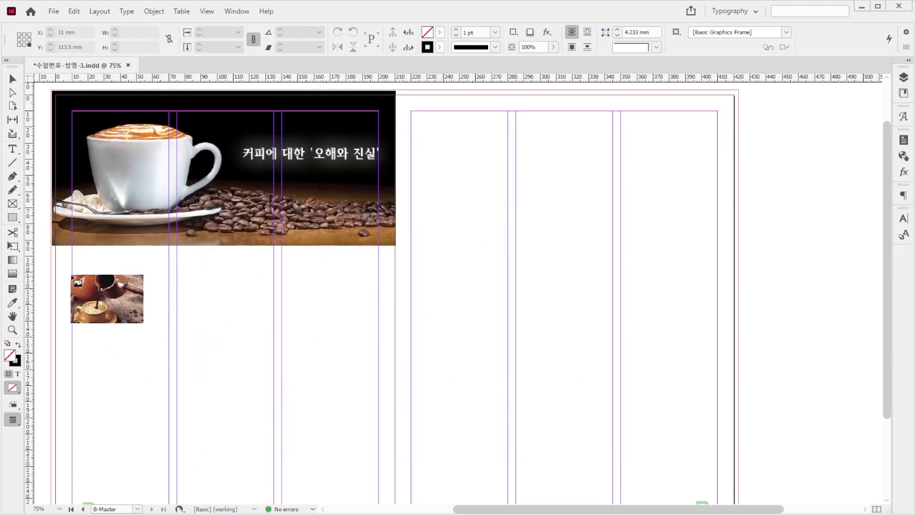
{"action": "left_click_drag", "start_coordinate": [72, 276], "coordinate": [166, 358]}
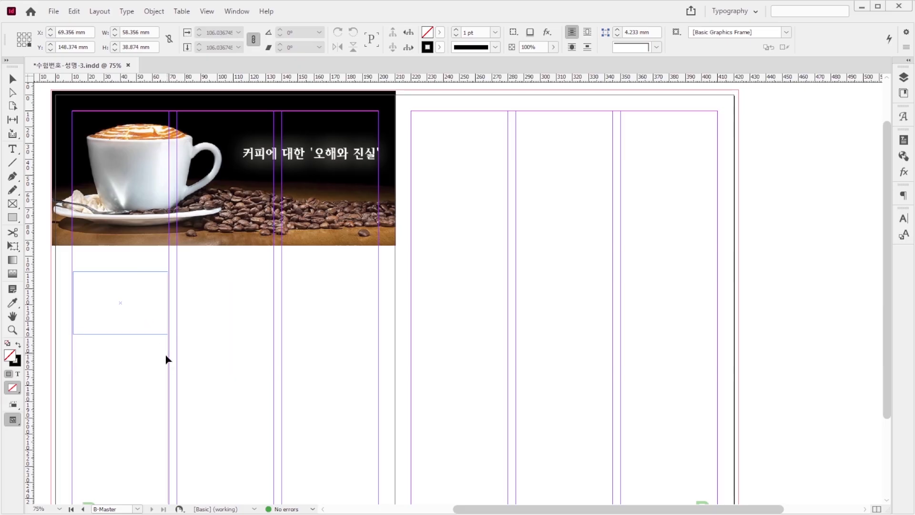
{"action": "left_click", "coordinate": [588, 327]}
Step: Place 1급-16.psd across the top of page 2 and crop its frame on the outer side to about 126 mm wide
{"action": "key", "text": "ctrl+d"}
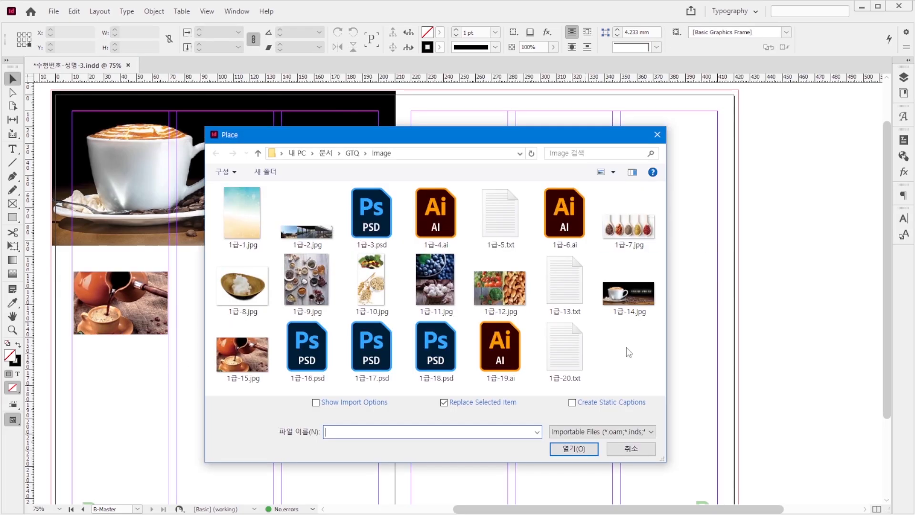
{"action": "left_click", "coordinate": [298, 360]}
{"action": "left_click", "coordinate": [574, 449]}
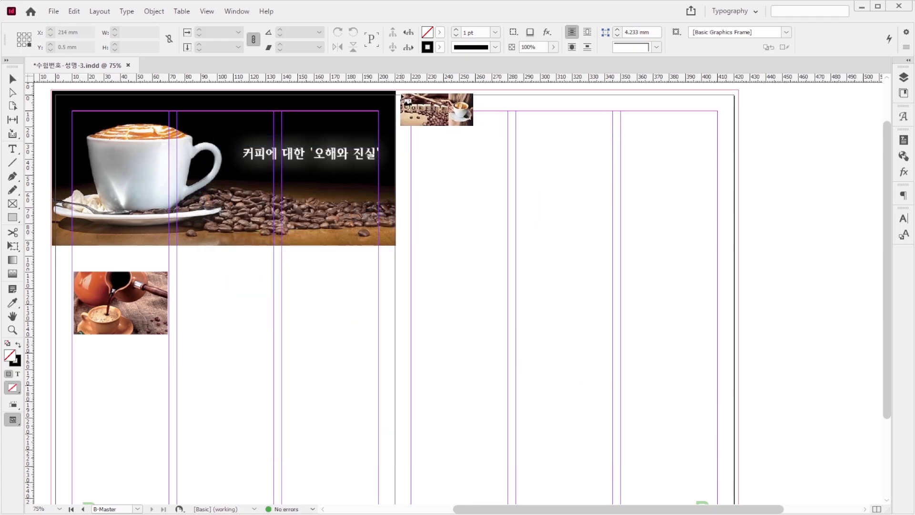
{"action": "mouse_move", "coordinate": [397, 93]}
{"action": "left_mouse_down"}
{"action": "mouse_move", "coordinate": [427, 120]}
{"action": "mouse_move", "coordinate": [733, 294]}
{"action": "left_mouse_up"}
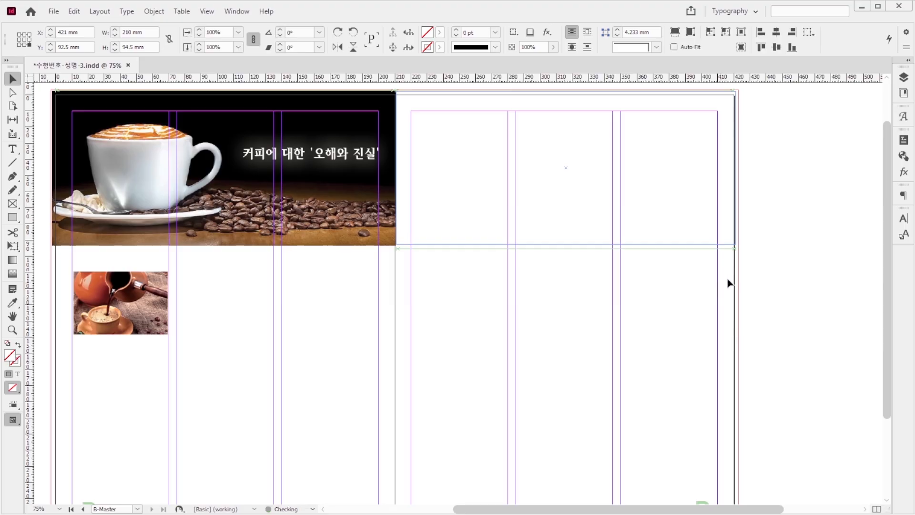
{"action": "left_click_drag", "start_coordinate": [735, 166], "coordinate": [599, 173]}
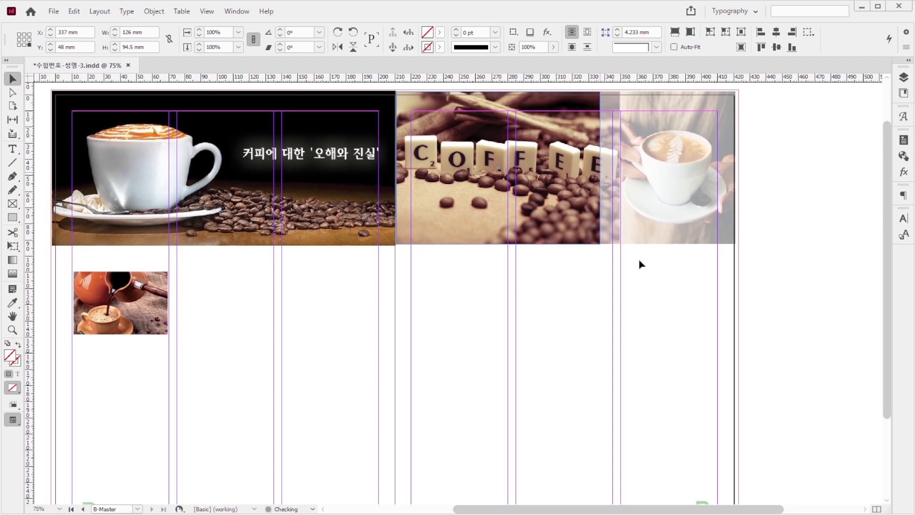
{"action": "left_click", "coordinate": [639, 262]}
Step: Duplicate the COFFEE image frame toward page 2's outer edge, crop the copy to about 80.5 mm wide, and shift its content to the coffee cup
{"action": "left_click", "coordinate": [505, 195]}
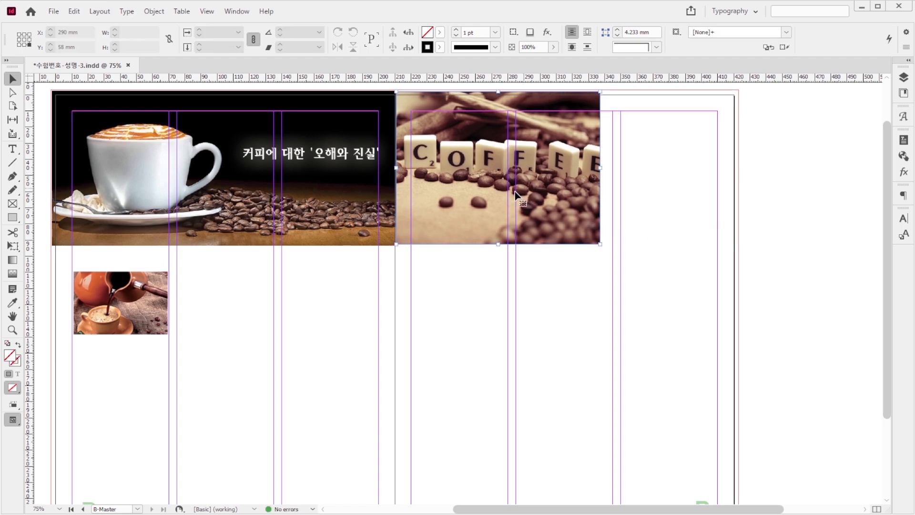
{"action": "left_click_drag", "start_coordinate": [494, 189], "coordinate": [632, 187]}
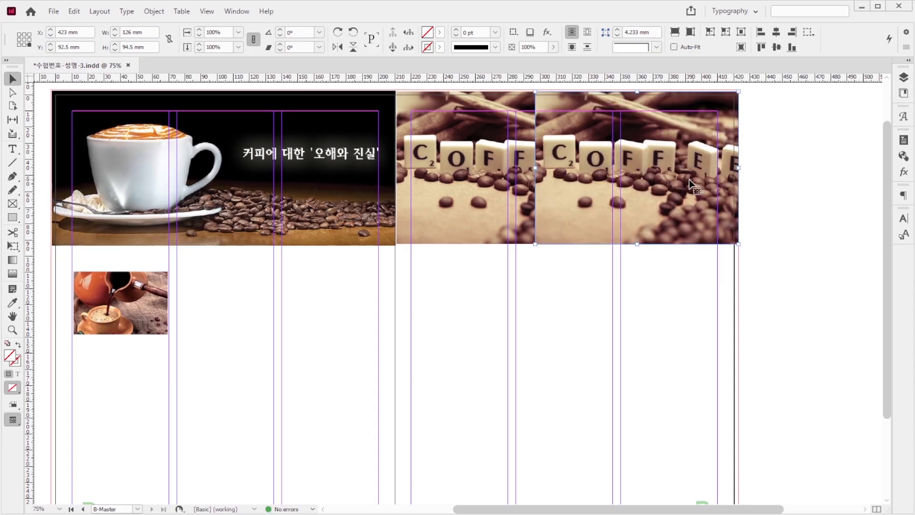
{"action": "left_click_drag", "start_coordinate": [534, 167], "coordinate": [609, 165]}
{"action": "double_click", "coordinate": [681, 178]}
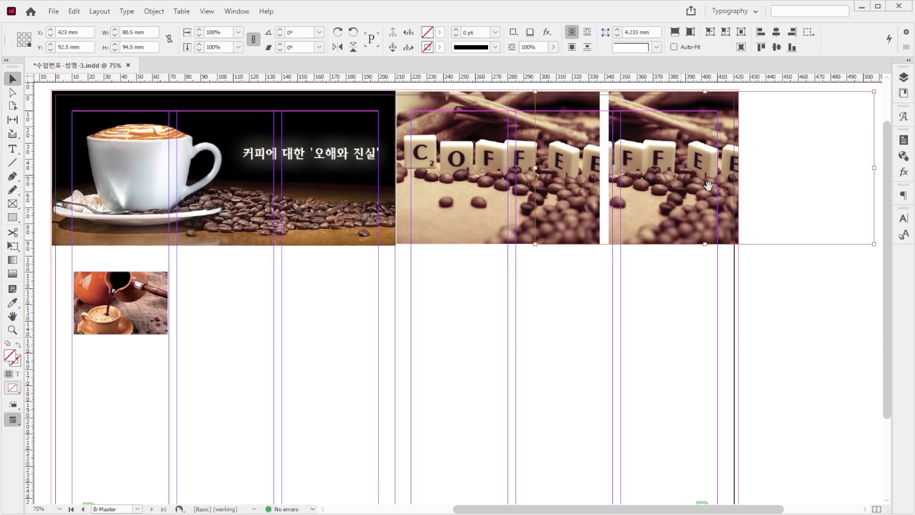
{"action": "left_click_drag", "start_coordinate": [670, 186], "coordinate": [537, 193]}
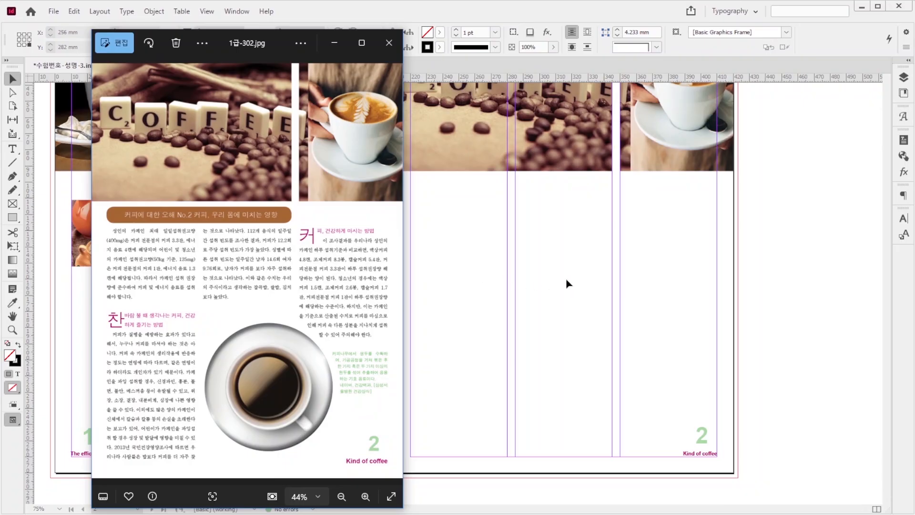
Step: Place the coffee cup image 1급-17.psd in the lower middle of page 2, sized about 91 × 97 mm
{"action": "left_click", "coordinate": [566, 280]}
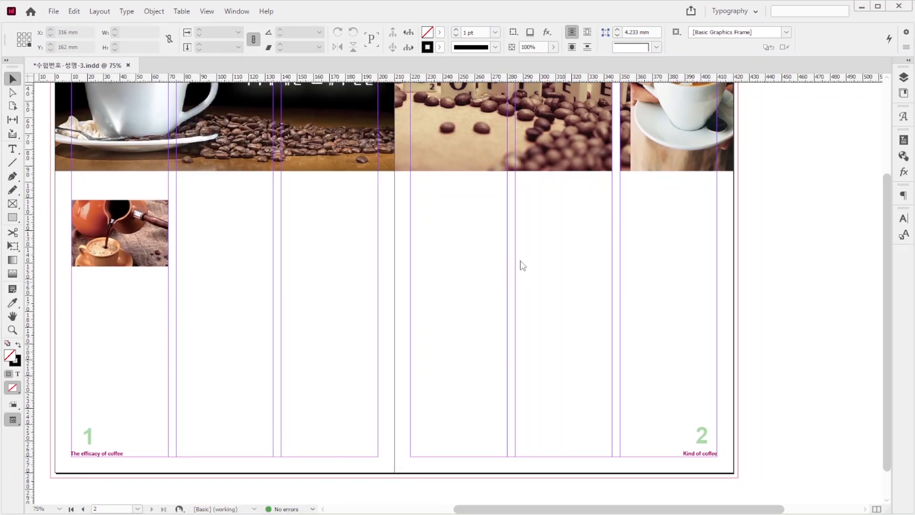
{"action": "key", "text": "ctrl+d"}
{"action": "left_click", "coordinate": [376, 351]}
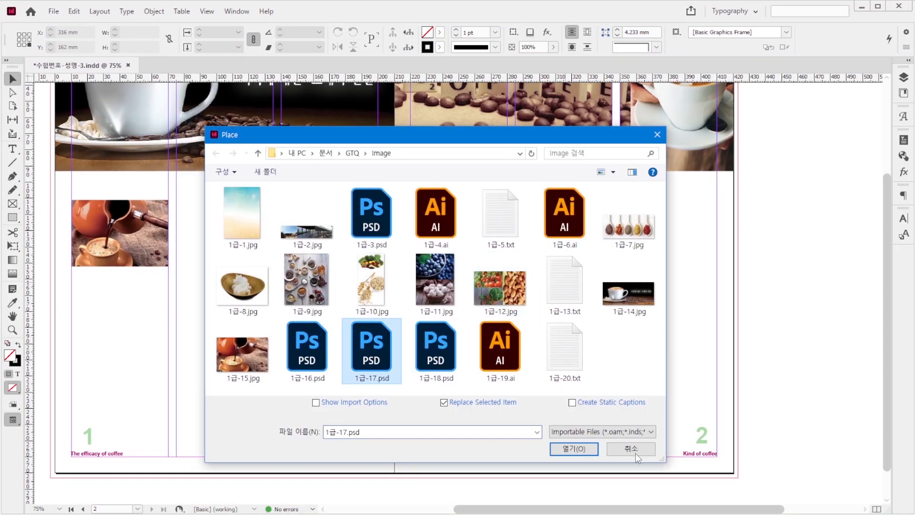
{"action": "left_click", "coordinate": [574, 448]}
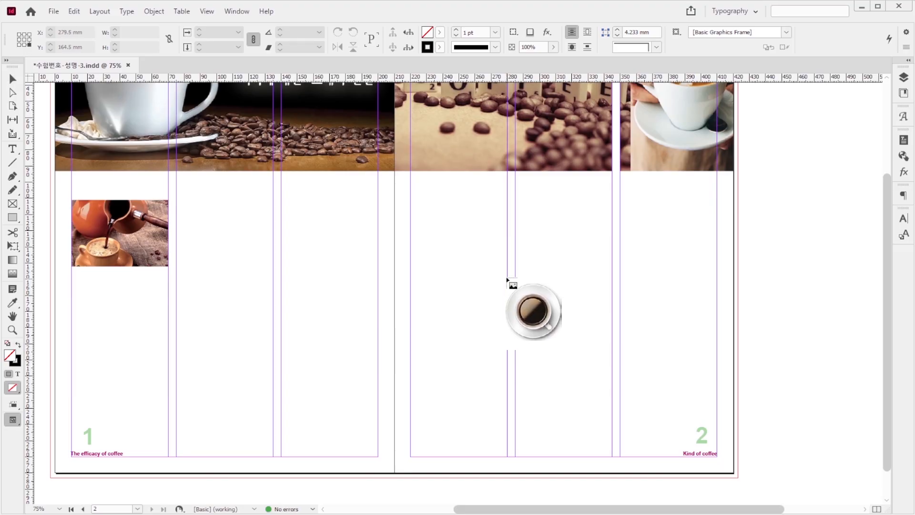
{"action": "left_click_drag", "start_coordinate": [508, 278], "coordinate": [629, 401]}
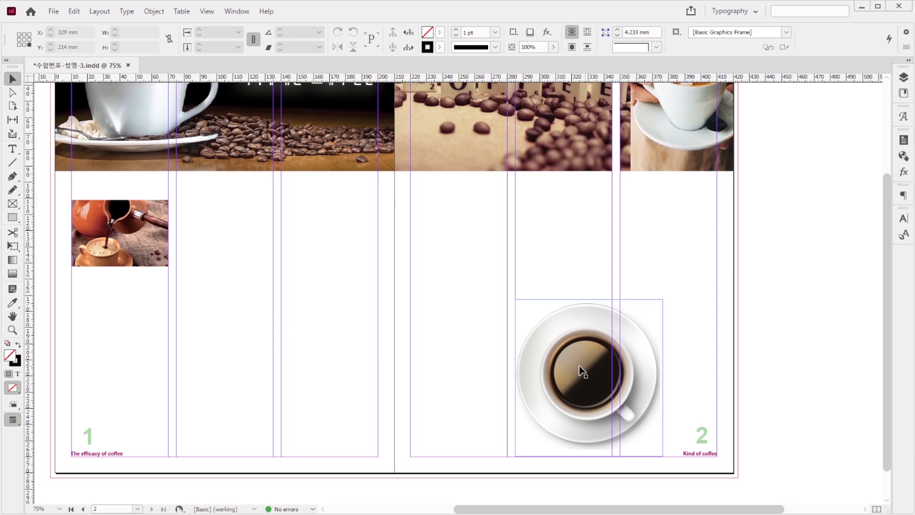
{"action": "left_click", "coordinate": [598, 357]}
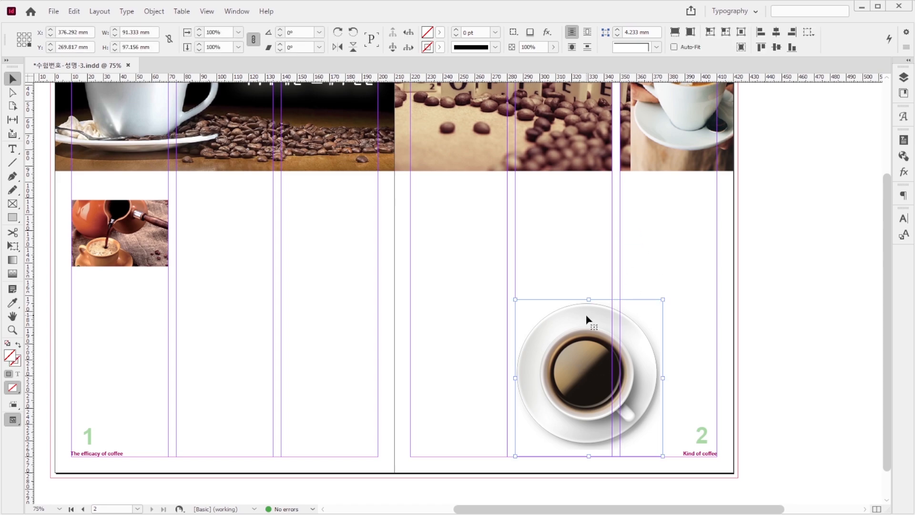
Step: Clip the coffee cup image with the Photoshop Path type, using Path 1
{"action": "key", "text": "ctrl+alt+shift+k"}
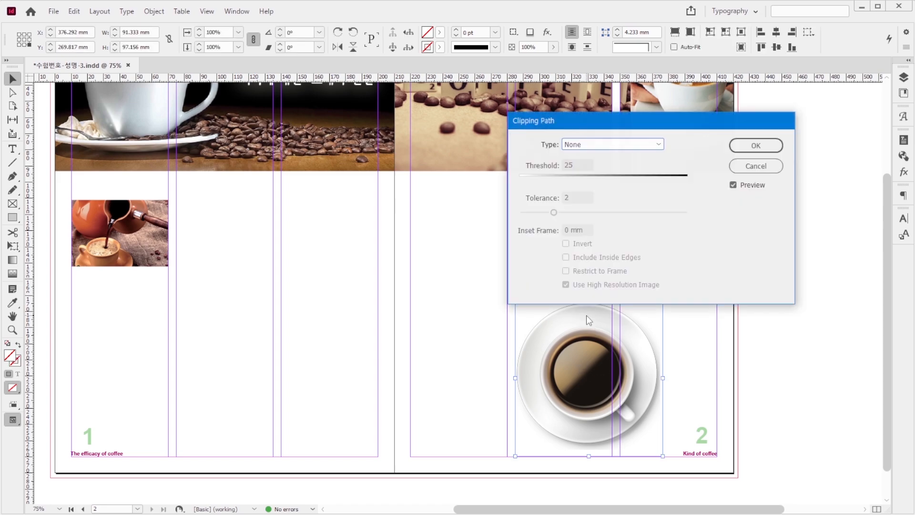
{"action": "left_click", "coordinate": [658, 146]}
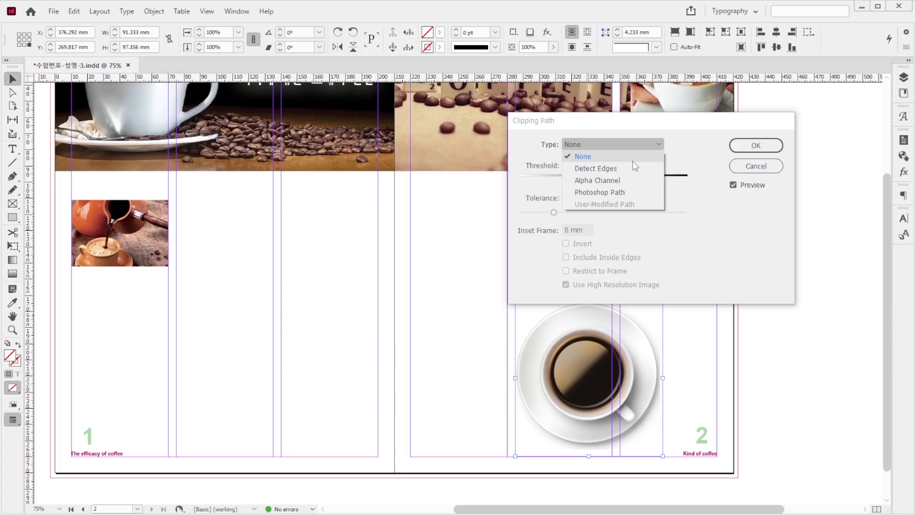
{"action": "left_click", "coordinate": [628, 192]}
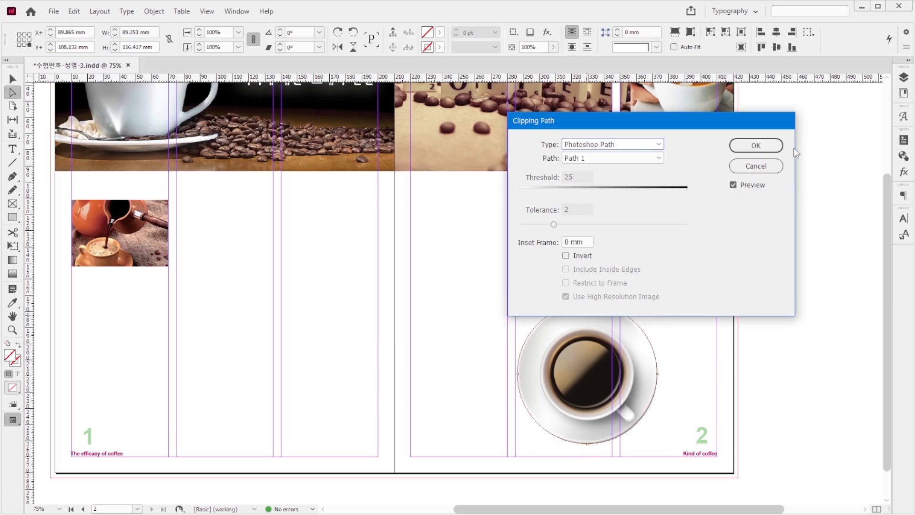
{"action": "left_click", "coordinate": [756, 145]}
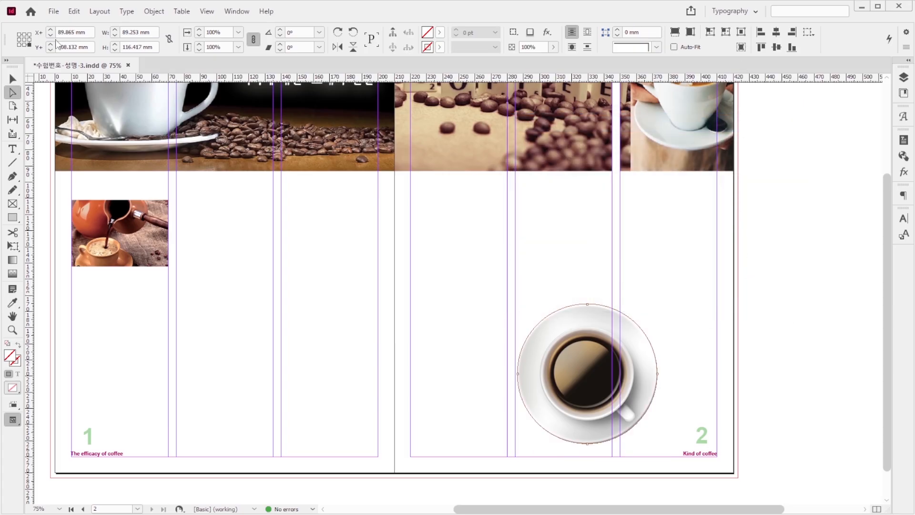
Step: Wrap text around the coffee cup's shape with a 5 mm offset, using the Same as Clipping contour
{"action": "left_click", "coordinate": [13, 79]}
{"action": "left_click", "coordinate": [749, 280]}
{"action": "left_click", "coordinate": [649, 307]}
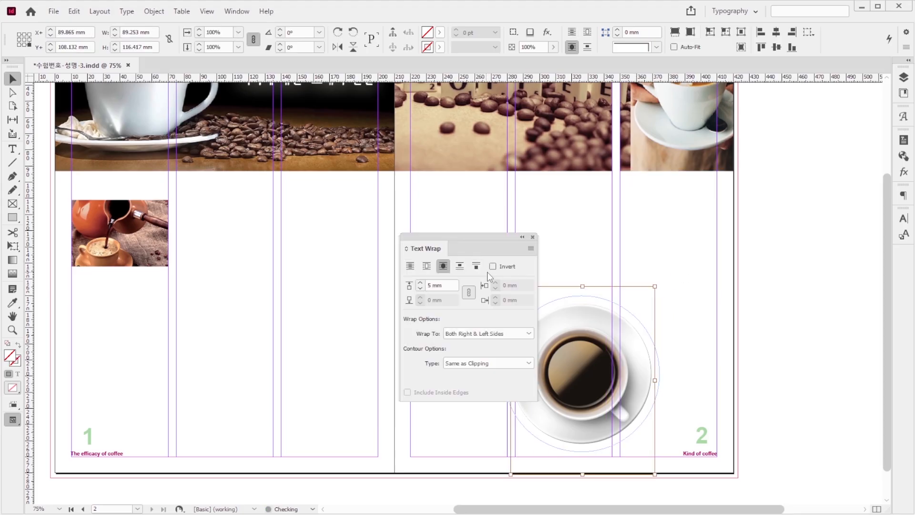
{"action": "left_click", "coordinate": [532, 237]}
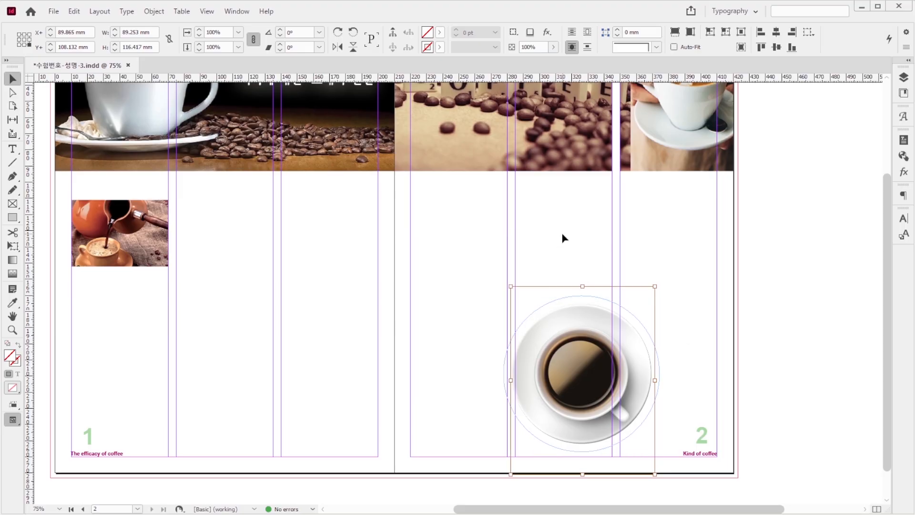
{"action": "left_click", "coordinate": [713, 320]}
Step: Apply a Satin effect with default settings to the coffee cup image
{"action": "left_click", "coordinate": [591, 328]}
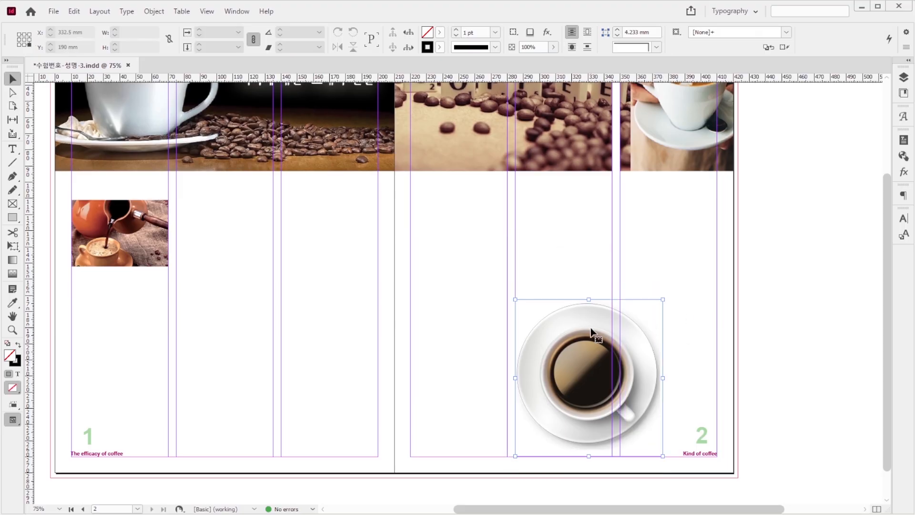
{"action": "right_click", "coordinate": [576, 313]}
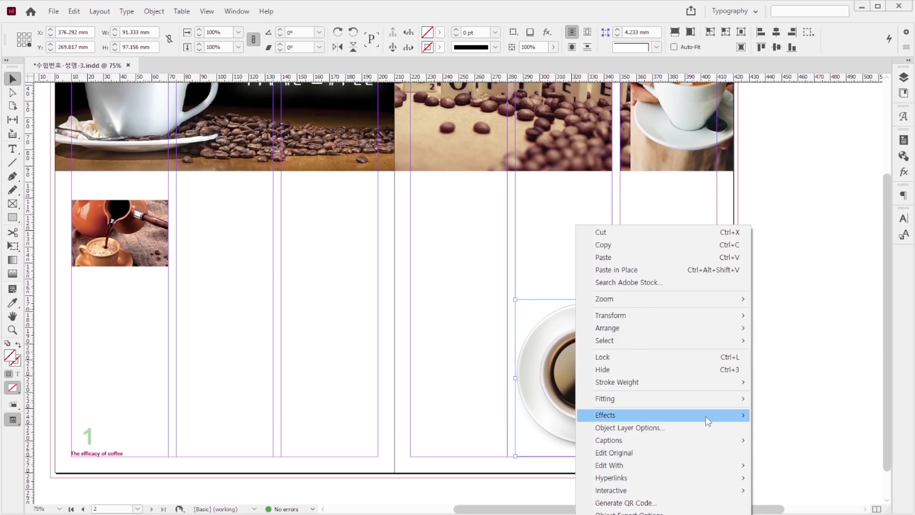
{"action": "mouse_move", "coordinate": [706, 416]}
{"action": "left_click", "coordinate": [784, 496]}
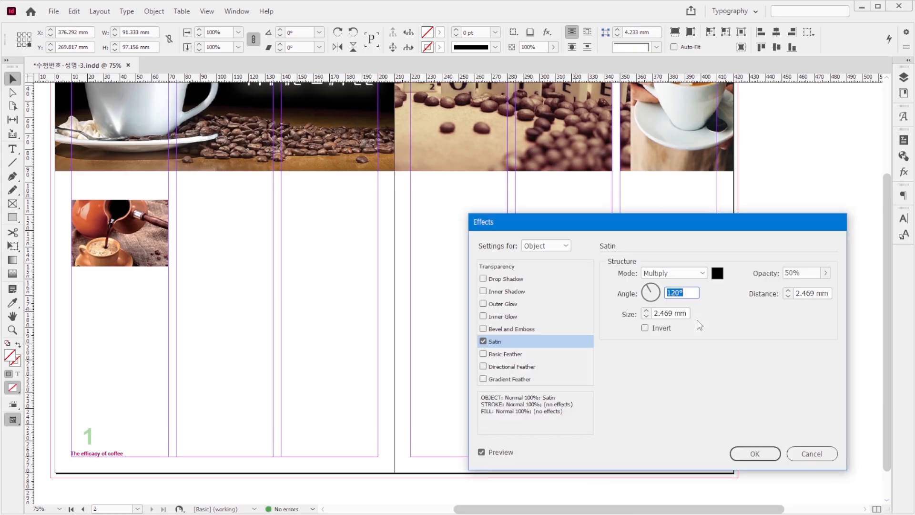
{"action": "left_click", "coordinate": [808, 453]}
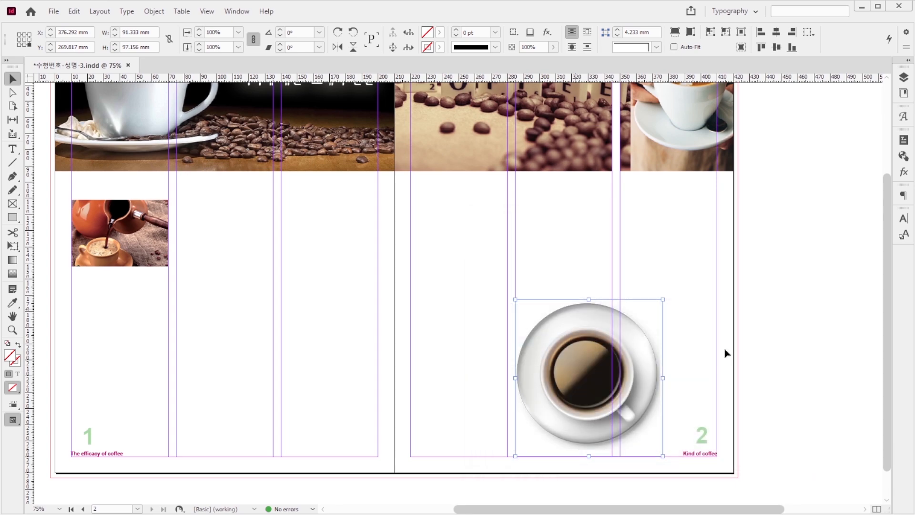
Step: Place the calligraphy image 1급-18.psd at the bottom of page 1's second and third columns, with its frame fitted to about 131 × 43 mm
{"action": "left_click", "coordinate": [362, 332]}
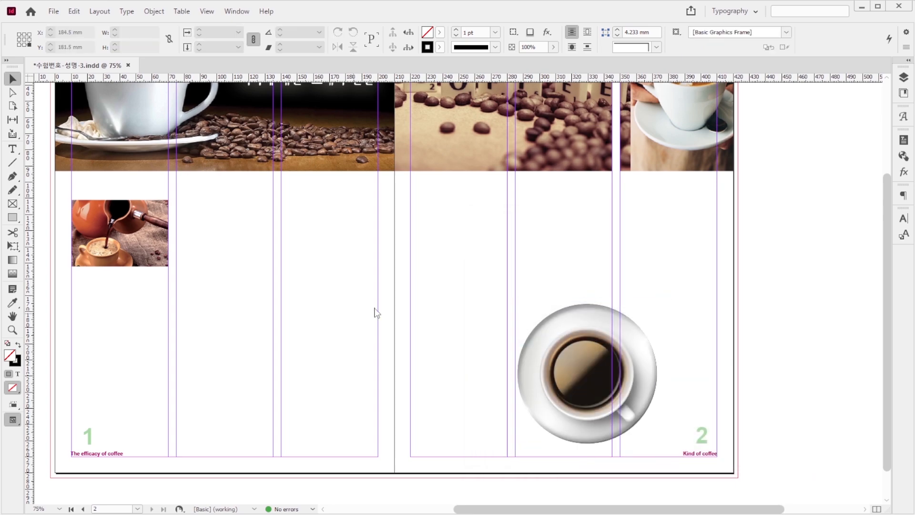
{"action": "key", "text": "ctrl+d"}
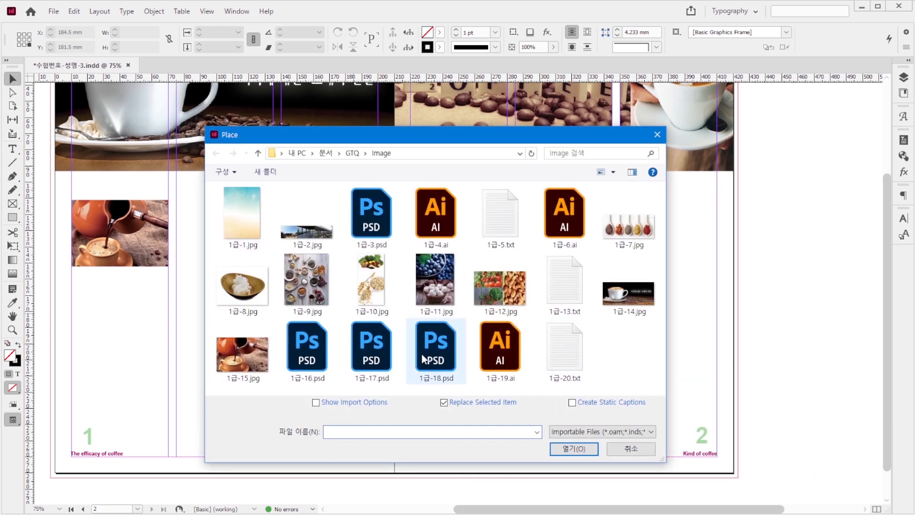
{"action": "left_click", "coordinate": [435, 365]}
{"action": "left_click", "coordinate": [574, 449]}
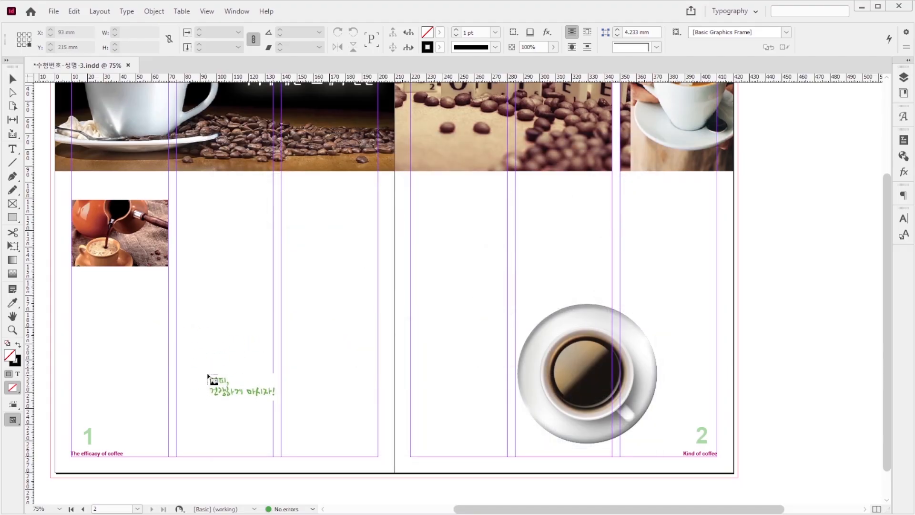
{"action": "left_click_drag", "start_coordinate": [181, 389], "coordinate": [380, 446]}
{"action": "key", "text": "ctrl+alt+c"}
{"action": "key", "text": "shift+Right"}
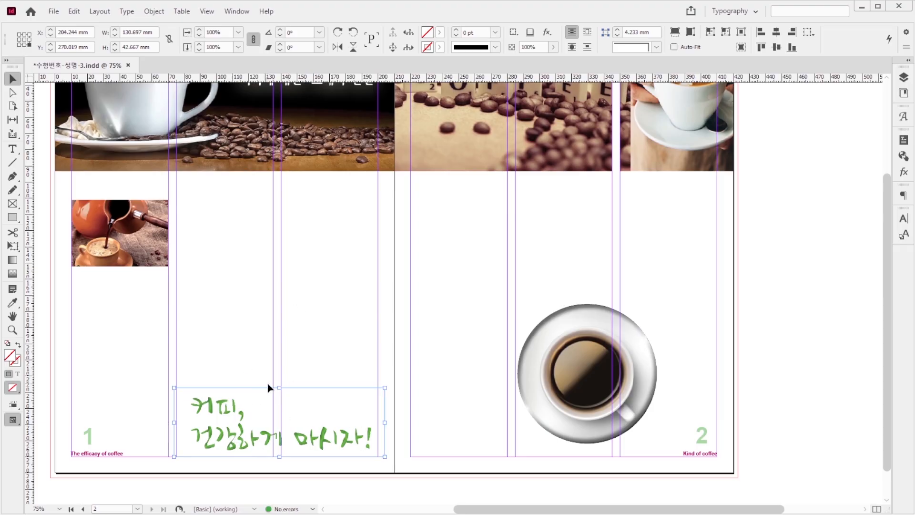
Step: Clip the calligraphy image with Photoshop Path, Path 1, and wrap text around its shape with a 5 mm offset
{"action": "key", "text": "ctrl+alt+shift+k"}
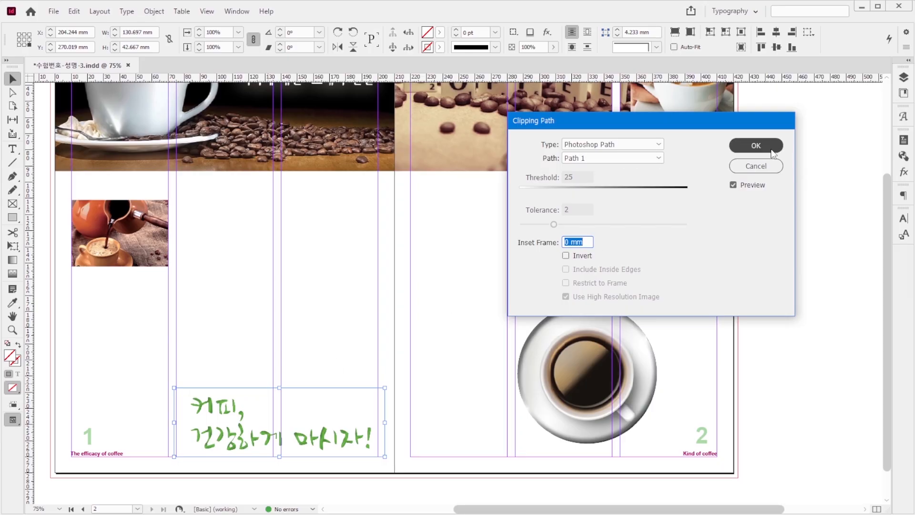
{"action": "left_click", "coordinate": [756, 146]}
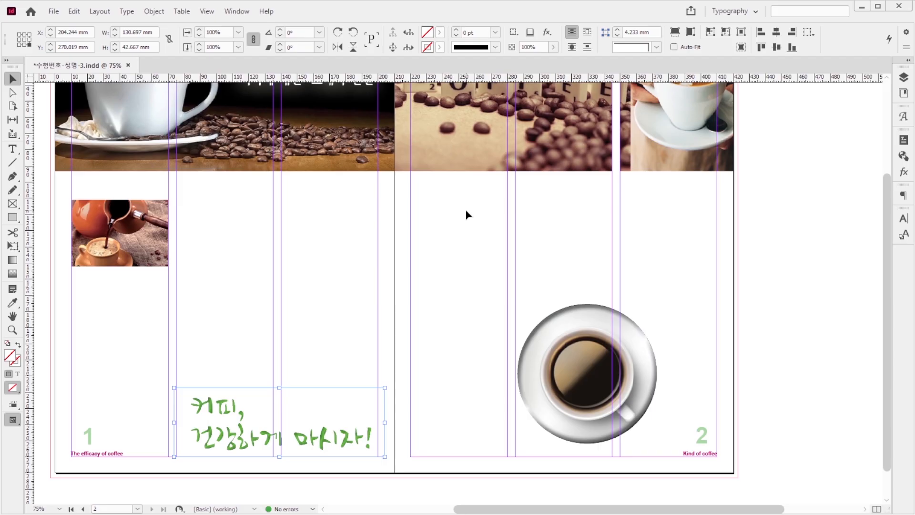
{"action": "key", "text": "ctrl+alt+w"}
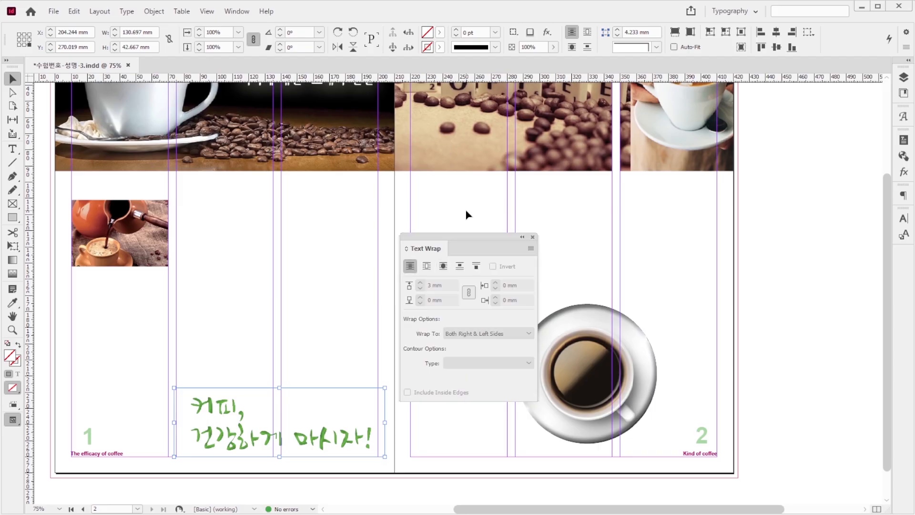
{"action": "left_click", "coordinate": [447, 268]}
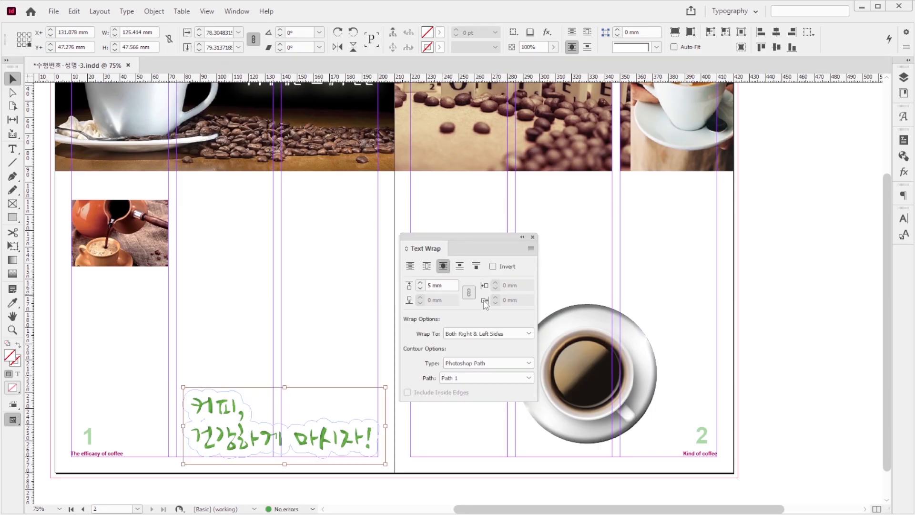
{"action": "left_click", "coordinate": [599, 251]}
{"action": "key", "text": "ctrl+alt+w"}
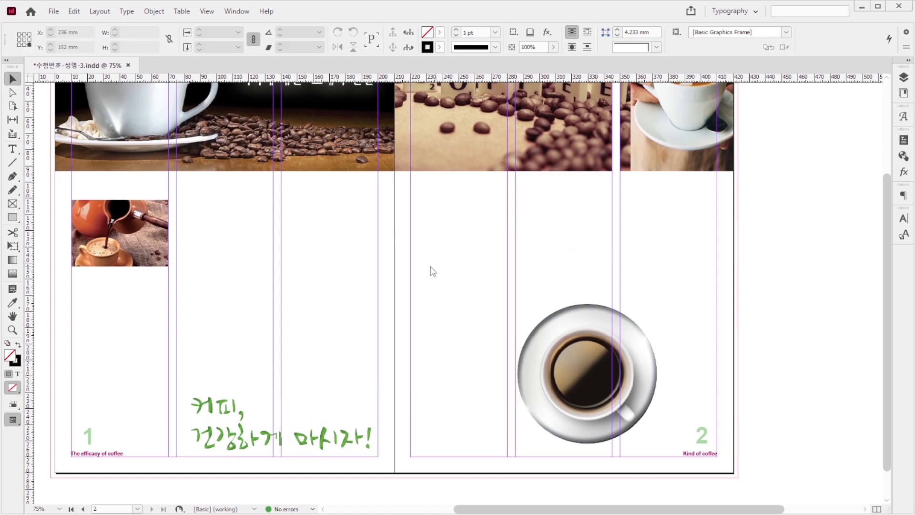
Step: Load the illustration 1급-19.ai from the Image folder for placement
{"action": "key", "text": "ctrl+d"}
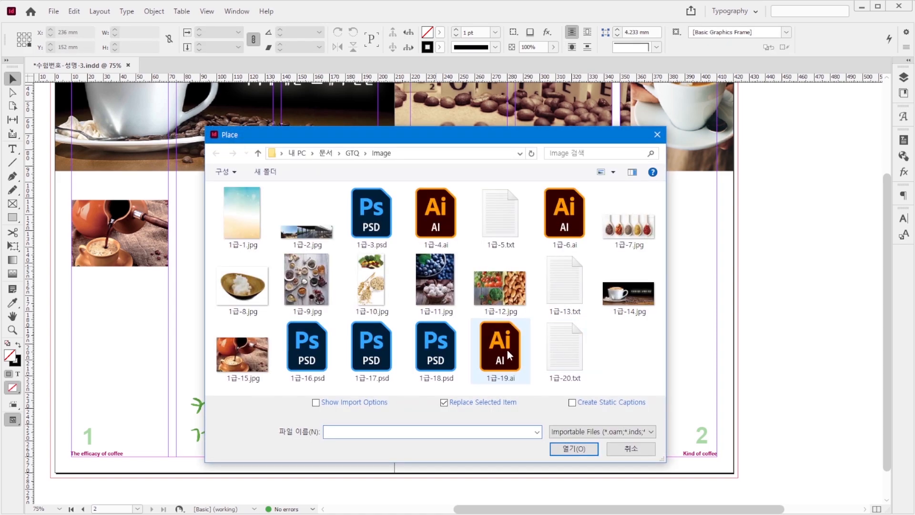
{"action": "left_click", "coordinate": [505, 348]}
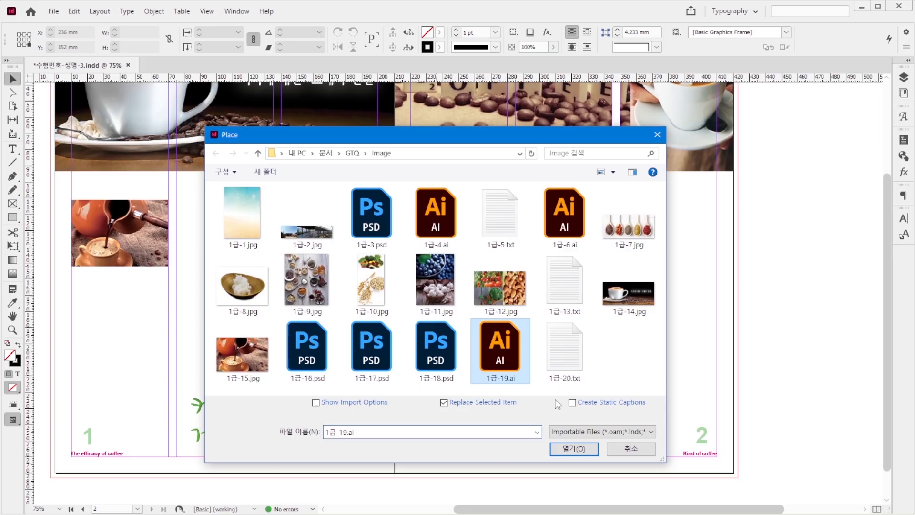
{"action": "left_click", "coordinate": [574, 449]}
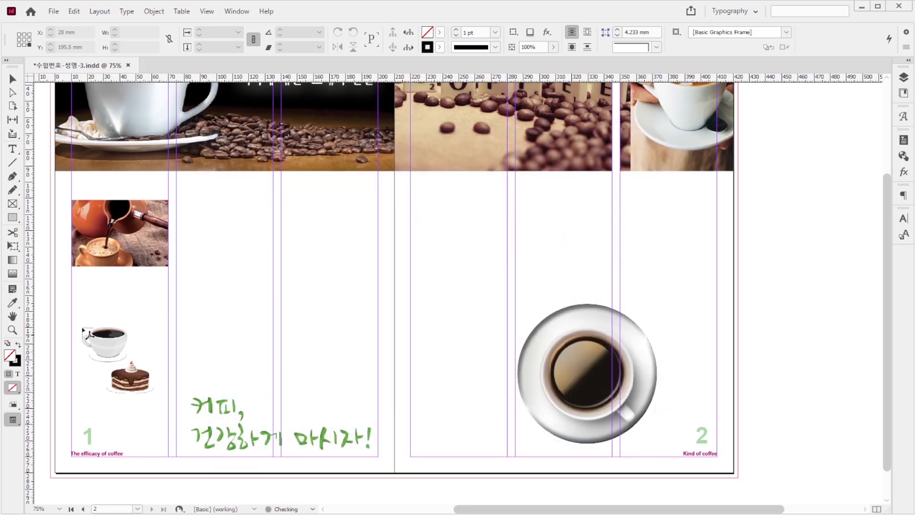
{"action": "left_click_drag", "start_coordinate": [71, 326], "coordinate": [157, 424]}
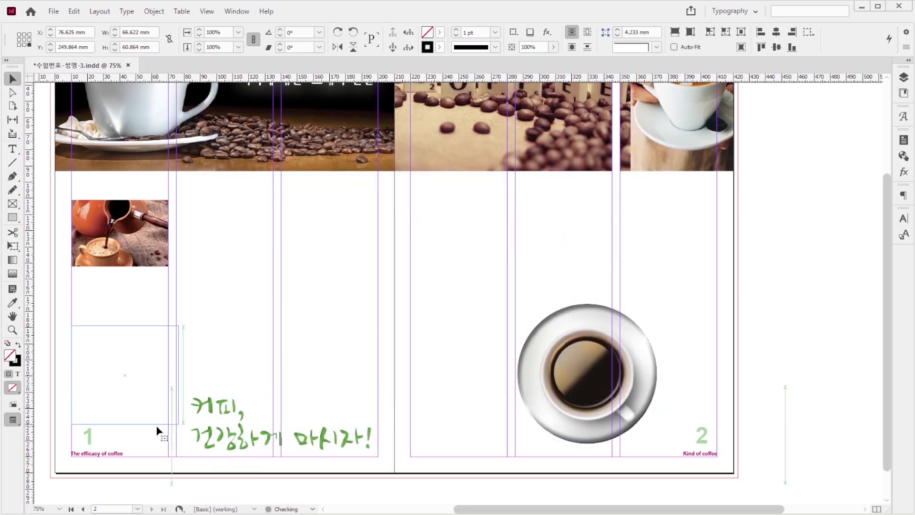
{"action": "key", "text": "ctrl+z"}
{"action": "key", "text": "ctrl+z"}
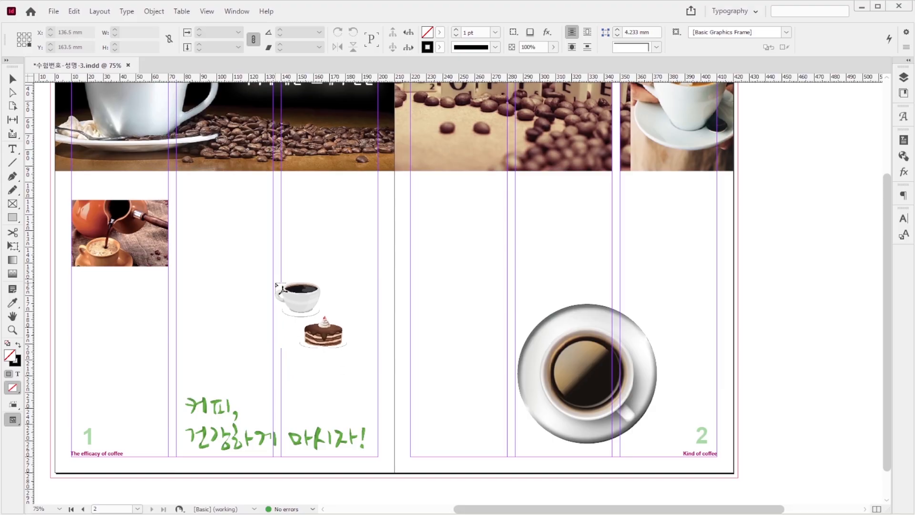
Step: Place the cup-and-cake illustration in page 1's third column above the calligraphy, sized 60 × 54.35 mm, with bounding-box text wrap
{"action": "left_click_drag", "start_coordinate": [280, 276], "coordinate": [395, 381]}
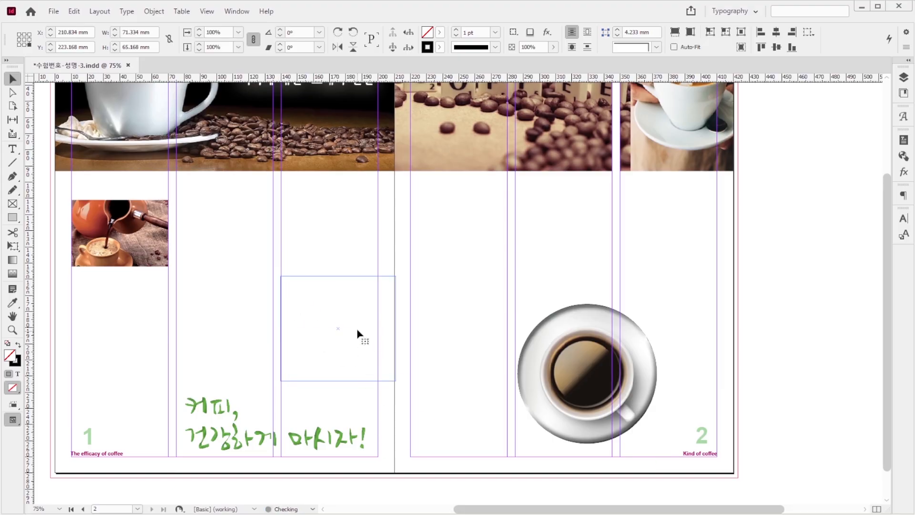
{"action": "left_click", "coordinate": [446, 359]}
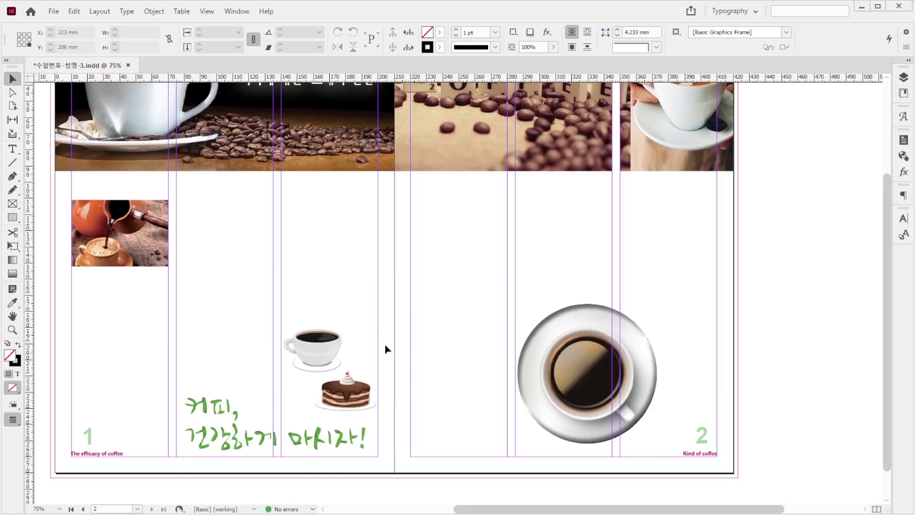
Step: Apply a Multiply drop shadow to the cup-and-cake illustration with 50% opacity, 1 mm distance, 135° angle and 1.764 mm size
{"action": "left_click", "coordinate": [340, 381]}
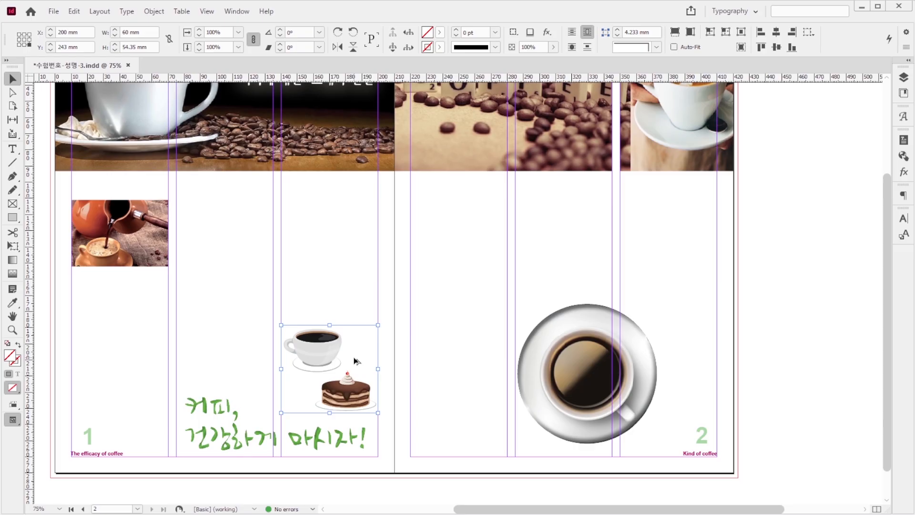
{"action": "key", "text": "ctrl+alt+m"}
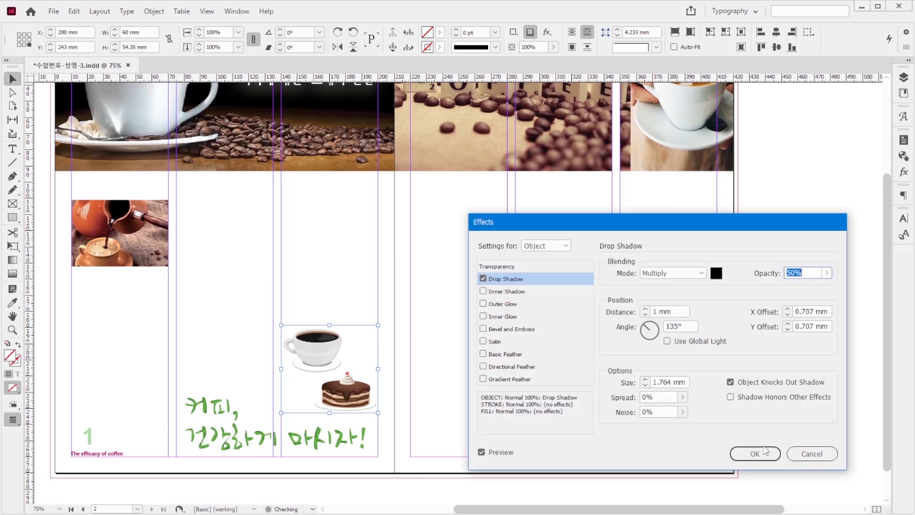
{"action": "left_click", "coordinate": [764, 451]}
{"action": "left_click", "coordinate": [761, 450]}
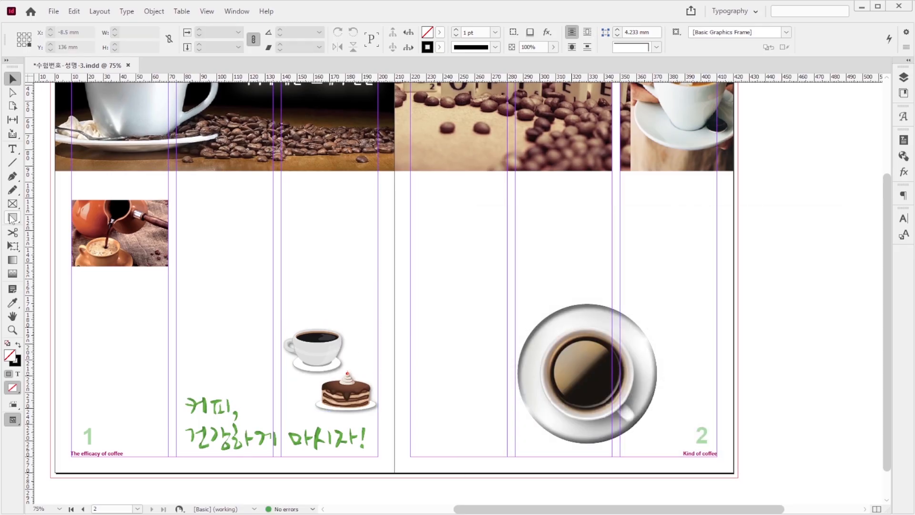
Step: Create a 125 × 11 mm rectangle above the small coffee photo on page 1, filled with C40 M70 Y100 K0 and no stroke
{"action": "left_click", "coordinate": [13, 217]}
{"action": "left_click", "coordinate": [262, 207]}
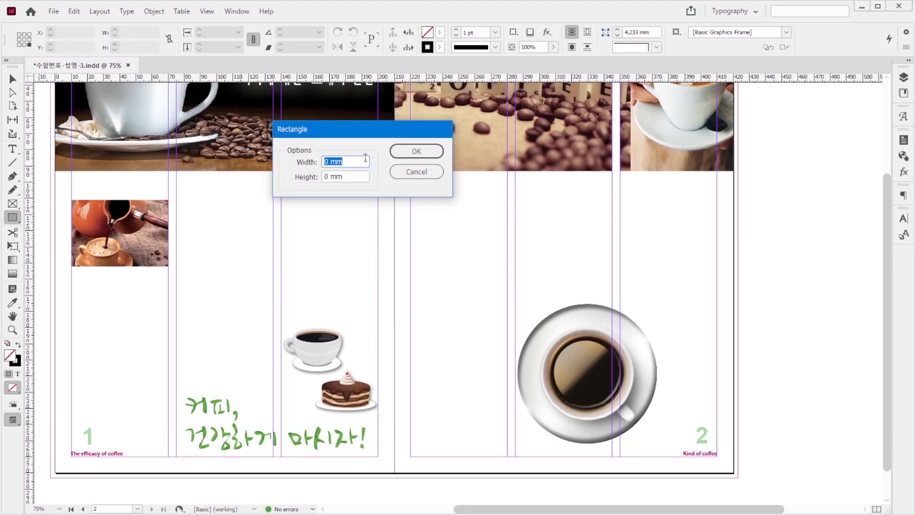
{"action": "type", "text": "125"}
{"action": "key", "text": "Tab"}
{"action": "type", "text": "1"}
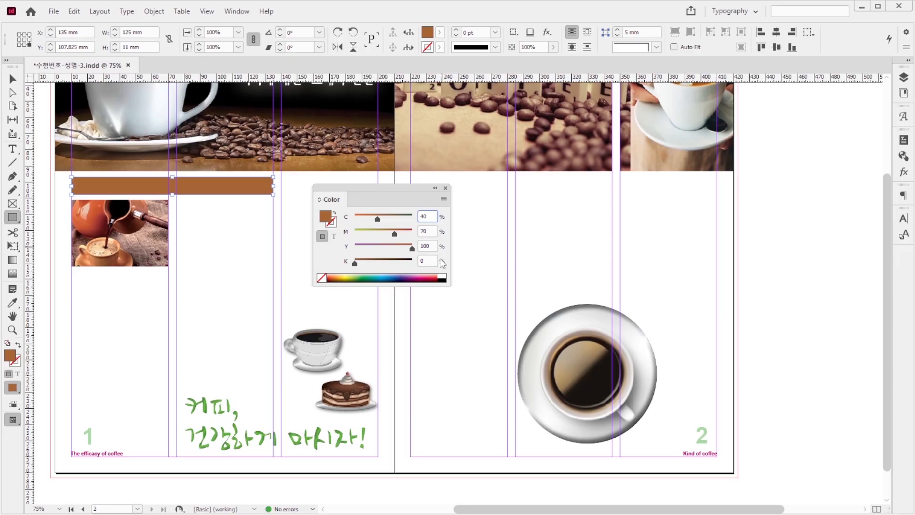
{"action": "left_click", "coordinate": [434, 246]}
Step: Round all four corners of the brown rectangle with a 5 mm corner size
{"action": "left_click", "coordinate": [154, 11]}
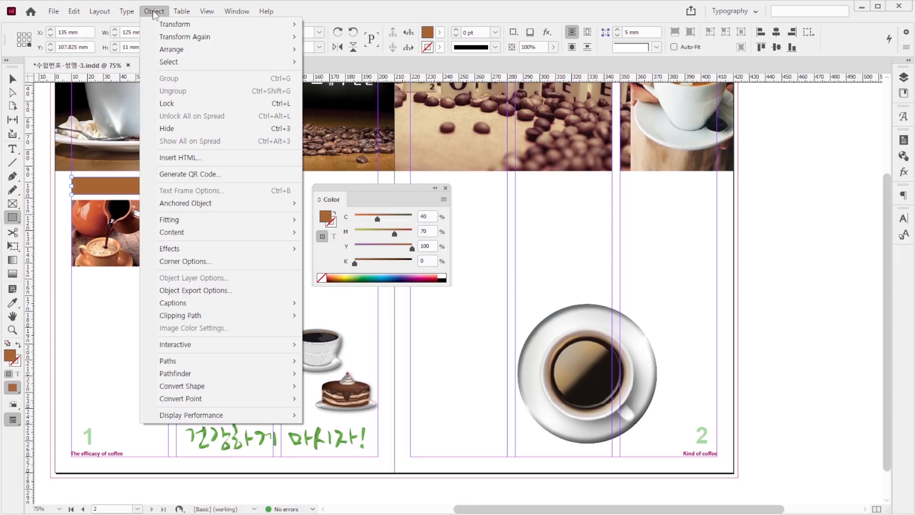
{"action": "left_click", "coordinate": [235, 262]}
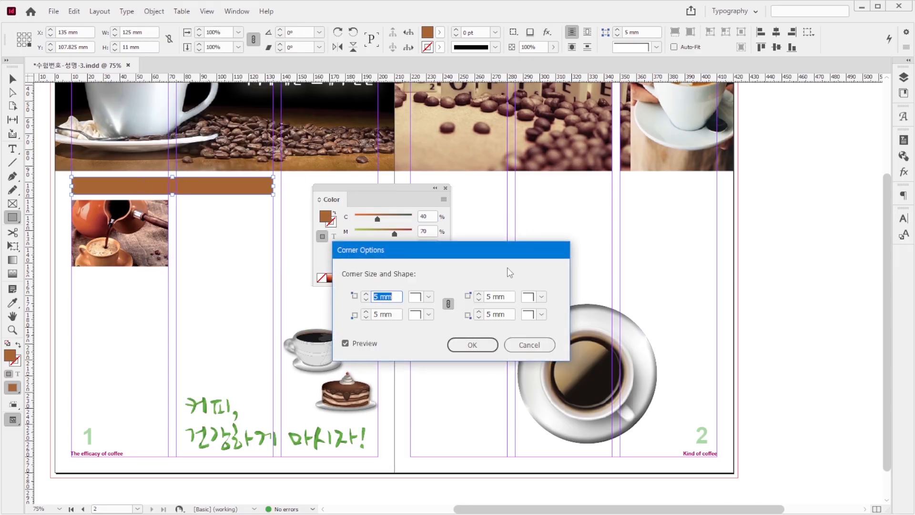
{"action": "left_click", "coordinate": [428, 296]}
{"action": "left_click", "coordinate": [430, 370]}
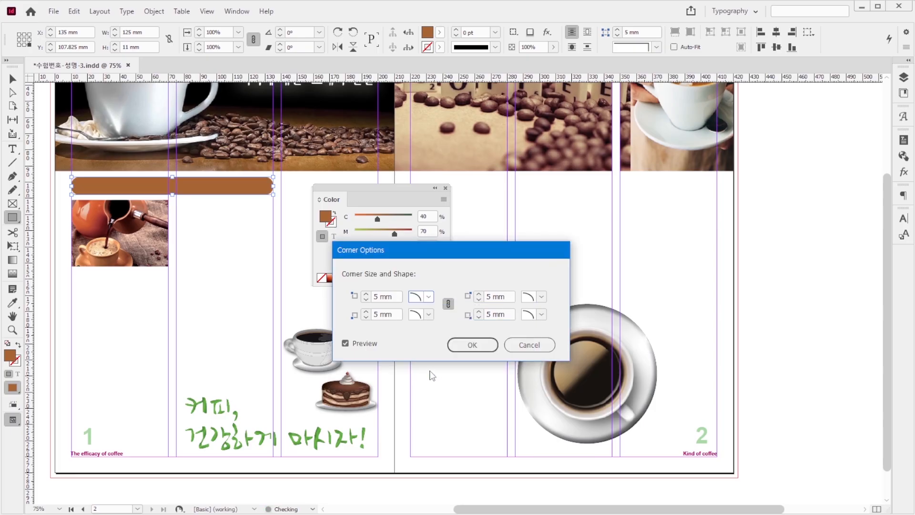
{"action": "left_click", "coordinate": [472, 345]}
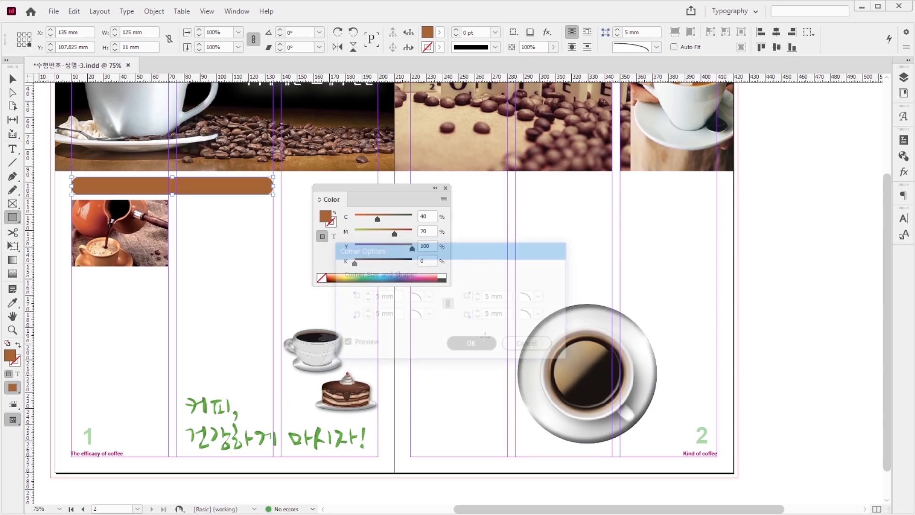
{"action": "left_click", "coordinate": [445, 188]}
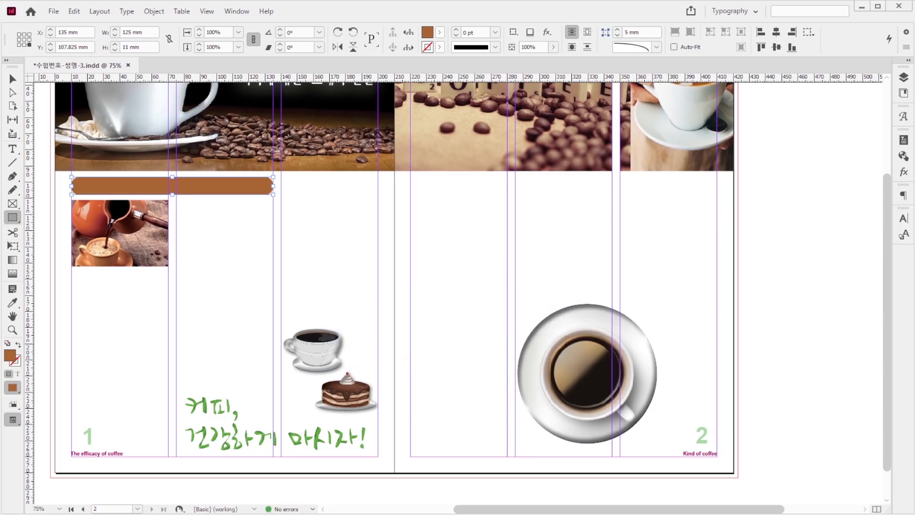
Step: Check the reference image 1급-302.jpg and duplicate the brown rounded bar onto page 2 at the same height, beneath the COFFEE photo
{"action": "left_click", "coordinate": [242, 514]}
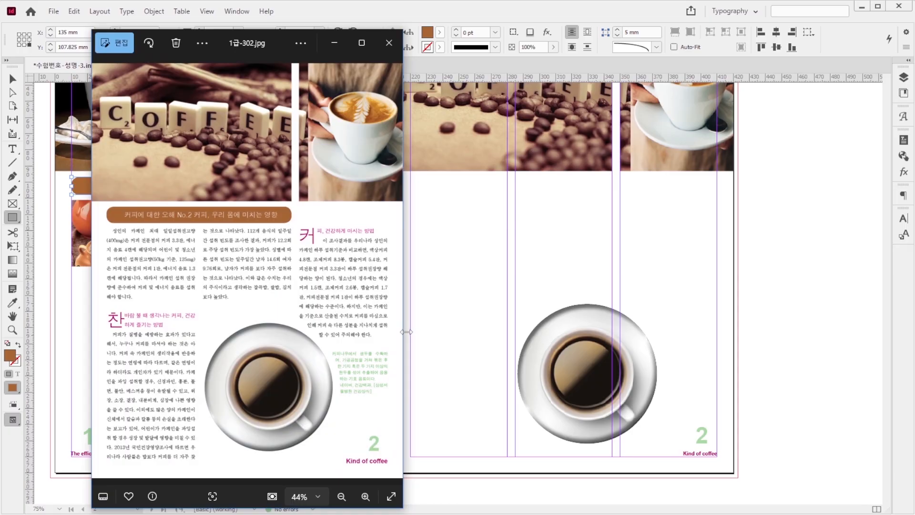
{"action": "left_click", "coordinate": [604, 1]}
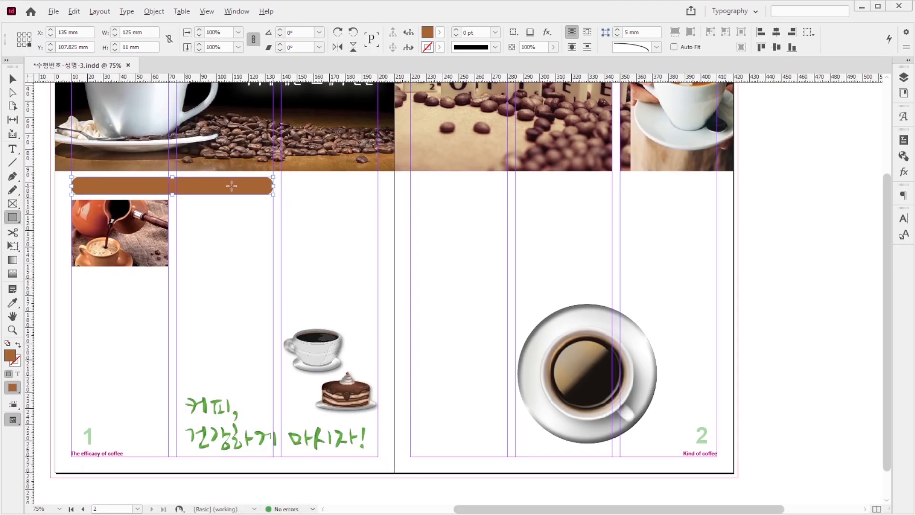
{"action": "key", "text": "v"}
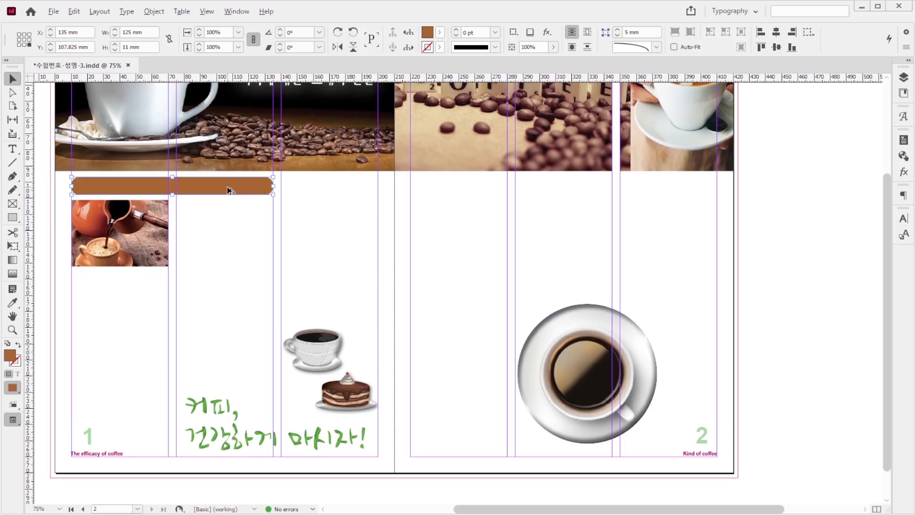
{"action": "left_click_drag", "start_coordinate": [228, 190], "coordinate": [574, 202]}
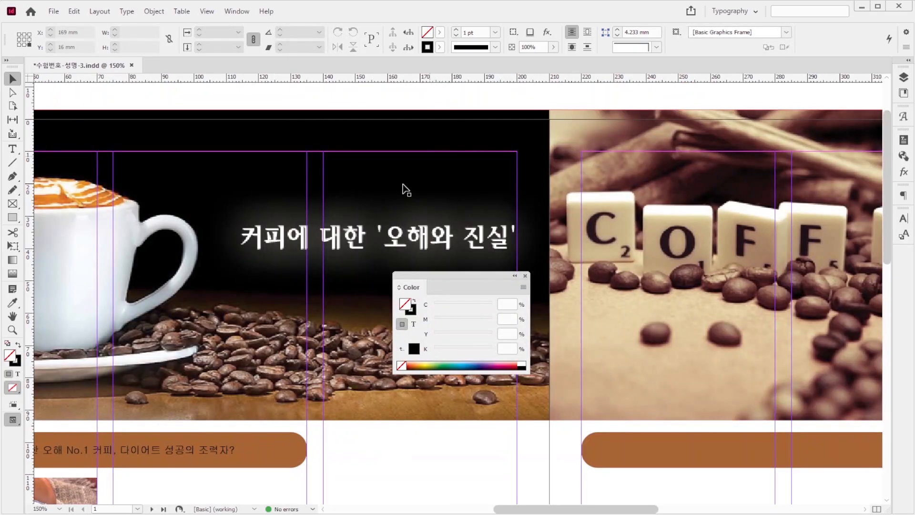
{"action": "left_click", "coordinate": [418, 197]}
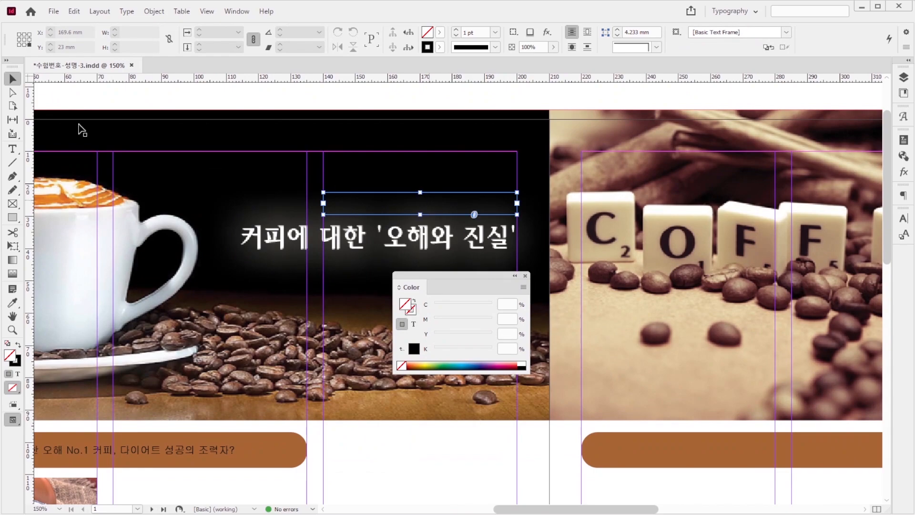
Step: Set the text colour for the empty text frame above the page 1 title to CMYK C0 M0 Y0 K0
{"action": "left_click", "coordinate": [13, 149]}
{"action": "left_click", "coordinate": [404, 202]}
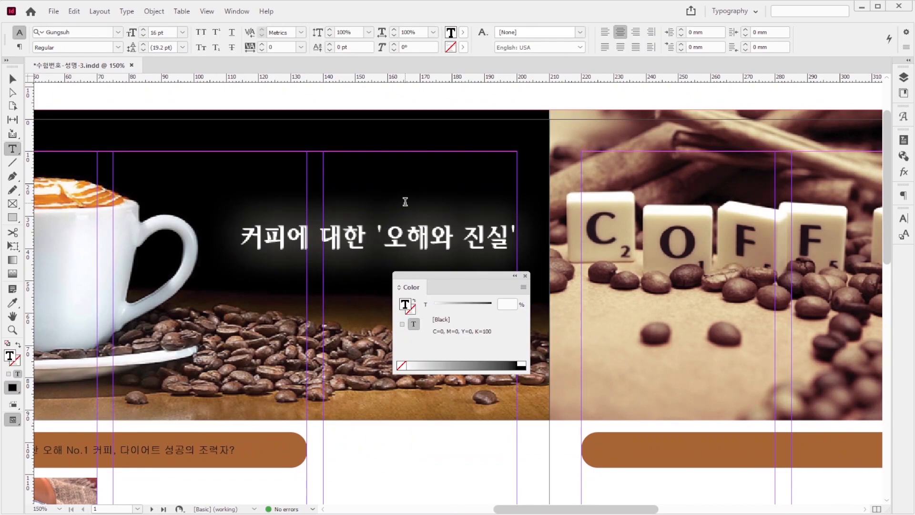
{"action": "left_click", "coordinate": [523, 287]}
{"action": "left_click", "coordinate": [548, 331]}
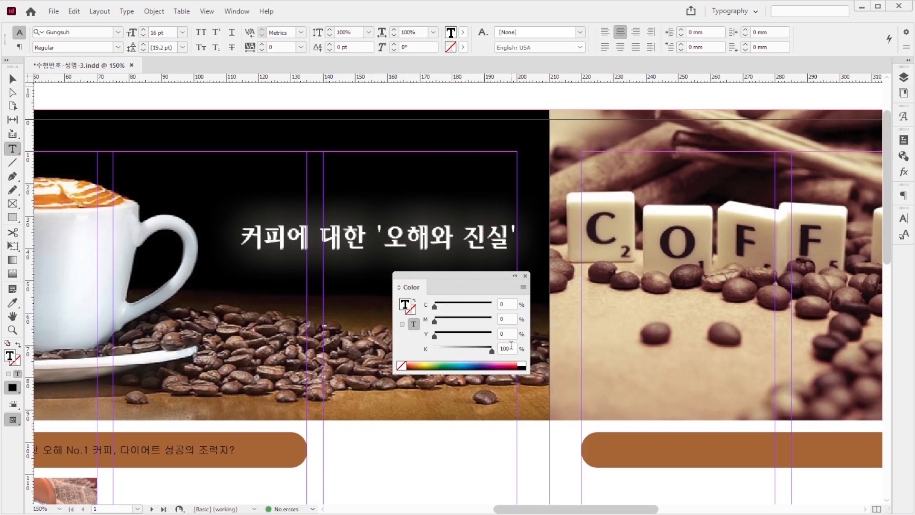
{"action": "double_click", "coordinate": [505, 348]}
{"action": "type", "text": "0"}
{"action": "key", "text": "Return"}
{"action": "left_click", "coordinate": [431, 201]}
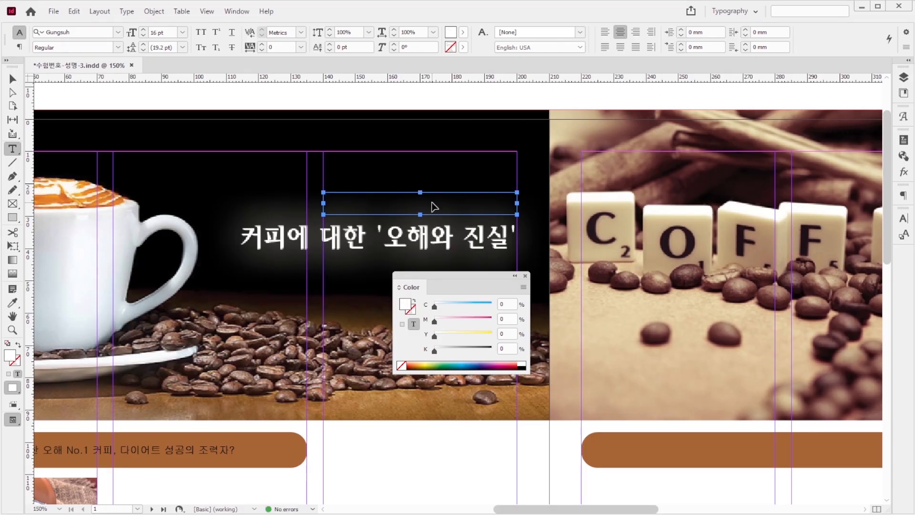
{"action": "key", "text": "ctrl+z"}
{"action": "key", "text": "ctrl+shift+z"}
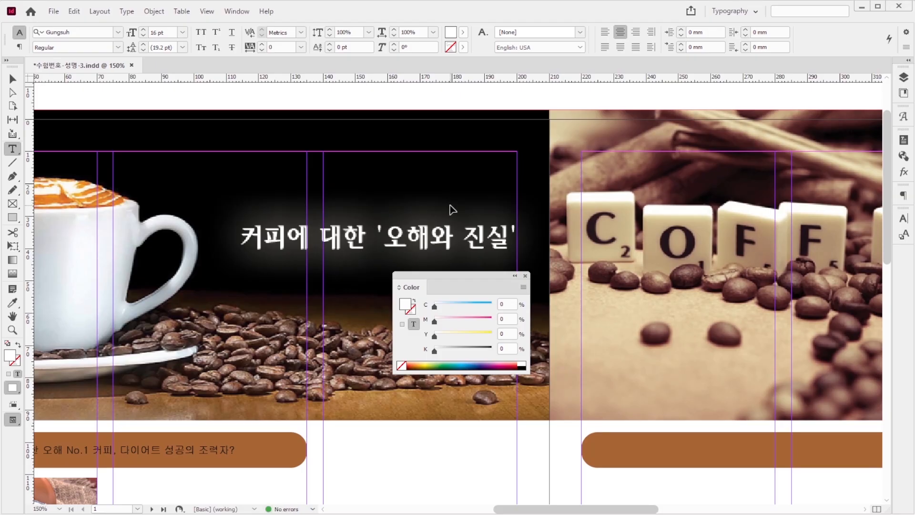
Step: Paste the line '삼성서울병원 건강상식' into the text frame above the page 1 title
{"action": "left_click", "coordinate": [452, 208]}
{"action": "type", "text": "삼성서울병원 건강상식"}
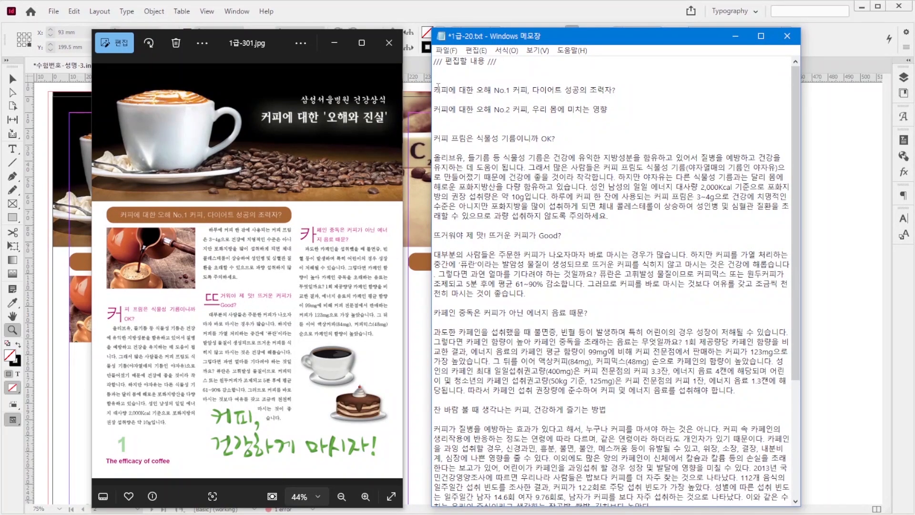
Step: Copy the heading '커피에 대한 오해 No.1 커피, 다이어트 성공의 조력자?' from 1급-20.txt for the page 1 brown bar
{"action": "left_click_drag", "start_coordinate": [435, 89], "coordinate": [621, 95]}
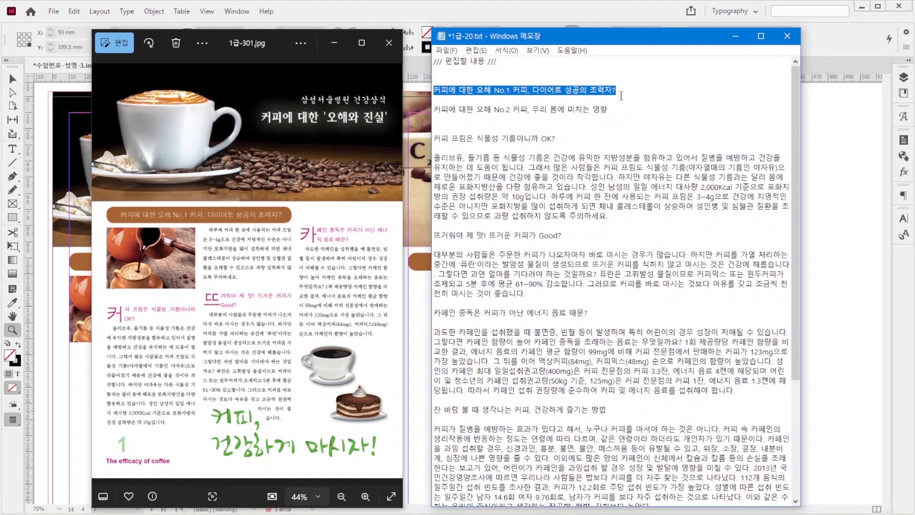
{"action": "left_click", "coordinate": [550, 9]}
{"action": "left_click", "coordinate": [13, 151]}
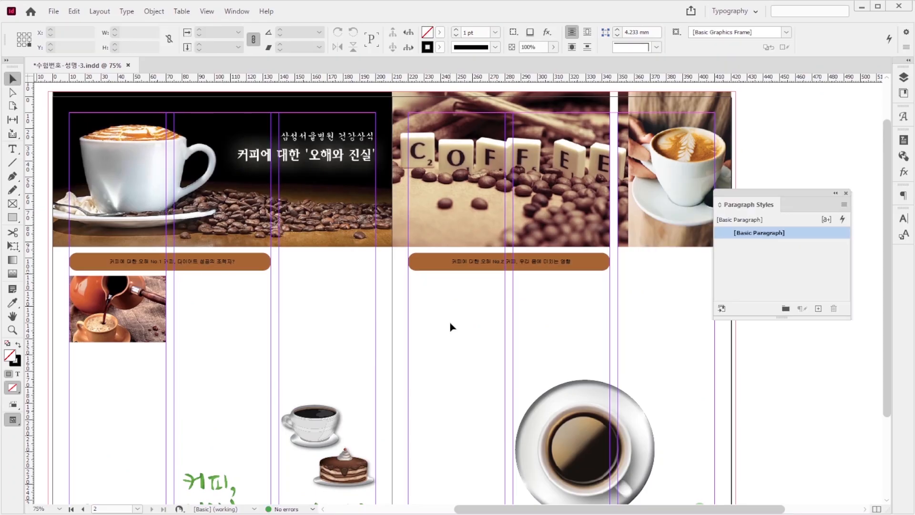
Step: Create a paragraph style 중제목 for both brown-bar headings with Dotum 13 pt, tracking -25 and character colour C0 M0 Y0 K0
{"action": "left_click", "coordinate": [220, 265]}
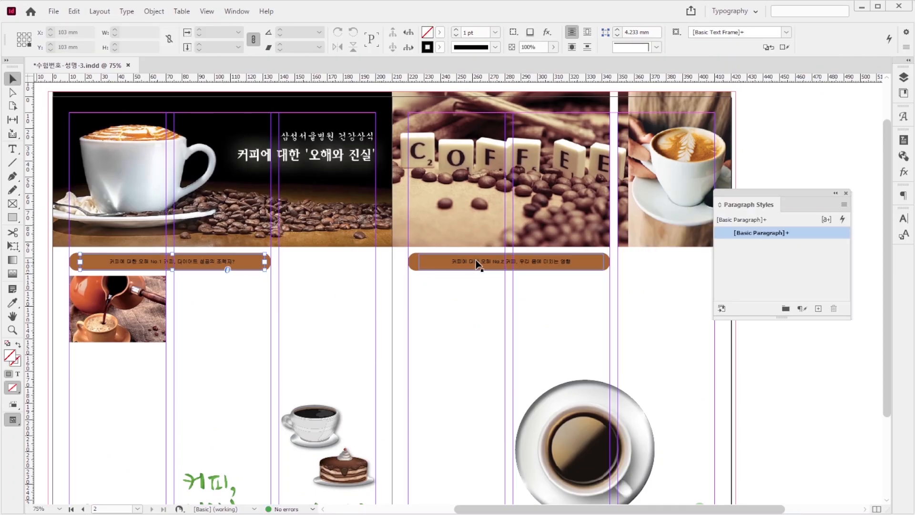
{"action": "left_click", "coordinate": [496, 263], "text": "shift"}
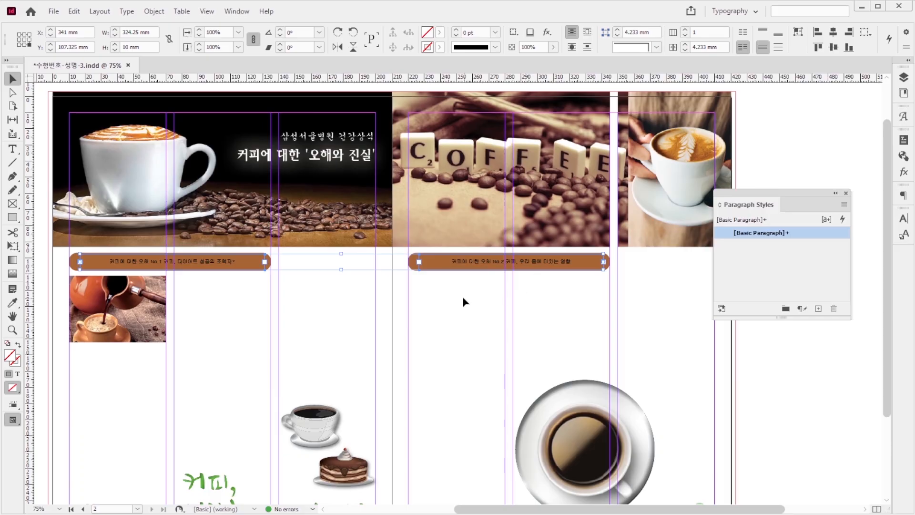
{"action": "left_click_drag", "start_coordinate": [821, 209], "coordinate": [732, 199]}
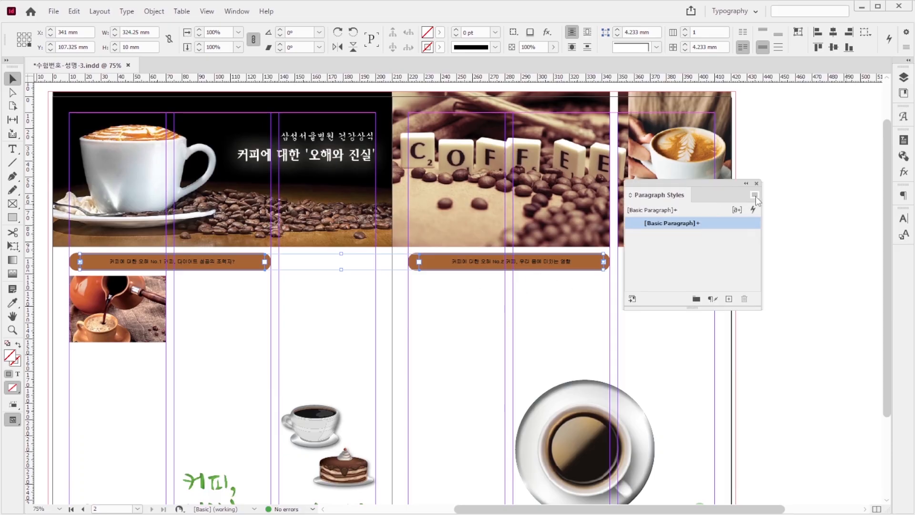
{"action": "left_click", "coordinate": [754, 195]}
{"action": "left_click", "coordinate": [784, 200]}
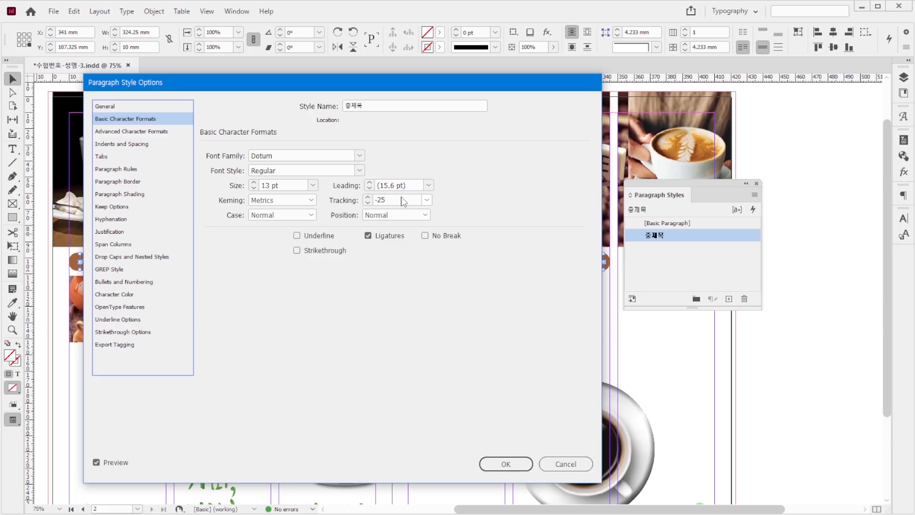
{"action": "left_click", "coordinate": [114, 294]}
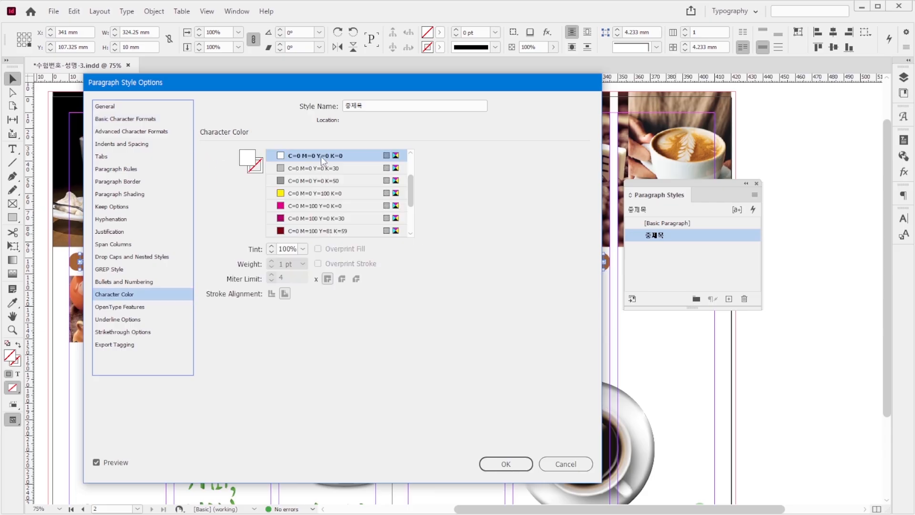
{"action": "left_click", "coordinate": [515, 465]}
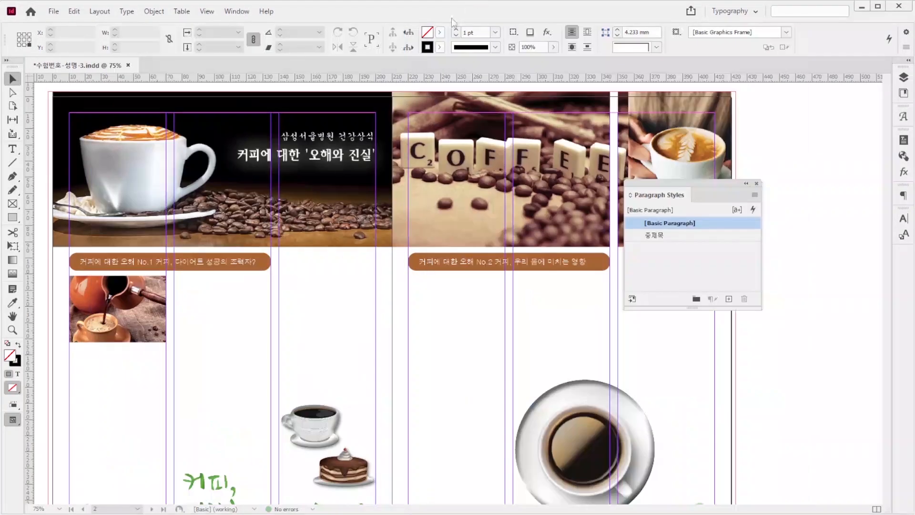
Step: Paste the article body from 1급-20.txt into a frame about 190 × 159 mm on page 1 and thread it into a matching frame on page 2
{"action": "scroll", "coordinate": [264, 355], "scroll_direction": "down", "scroll_amount": 3}
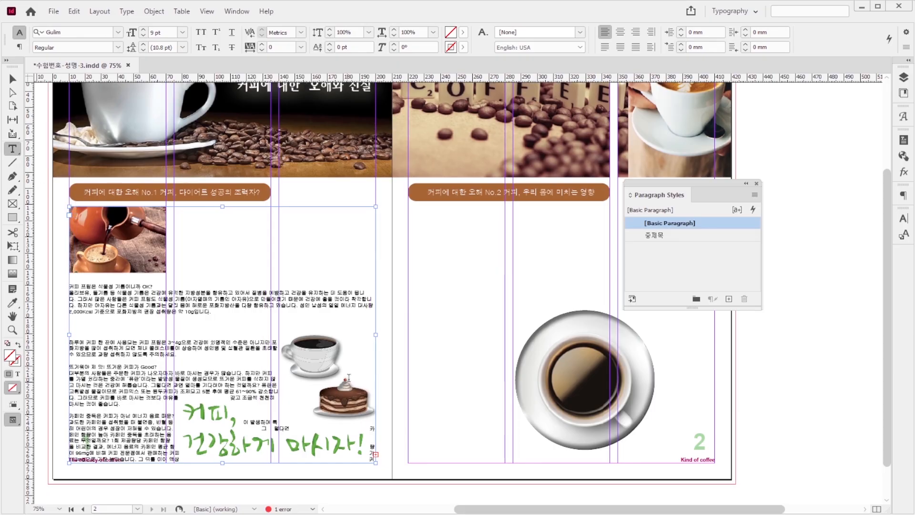
{"action": "left_click", "coordinate": [13, 79]}
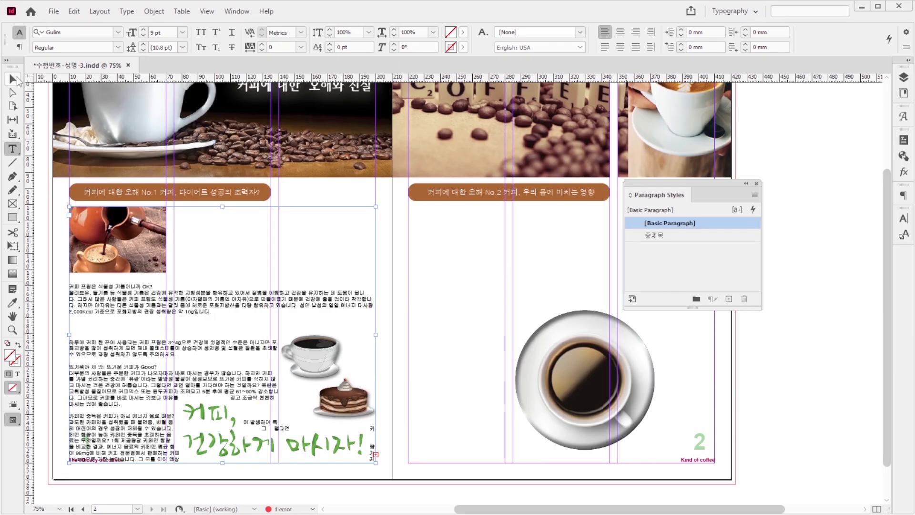
{"action": "left_click", "coordinate": [376, 455]}
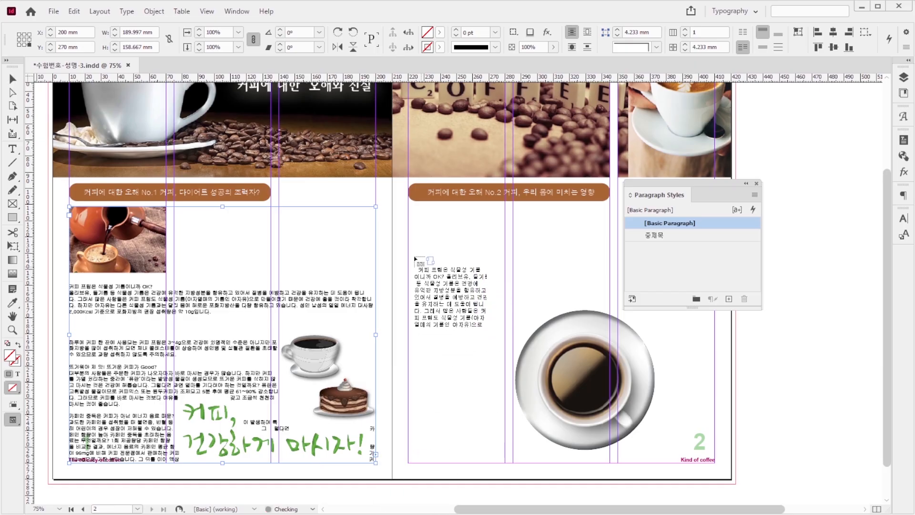
{"action": "left_click", "coordinate": [410, 209]}
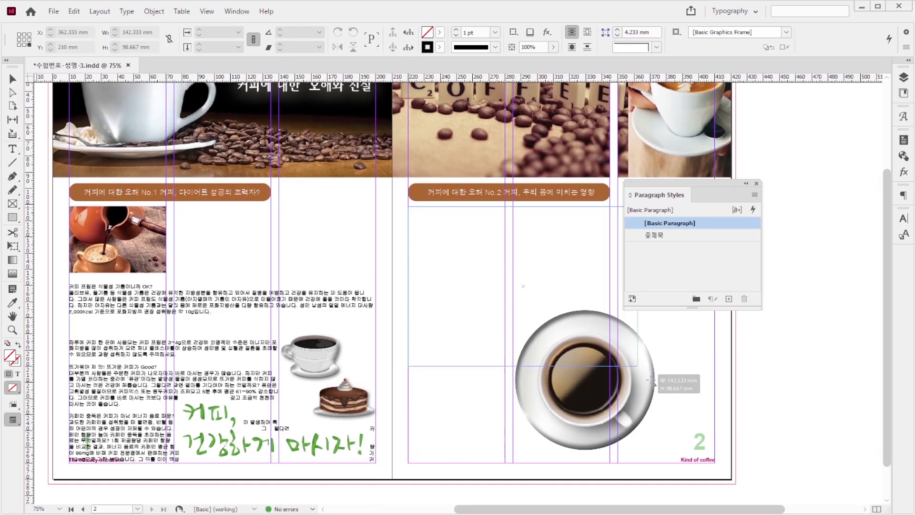
Step: Check the reference image 1급-301.jpg and set both threaded body text frames to 3 columns with a 5 mm gutter
{"action": "key", "text": "alt+Tab"}
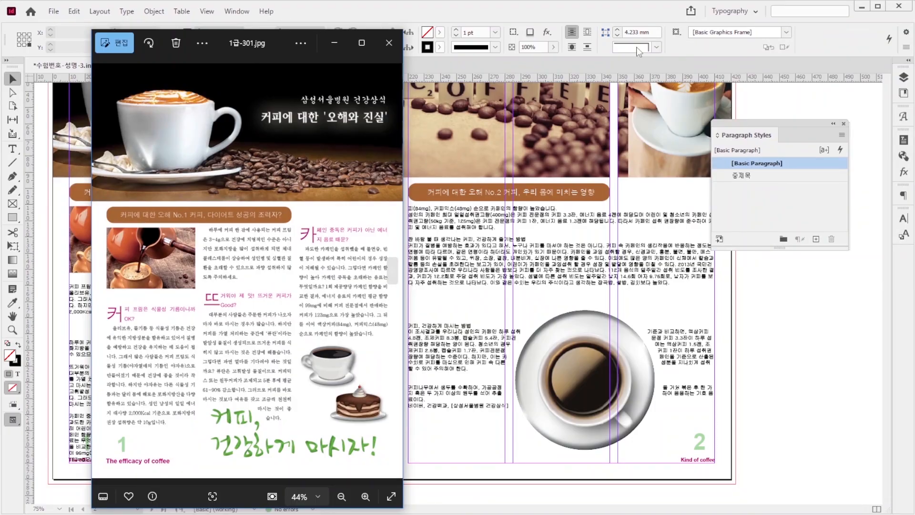
{"action": "key", "text": "alt+Tab"}
{"action": "left_click", "coordinate": [280, 299]}
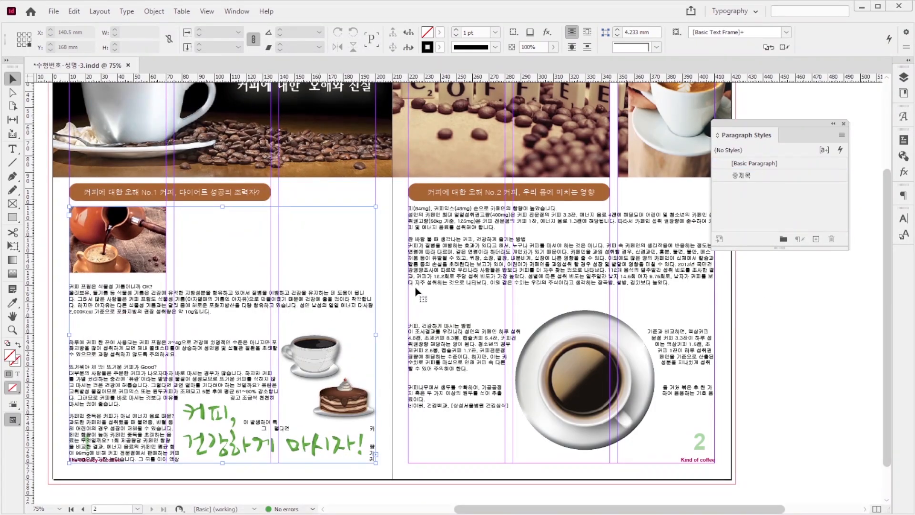
{"action": "left_click", "coordinate": [481, 267], "text": "shift"}
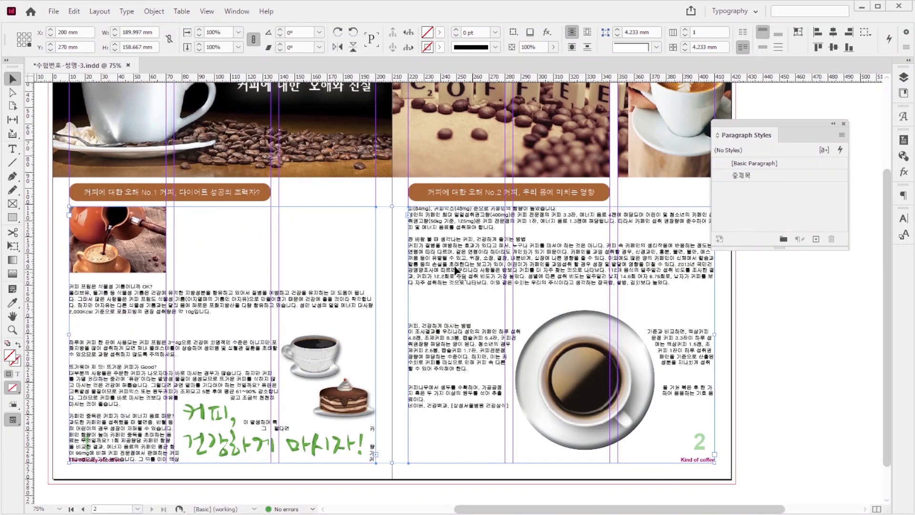
{"action": "left_click", "coordinate": [707, 32]}
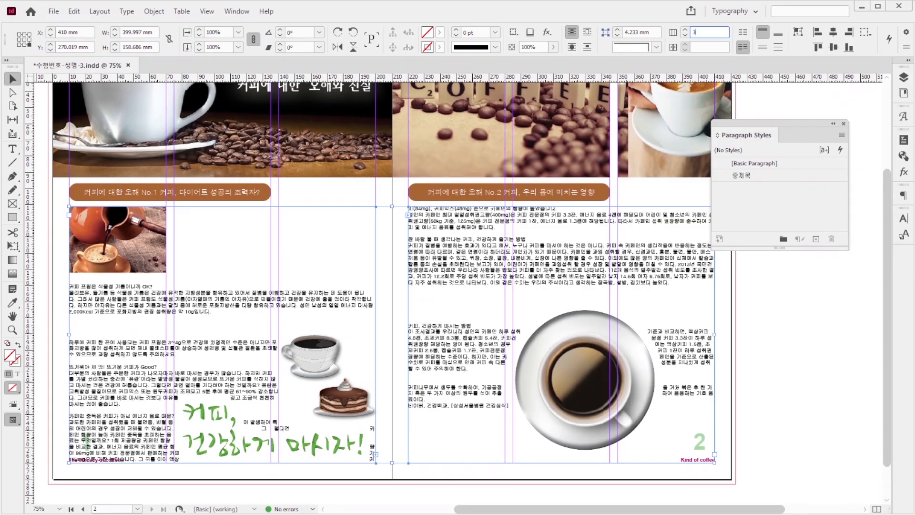
{"action": "key", "text": "Tab"}
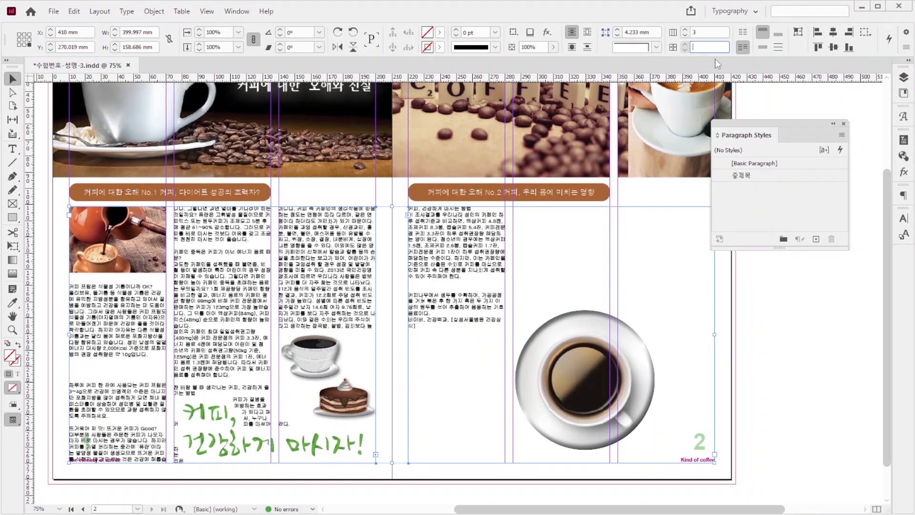
{"action": "type", "text": "5"}
{"action": "key", "text": "Return"}
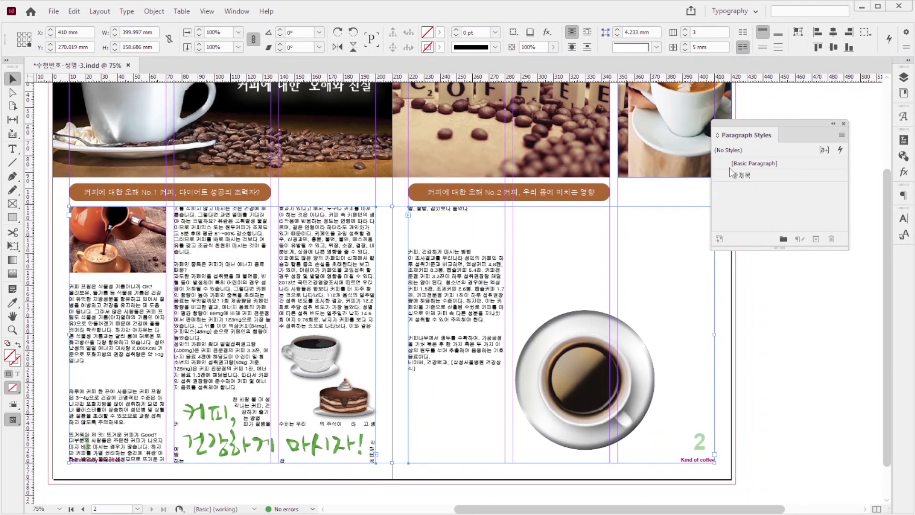
Step: Create a body style 본문: Batang 9 pt, leading 18 pt, tracking -25, left justified, 4 mm first-line indent, colour C0 M0 Y0 K100
{"action": "left_click_drag", "start_coordinate": [818, 145], "coordinate": [744, 159]}
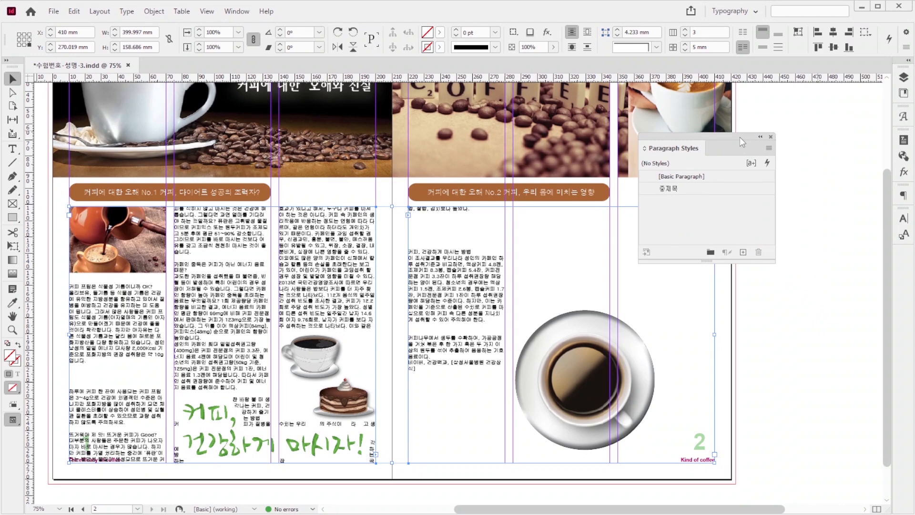
{"action": "left_click", "coordinate": [769, 148]}
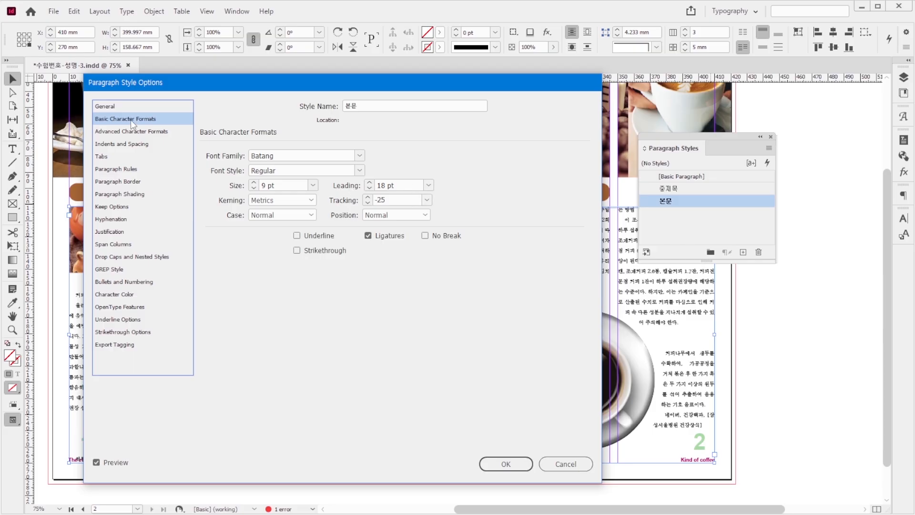
{"action": "left_click", "coordinate": [145, 143]}
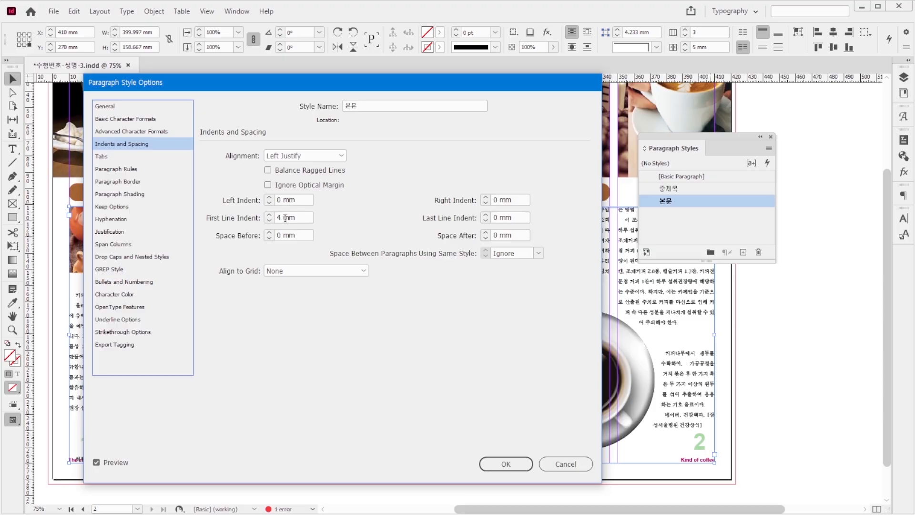
{"action": "left_click", "coordinate": [308, 217]}
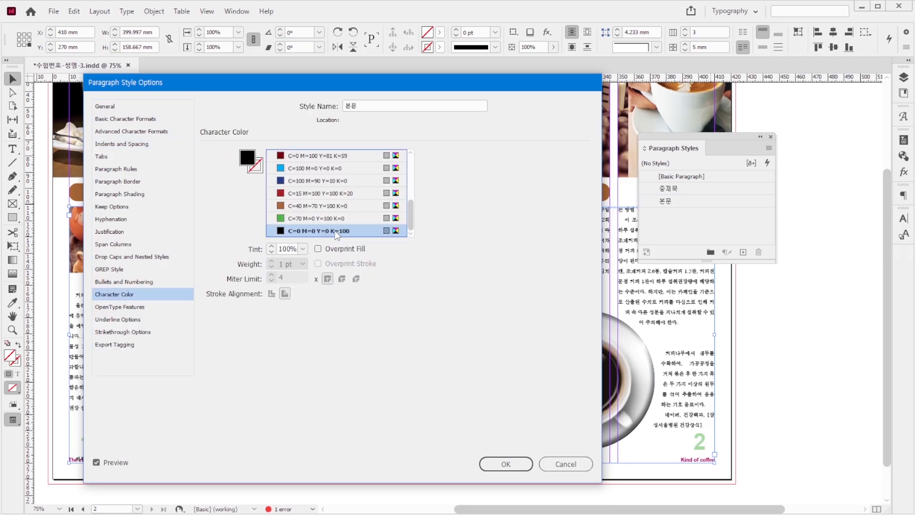
{"action": "left_click", "coordinate": [507, 463]}
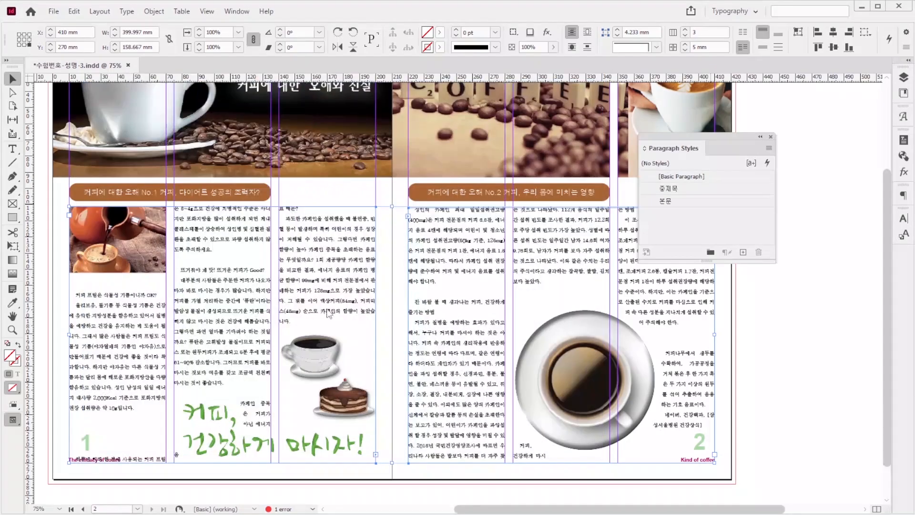
{"action": "key", "text": "alt+Tab"}
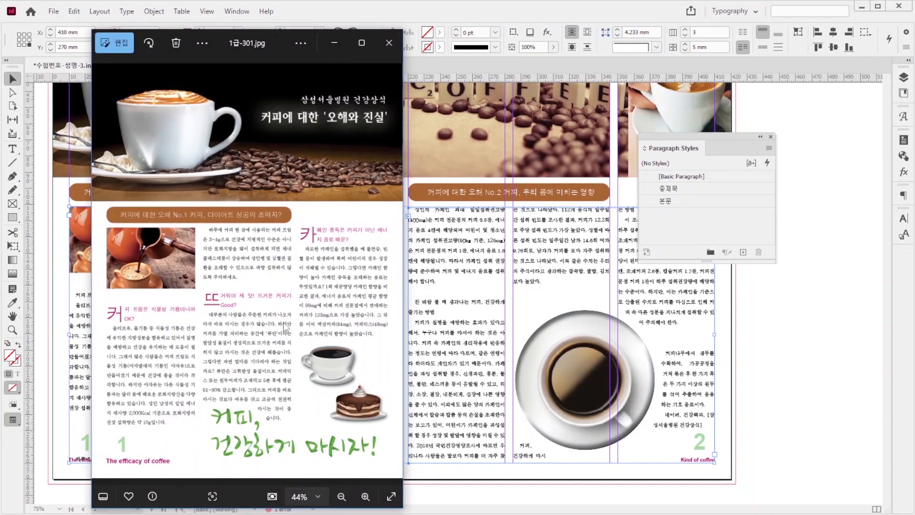
{"action": "left_click", "coordinate": [437, 16]}
{"action": "left_click_drag", "start_coordinate": [167, 285], "coordinate": [172, 285]}
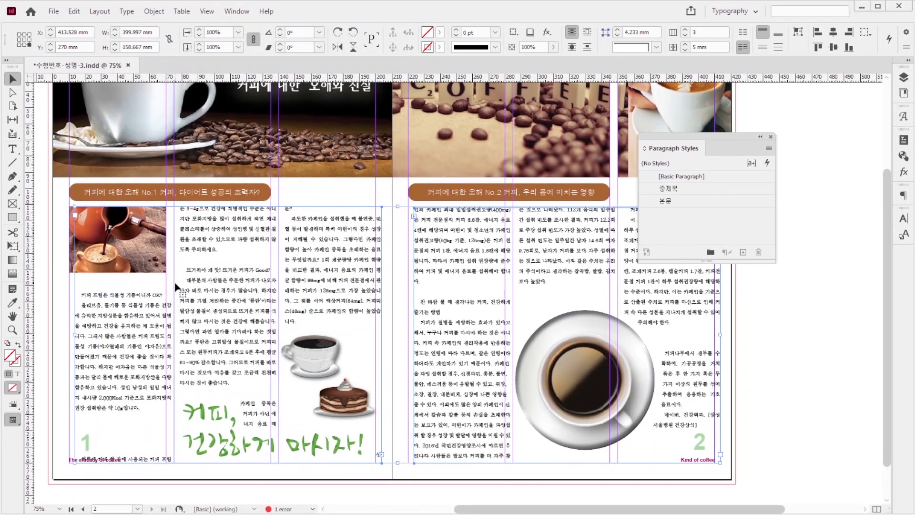
{"action": "key", "text": "ctrl+z"}
Step: Create a style 소제목 for the first page 1 subheading: Dotum 10 pt, leading 18 pt, tracking -25, two-line one-character drop cap, colour C0 M100 Y0 K30
{"action": "left_click", "coordinate": [13, 148]}
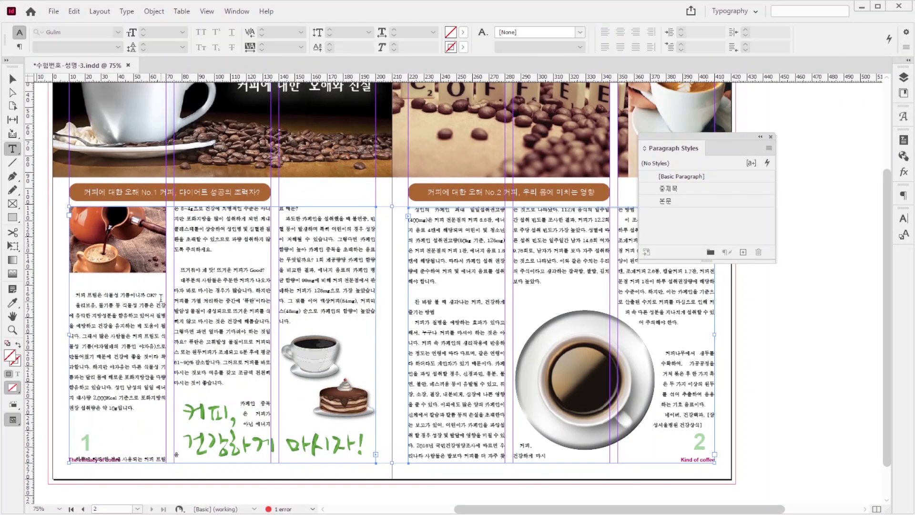
{"action": "left_click_drag", "start_coordinate": [160, 294], "coordinate": [76, 294]}
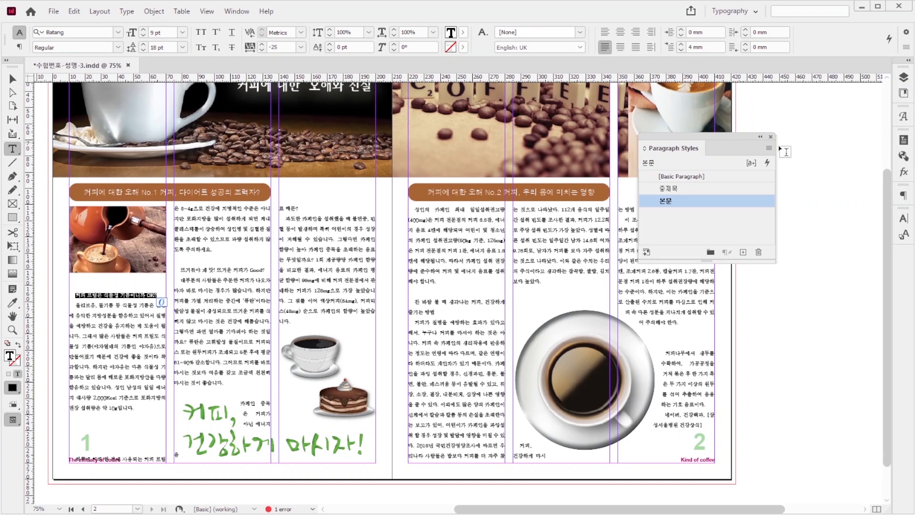
{"action": "left_click", "coordinate": [768, 148]}
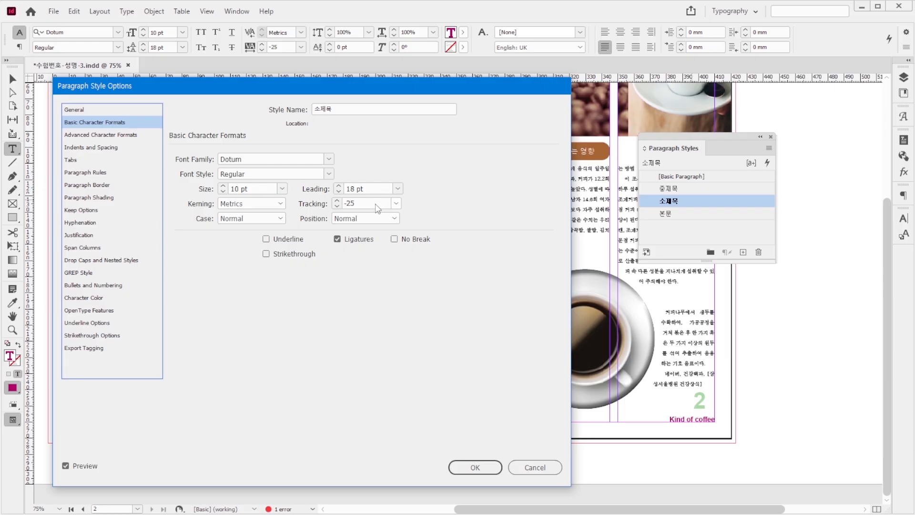
{"action": "left_click", "coordinate": [111, 260]}
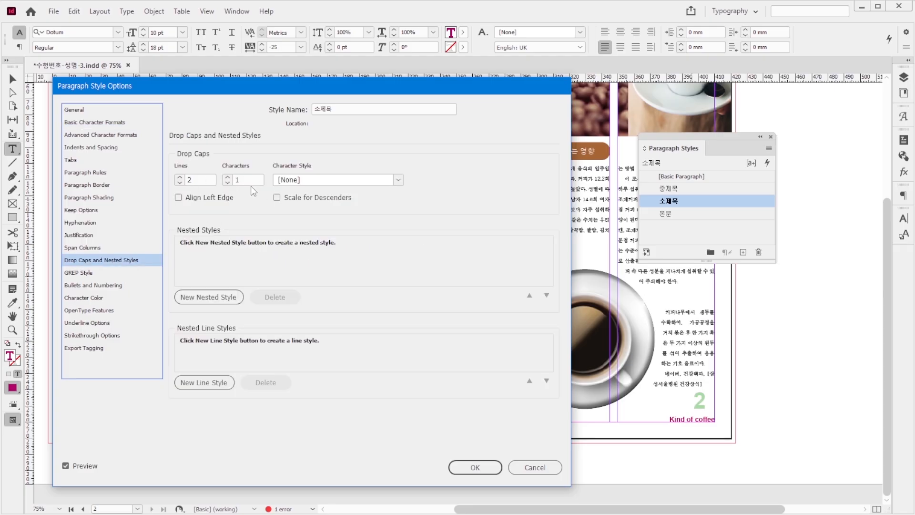
{"action": "left_click", "coordinate": [100, 298]}
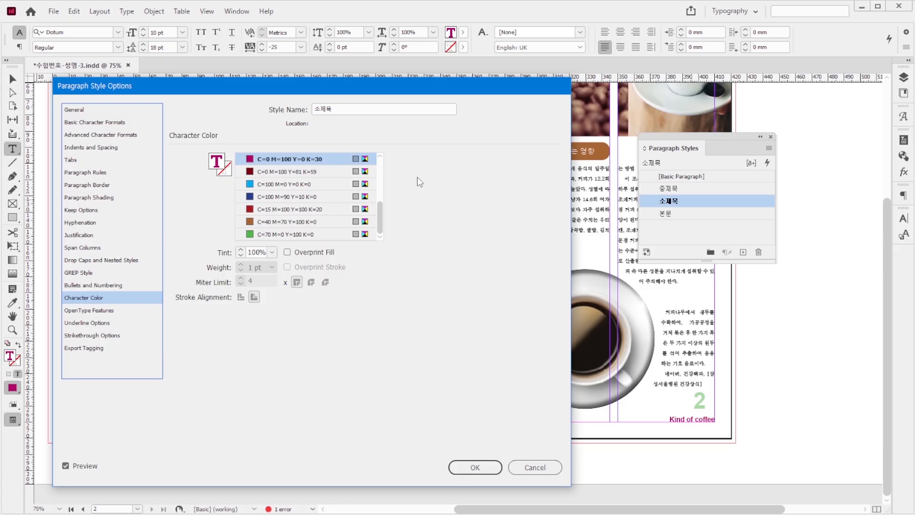
{"action": "left_click", "coordinate": [475, 467]}
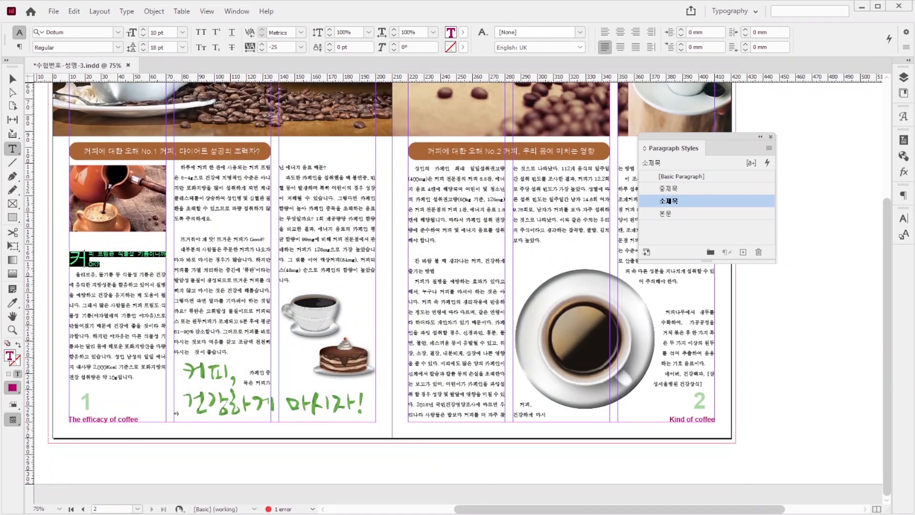
Step: Check the reference image and apply the 소제목 style to the remaining subheadings on both pages, starting with '뜨거워야 제 맛! 뜨거운 커피가 Good?'
{"action": "left_click", "coordinate": [260, 514]}
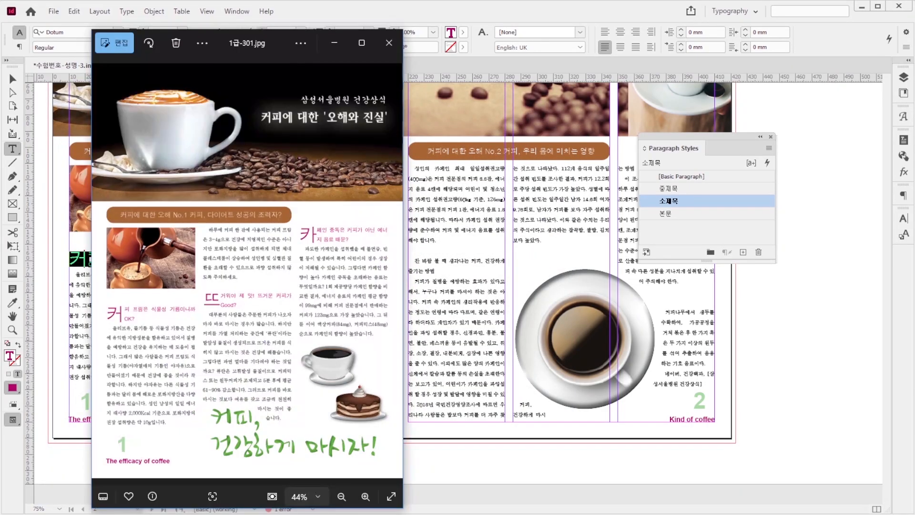
{"action": "left_click", "coordinate": [540, 4]}
{"action": "left_click_drag", "start_coordinate": [265, 239], "coordinate": [185, 234]}
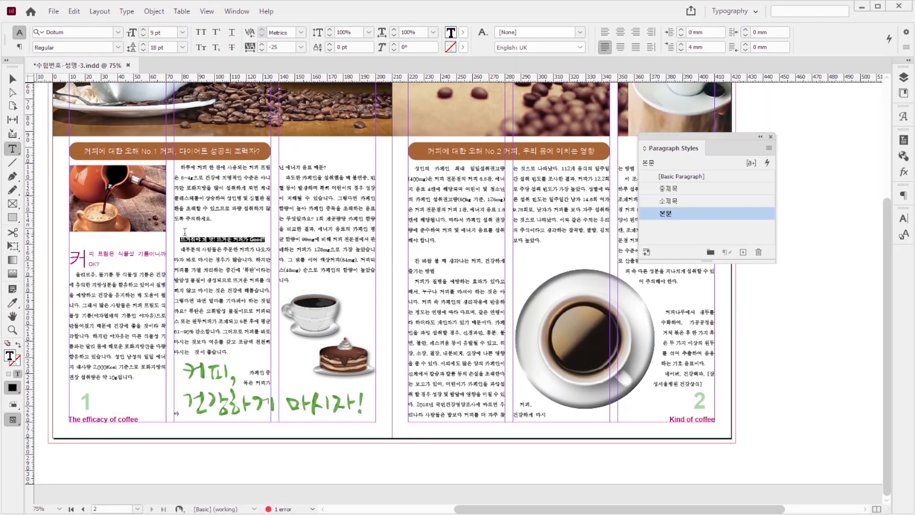
{"action": "left_click", "coordinate": [680, 214]}
{"action": "left_click", "coordinate": [689, 206]}
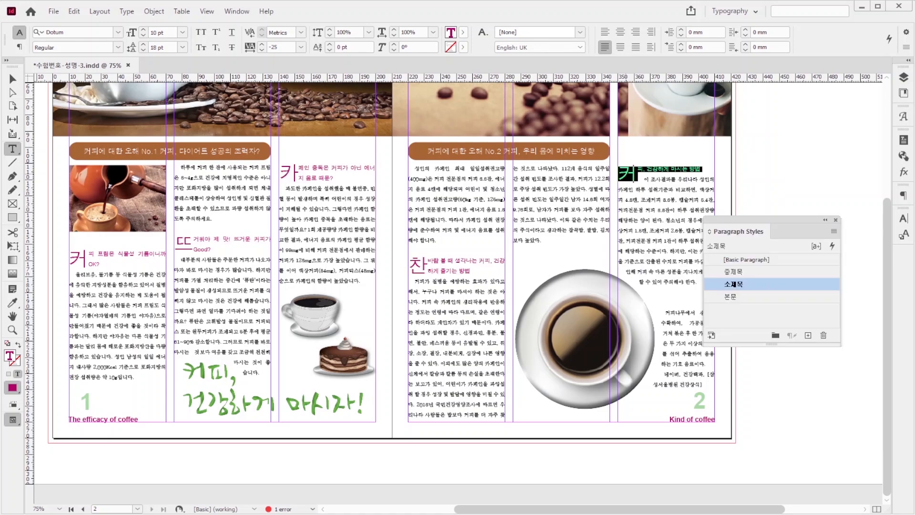
Step: Create a style 캡션 for page 2's closing paragraphs beside the coffee cup: Dotum Regular 8 pt, leading 12 pt, tracking -25, colour C70 M0 Y100 K0
{"action": "left_click", "coordinate": [708, 174]}
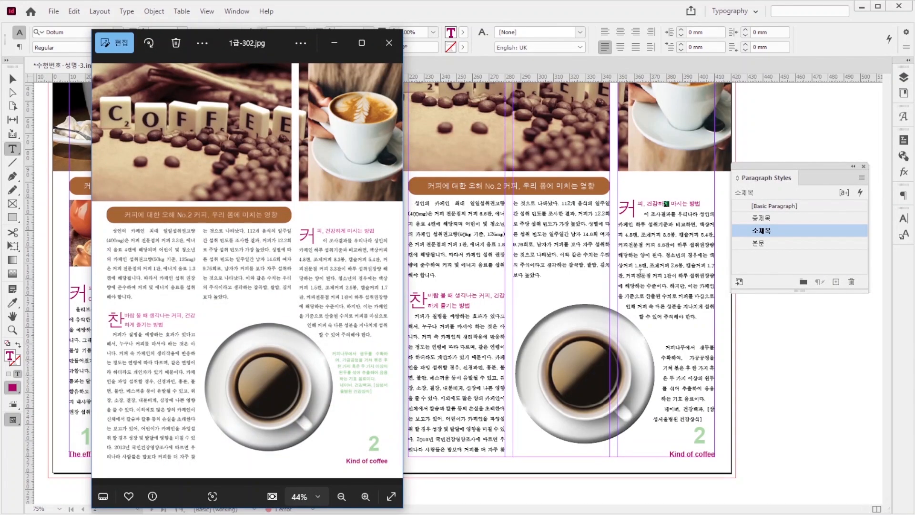
{"action": "left_click", "coordinate": [669, 352]}
{"action": "left_click_drag", "start_coordinate": [665, 347], "coordinate": [710, 426]}
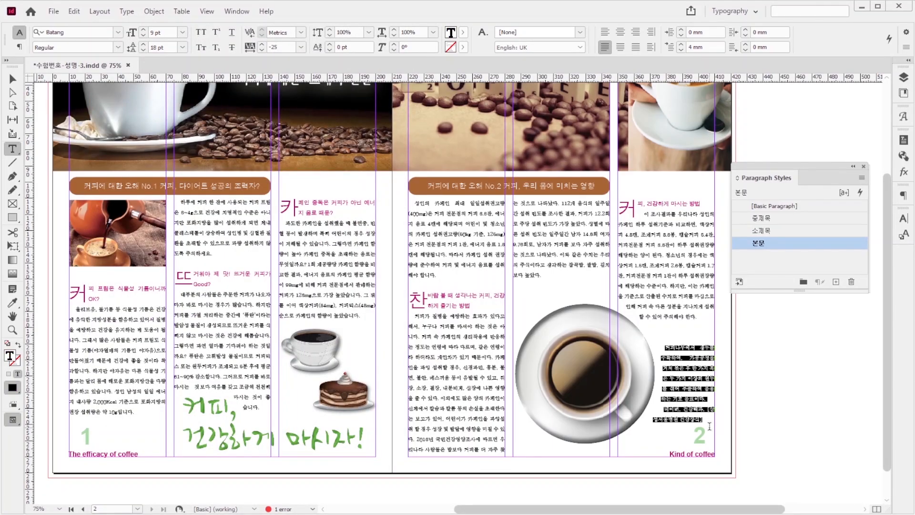
{"action": "left_click_drag", "start_coordinate": [825, 165], "coordinate": [728, 128]}
{"action": "left_click", "coordinate": [765, 140]}
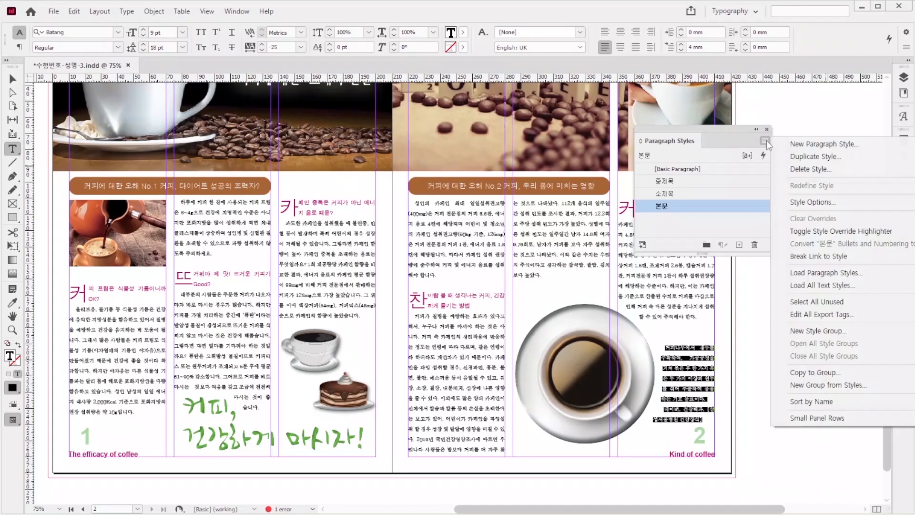
{"action": "left_click", "coordinate": [801, 132]}
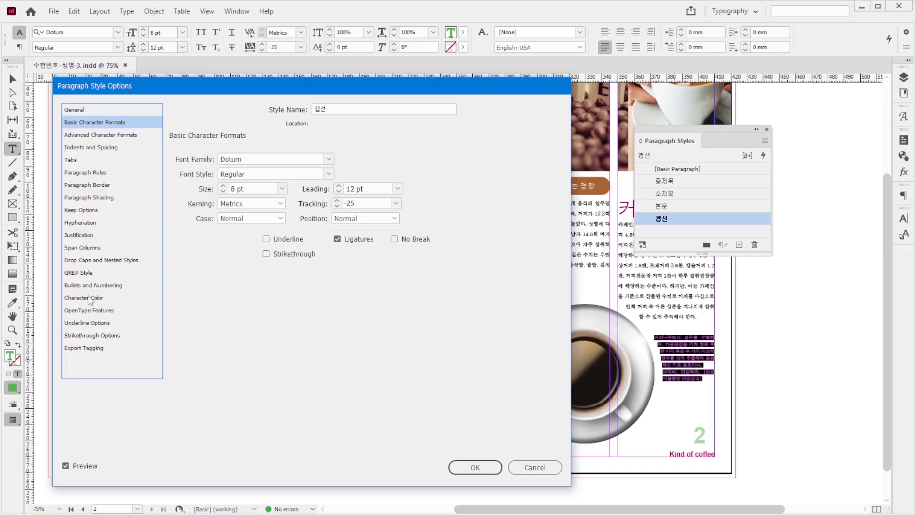
{"action": "left_click", "coordinate": [85, 298]}
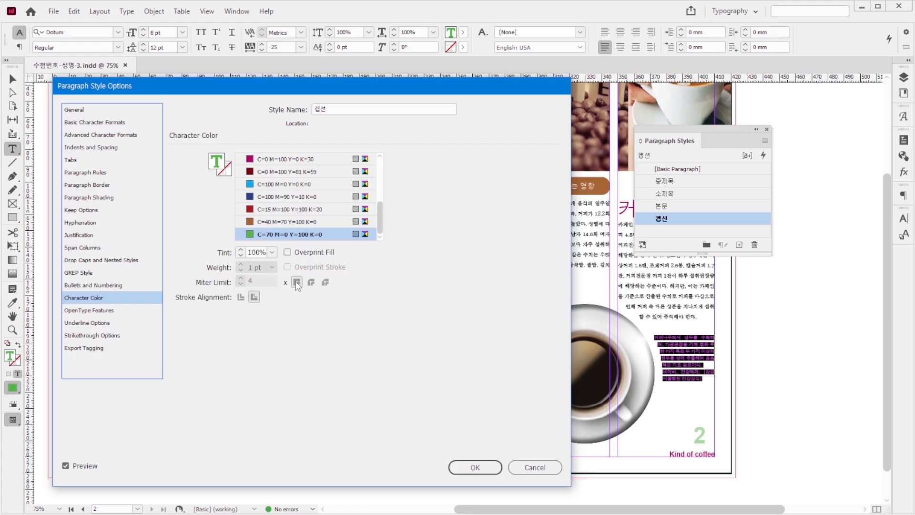
{"action": "left_click", "coordinate": [474, 467]}
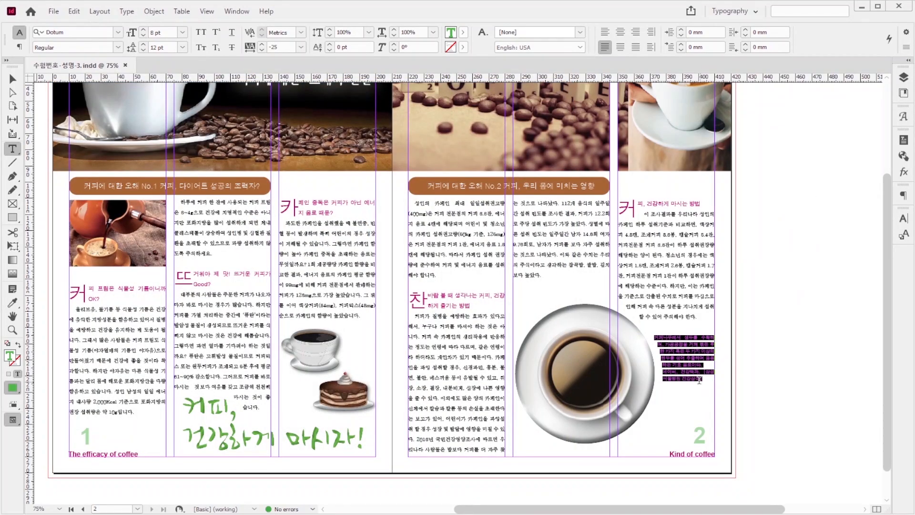